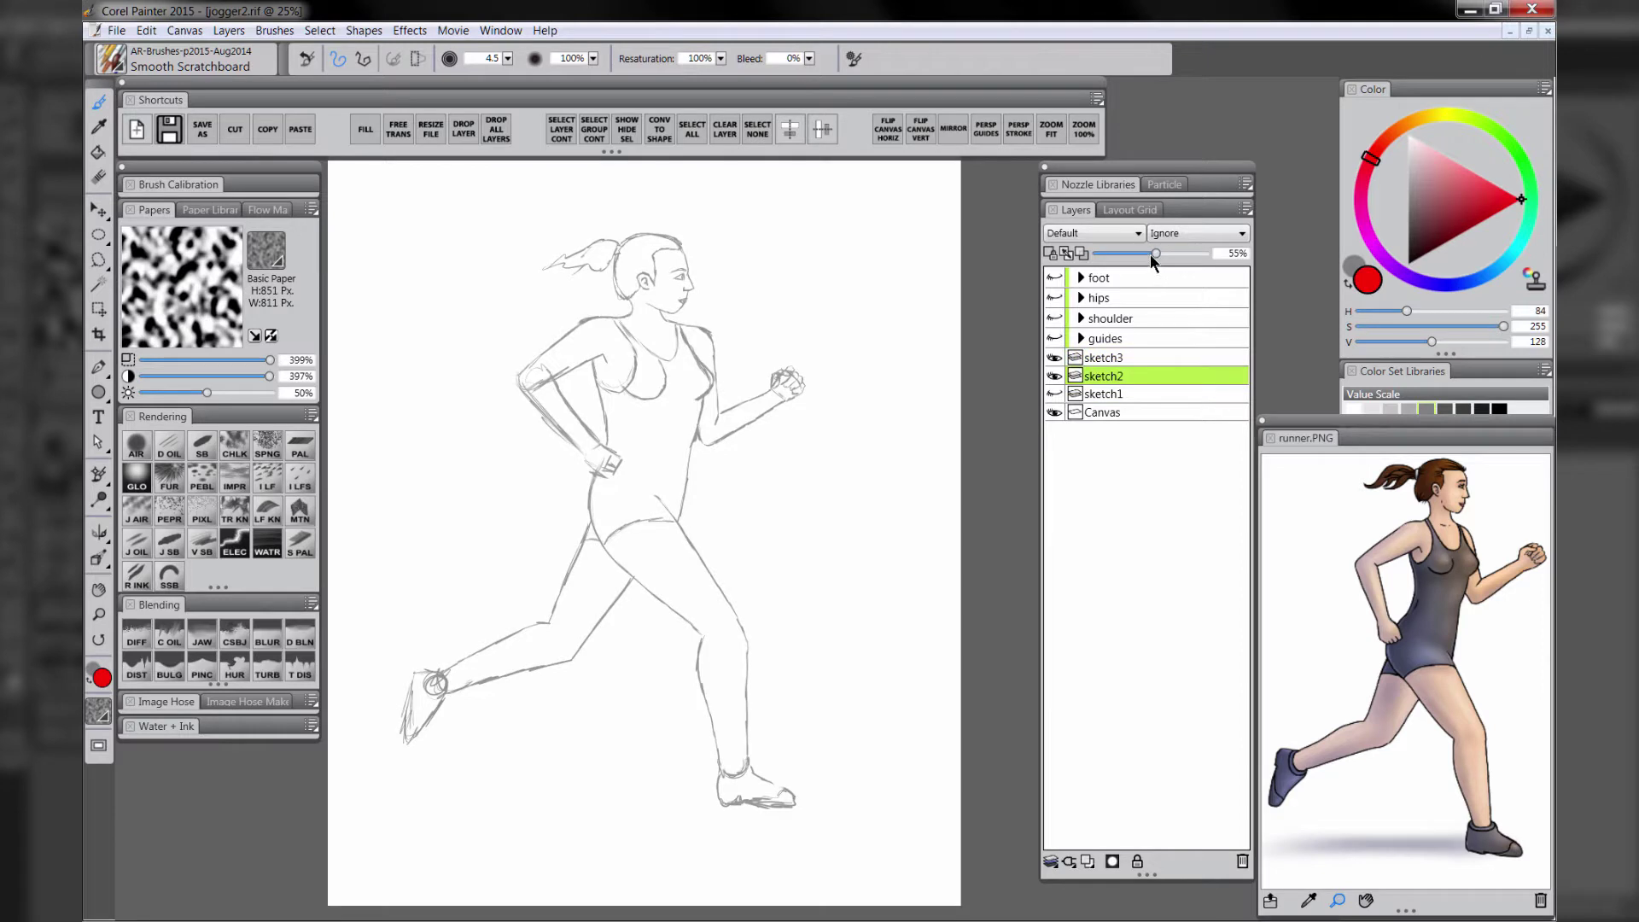
Lower the opacity of the sketch2 layer to fade it and make sketch3 the active layer
drag(1152, 254, 1127, 254)
click(1102, 362)
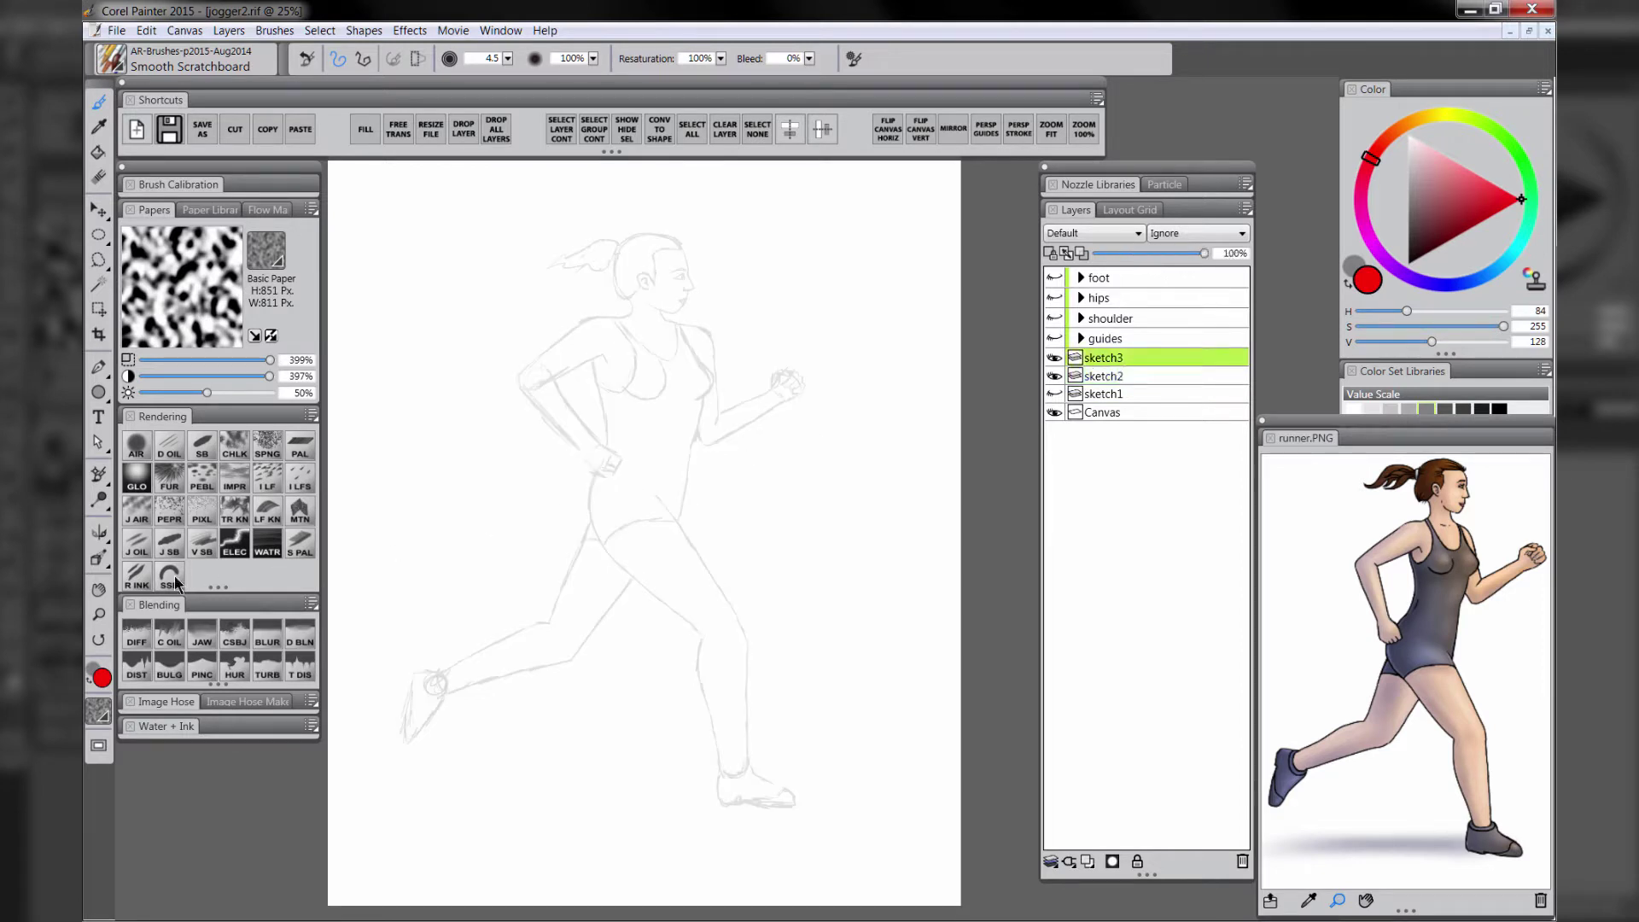
Trace the top and back of the runner's head with the Detail Oils Brush in dark grey, saturation 0 and value 75
click(99, 615)
click(637, 348)
drag(635, 379, 682, 538)
click(176, 448)
click(1407, 228)
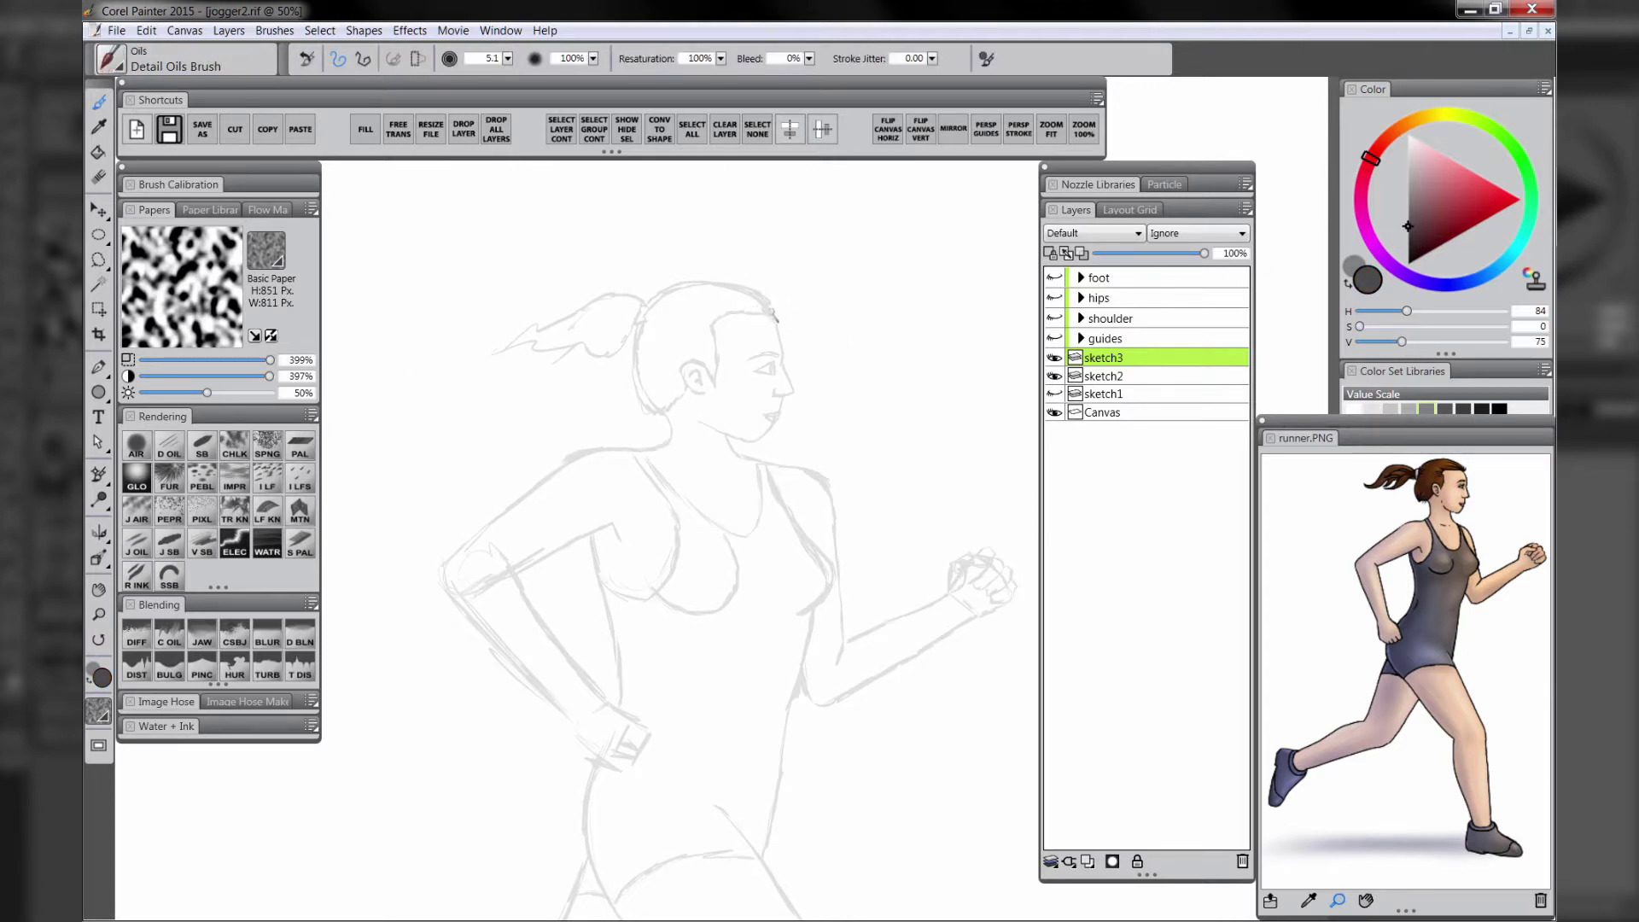
mouse_move(766, 305)
mouse_down()
mouse_move(685, 284)
mouse_move(727, 290)
mouse_move(636, 309)
mouse_move(638, 385)
mouse_move(688, 393)
mouse_up()
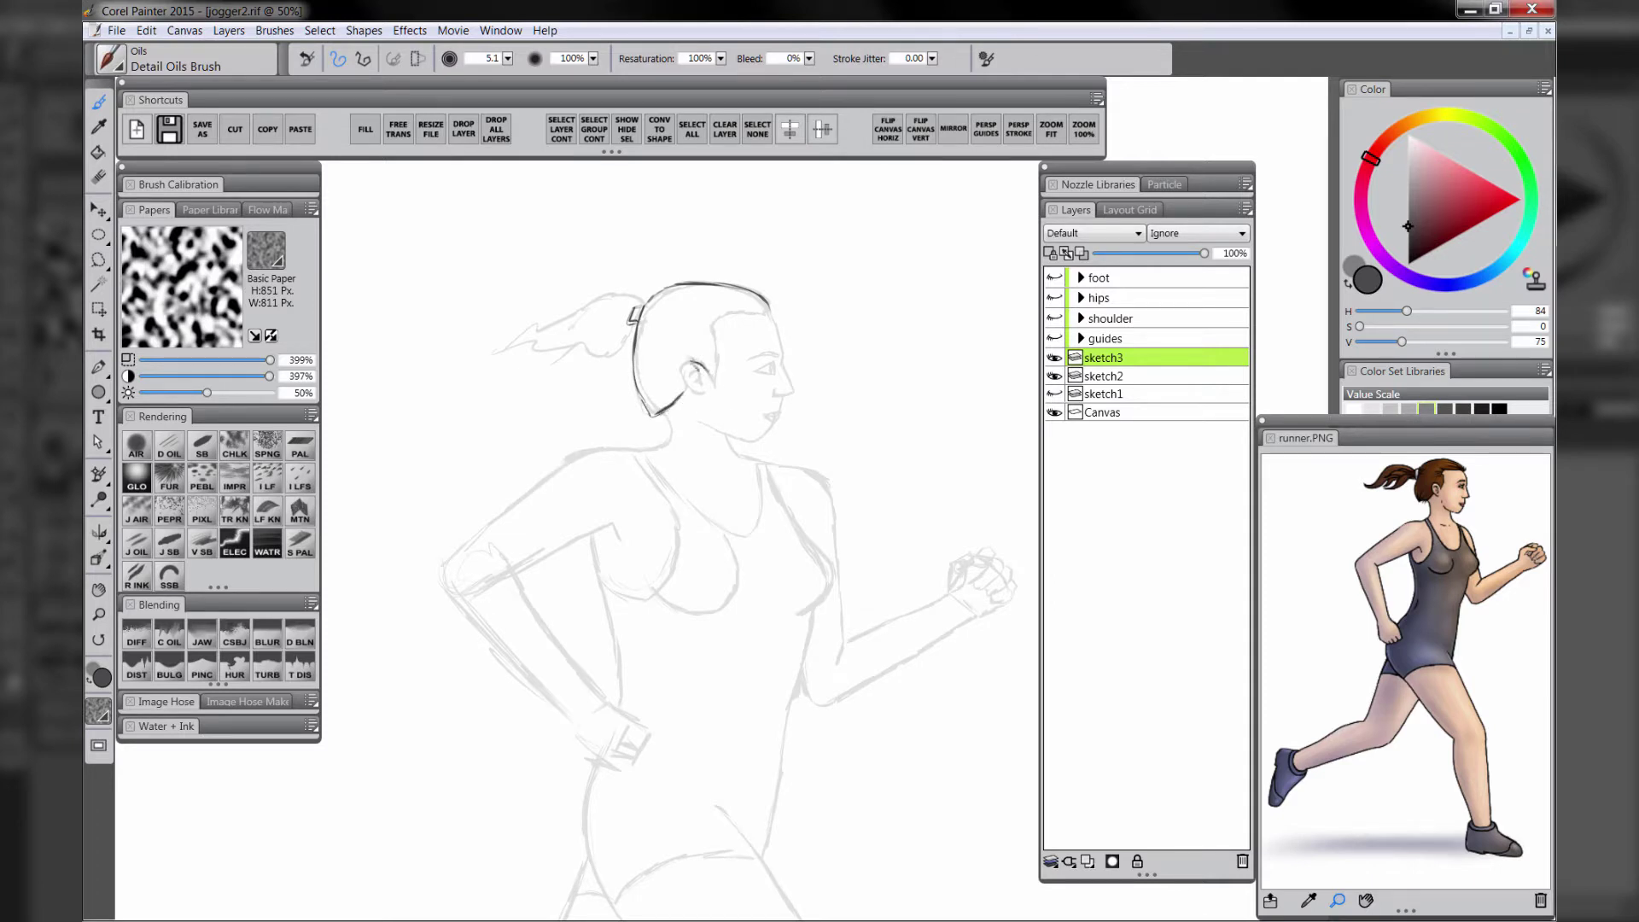
Trace the ear, the hairline and the facial profile from forehead to chin, redoing the stray chin stroke
mouse_move(686, 362)
mouse_down()
mouse_move(696, 393)
mouse_move(706, 376)
mouse_up()
mouse_move(717, 384)
mouse_down()
mouse_move(717, 319)
mouse_move(779, 308)
mouse_move(775, 322)
mouse_up()
drag(783, 343, 792, 348)
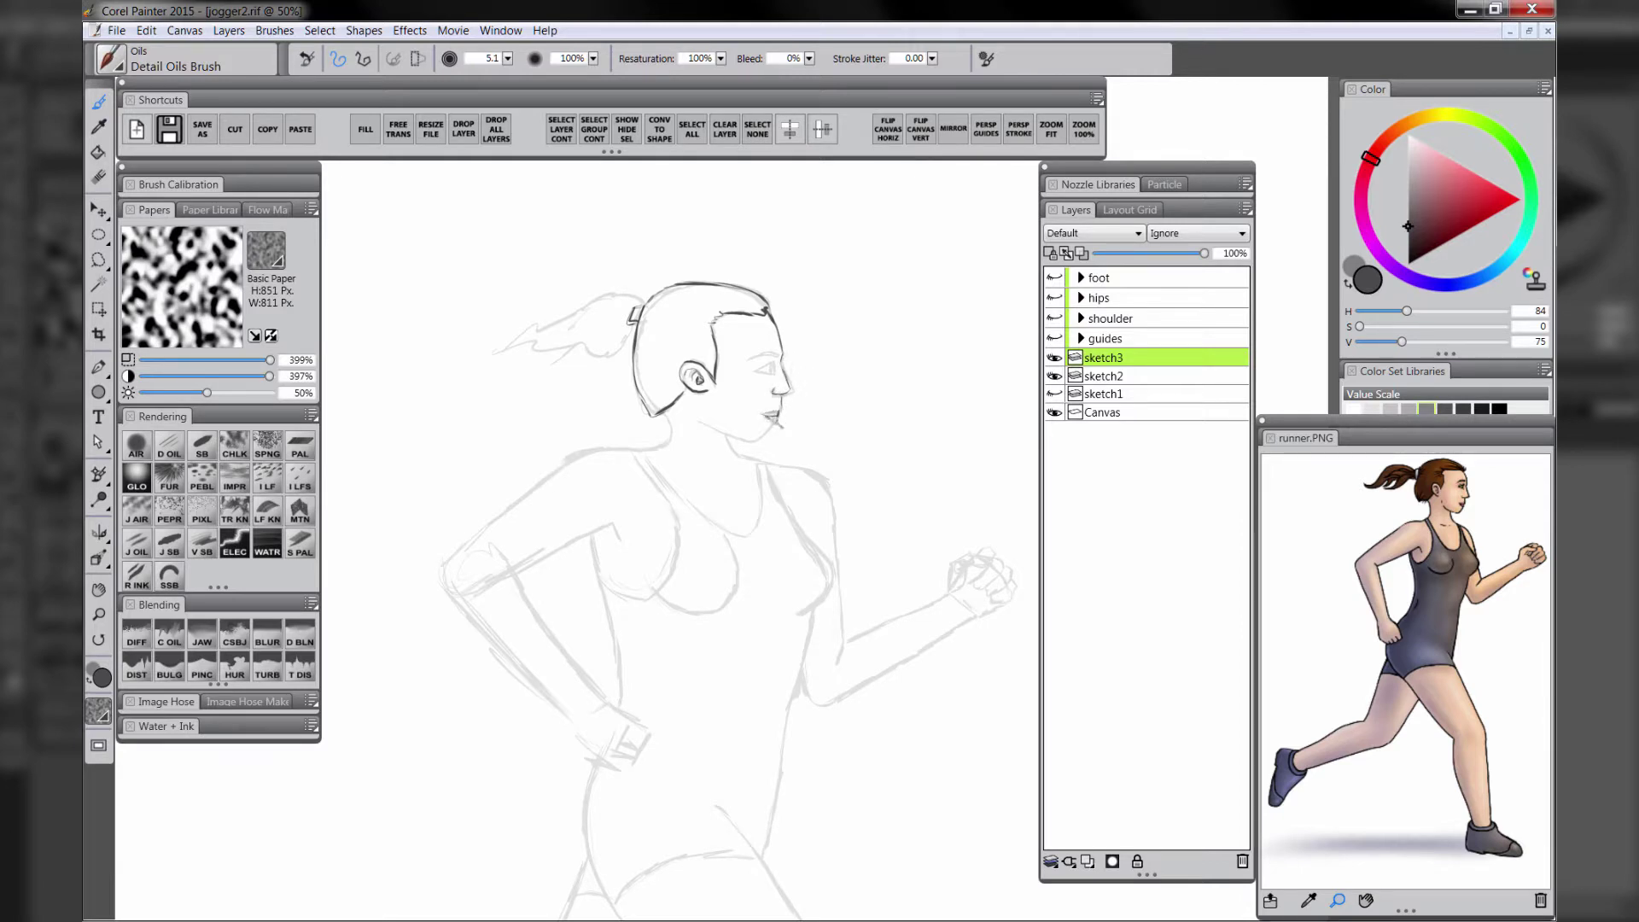
key(ctrl+z)
drag(776, 422, 748, 440)
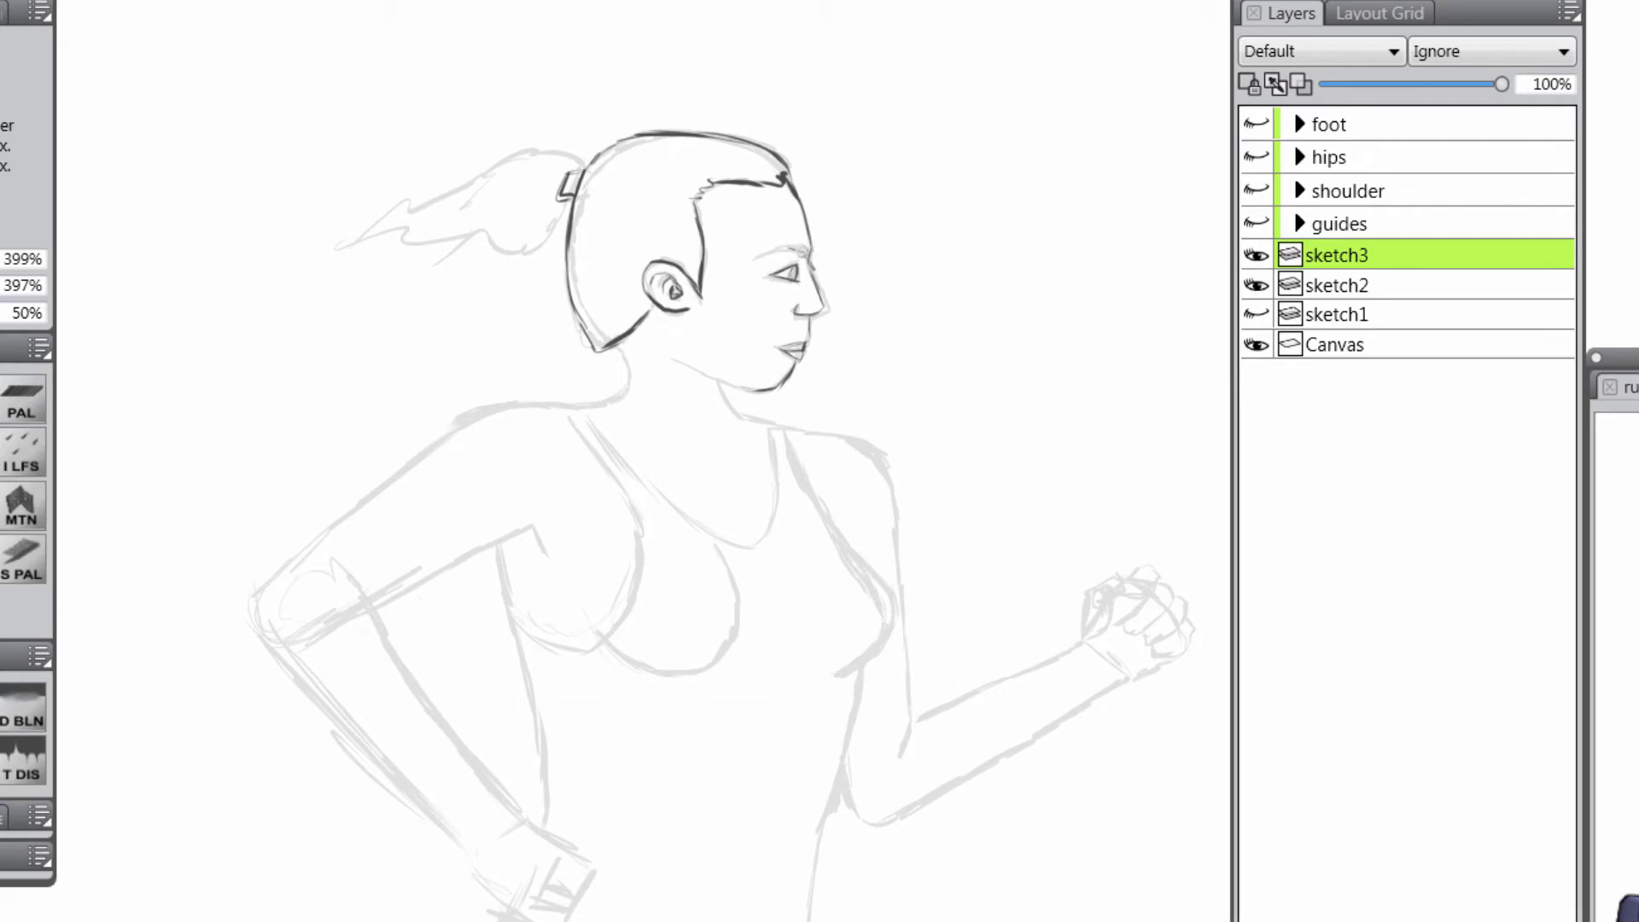
Draw the eyebrow and the hair strands of the flowing ponytail and the nape
drag(794, 248, 751, 255)
mouse_move(570, 166)
mouse_down()
mouse_move(533, 146)
mouse_move(545, 154)
mouse_move(484, 156)
mouse_move(405, 200)
mouse_move(497, 147)
mouse_move(410, 199)
mouse_move(306, 222)
mouse_move(472, 222)
mouse_move(540, 194)
mouse_move(480, 227)
mouse_move(402, 214)
mouse_up()
drag(380, 232, 564, 182)
drag(500, 248, 381, 230)
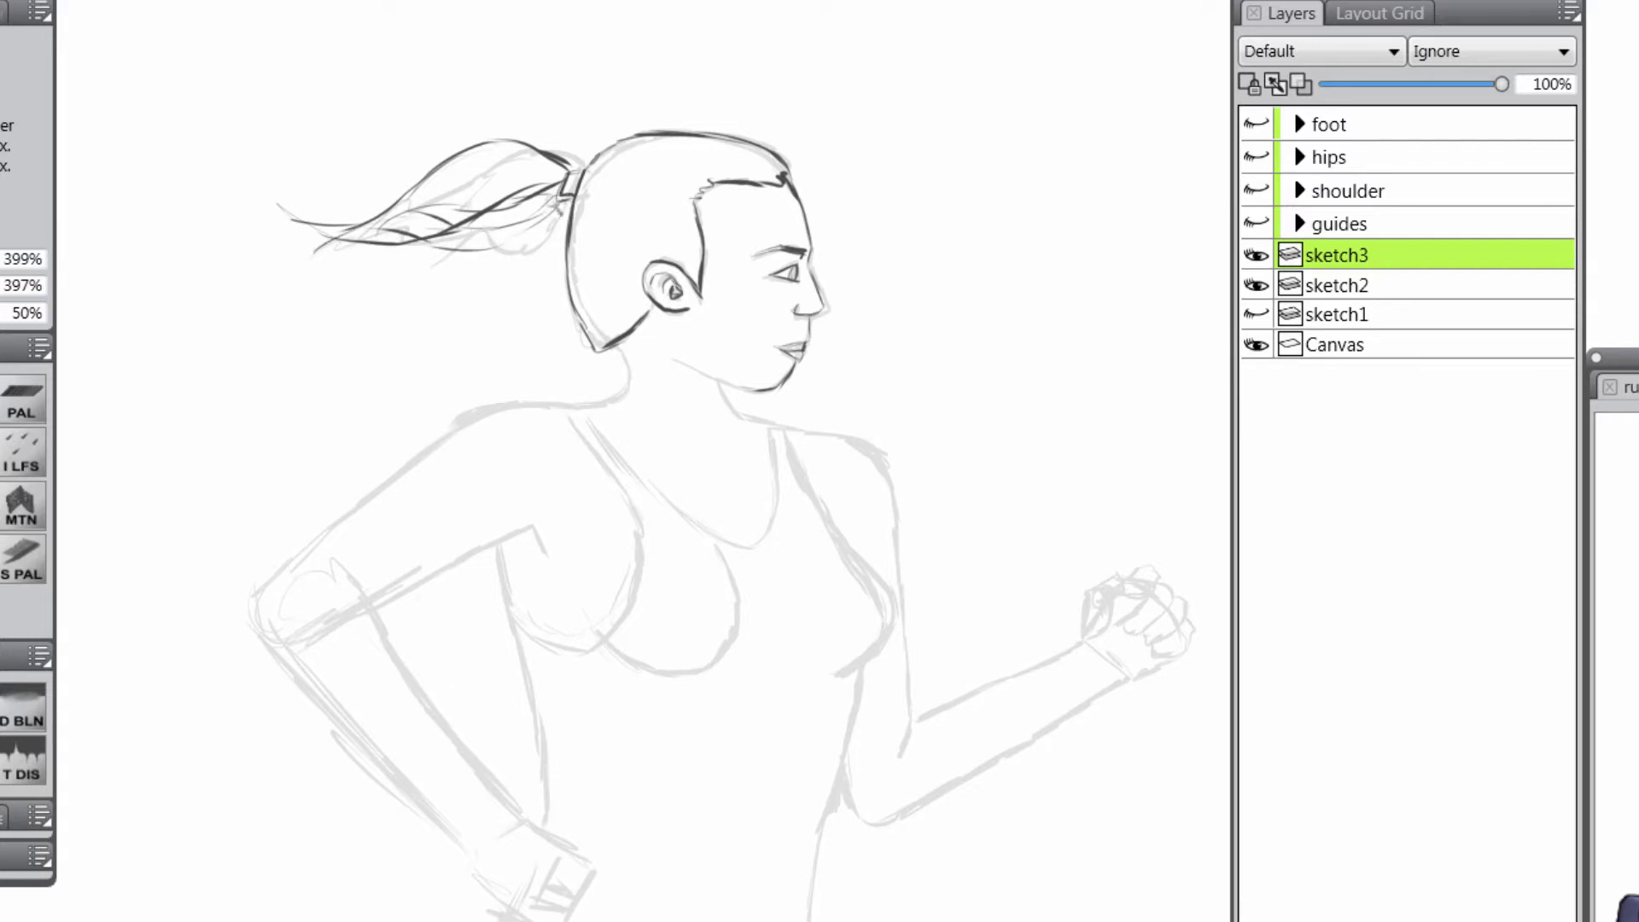
mouse_move(557, 176)
mouse_down()
mouse_move(479, 151)
mouse_move(323, 200)
mouse_move(262, 191)
mouse_up()
drag(584, 289, 591, 348)
drag(605, 299, 597, 346)
Trace the jawline and continue the contour down the front of the neck over the far shoulder and upper arm
drag(696, 326, 711, 360)
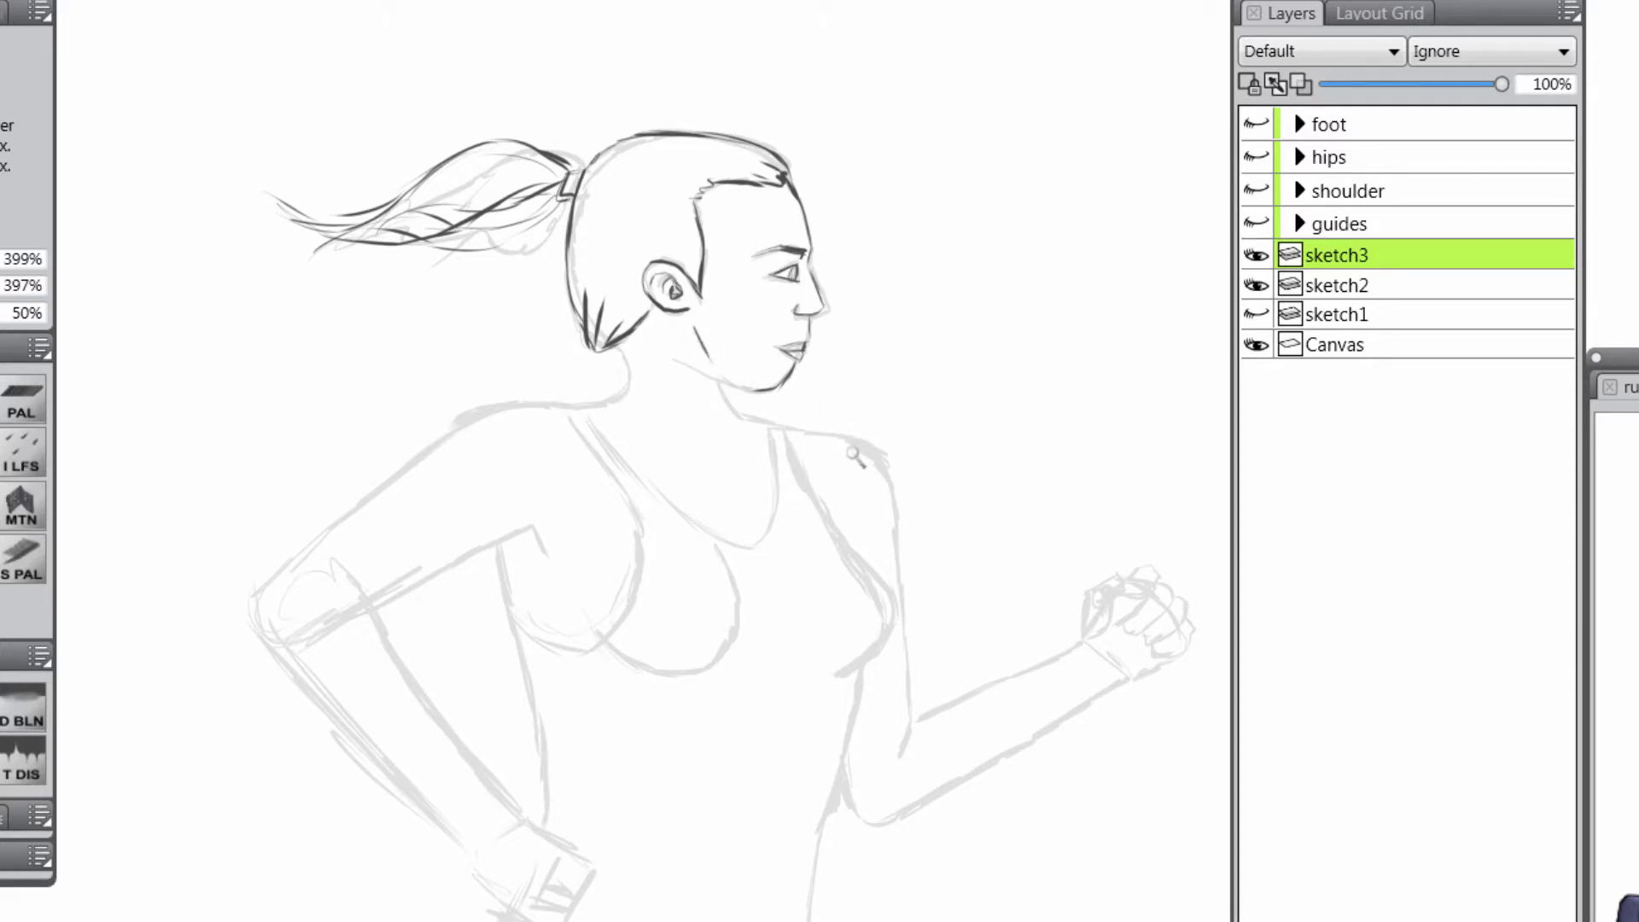
drag(742, 367, 722, 384)
drag(695, 331, 762, 389)
mouse_move(721, 372)
mouse_down()
mouse_move(735, 408)
mouse_move(854, 439)
mouse_move(882, 469)
mouse_move(901, 569)
mouse_up()
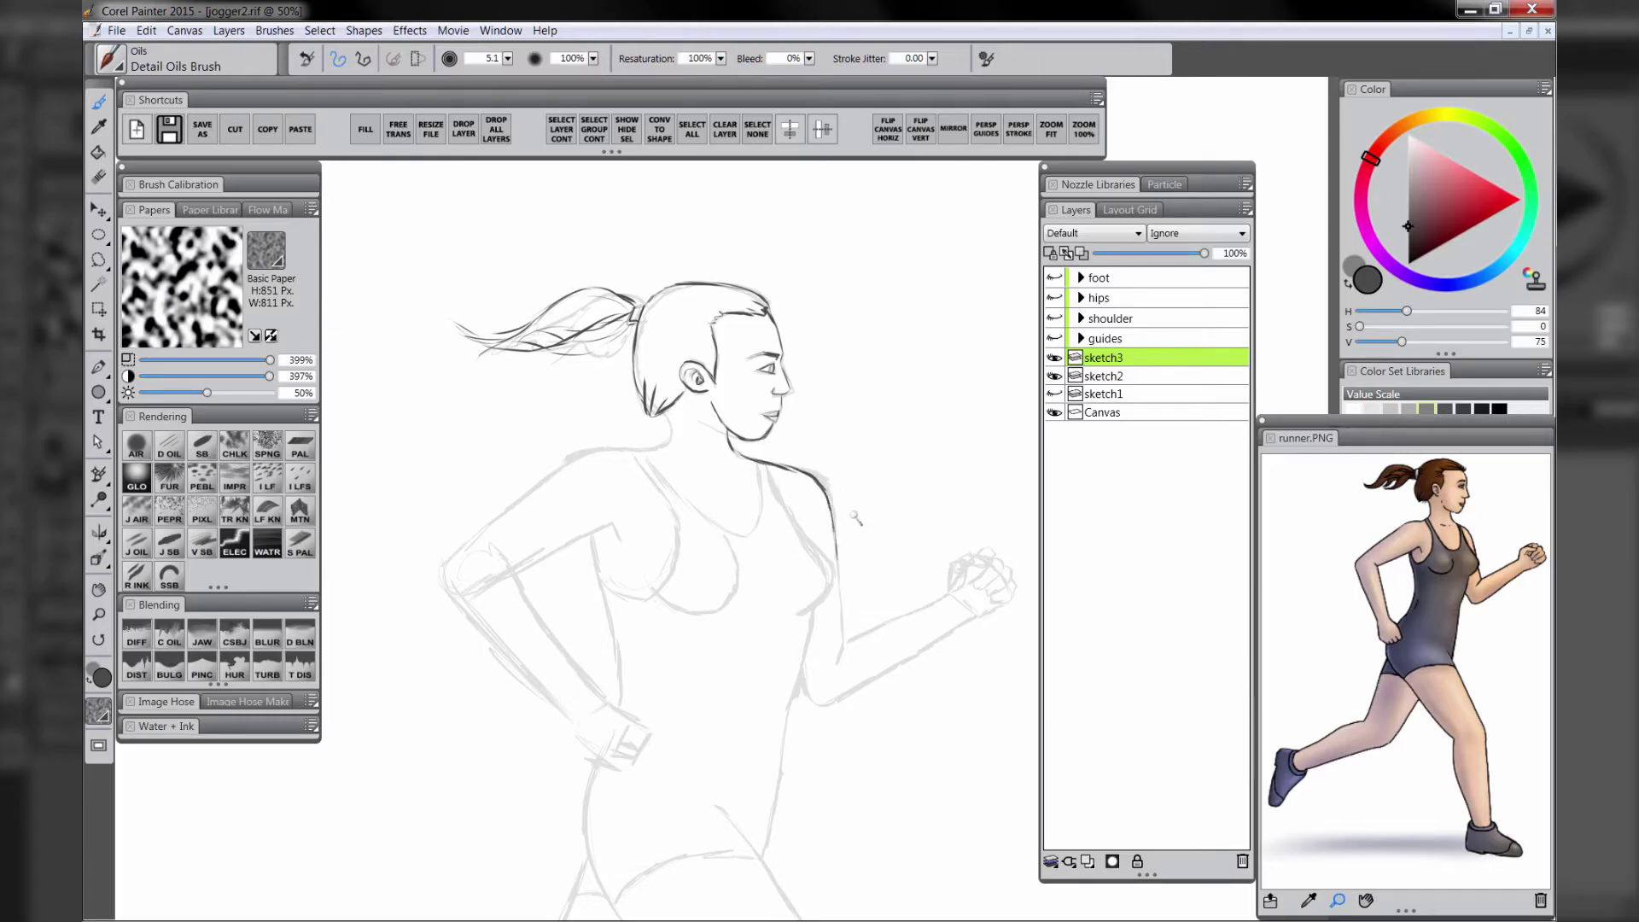
Trace the back of the neck, the near upper arm and the back contour down past the buttock
mouse_move(667, 420)
mouse_down()
mouse_move(551, 478)
mouse_move(451, 564)
mouse_move(634, 519)
mouse_move(627, 550)
mouse_up()
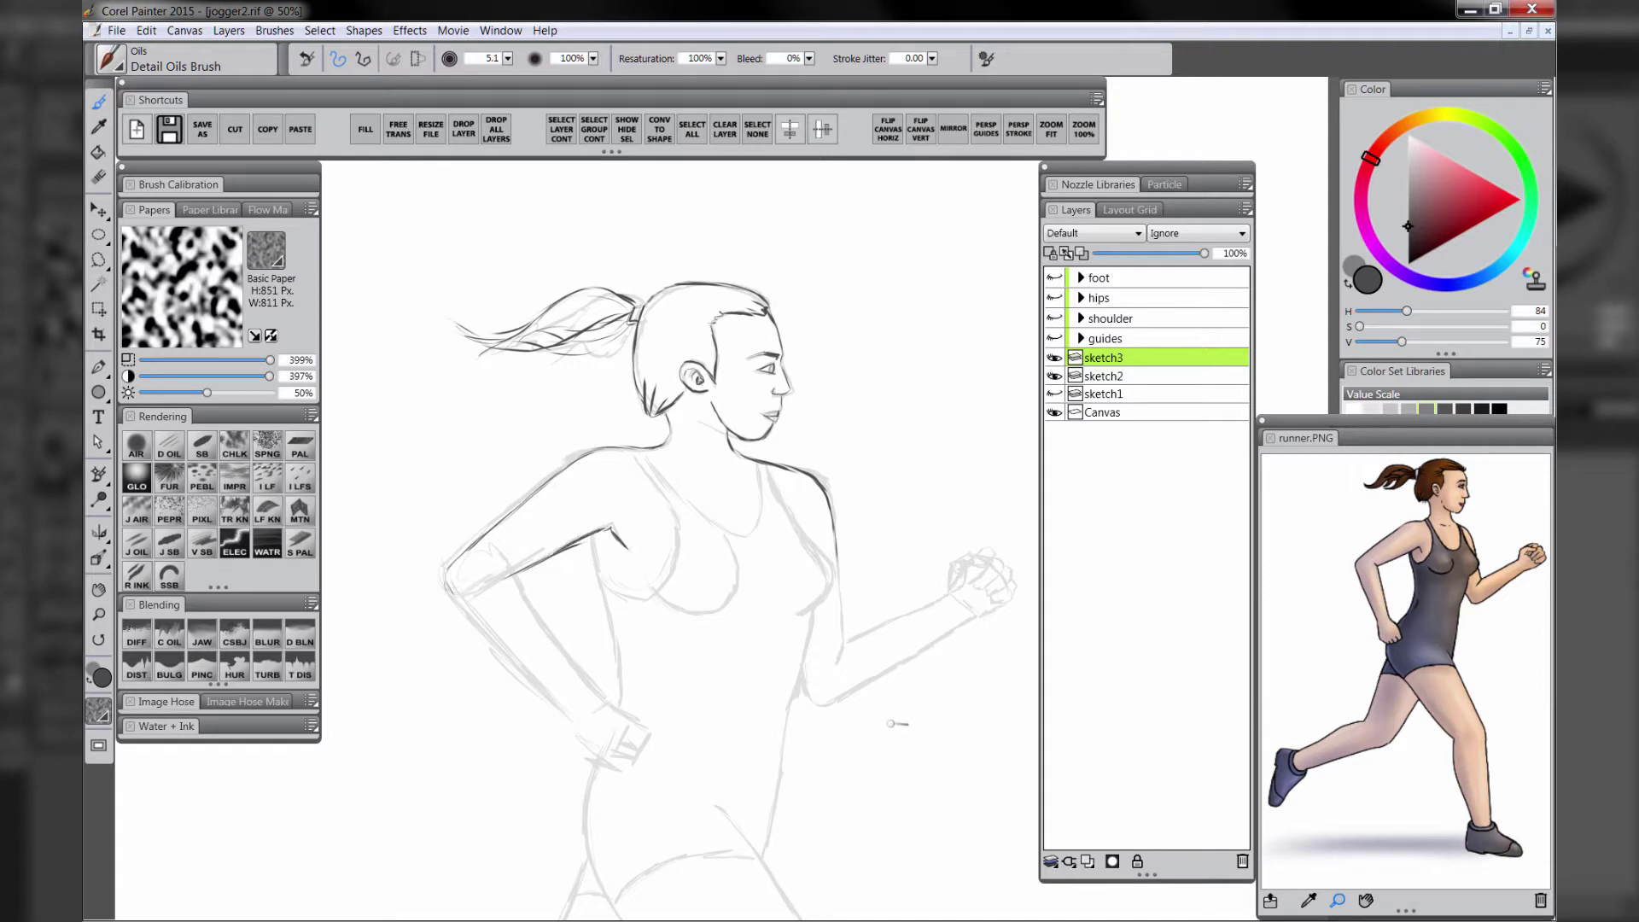
drag(731, 626, 718, 495)
mouse_move(578, 405)
mouse_down()
mouse_move(612, 514)
mouse_move(600, 770)
mouse_move(663, 839)
mouse_move(625, 377)
mouse_move(644, 332)
mouse_up()
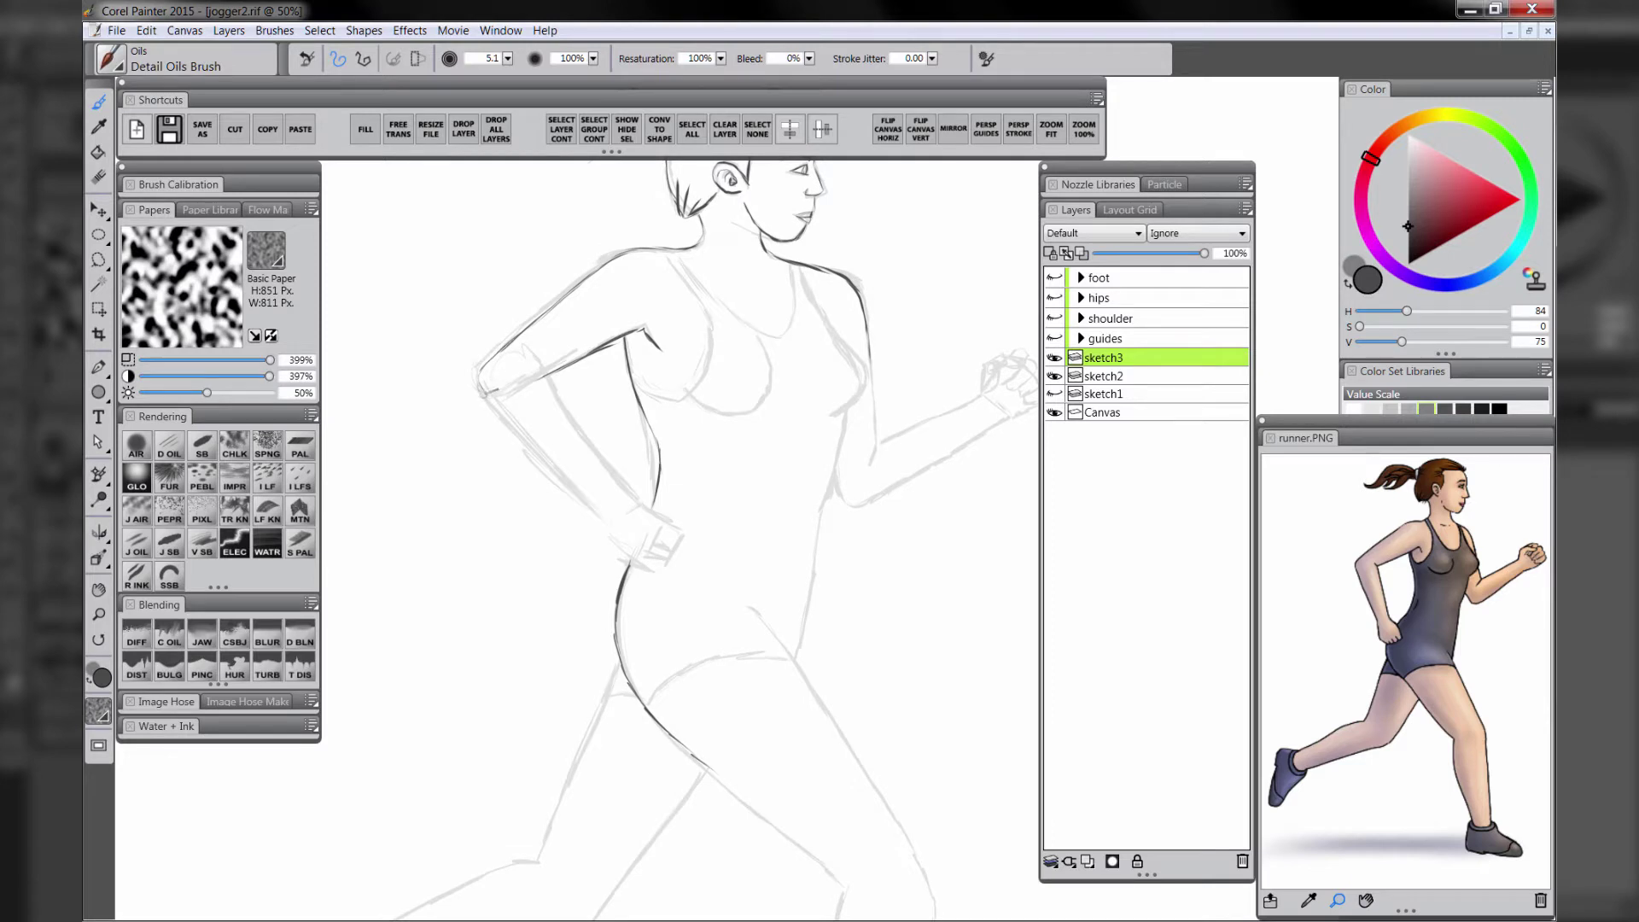
Trace both edges of the near forearm from elbow to wrist, and the closed hand at the hip
drag(481, 387, 658, 567)
key(ctrl+z)
drag(482, 385, 604, 517)
drag(541, 378, 629, 498)
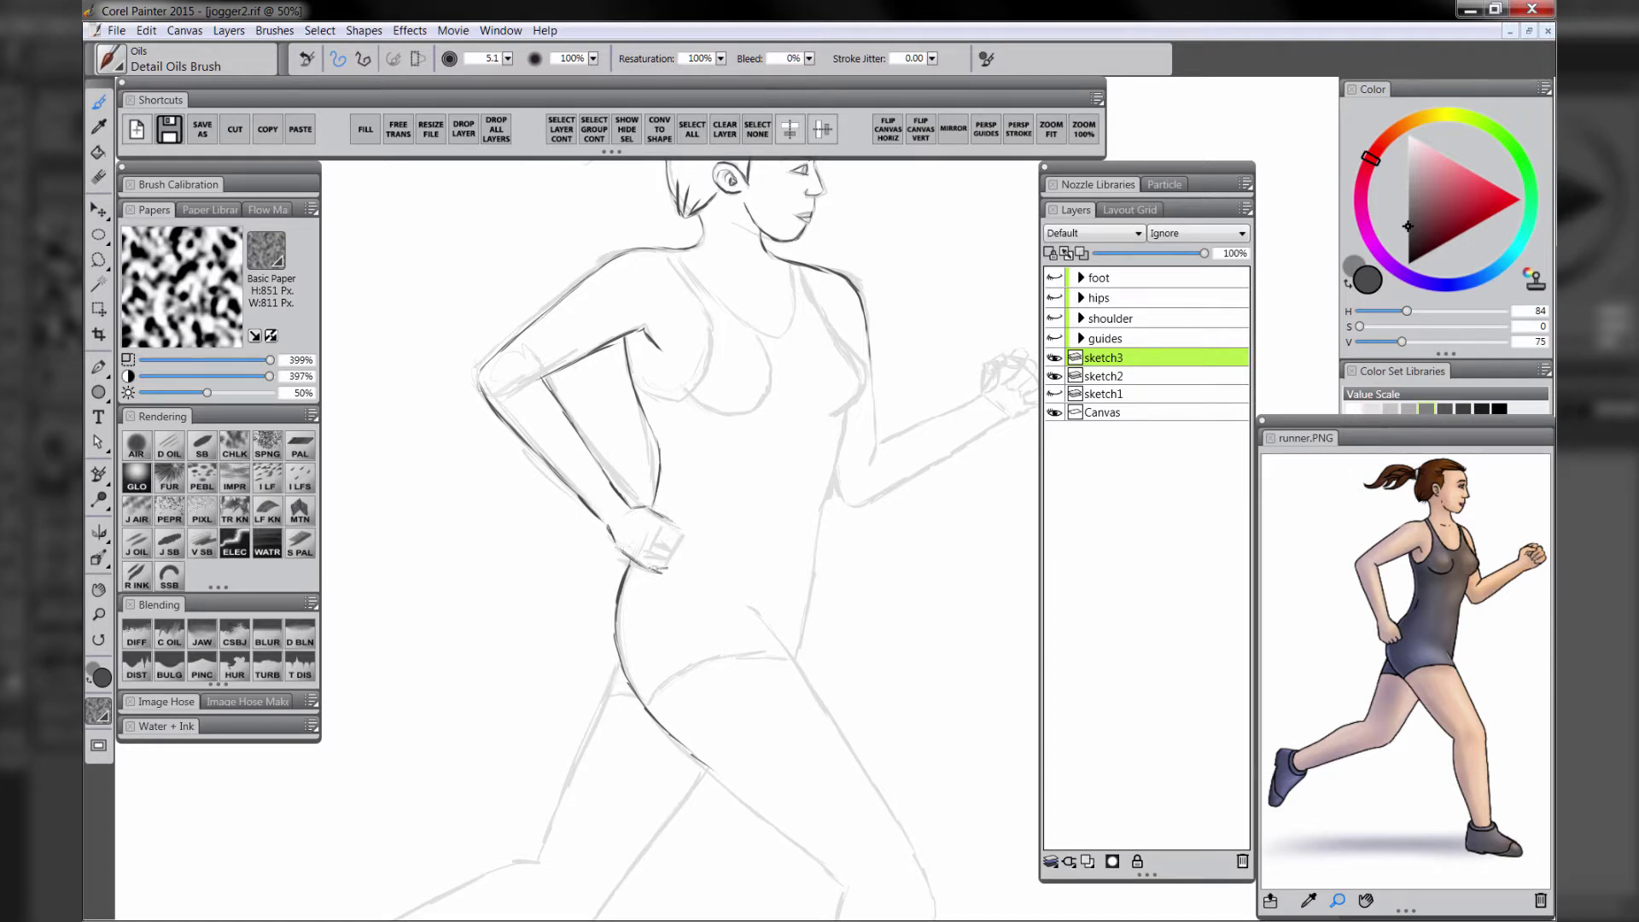
drag(649, 567, 672, 571)
Draw the collarbone mark and trace the far arm with its raised fist, cleaning up the shoulder contour
drag(844, 488, 773, 543)
drag(670, 324, 692, 332)
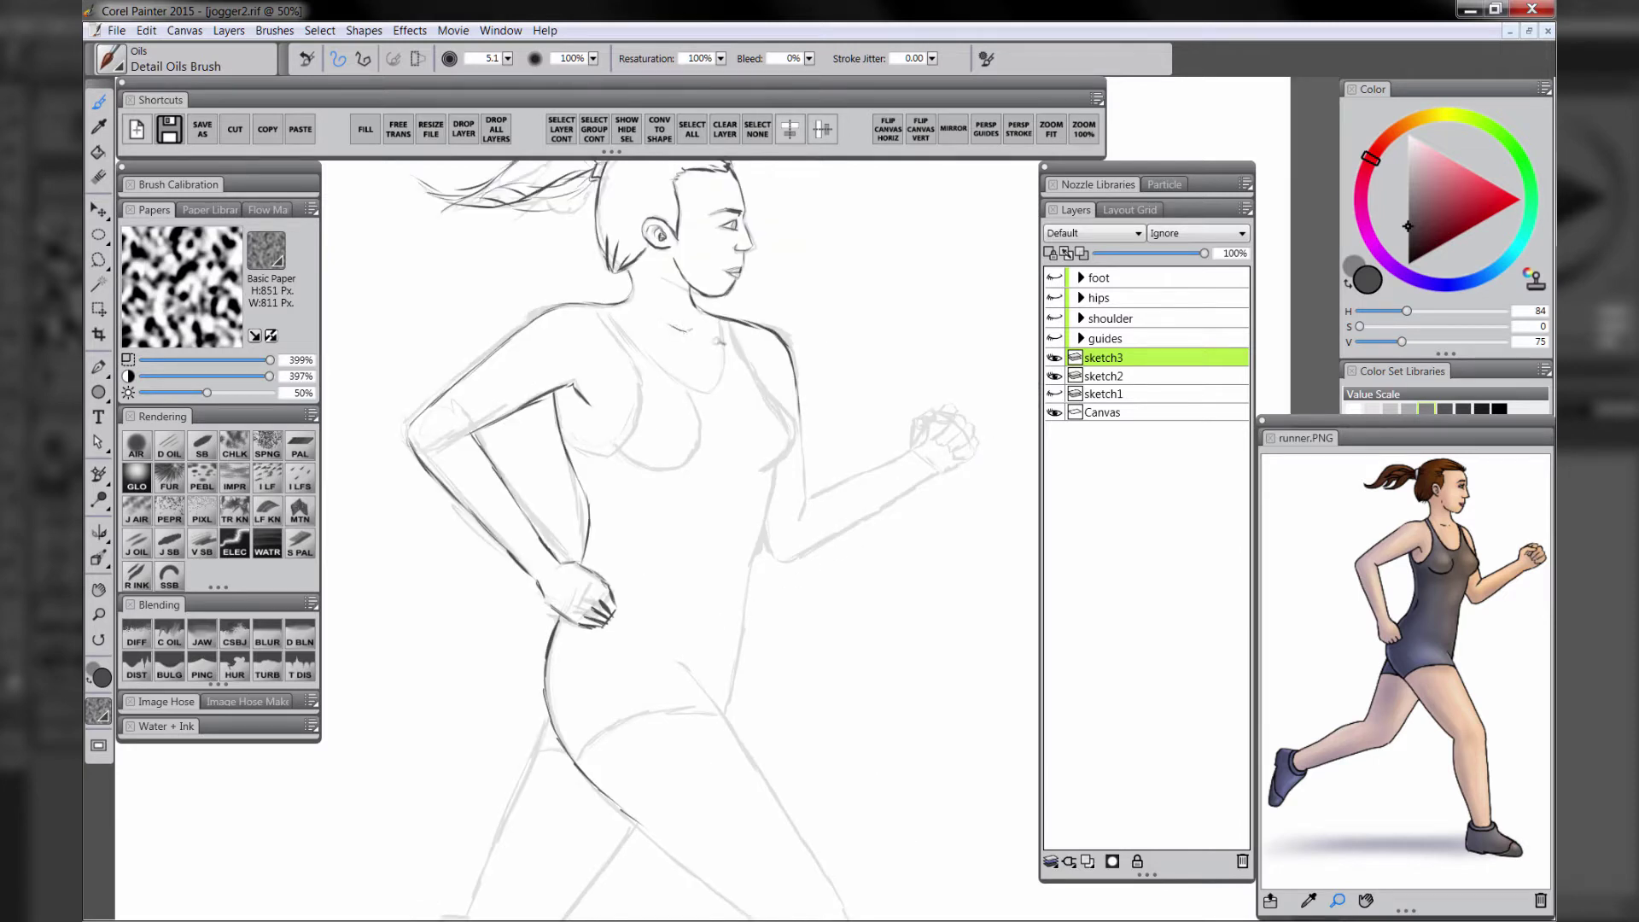
mouse_move(797, 405)
mouse_down()
mouse_move(805, 510)
mouse_move(904, 454)
mouse_up()
drag(910, 420, 946, 408)
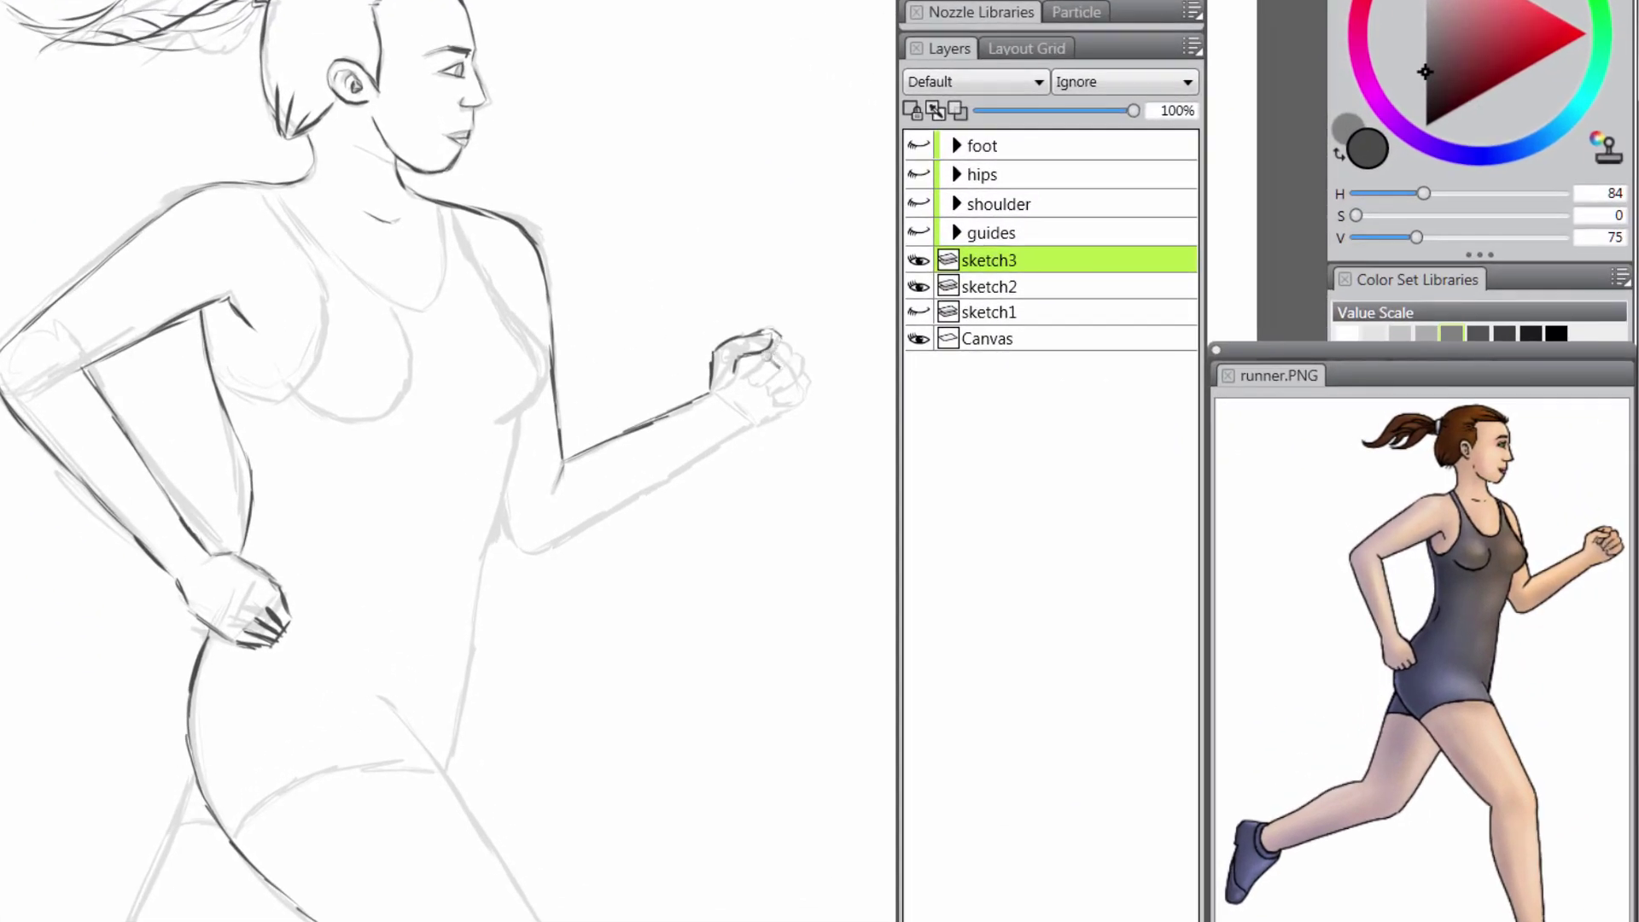
mouse_move(767, 355)
mouse_down()
mouse_move(736, 364)
mouse_move(788, 342)
mouse_move(763, 382)
mouse_move(805, 362)
mouse_move(776, 394)
mouse_move(814, 375)
mouse_move(792, 408)
mouse_move(816, 400)
mouse_move(613, 511)
mouse_move(513, 539)
mouse_up()
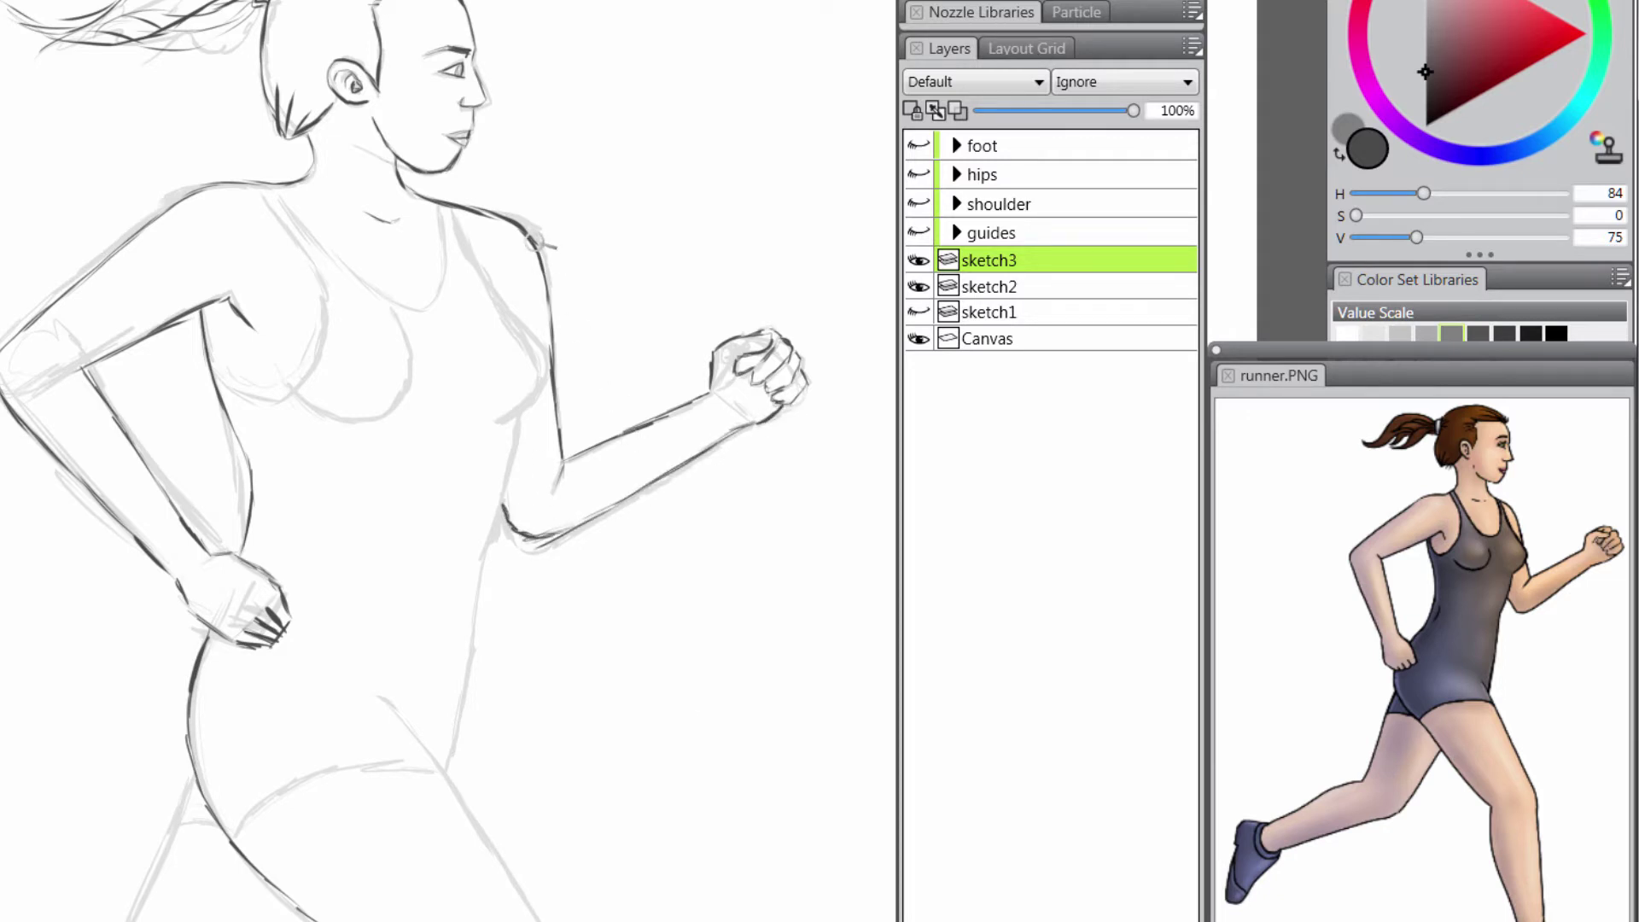
mouse_move(527, 233)
mouse_down()
mouse_move(555, 353)
mouse_move(511, 227)
mouse_move(478, 208)
mouse_move(539, 239)
mouse_move(559, 367)
mouse_up()
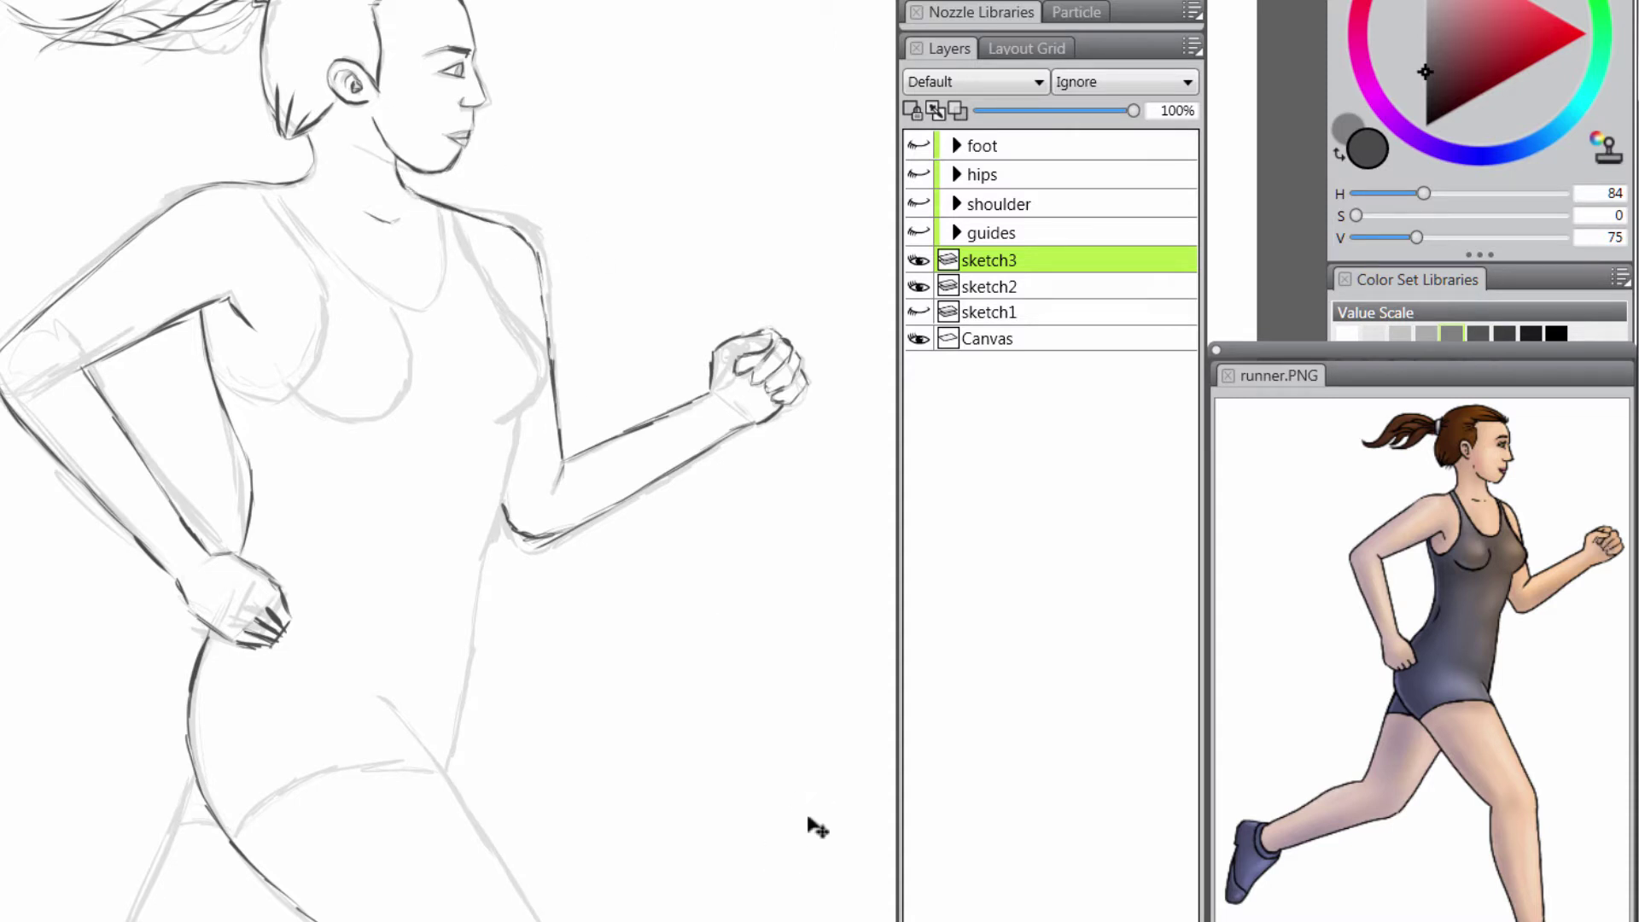
Trace the tank top's neckline, armholes and bust, and the front torso contour down to the hip
mouse_move(423, 198)
mouse_down()
mouse_move(468, 225)
mouse_move(525, 329)
mouse_move(491, 420)
mouse_move(493, 544)
mouse_up()
mouse_move(408, 372)
mouse_down()
mouse_move(393, 412)
mouse_move(314, 418)
mouse_up()
mouse_move(264, 184)
mouse_down()
mouse_move(328, 305)
mouse_move(297, 372)
mouse_up()
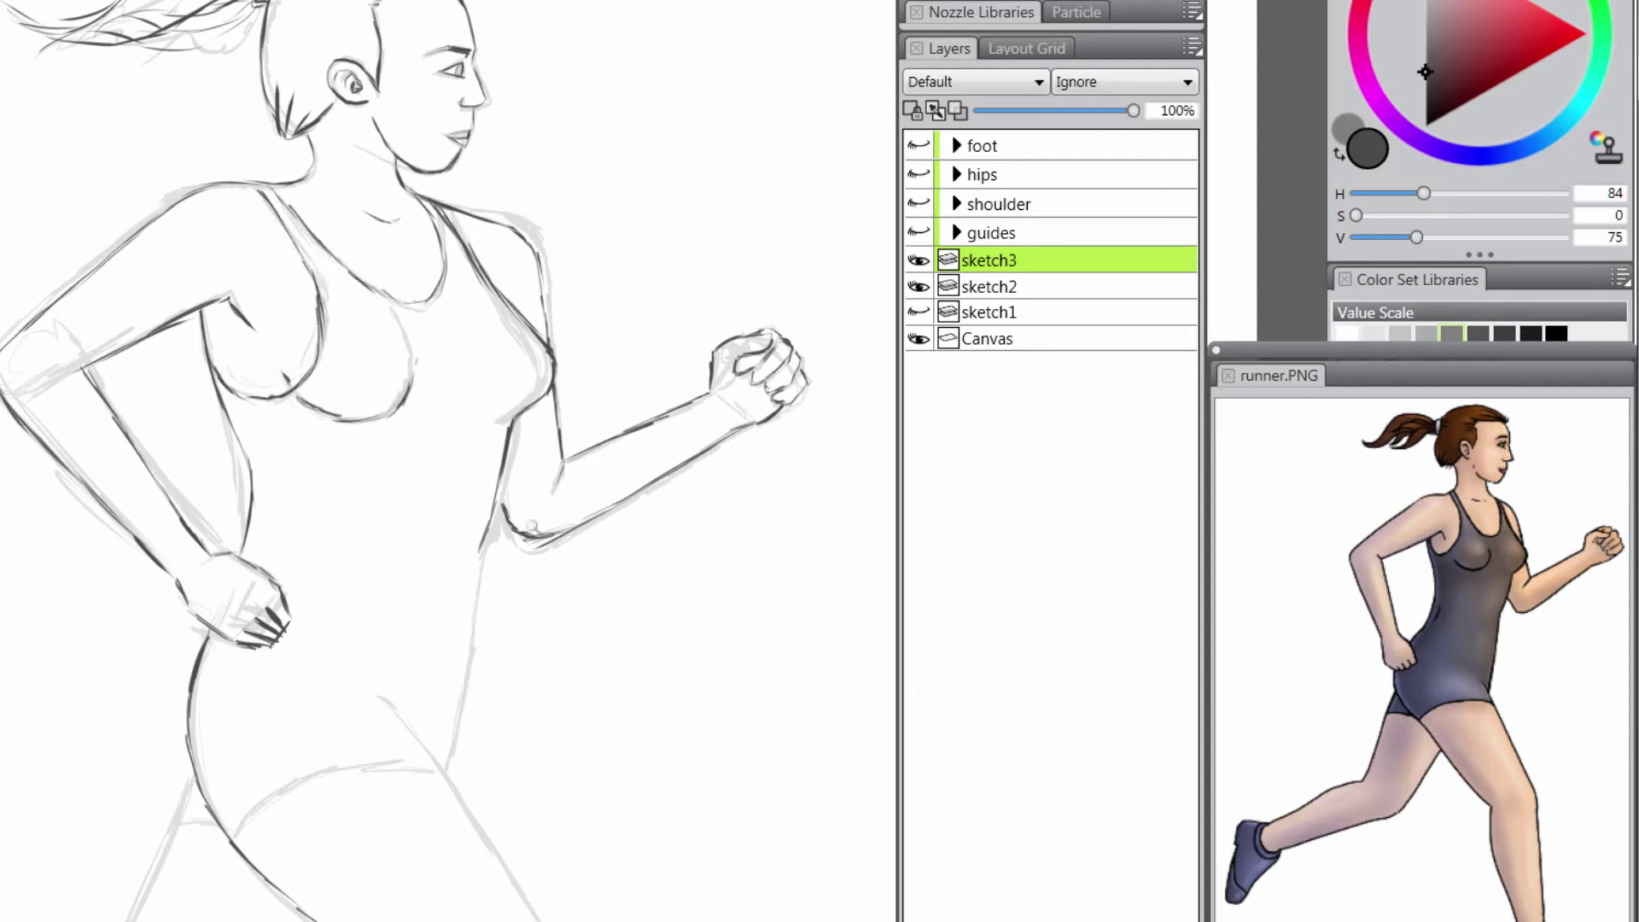
drag(493, 545, 446, 768)
Trace both contours of the front leg from the thigh over the knee to the ankle
drag(492, 718, 542, 197)
mouse_move(425, 185)
mouse_down()
mouse_move(669, 541)
mouse_move(688, 678)
mouse_up()
drag(341, 397, 272, 166)
mouse_move(294, 162)
mouse_down()
mouse_move(446, 293)
mouse_move(542, 738)
mouse_up()
drag(623, 434, 630, 525)
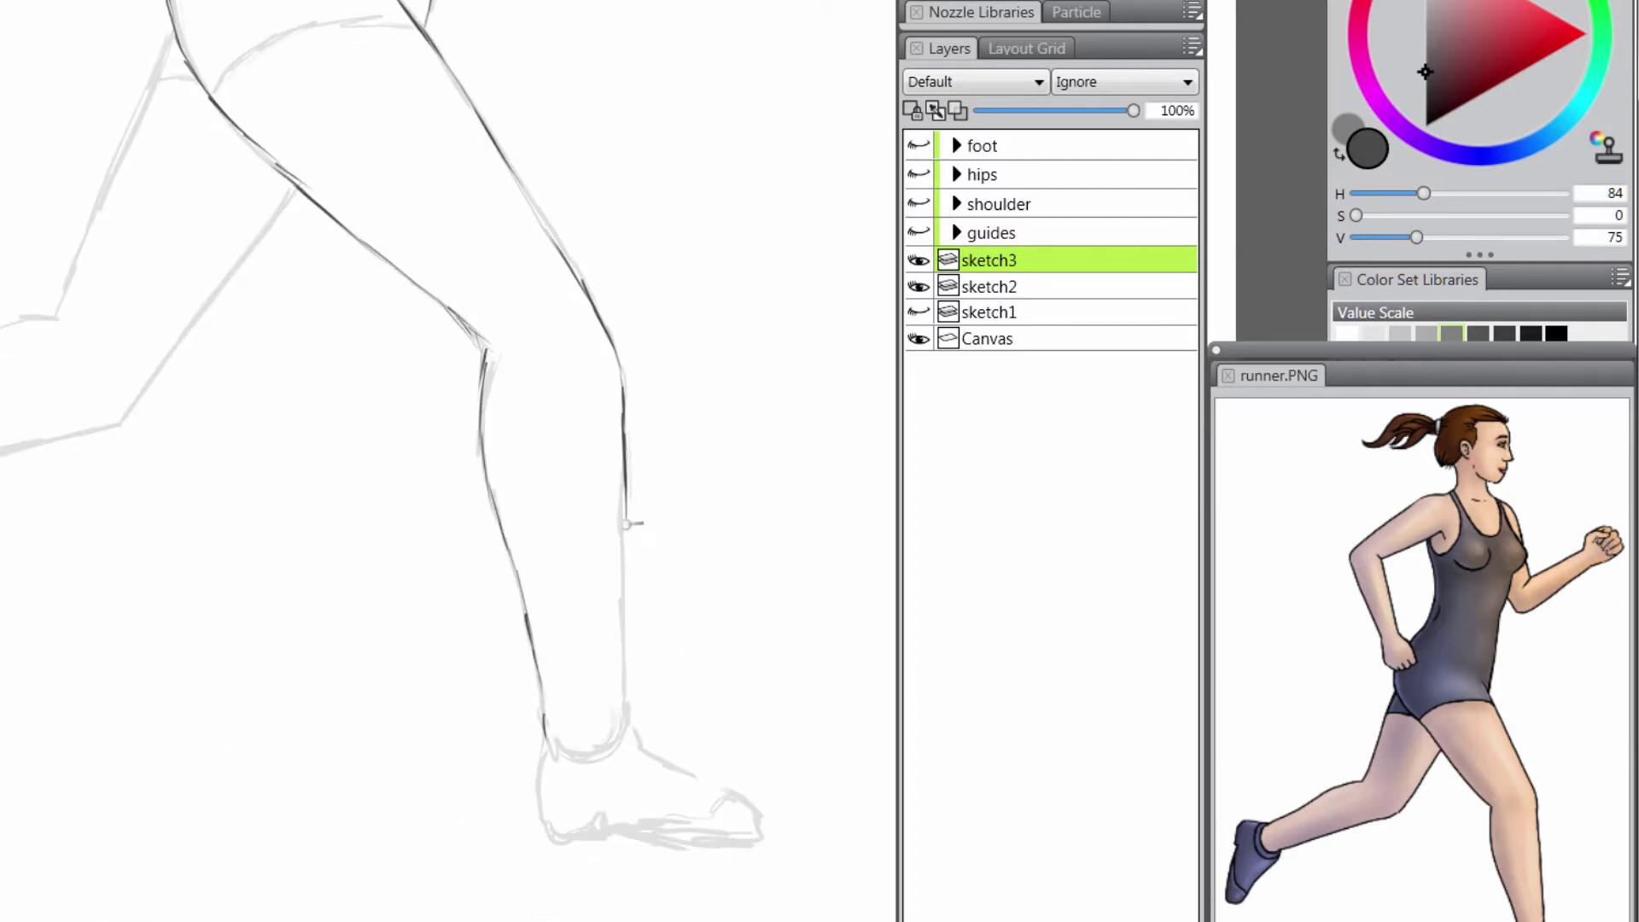
drag(599, 375, 530, 600)
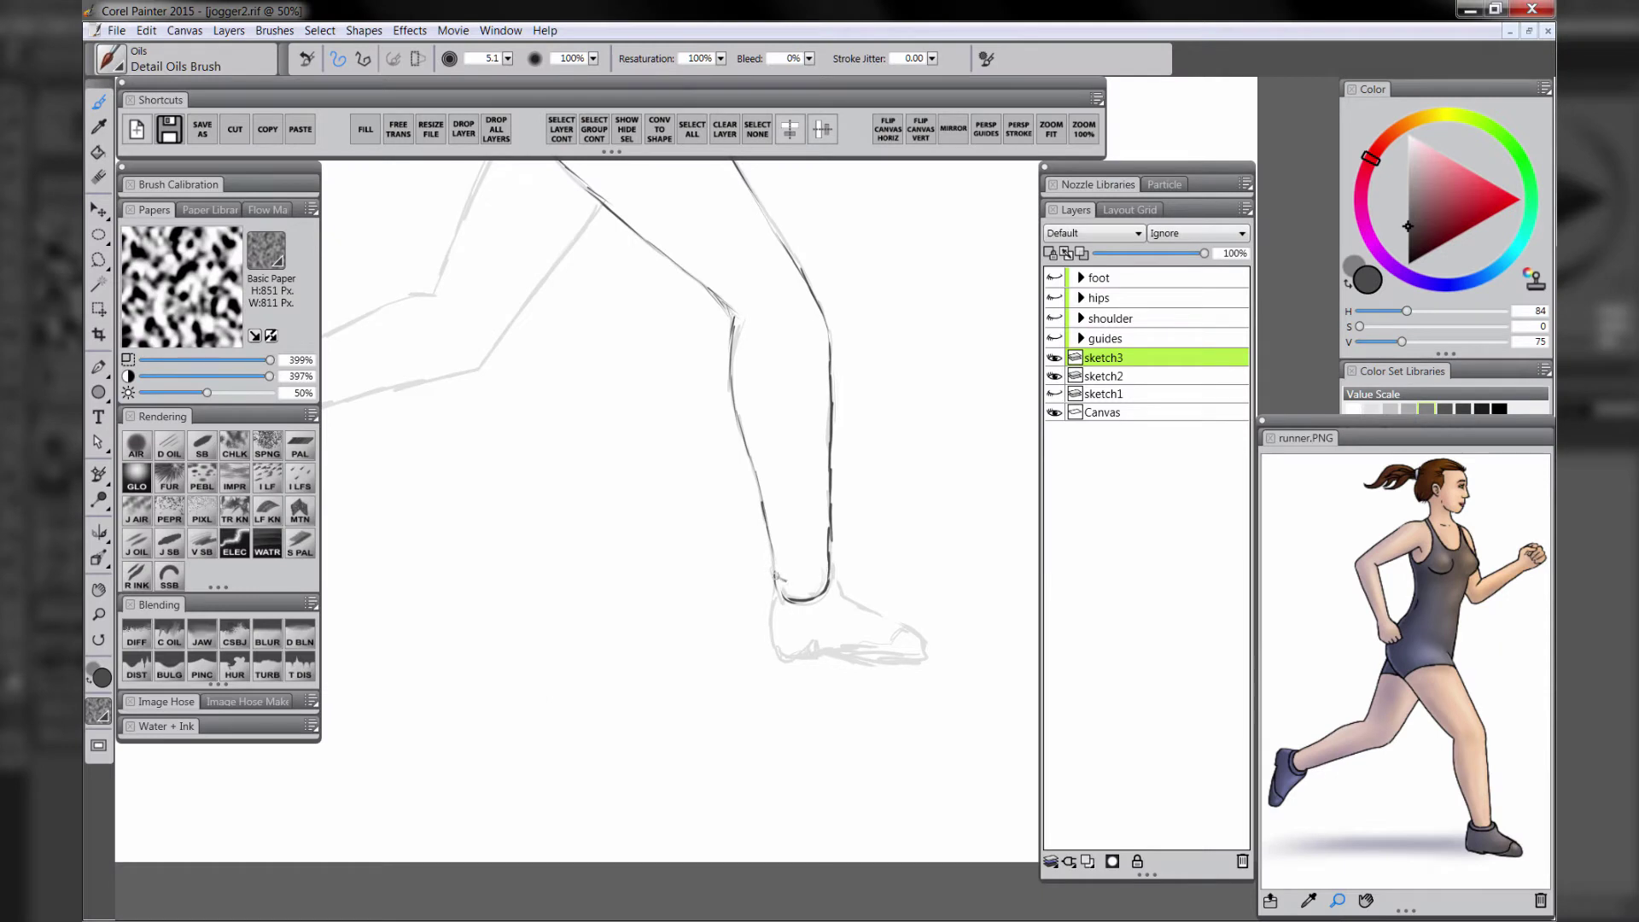
Trace the front foot's shoe, including the heel, sole, instep and toe cap
mouse_move(778, 577)
mouse_down()
mouse_move(762, 625)
mouse_move(779, 659)
mouse_up()
drag(810, 648, 894, 664)
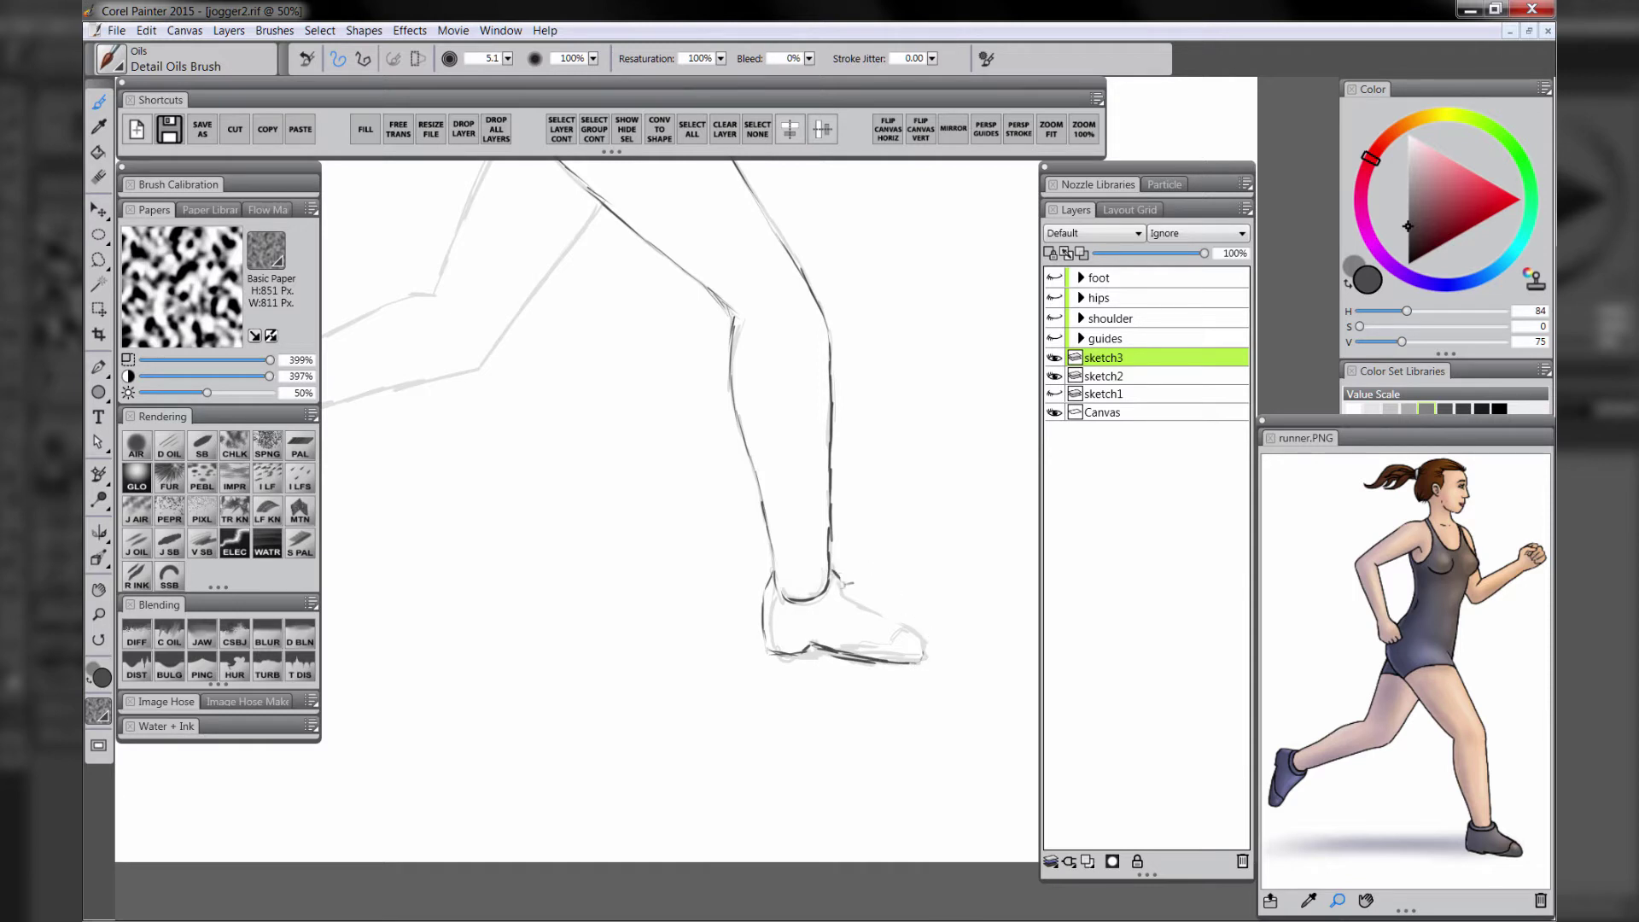
drag(869, 606, 924, 635)
drag(883, 646, 855, 651)
mouse_move(762, 613)
mouse_down()
mouse_move(810, 645)
mouse_move(796, 664)
mouse_move(901, 669)
mouse_up()
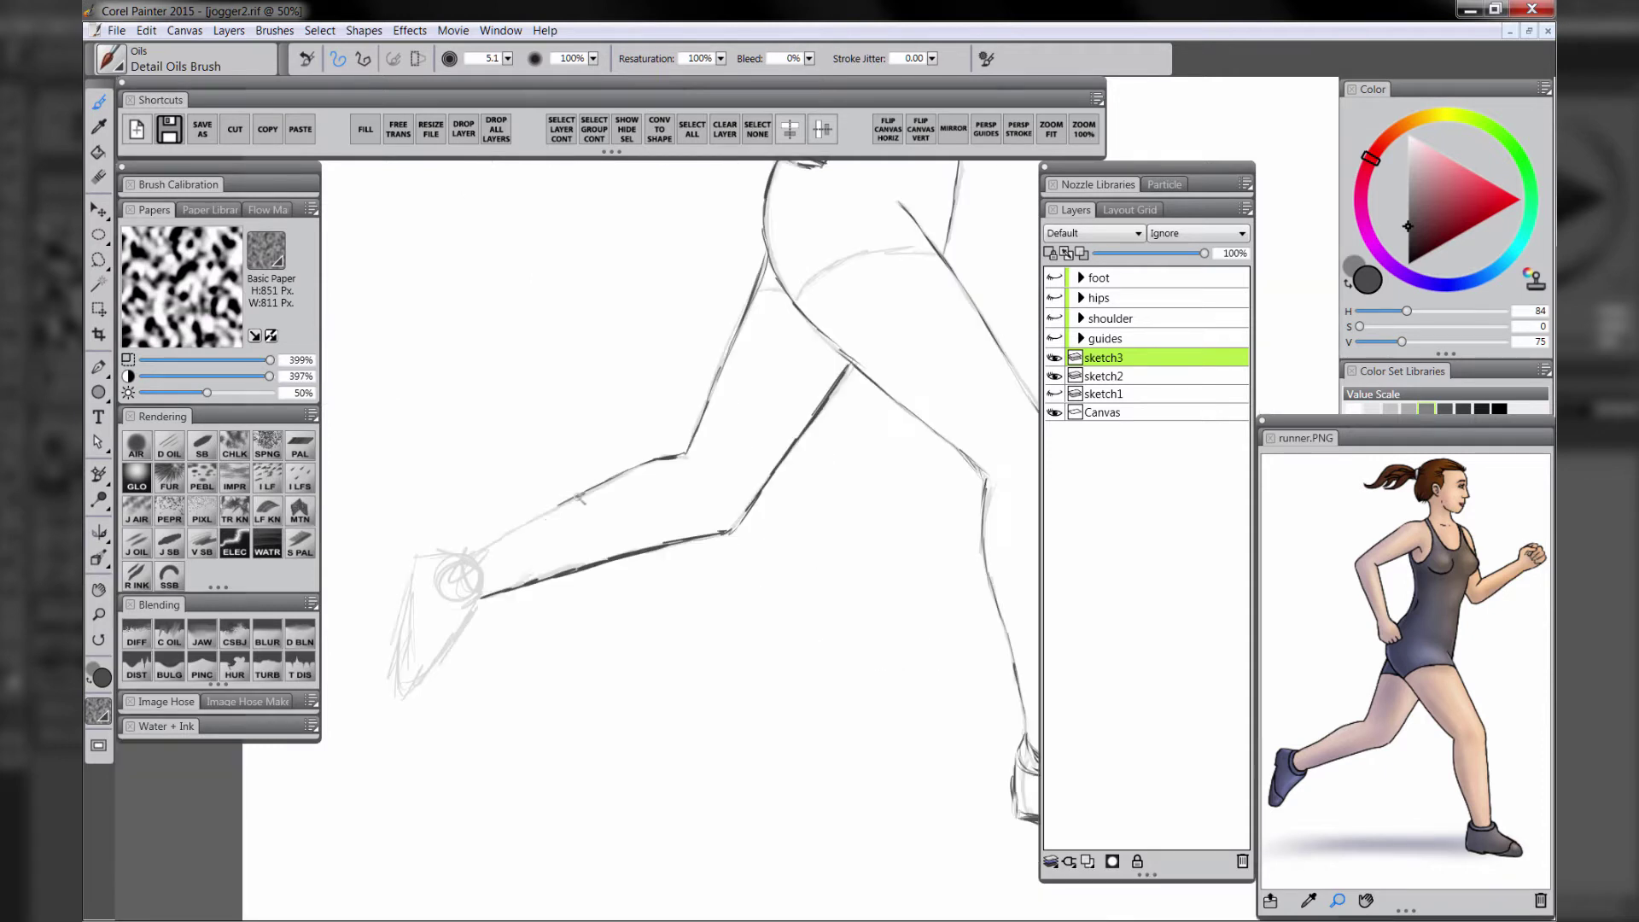
Trace the trailing leg's upper calf contour, its ankle opening and the outline of the rear shoe
drag(581, 494, 469, 552)
drag(572, 566, 721, 489)
mouse_move(633, 473)
mouse_down()
mouse_move(600, 491)
mouse_move(597, 524)
mouse_move(626, 526)
mouse_up()
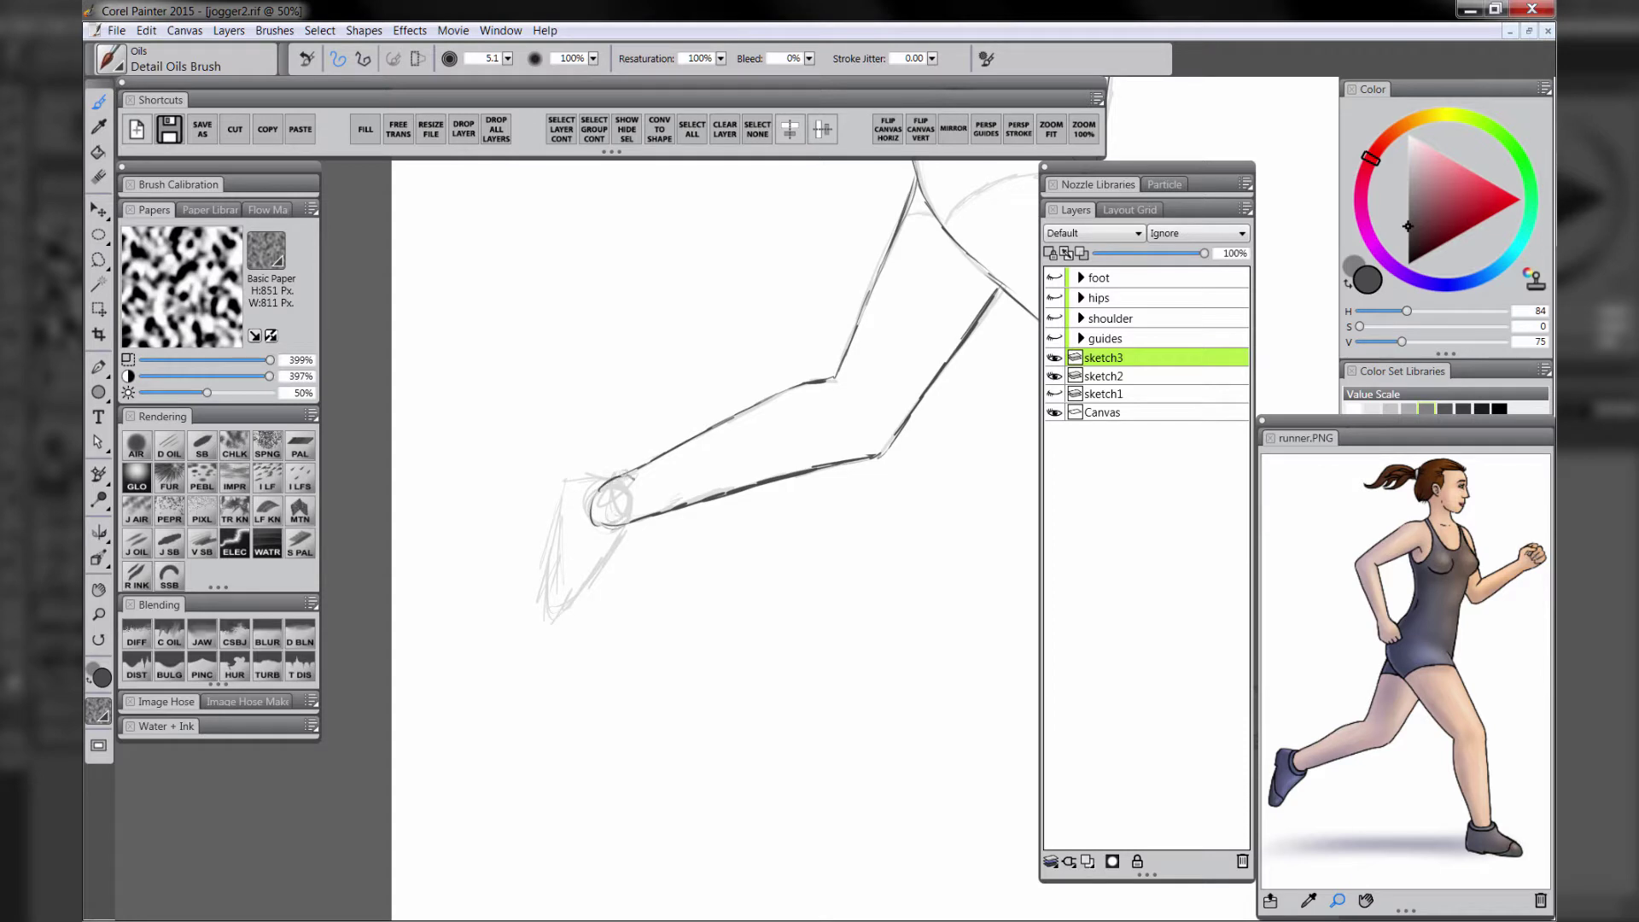
mouse_move(633, 470)
mouse_down()
mouse_move(562, 479)
mouse_move(550, 544)
mouse_move(582, 601)
mouse_move(626, 526)
mouse_move(613, 537)
mouse_up()
drag(572, 601, 558, 533)
Draw the curved hems of the shorts across both thighs
drag(928, 566, 702, 852)
drag(679, 500, 706, 505)
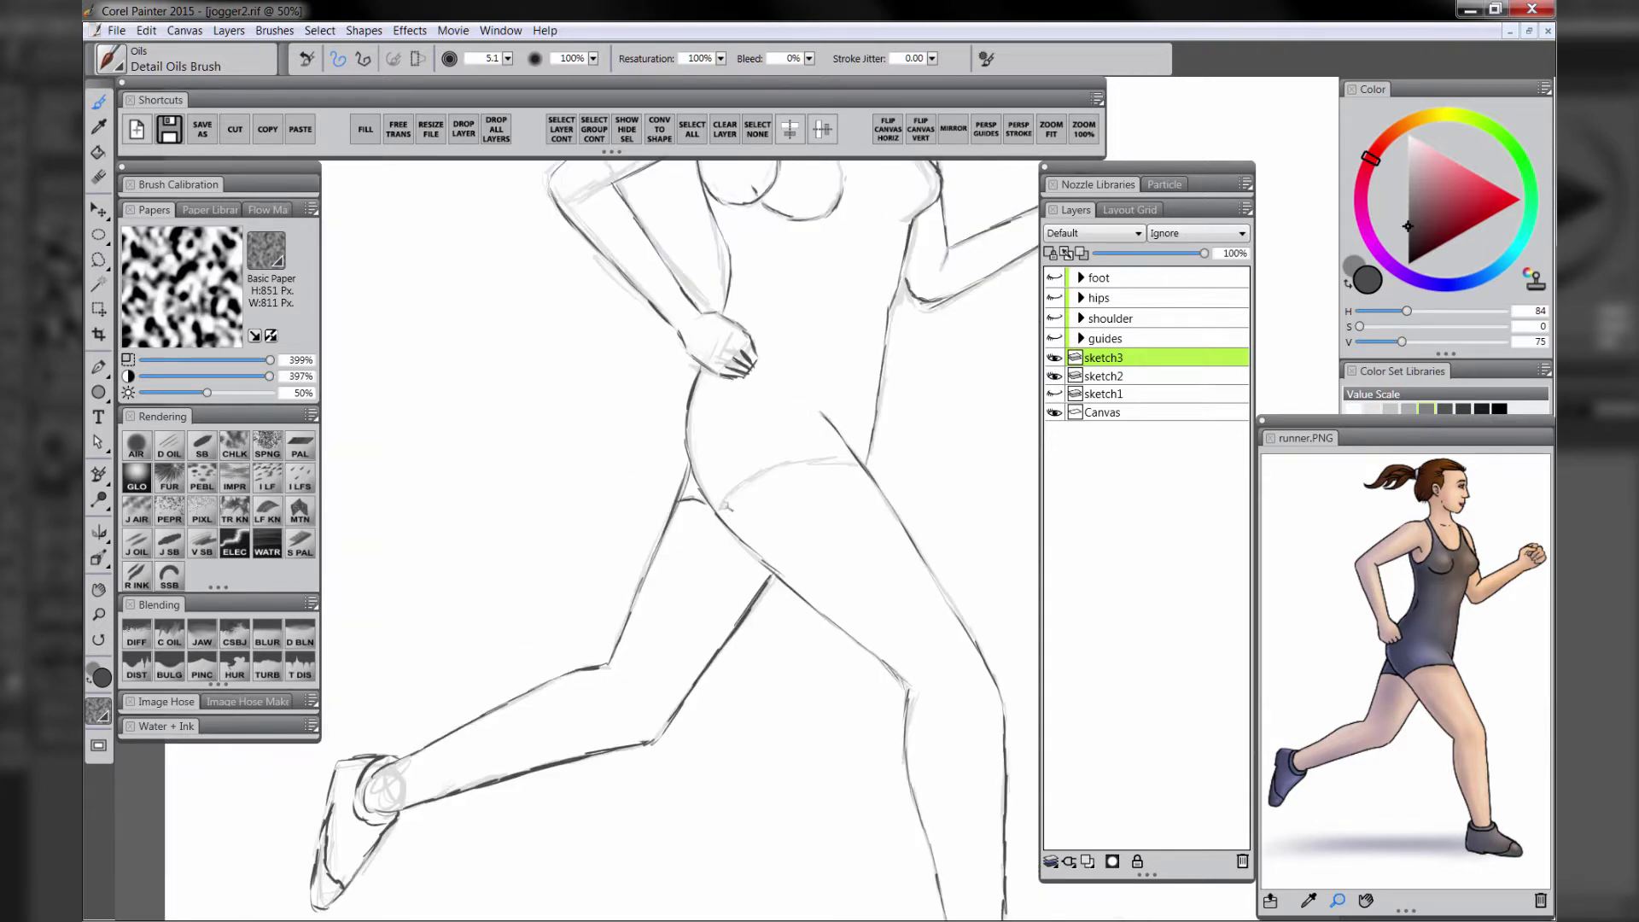
mouse_move(907, 412)
mouse_down()
mouse_move(885, 662)
mouse_move(845, 721)
mouse_move(823, 687)
mouse_up()
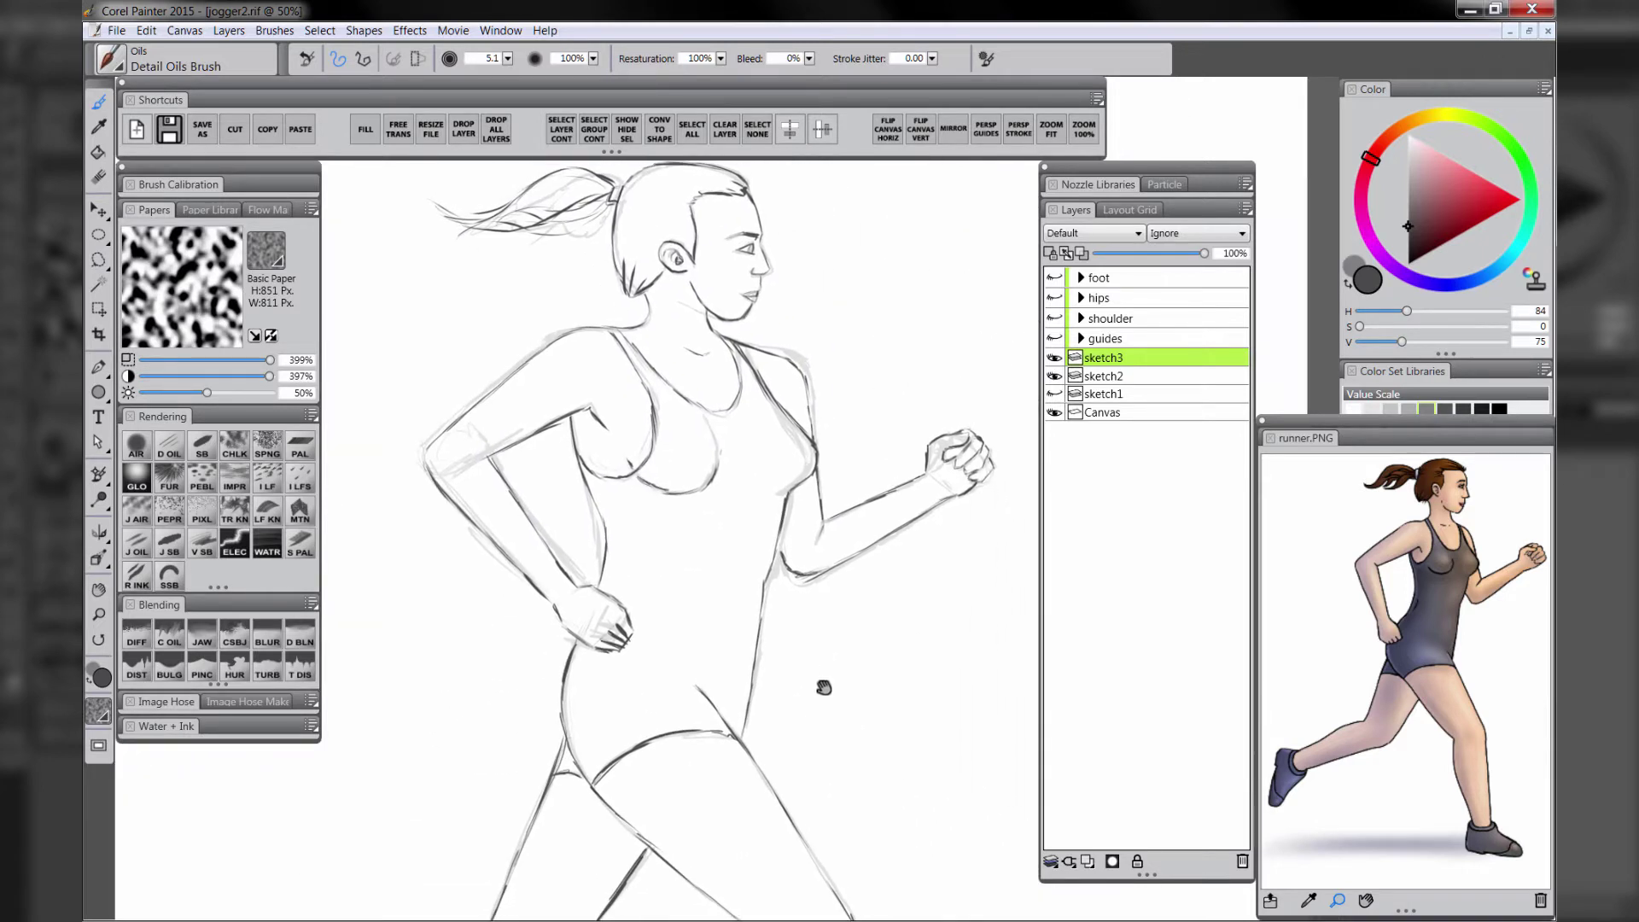
Hide the sketch2 layer to check the whole runner as clean line art
click(1056, 376)
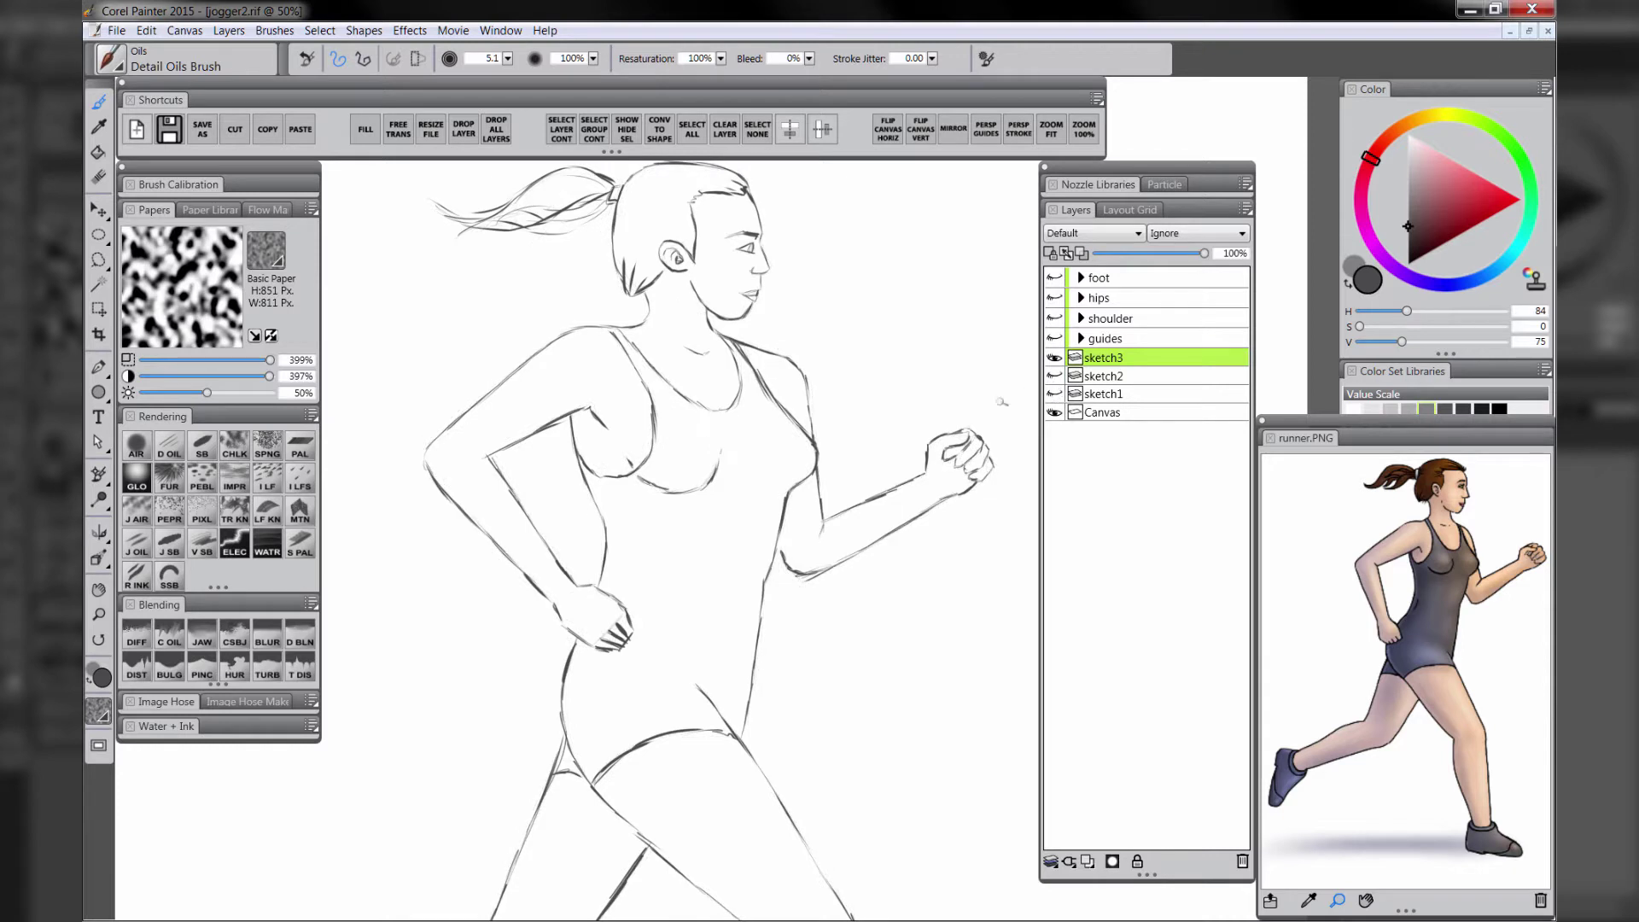
click(98, 613)
alt+click(747, 621)
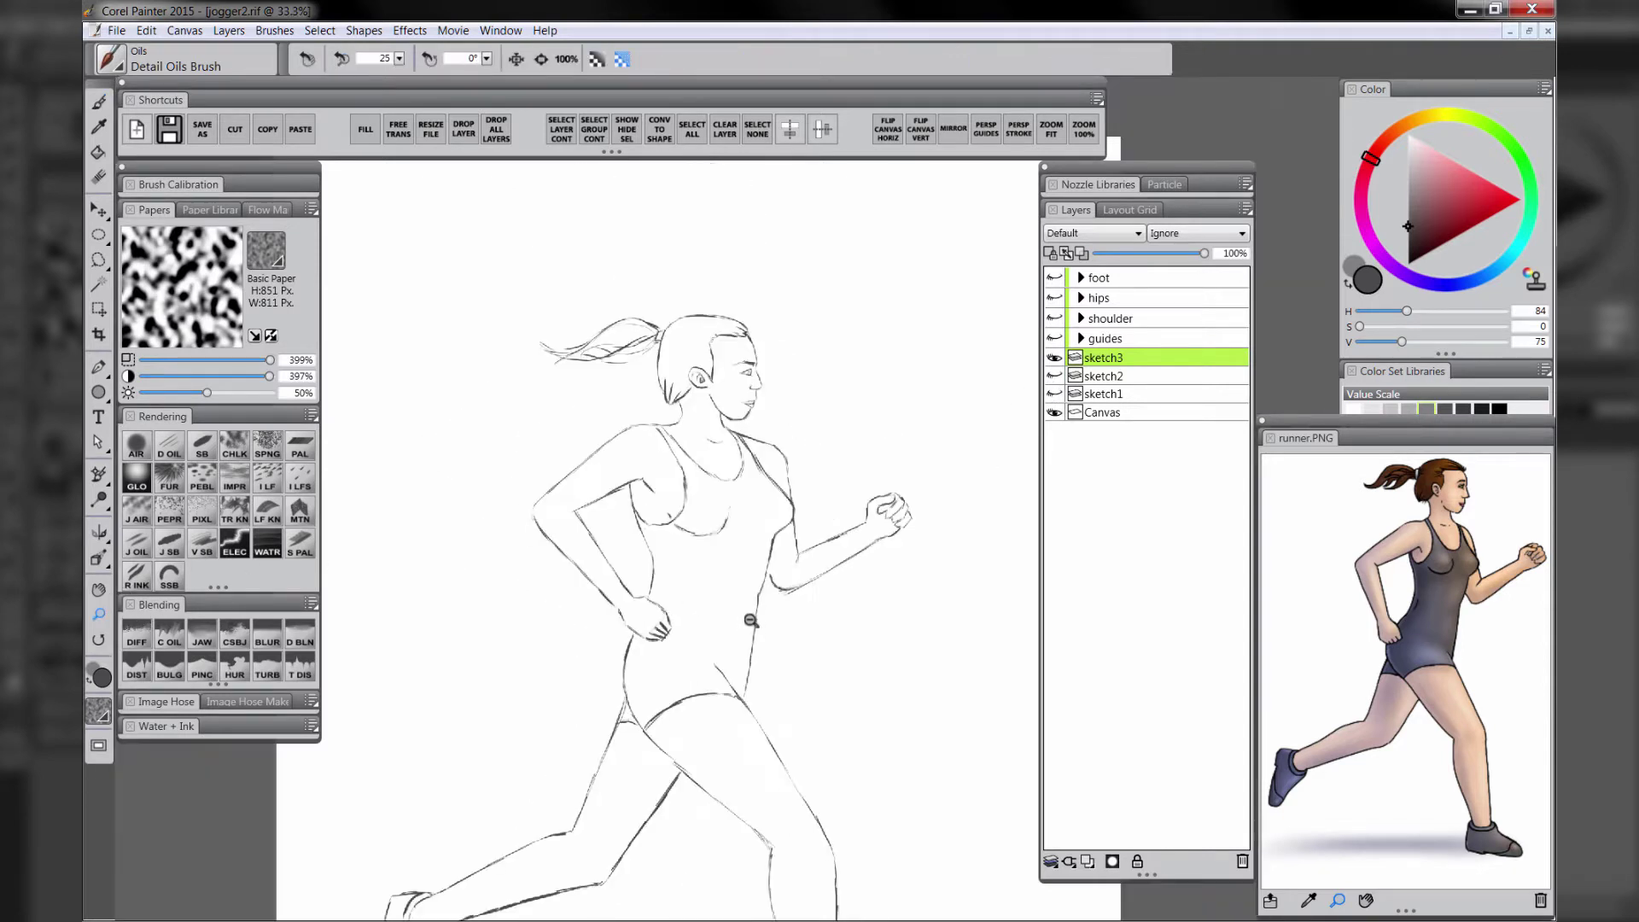
drag(766, 690, 774, 541)
alt+click(802, 566)
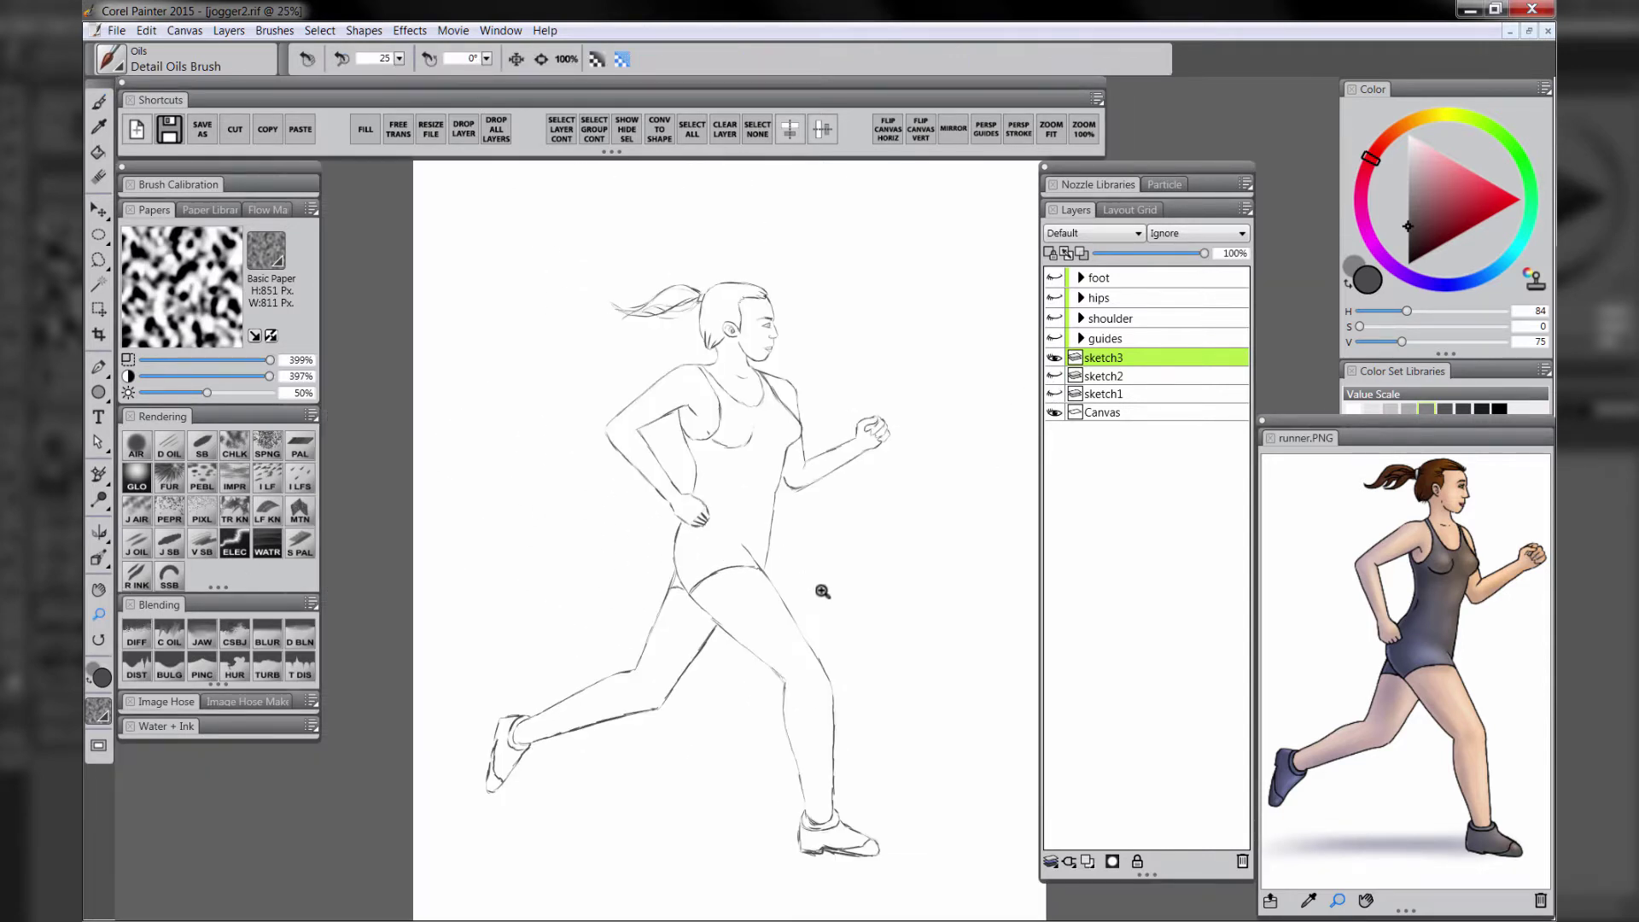
drag(823, 623, 815, 546)
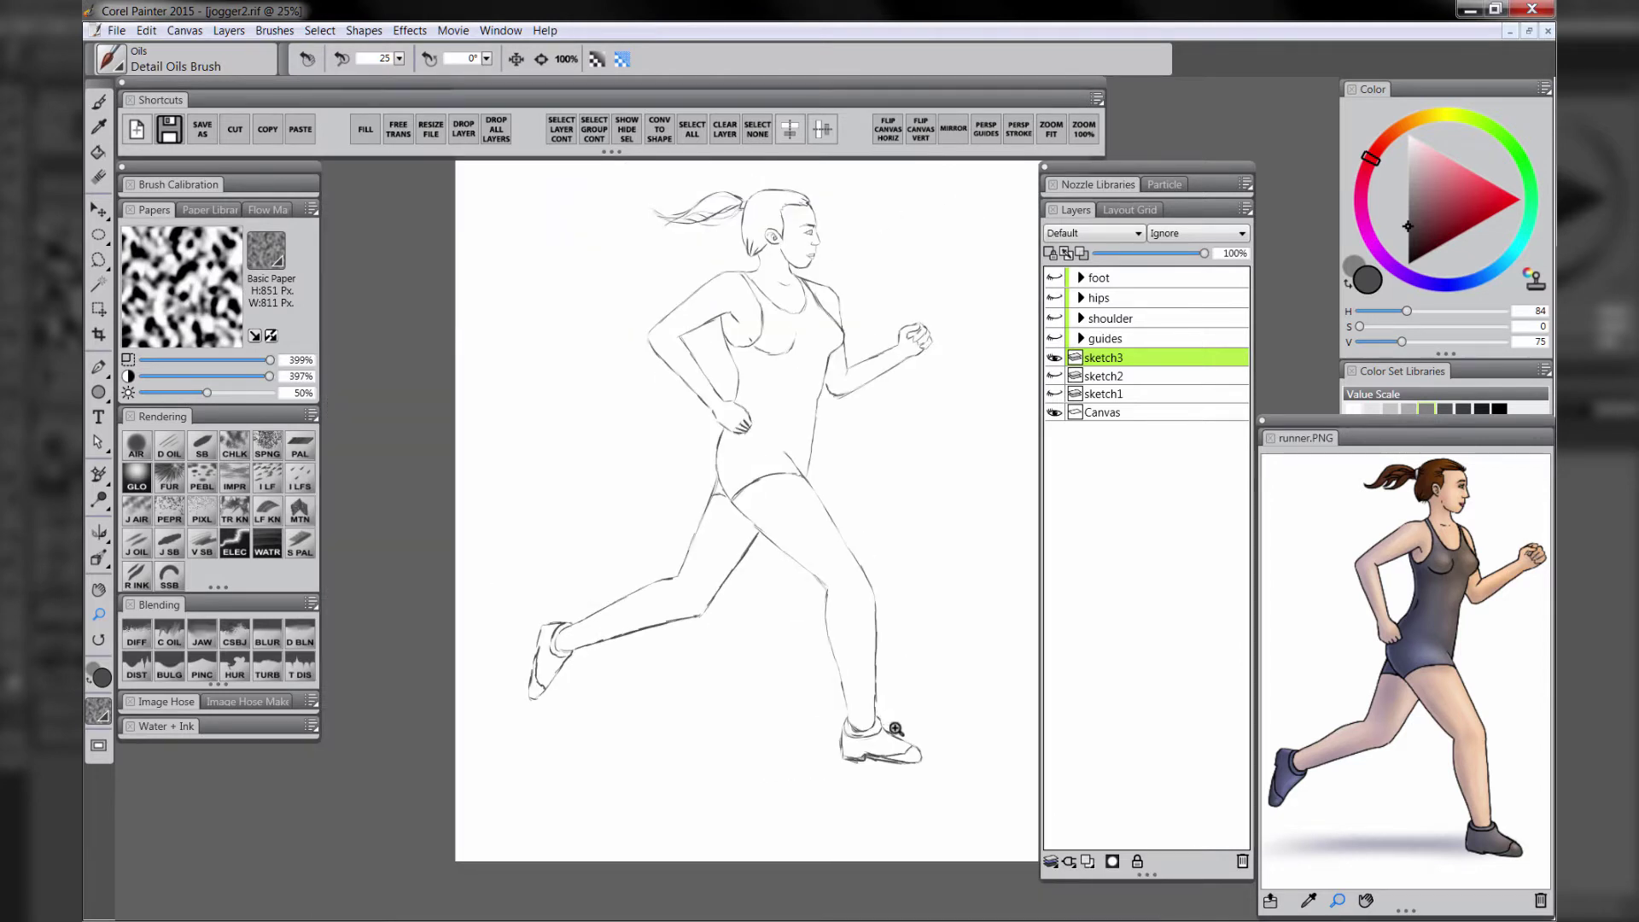
Erase and redraw the front shoe's sole line, and touch up the outline of the rear shoe
click(888, 724)
mouse_move(881, 752)
mouse_down()
mouse_move(839, 694)
mouse_move(811, 717)
mouse_move(869, 719)
mouse_move(841, 714)
mouse_up()
key(b)
key(n)
key(b)
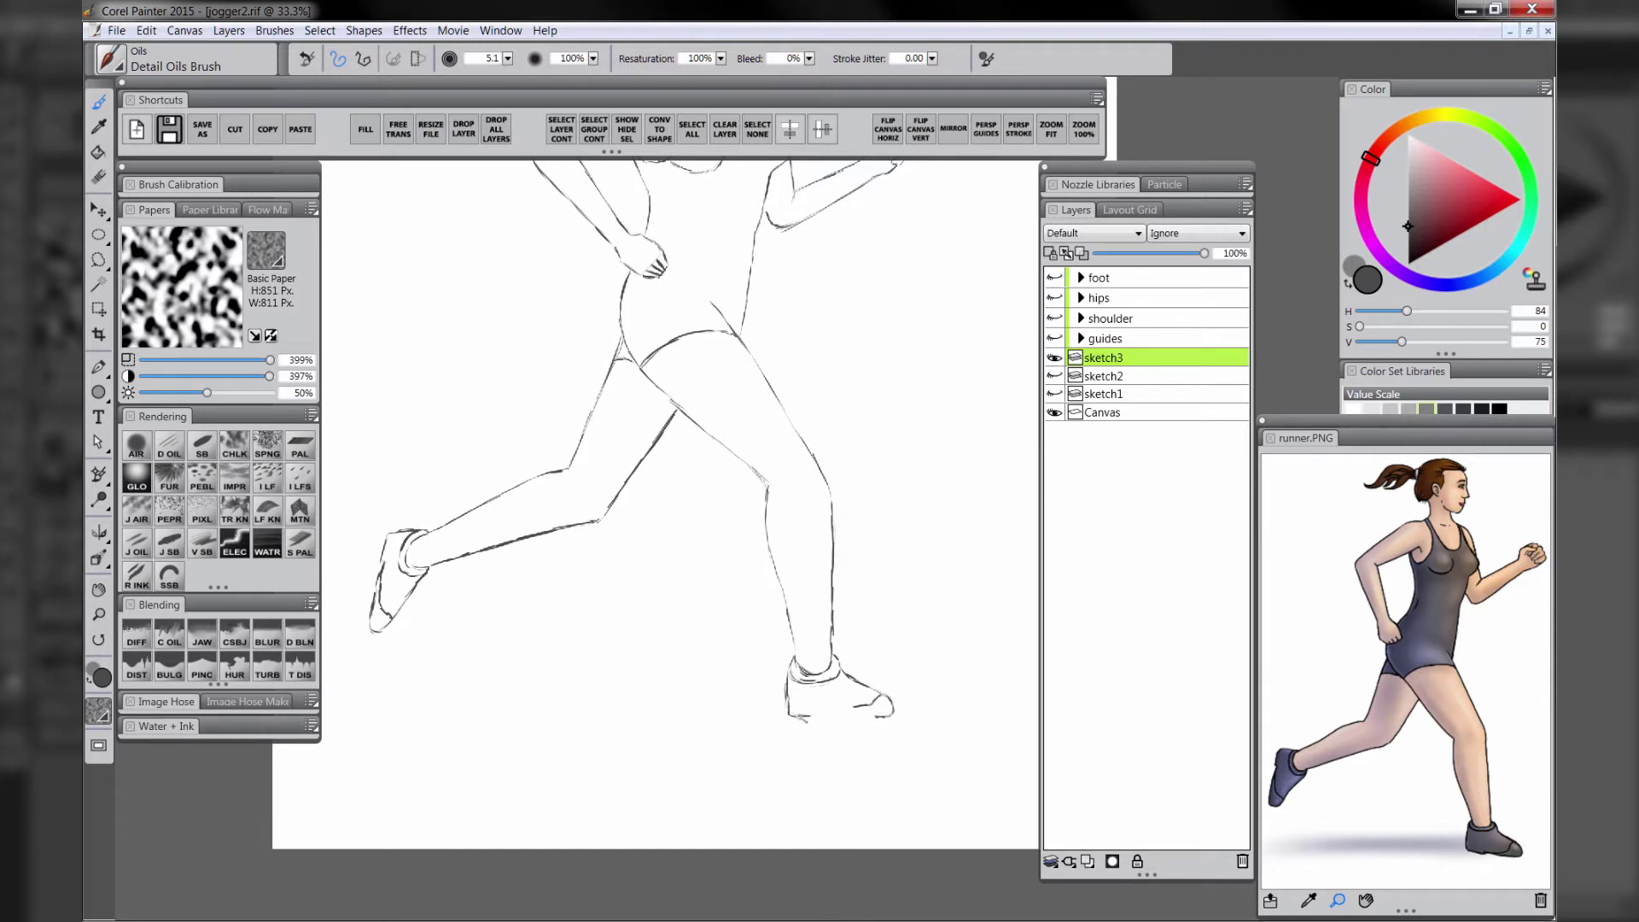
mouse_move(824, 717)
mouse_down()
mouse_move(887, 717)
mouse_move(828, 713)
mouse_up()
drag(978, 722, 1093, 702)
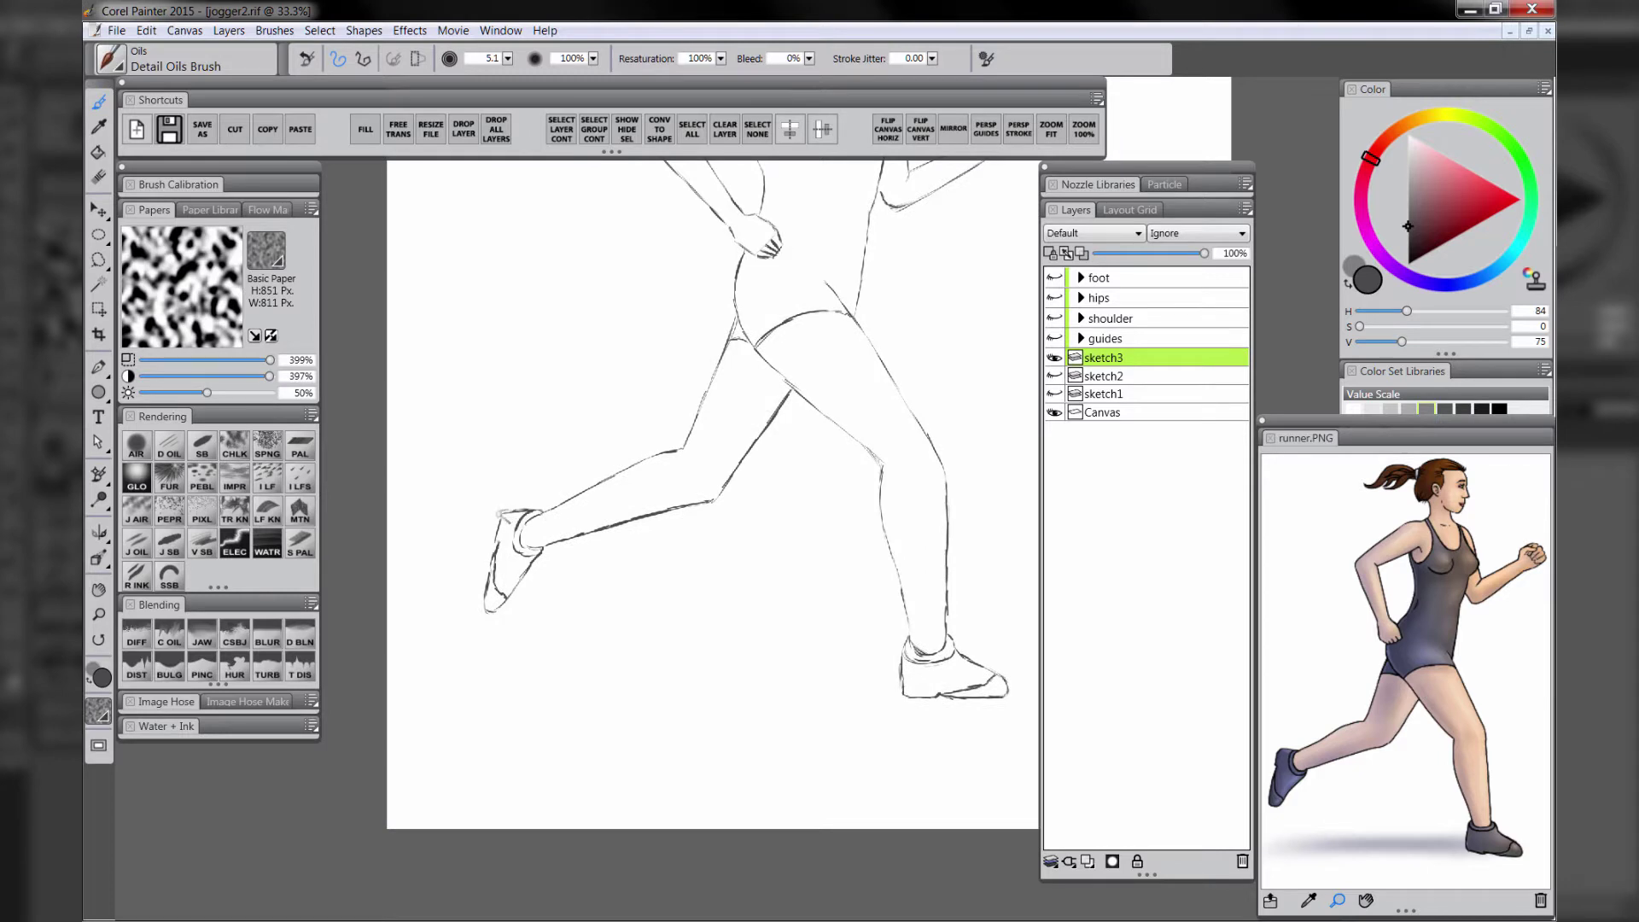
drag(511, 513, 483, 609)
Refine the finger lines of the raised fist with darker, clearer strokes
drag(919, 321, 816, 619)
key(ctrl+space)
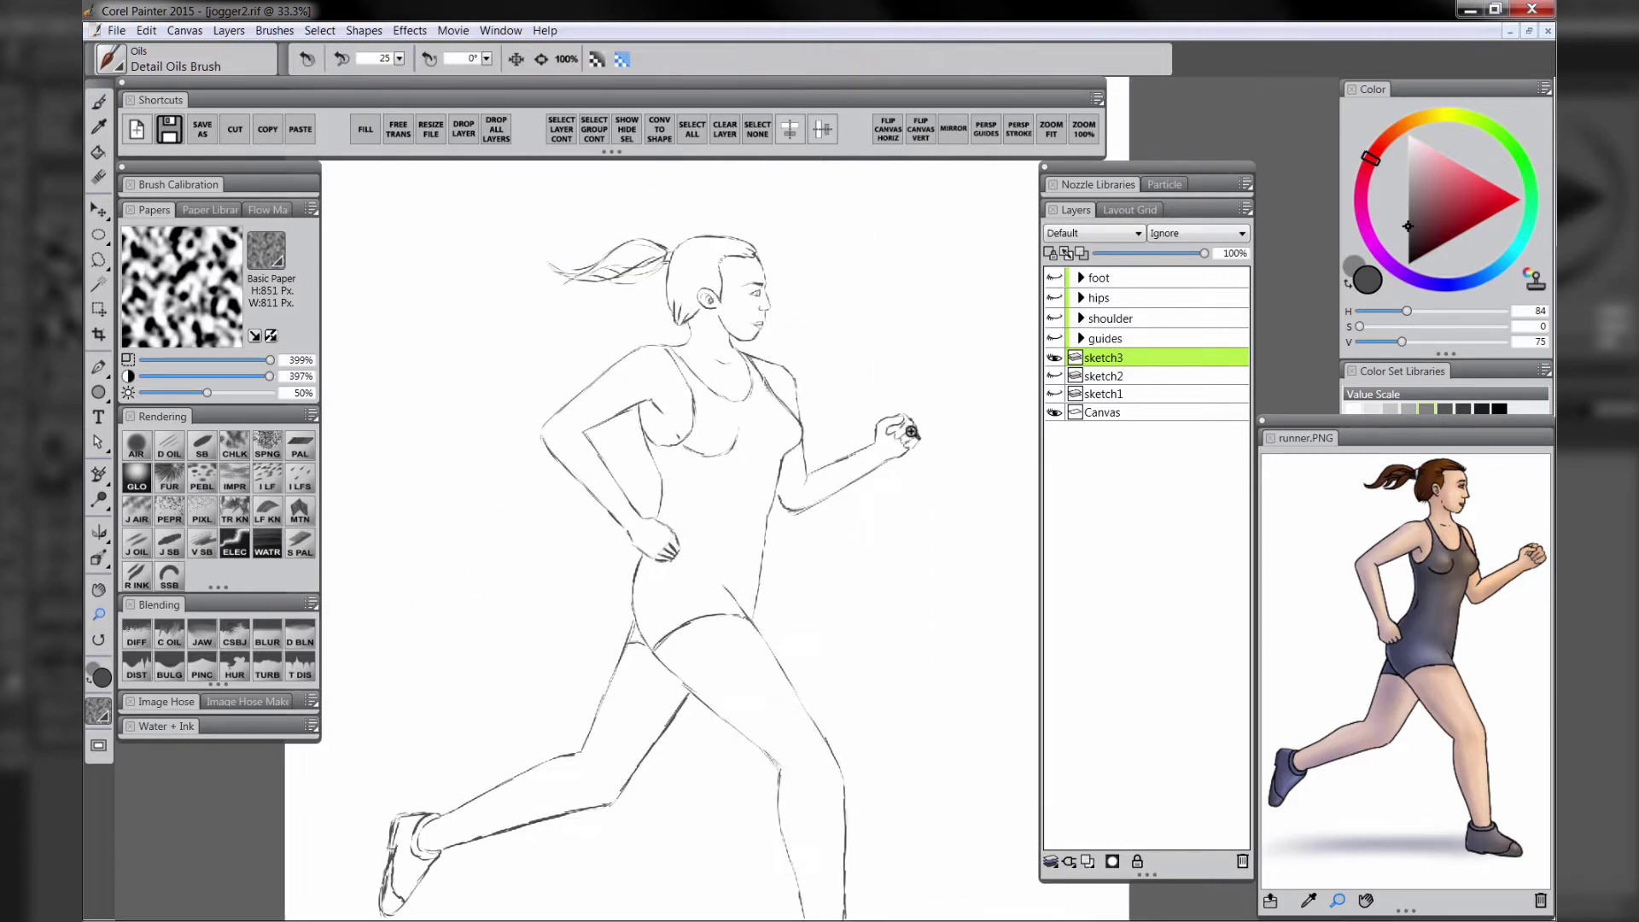
click(911, 433)
click(901, 449)
click(899, 451)
click(900, 451)
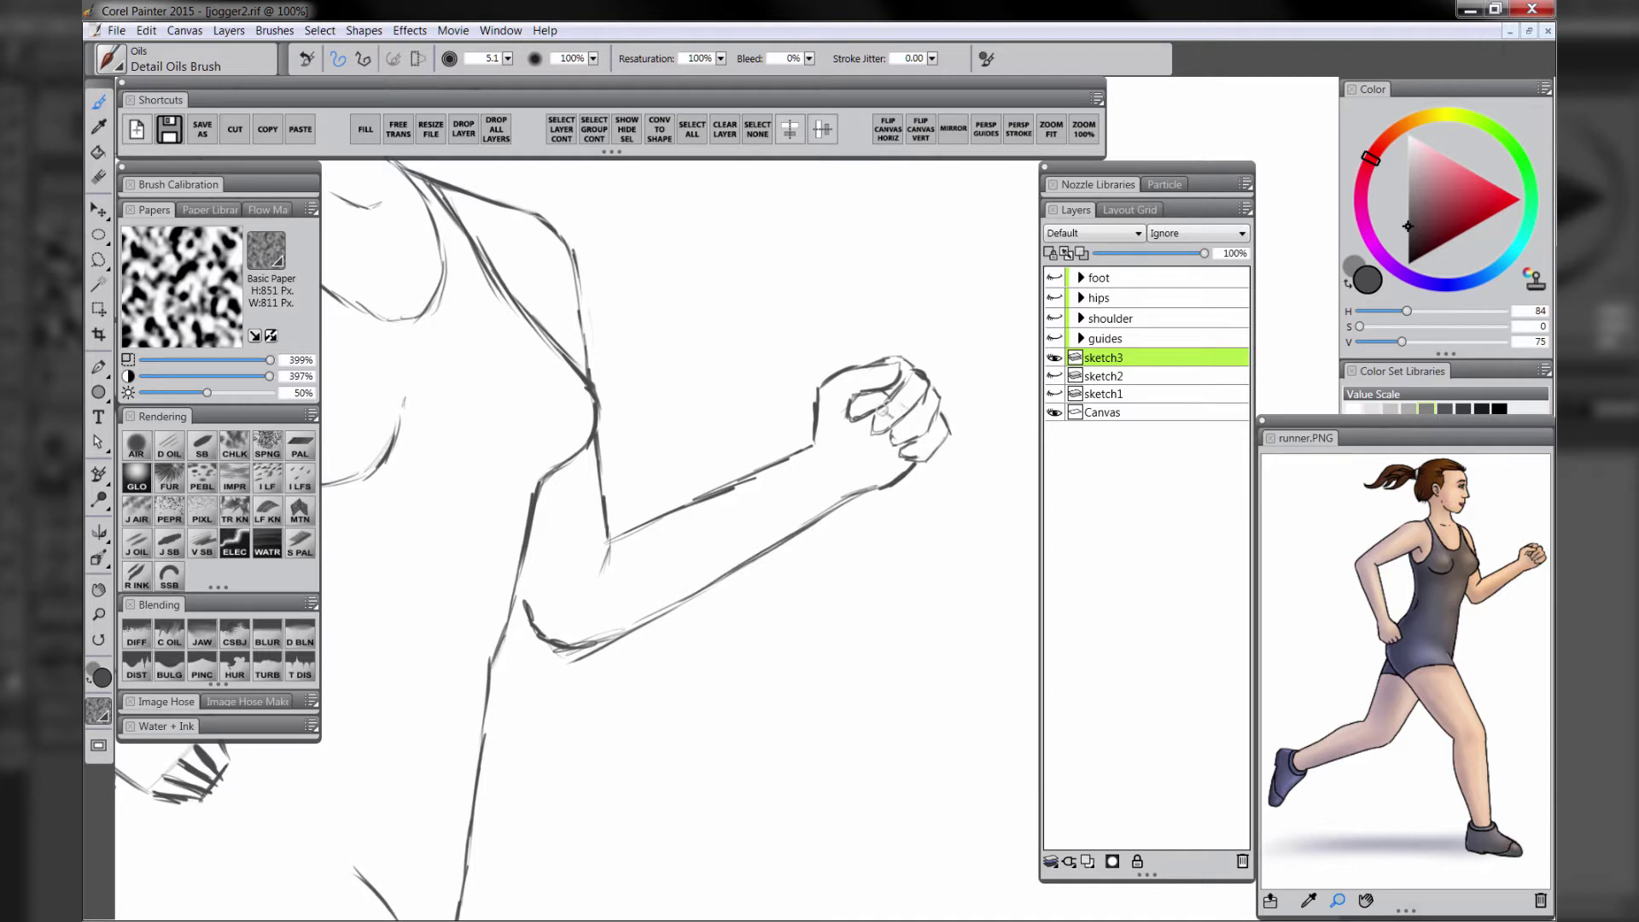
mouse_move(874, 430)
mouse_down()
mouse_move(911, 408)
mouse_move(935, 427)
mouse_move(892, 437)
mouse_move(930, 427)
mouse_move(938, 447)
mouse_move(922, 440)
mouse_move(917, 456)
mouse_up()
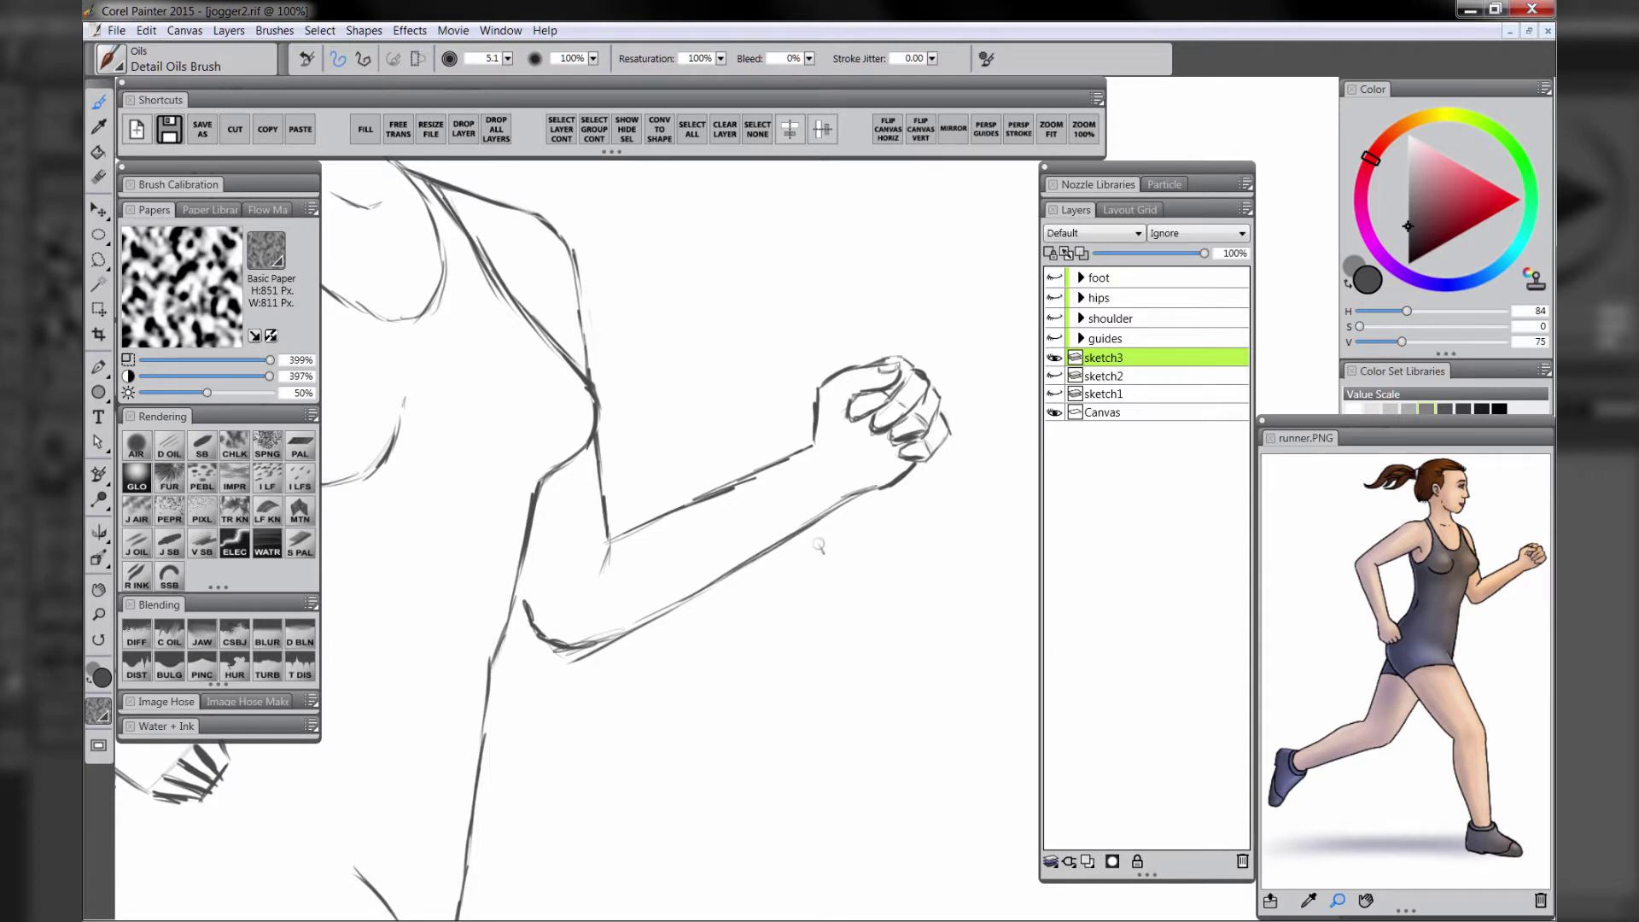
Add a new layer above sketch3
key(ctrl+0)
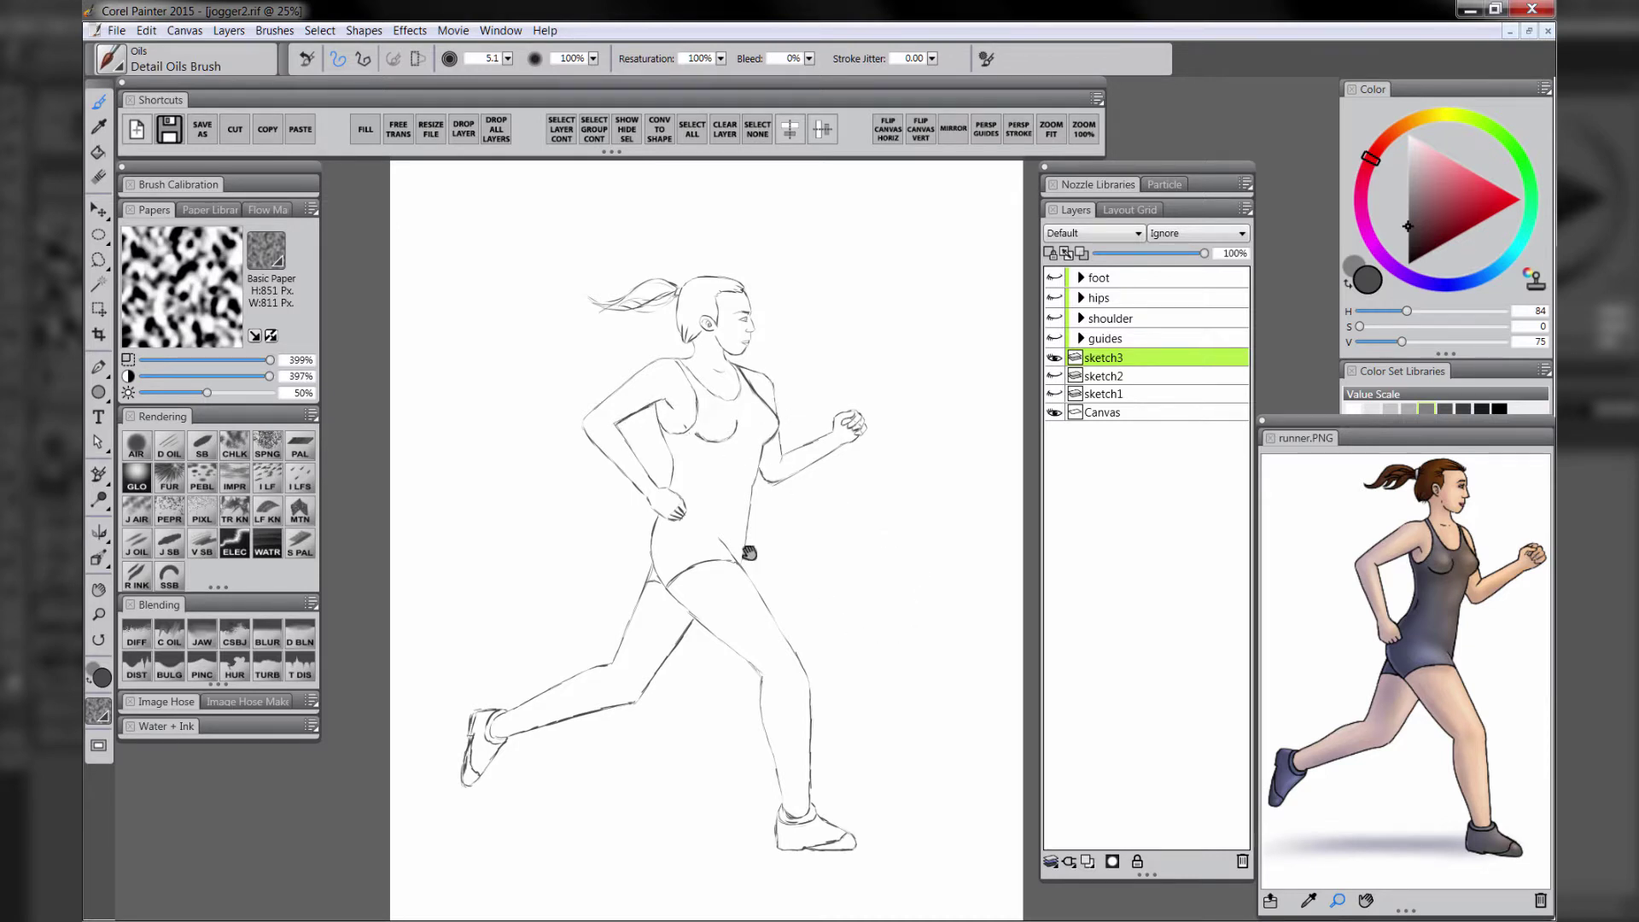
drag(749, 553, 746, 493)
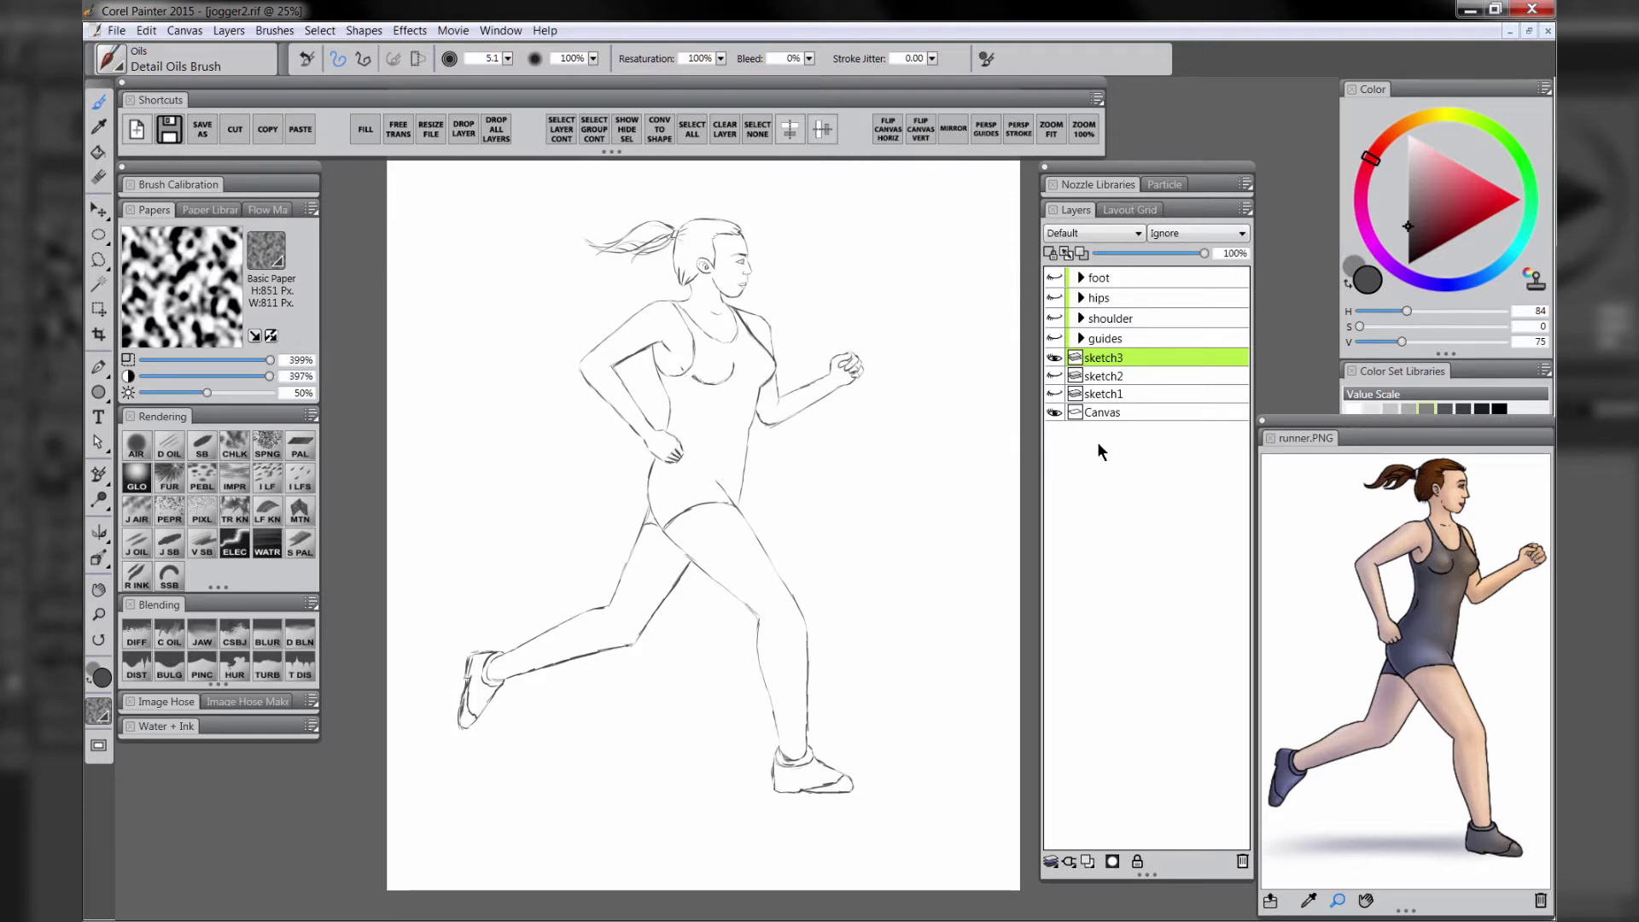
click(1086, 860)
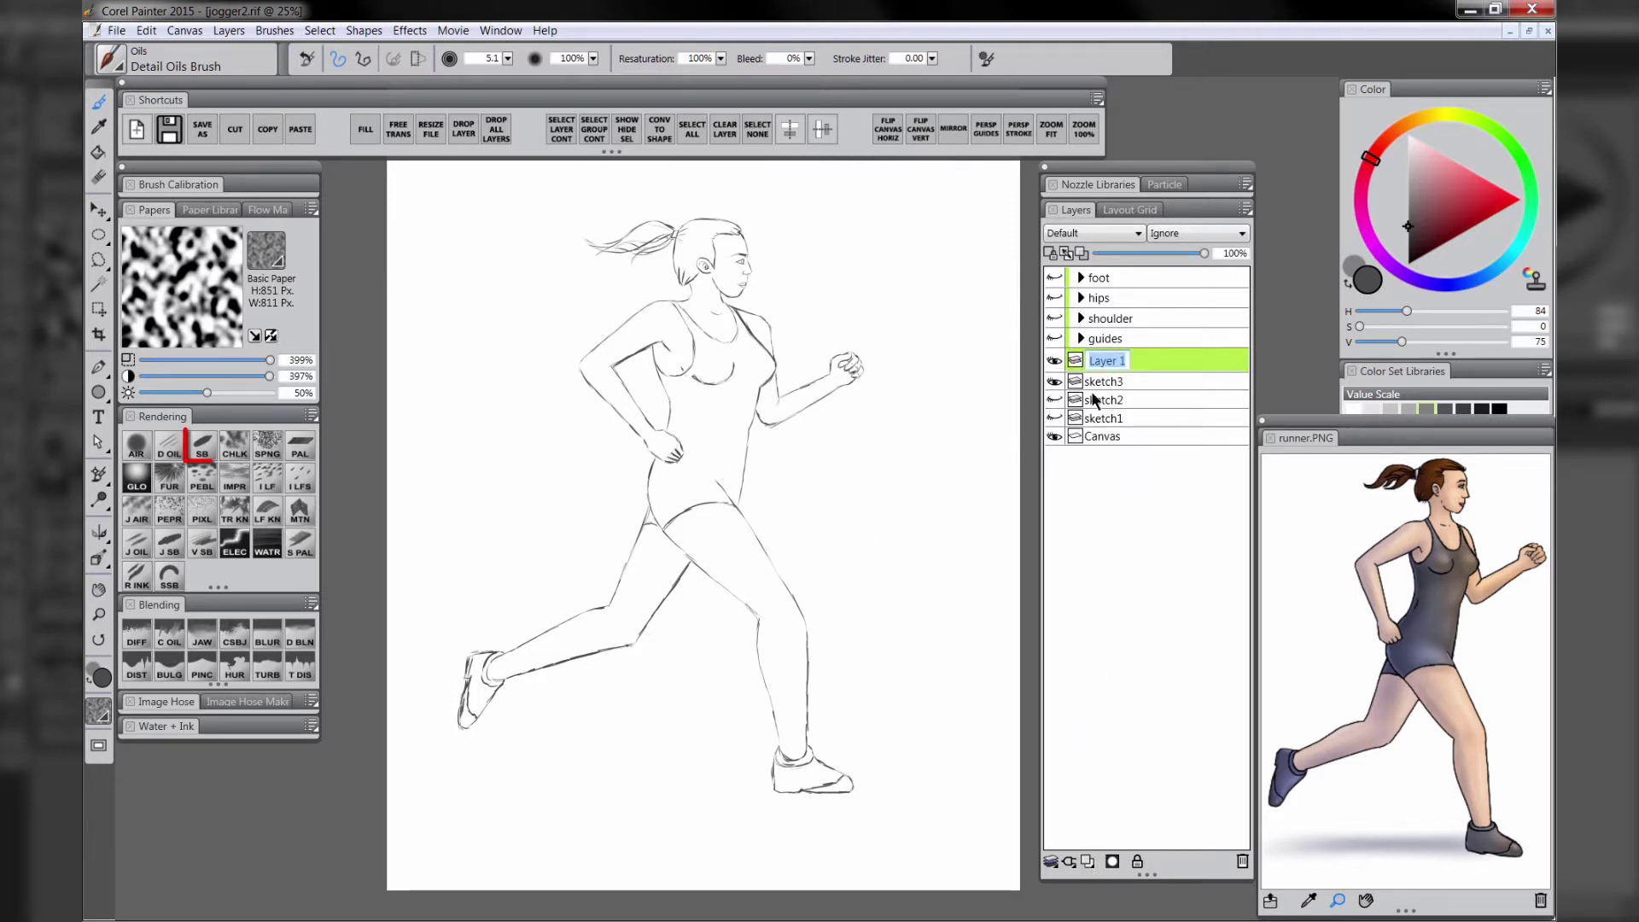
Name the new layer ink and choose the Smooth Scratchboard brush with black
click(212, 441)
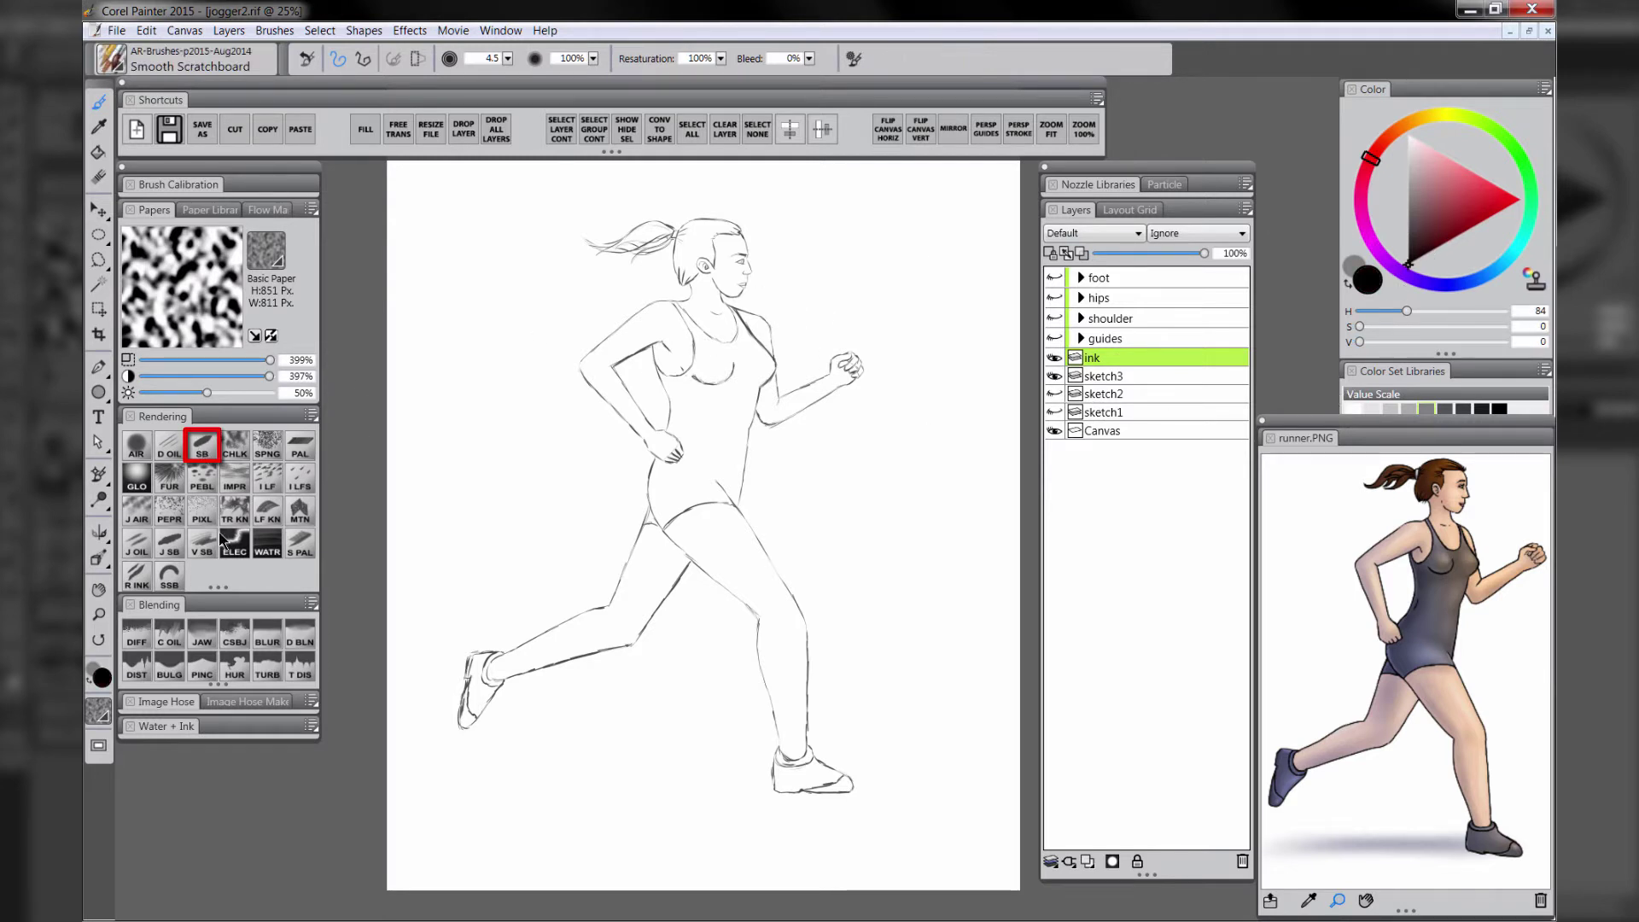
click(99, 614)
click(788, 294)
click(757, 323)
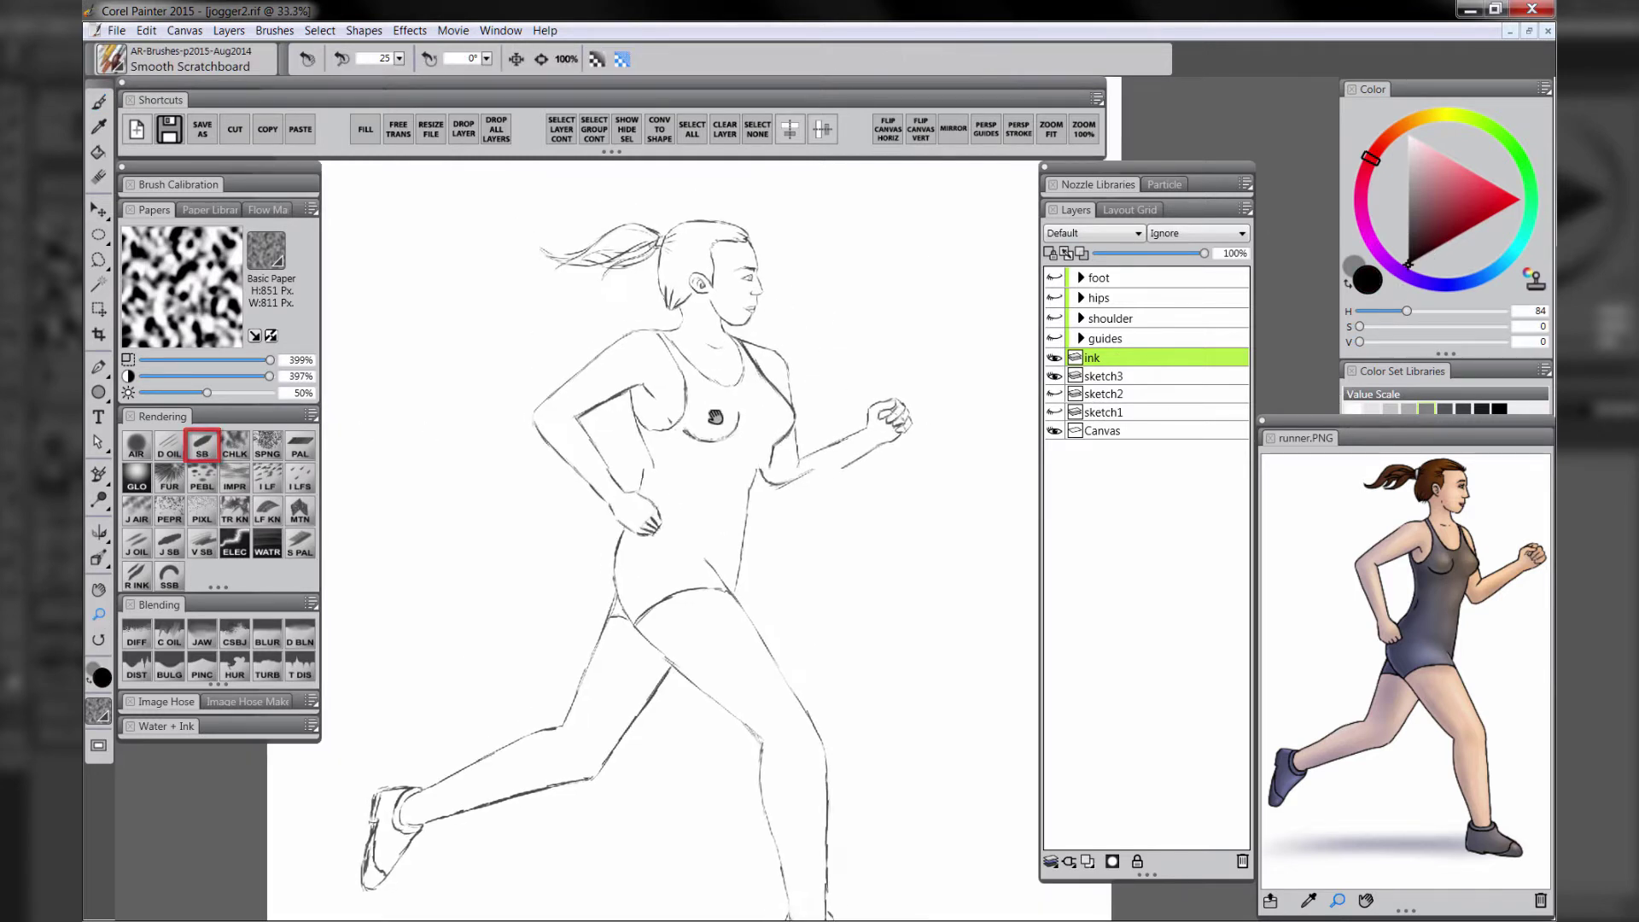
key(b)
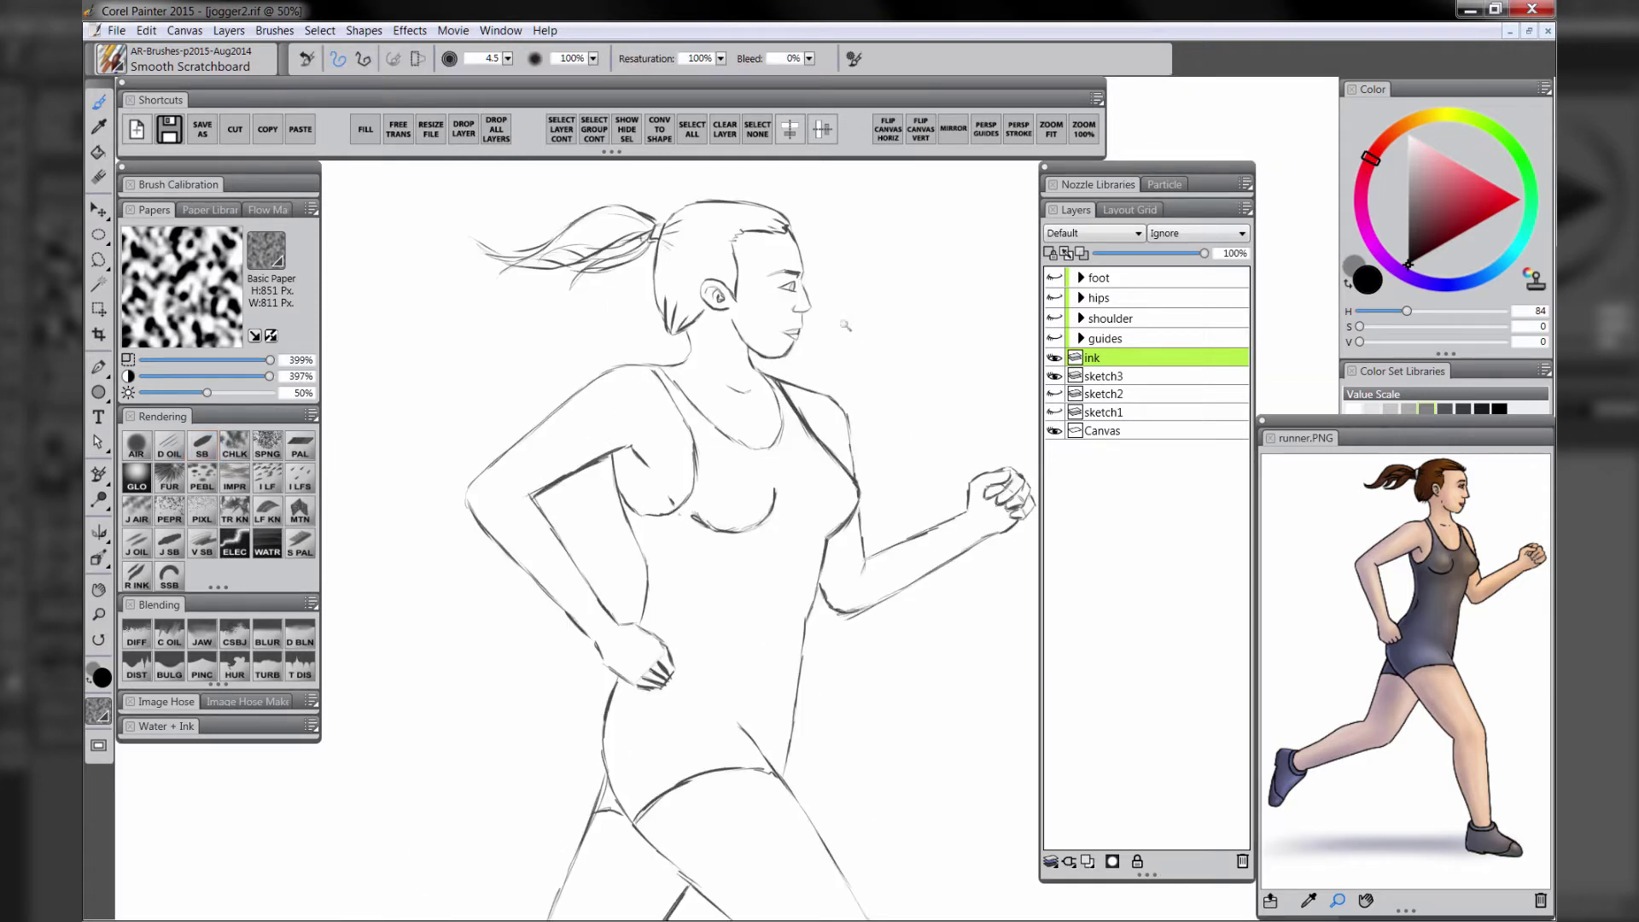
Try thin test strokes beside the face at different small brush sizes, and undo them
drag(870, 265, 864, 333)
key(ctrl+z)
double_click(492, 59)
text(3)
key(Return)
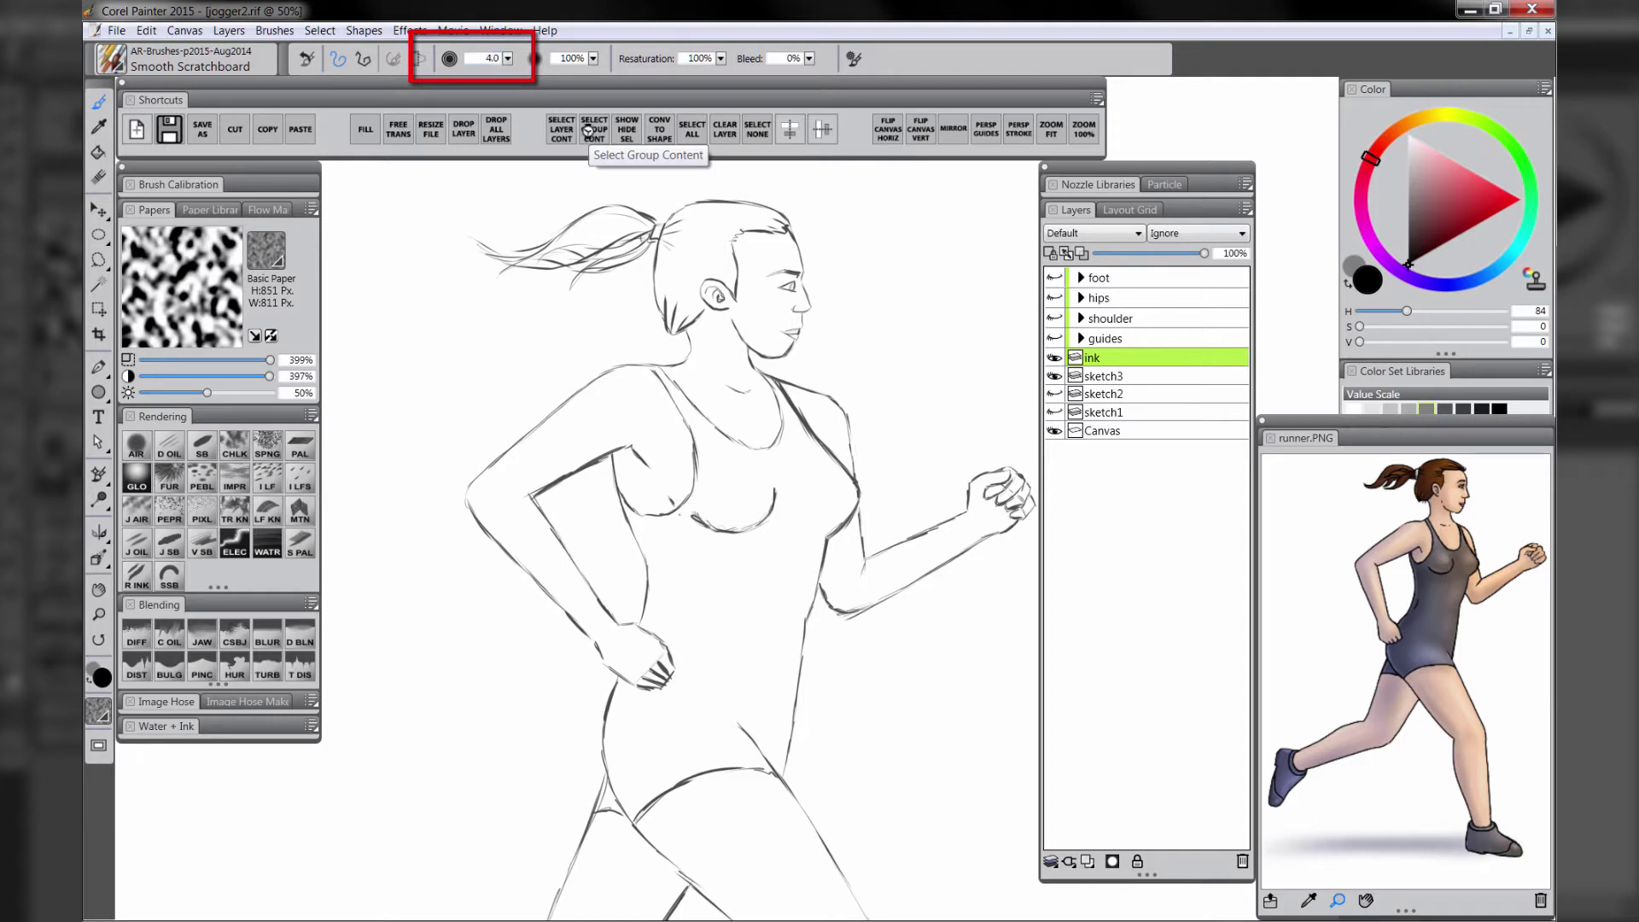
drag(812, 227, 840, 303)
key(ctrl+z)
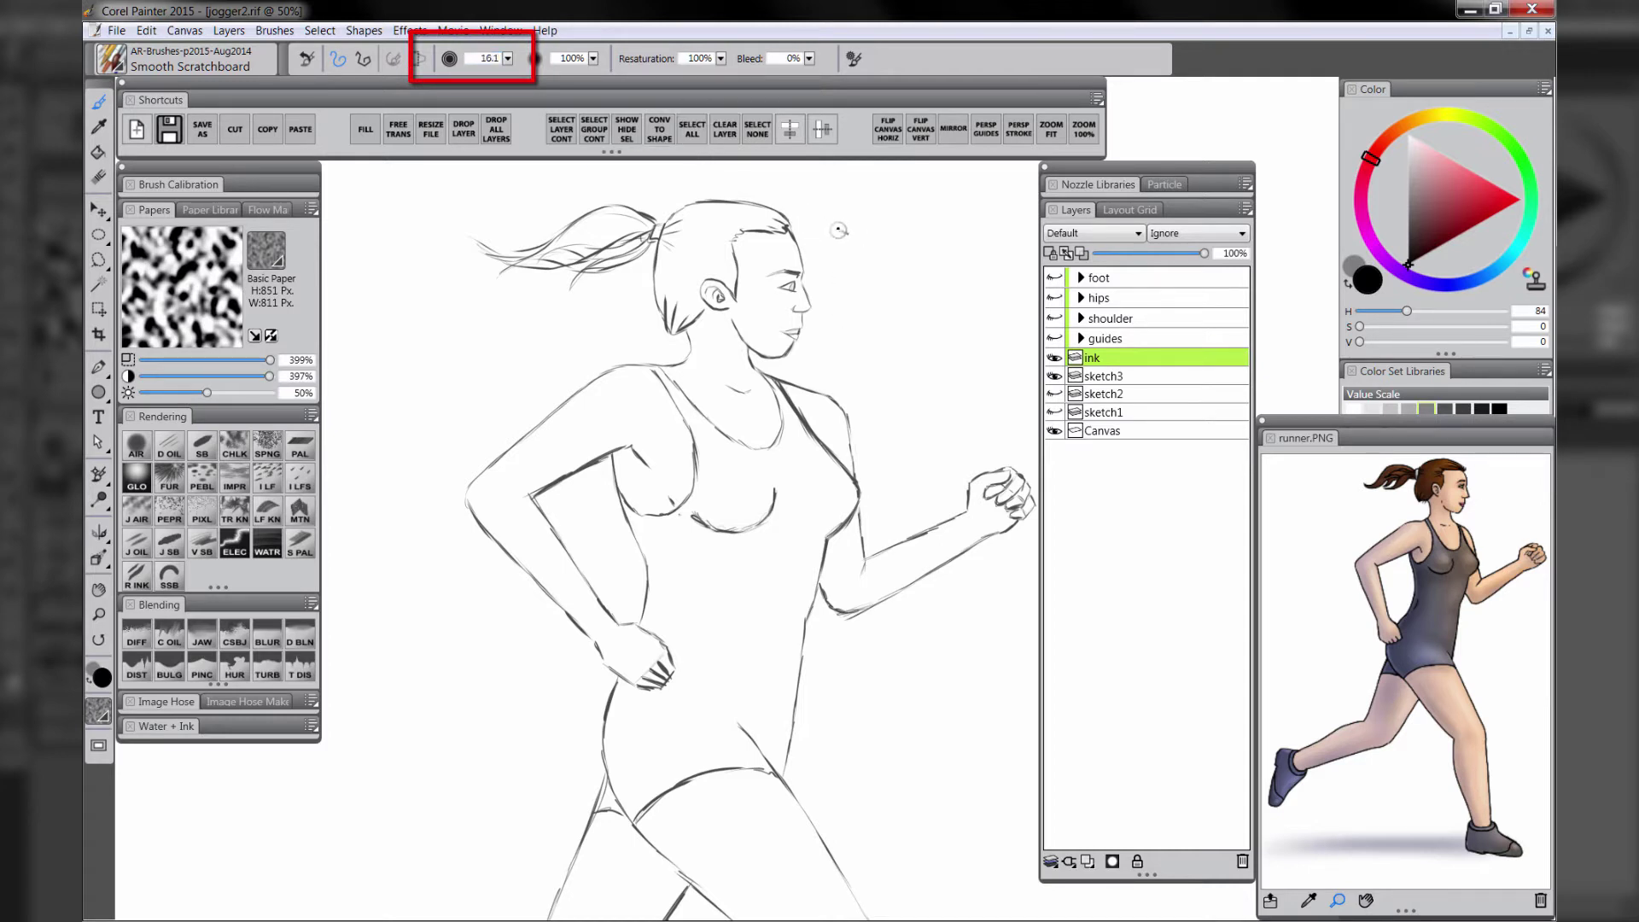
Compare thick test strokes beside the face starting at size 16.1, undo them, and reduce the brush size to 4.0
drag(838, 229, 863, 365)
key(bracketleft)
drag(884, 270, 880, 347)
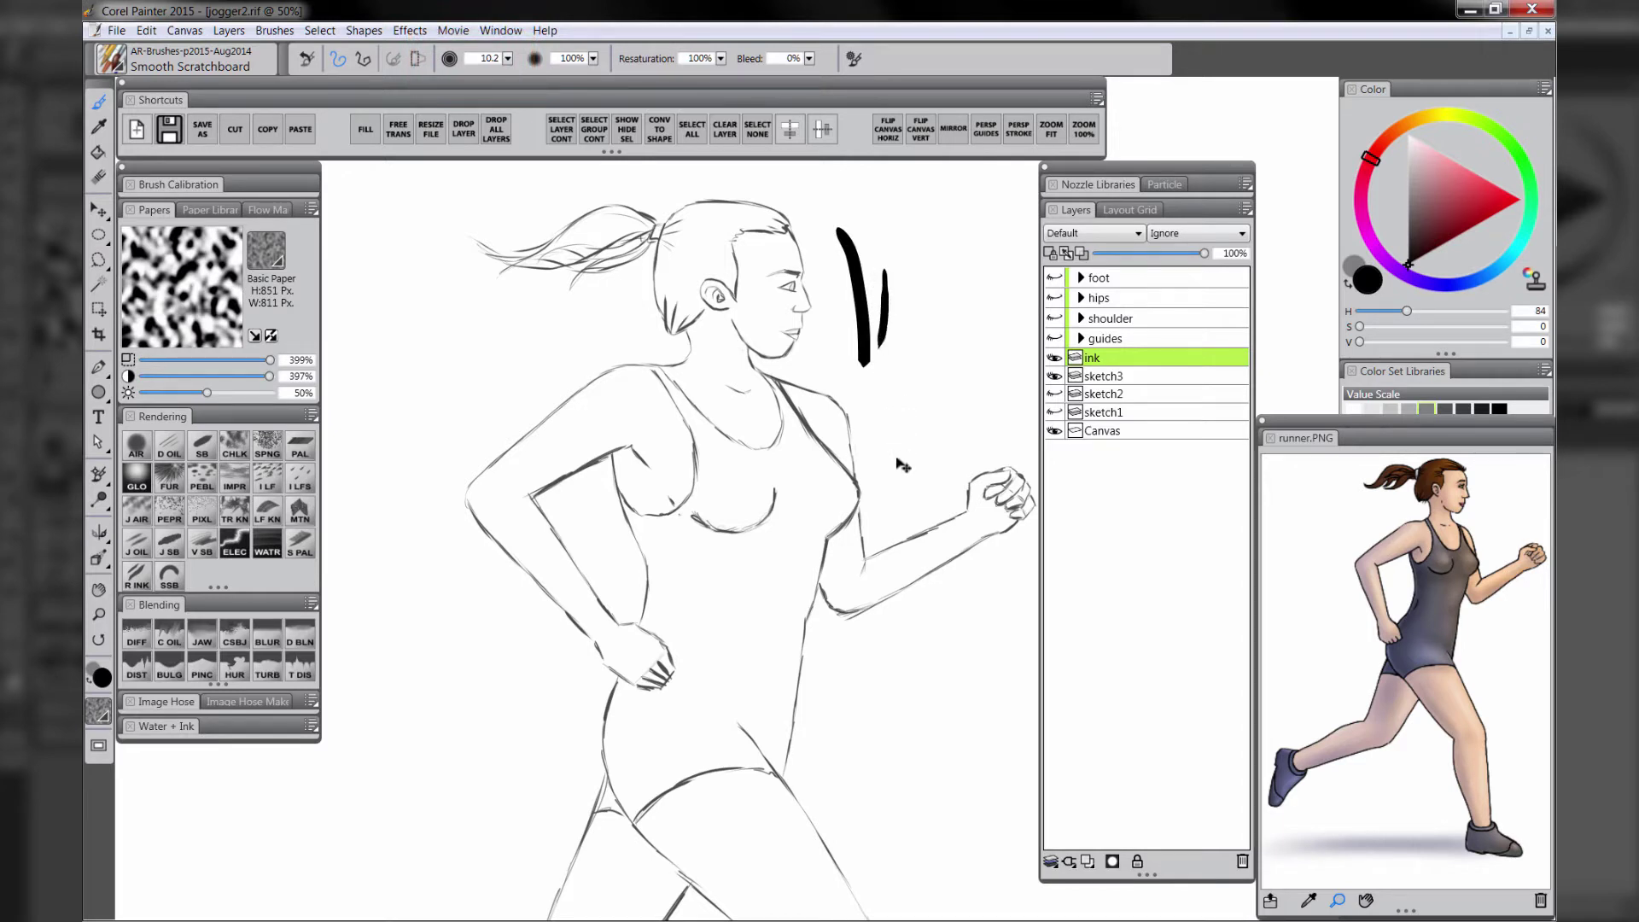
key(ctrl+z)
key(ctrl+z)
key(bracketleft)
key(bracketleft)
Lower the opacity of the sketch3 layer to 30% and make the ink layer active
click(1125, 376)
click(1151, 253)
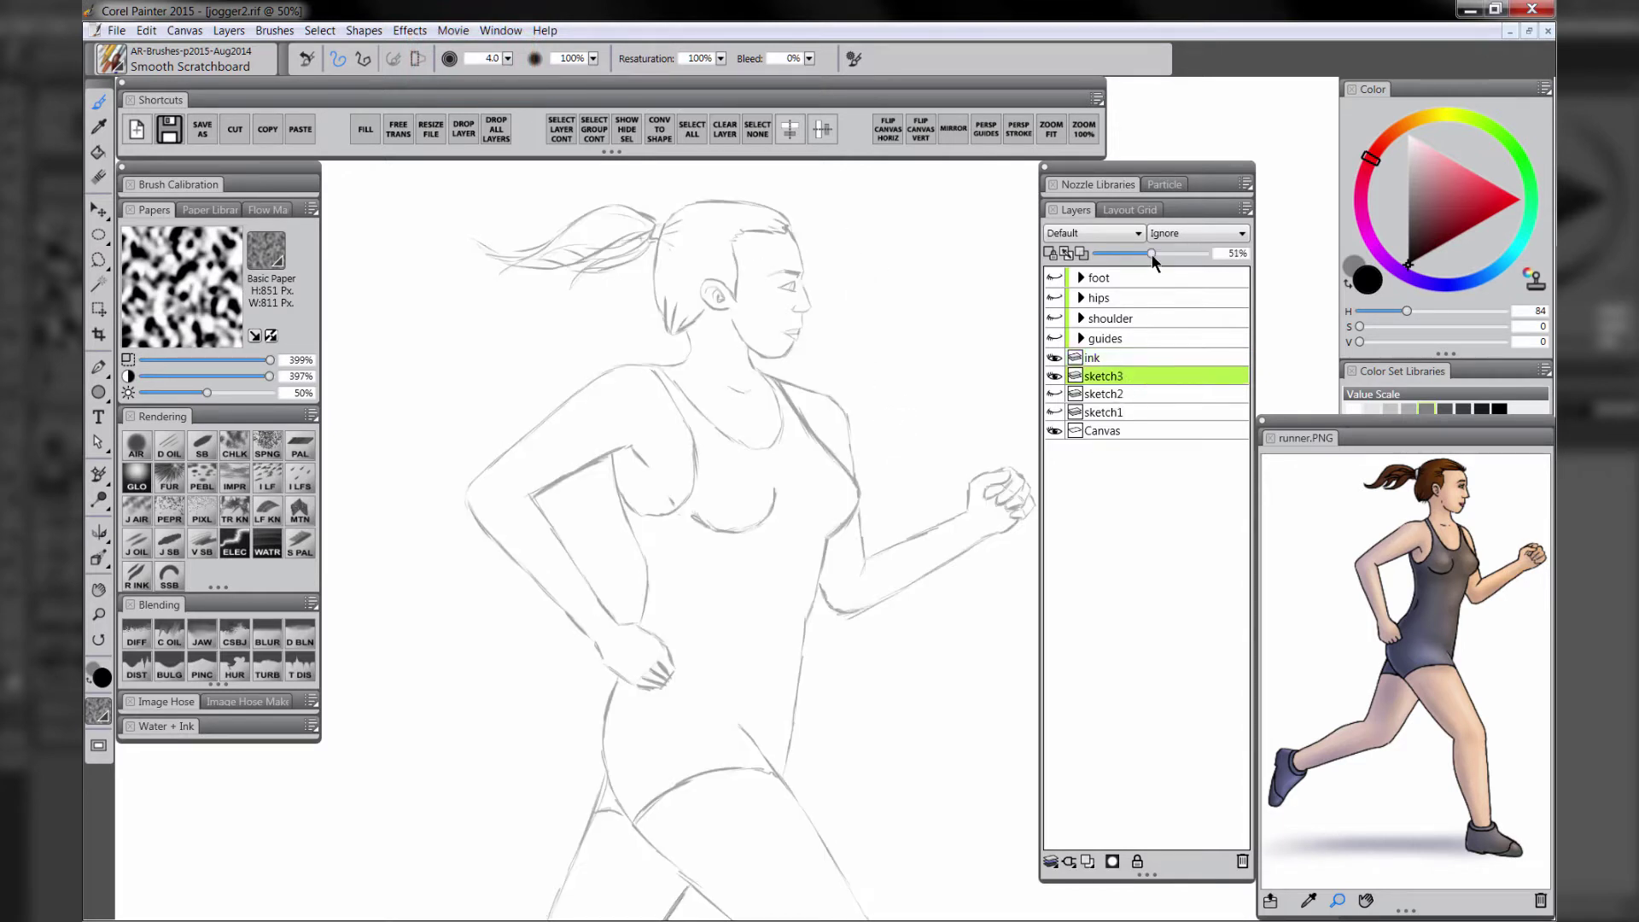
click(1110, 357)
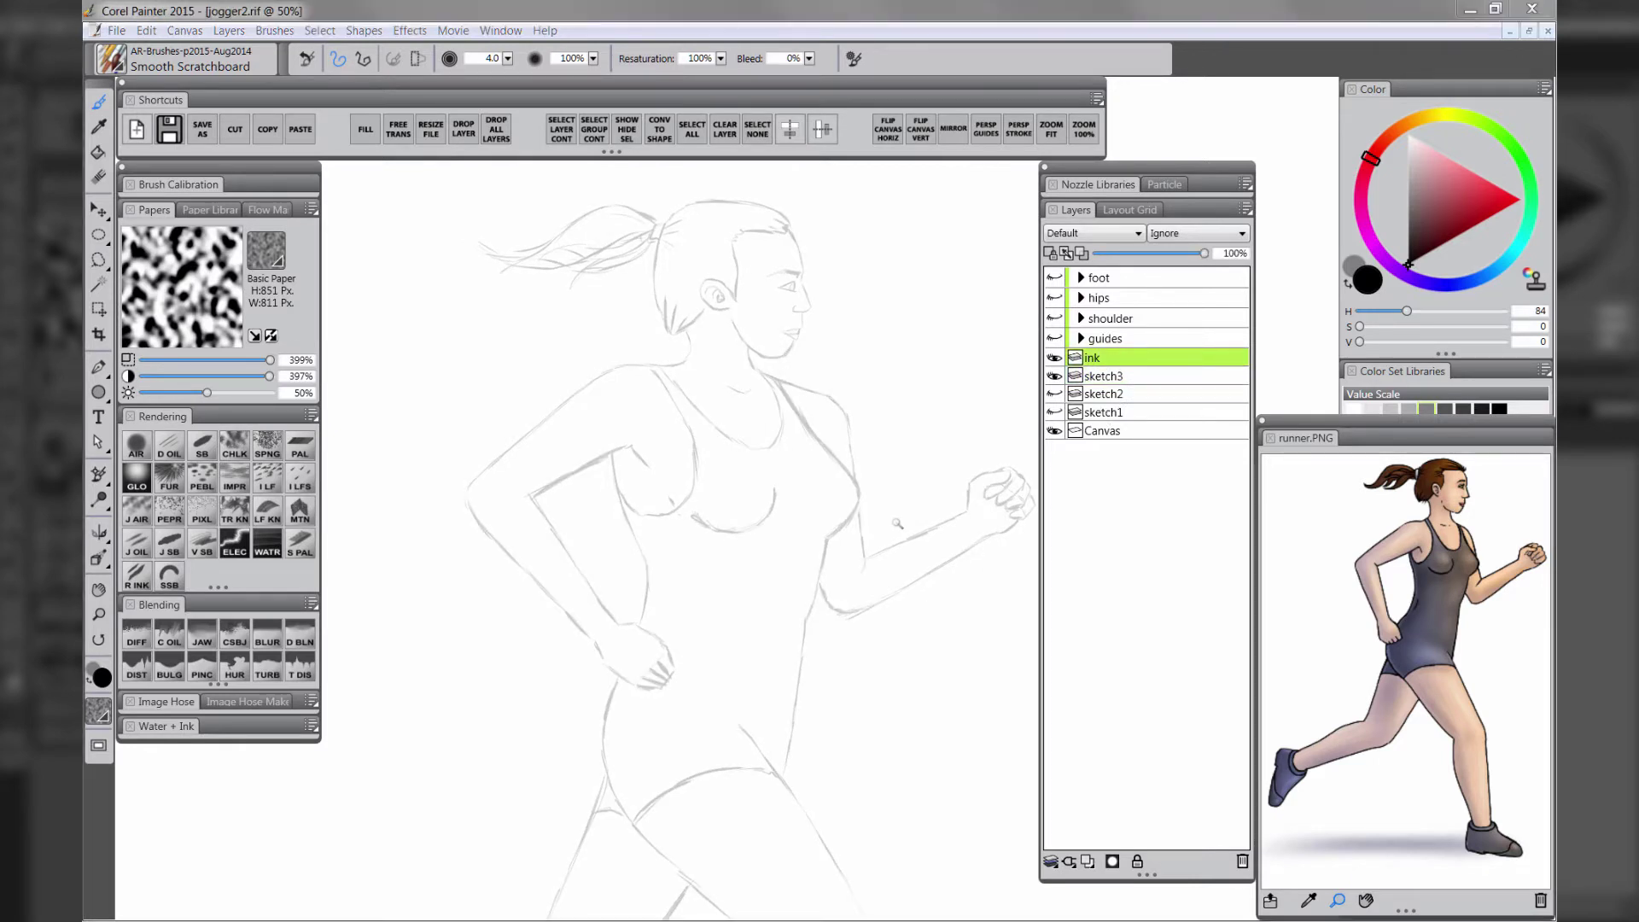
Ink the upper back curve of the head with the Smooth Scratchboard brush at size 4.5, redoing the stroke until clean
click(99, 615)
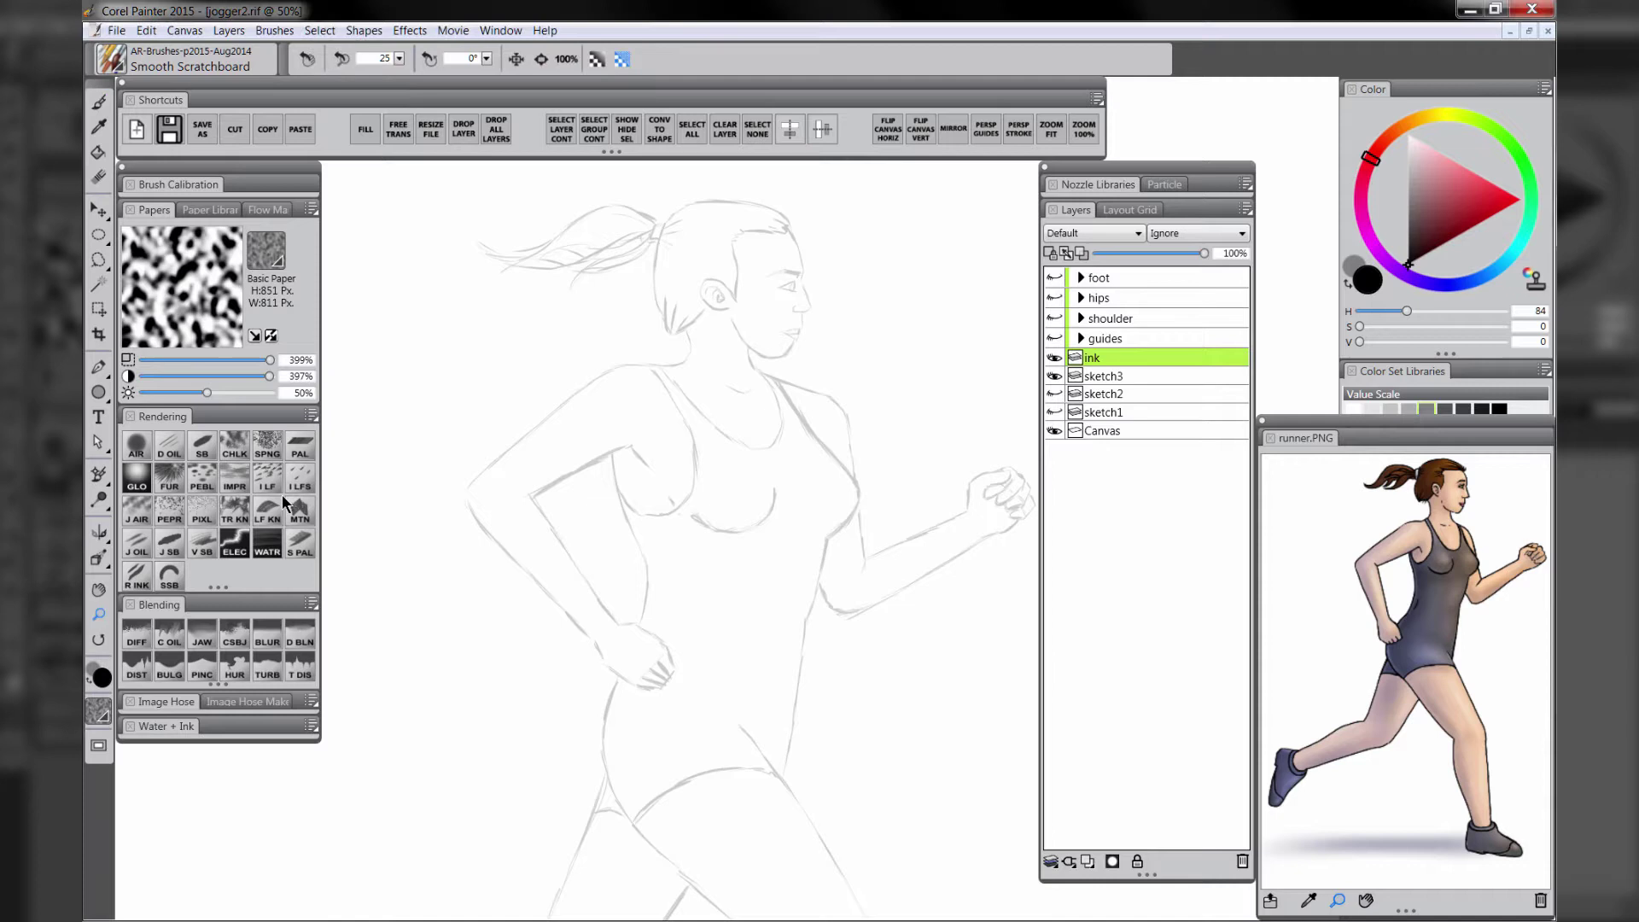
click(720, 284)
drag(712, 302, 719, 526)
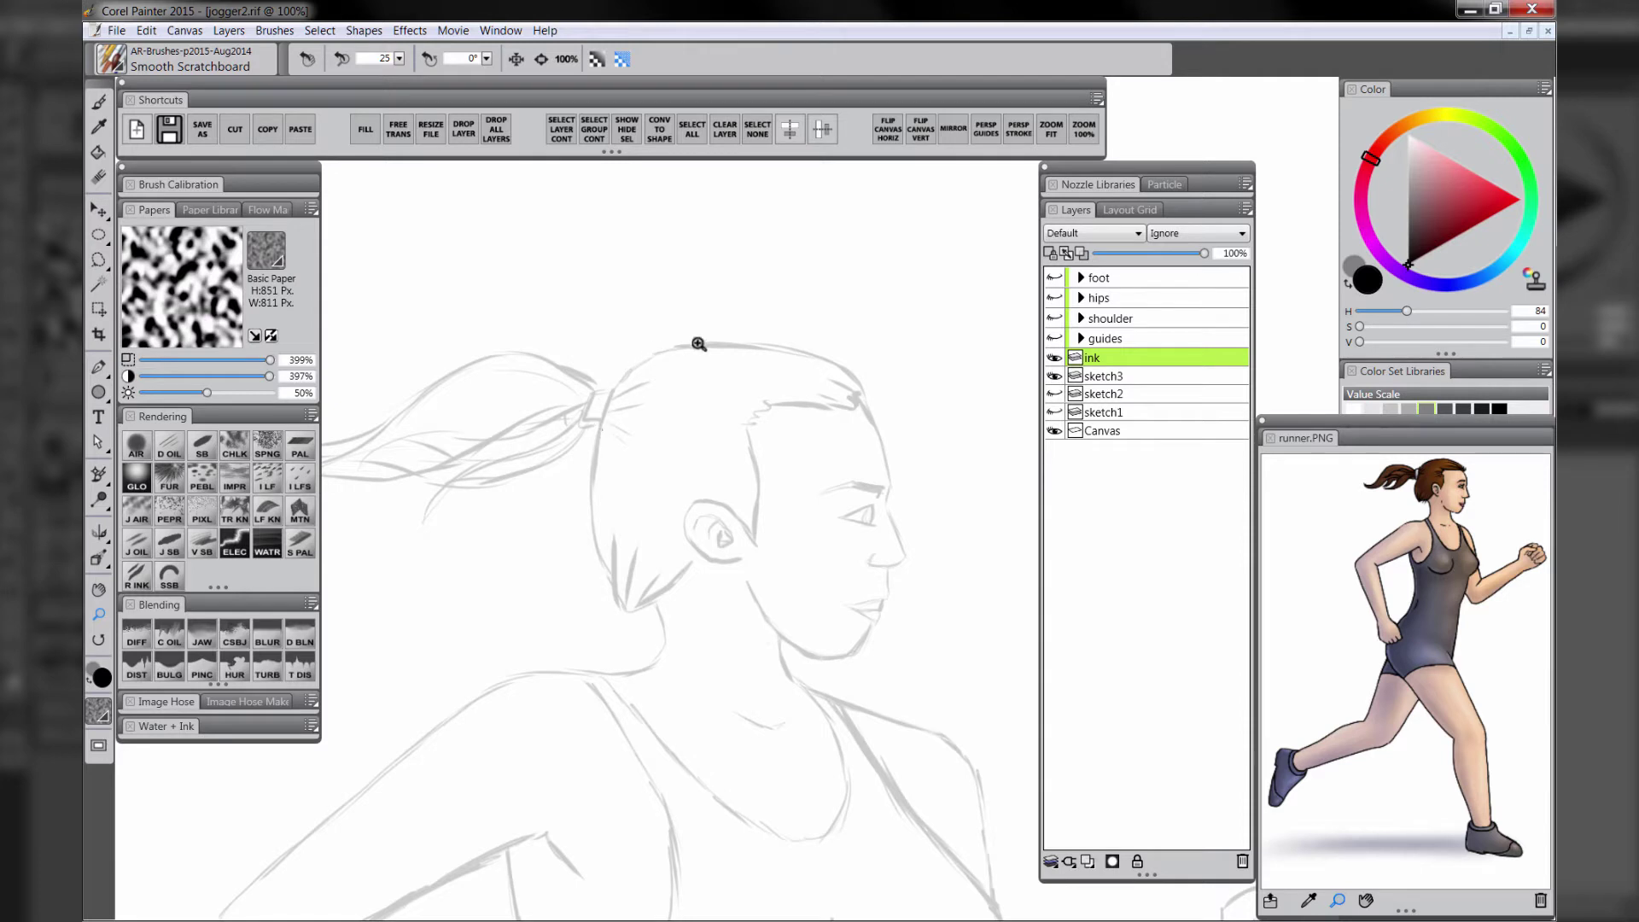
click(203, 443)
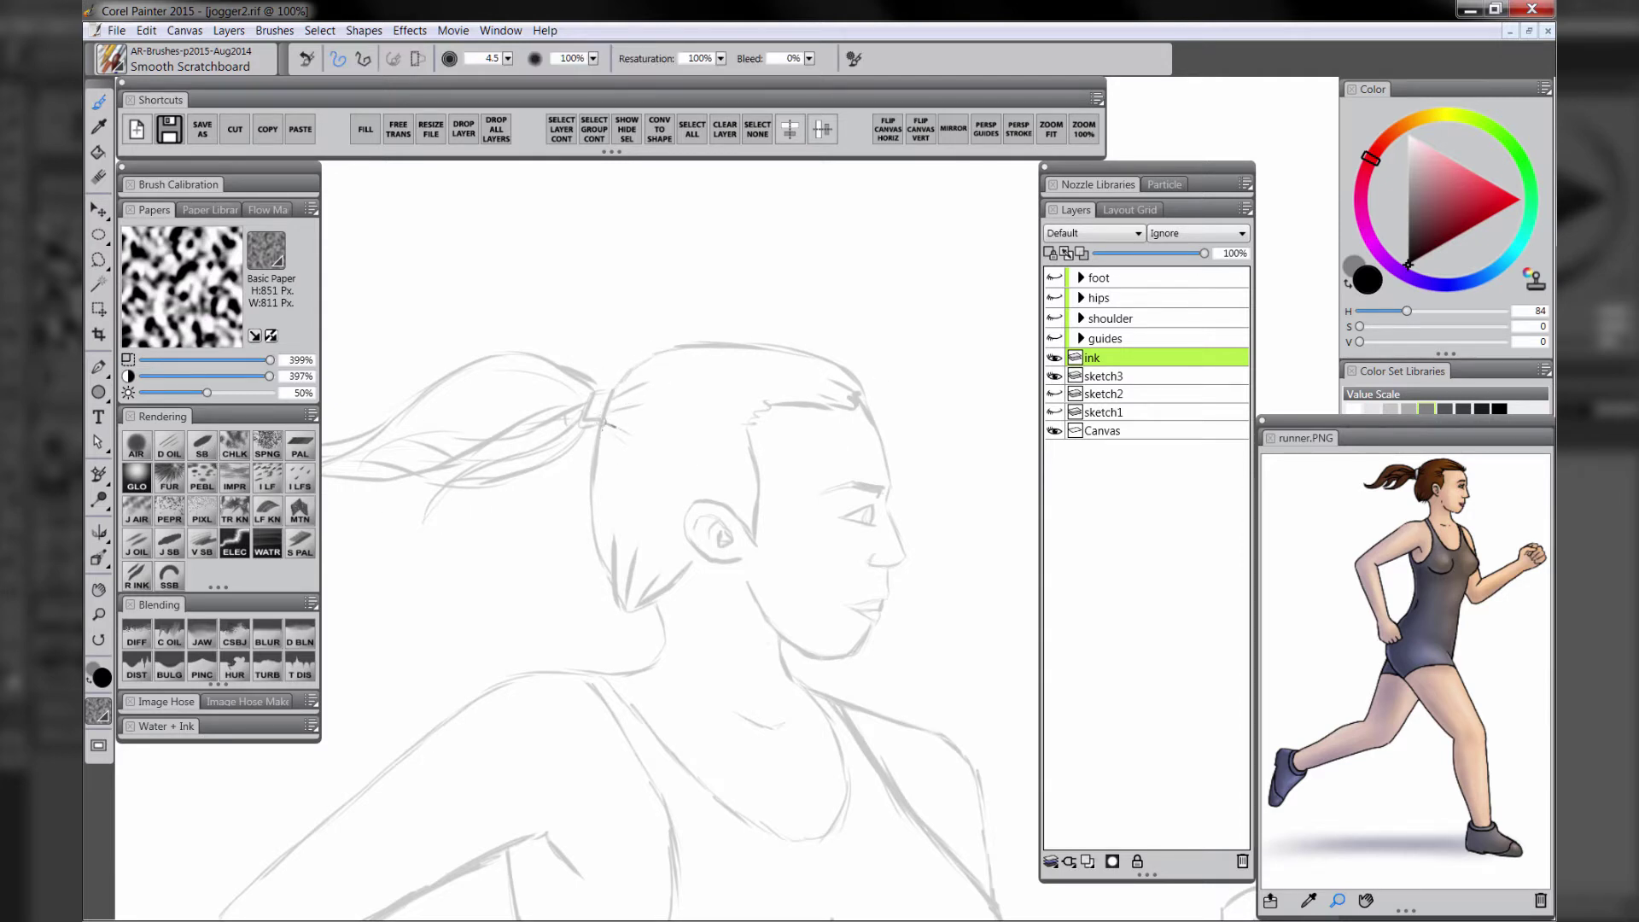
mouse_move(598, 444)
mouse_down()
mouse_move(629, 373)
mouse_move(699, 343)
mouse_move(623, 380)
mouse_move(674, 351)
mouse_move(648, 359)
mouse_move(804, 351)
mouse_up()
key(ctrl+z)
key(ctrl+z)
key(ctrl+z)
mouse_move(597, 448)
mouse_down()
mouse_move(633, 371)
mouse_move(709, 342)
mouse_up()
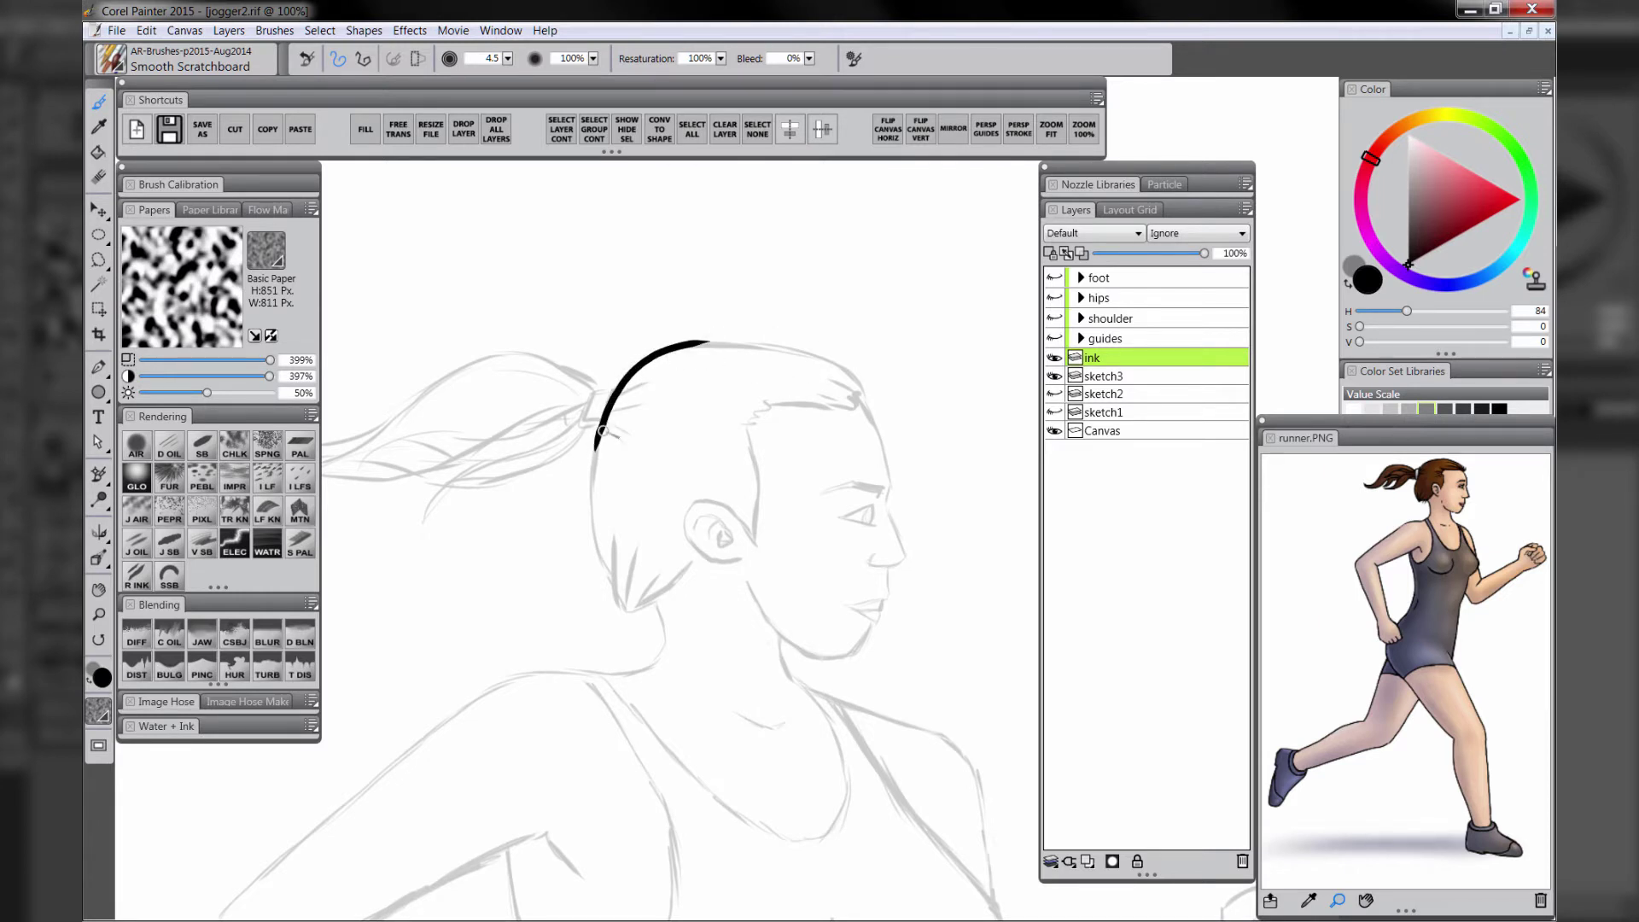
Ink the hair down to the nape, the ear's outline and the sideburn up to the temple
mouse_move(601, 426)
mouse_down()
mouse_move(586, 510)
mouse_move(622, 608)
mouse_move(636, 569)
mouse_move(639, 595)
mouse_move(682, 570)
mouse_move(654, 598)
mouse_move(696, 540)
mouse_move(739, 559)
mouse_move(681, 517)
mouse_move(701, 501)
mouse_up()
key(ctrl+z)
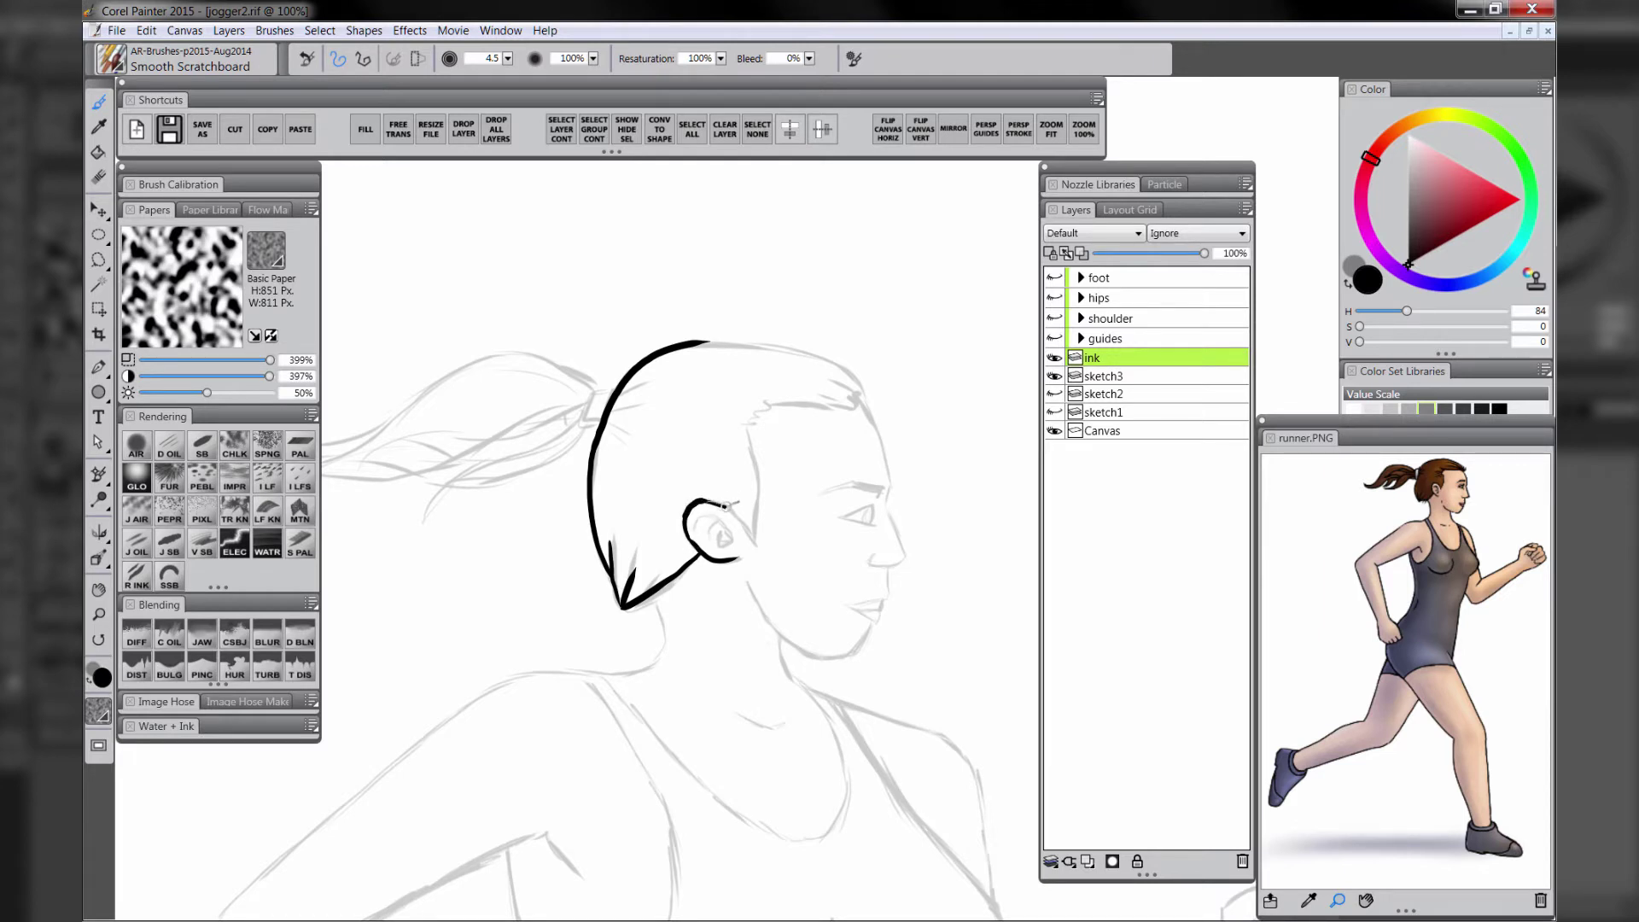
drag(728, 504, 756, 537)
mouse_move(756, 538)
mouse_down()
mouse_move(781, 513)
mouse_move(787, 491)
mouse_move(766, 386)
mouse_up()
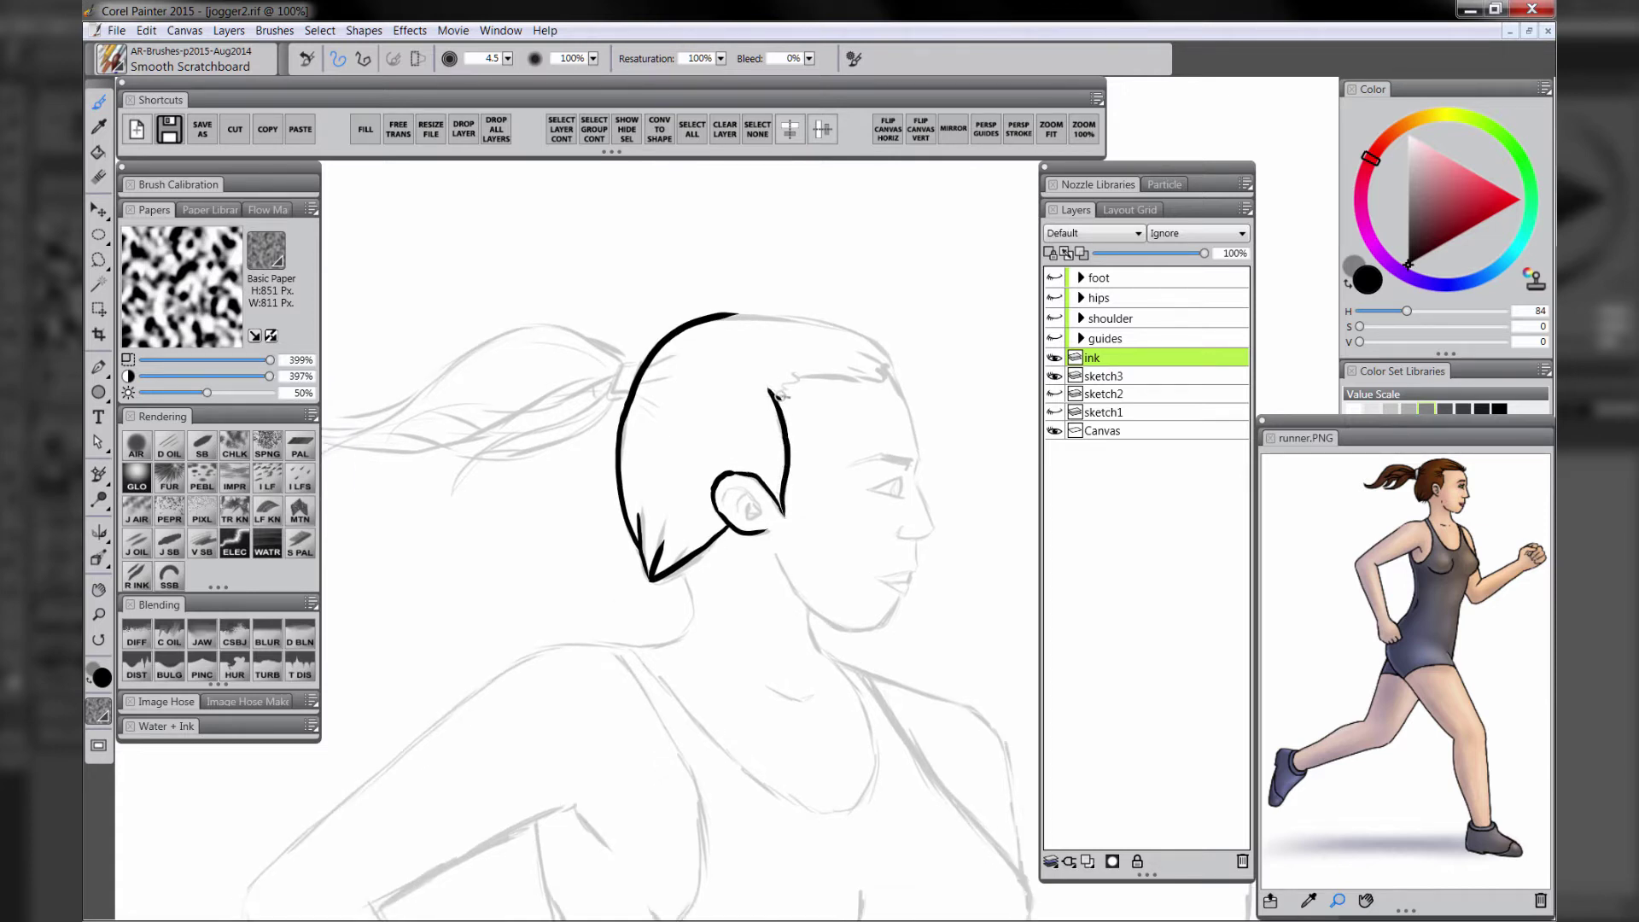
Ink the jagged front hairline and the top of the head down to the forehead
mouse_move(790, 388)
mouse_down()
mouse_move(852, 378)
mouse_move(814, 384)
mouse_move(833, 370)
mouse_move(885, 387)
mouse_move(882, 349)
mouse_up()
key(ctrl+z)
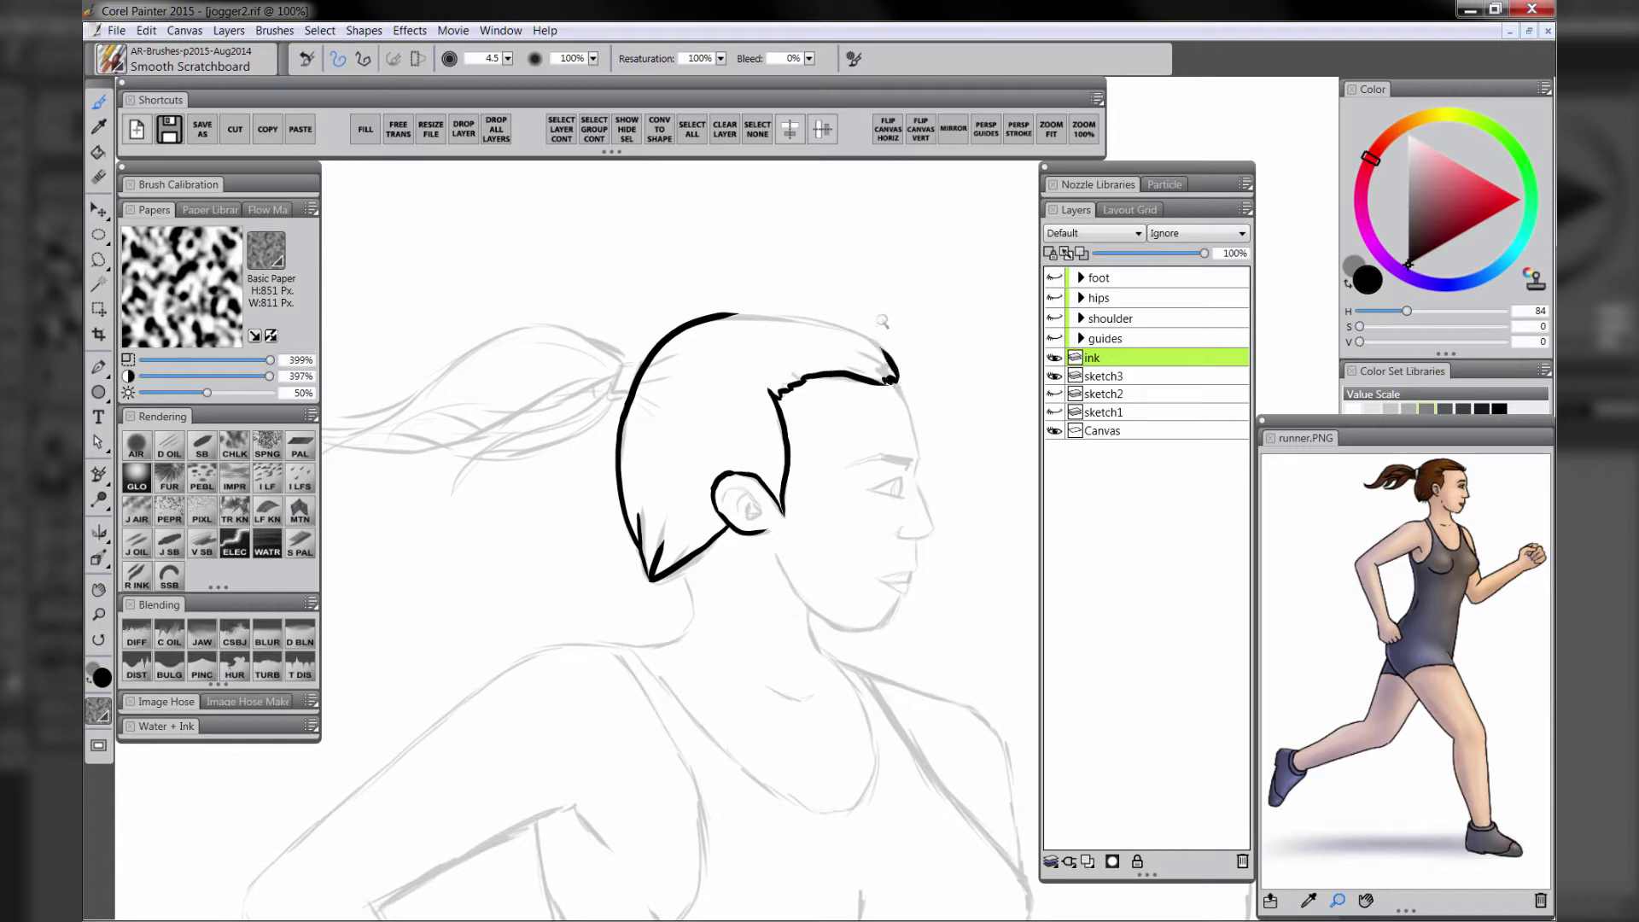
mouse_move(709, 317)
mouse_down()
mouse_move(897, 355)
mouse_move(838, 325)
mouse_move(886, 356)
mouse_up()
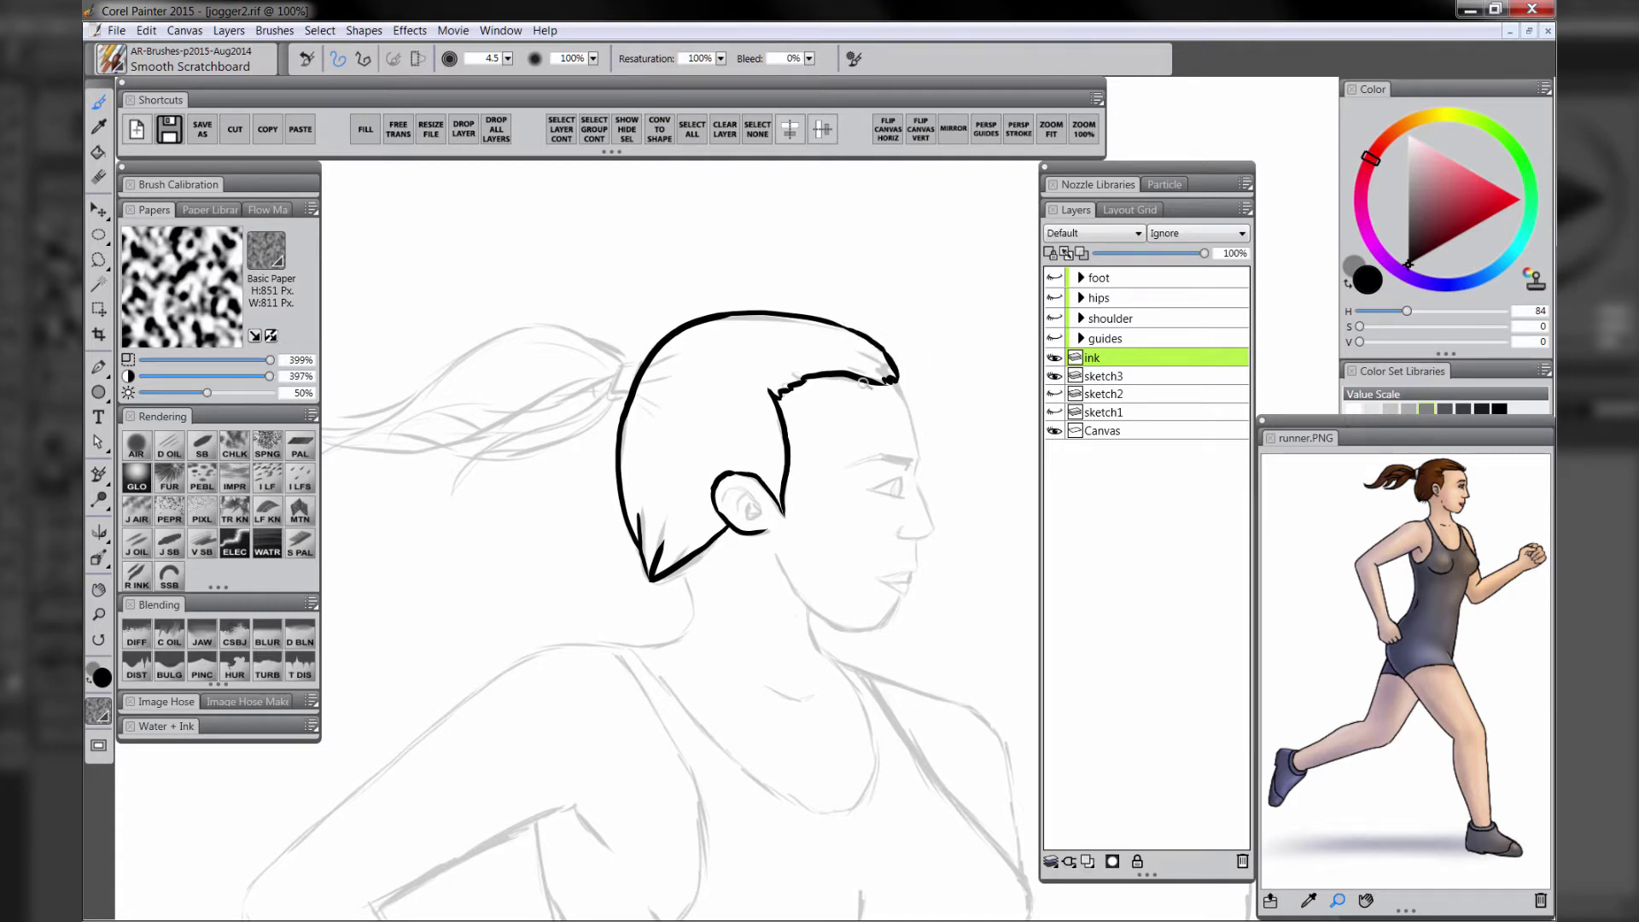
Ink the face profile and jaw, and add the eye, eyebrow, mouth and inner ear with the brush at size 4.0
drag(863, 426, 873, 355)
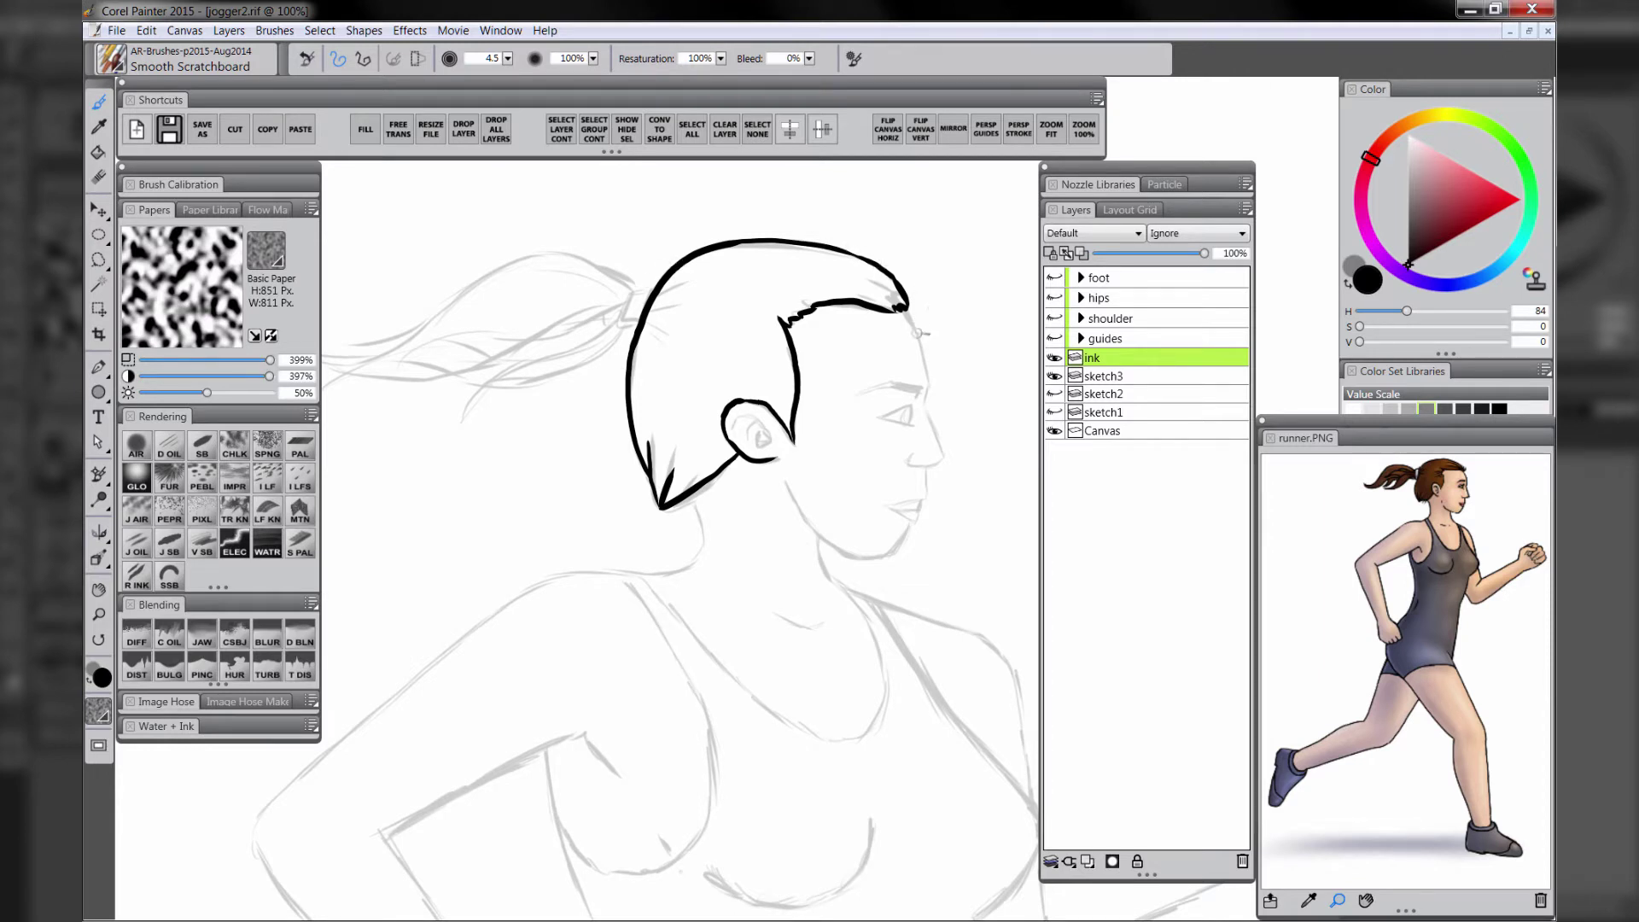
drag(912, 346, 880, 313)
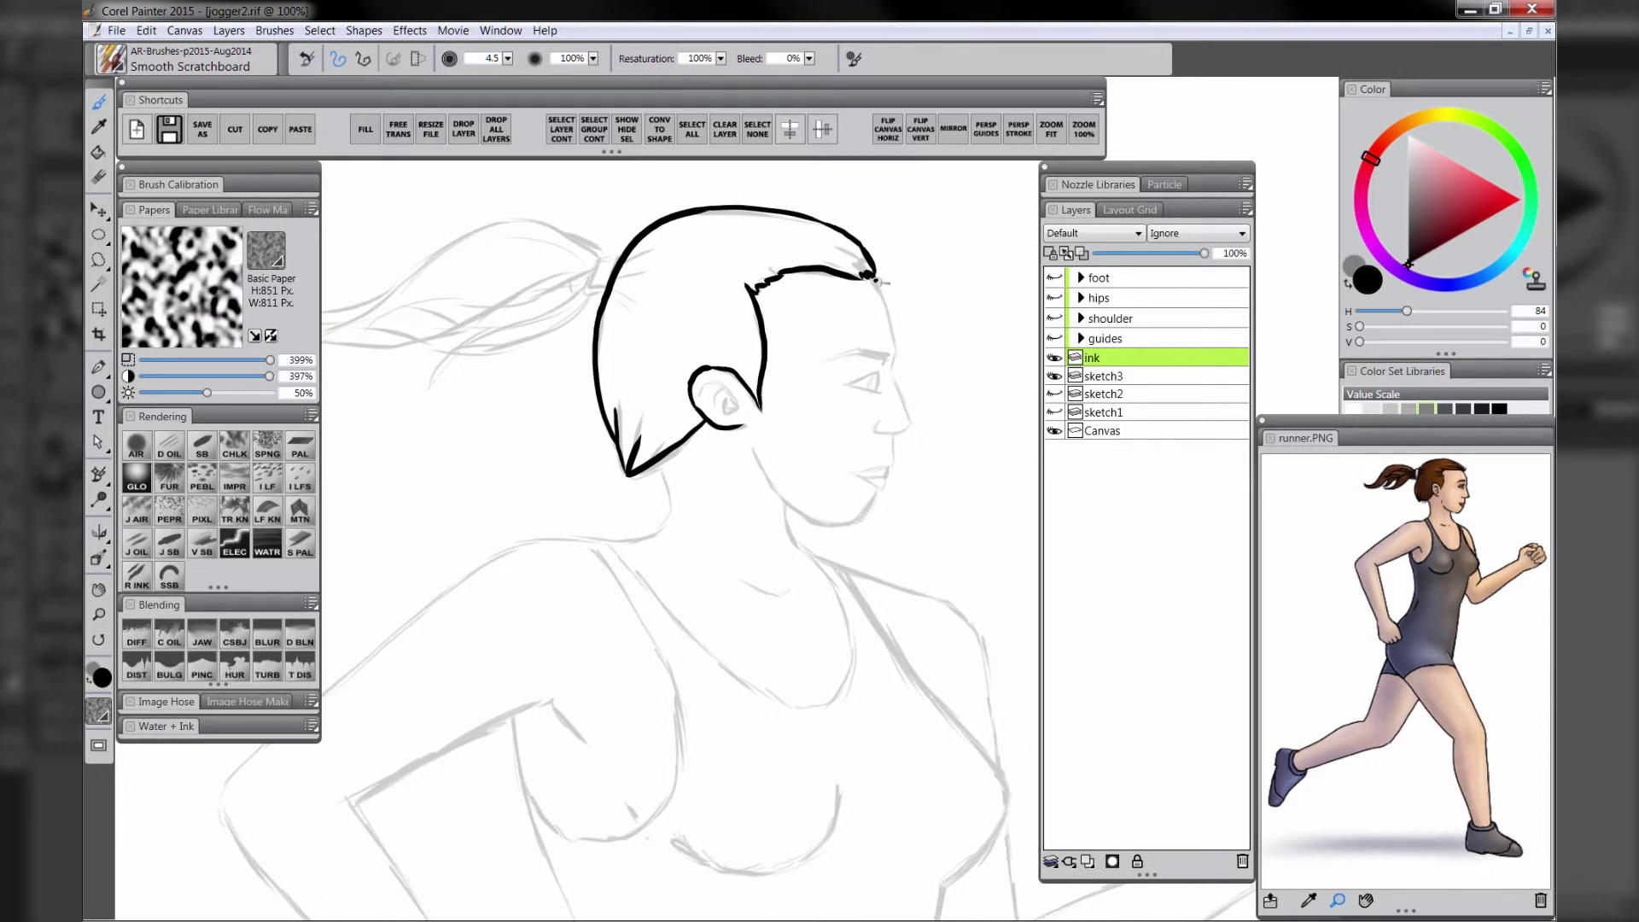
mouse_move(879, 290)
mouse_down()
mouse_move(909, 427)
mouse_move(879, 434)
mouse_move(861, 470)
mouse_move(887, 479)
mouse_move(823, 525)
mouse_up()
mouse_move(752, 449)
mouse_down()
mouse_move(771, 486)
mouse_move(830, 524)
mouse_up()
key(bracketleft)
mouse_move(848, 382)
mouse_down()
mouse_move(896, 374)
mouse_move(866, 351)
mouse_move(885, 350)
mouse_move(827, 360)
mouse_up()
key(ctrl+z)
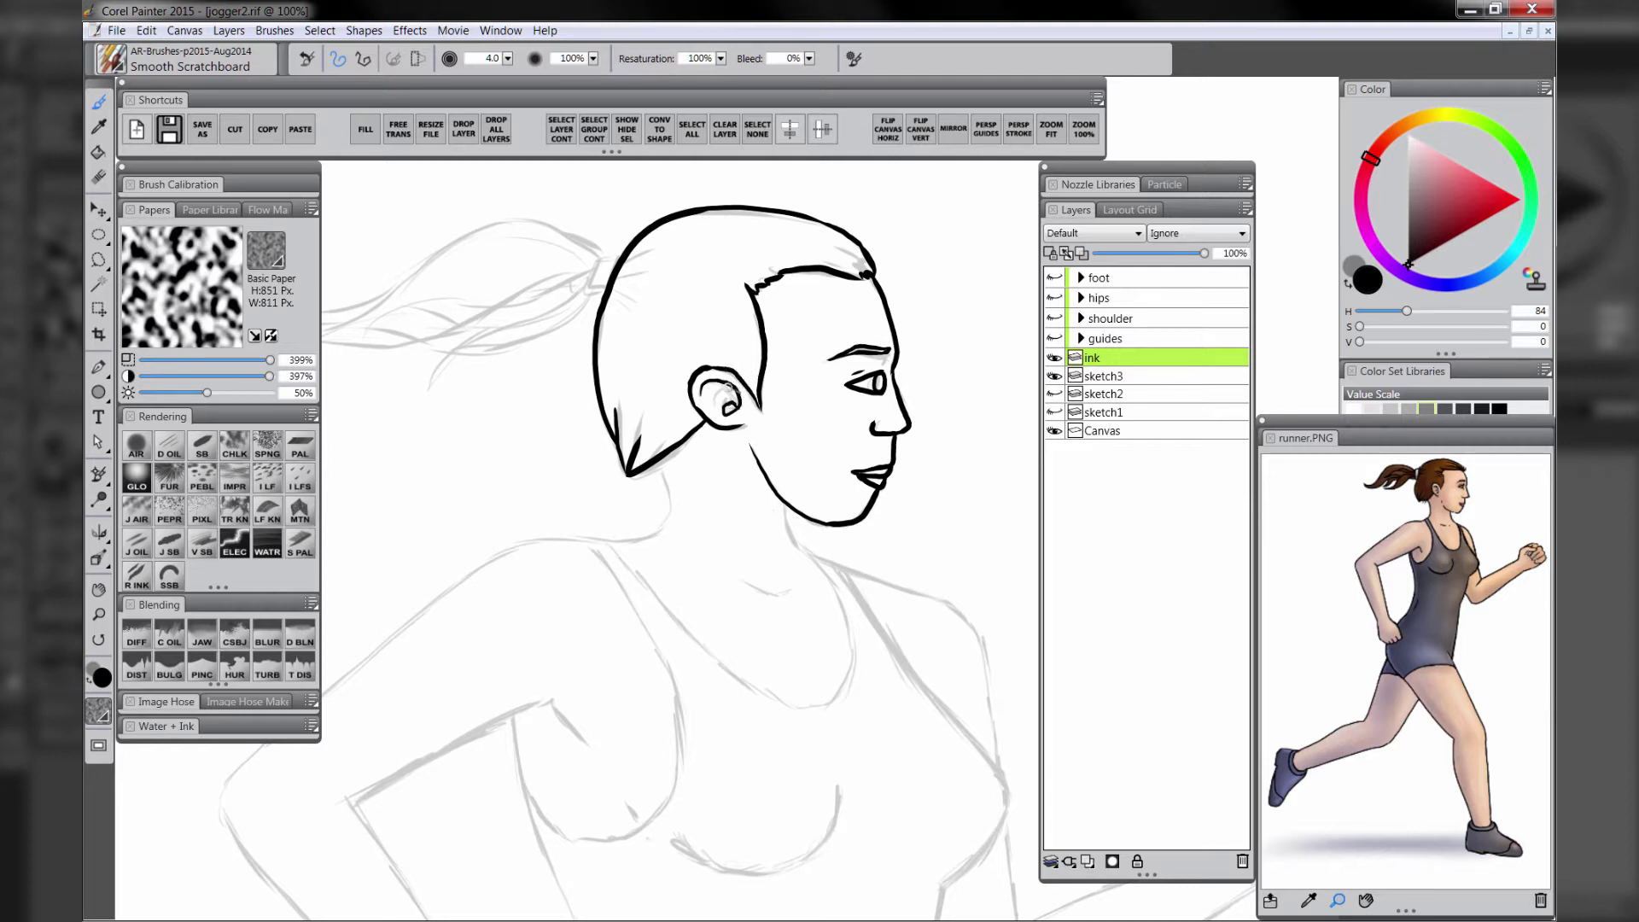
Ink the neck, the collarbone notch and the tank top's neckline and front strap edge
drag(659, 460, 670, 515)
key(ctrl+z)
mouse_move(660, 459)
mouse_down()
mouse_move(667, 500)
mouse_move(650, 530)
mouse_move(616, 539)
mouse_move(657, 533)
mouse_move(682, 458)
mouse_up()
key(ctrl+z)
mouse_move(778, 496)
mouse_down()
mouse_move(816, 556)
mouse_move(847, 693)
mouse_up()
mouse_move(606, 541)
mouse_down()
mouse_move(768, 700)
mouse_move(840, 687)
mouse_move(586, 540)
mouse_up()
drag(817, 559, 1005, 780)
Ink the tank top's armhole and the rear arm's outer line from shoulder to elbow
mouse_move(659, 567)
mouse_down()
mouse_move(615, 414)
mouse_move(605, 672)
mouse_up()
mouse_move(471, 564)
mouse_down()
mouse_move(546, 688)
mouse_move(607, 670)
mouse_up()
mouse_move(963, 627)
mouse_down()
mouse_move(957, 685)
mouse_move(899, 735)
mouse_up()
drag(700, 431, 745, 439)
drag(546, 478, 773, 458)
mouse_move(768, 369)
mouse_down()
mouse_move(617, 434)
mouse_move(409, 649)
mouse_up()
drag(597, 683, 598, 447)
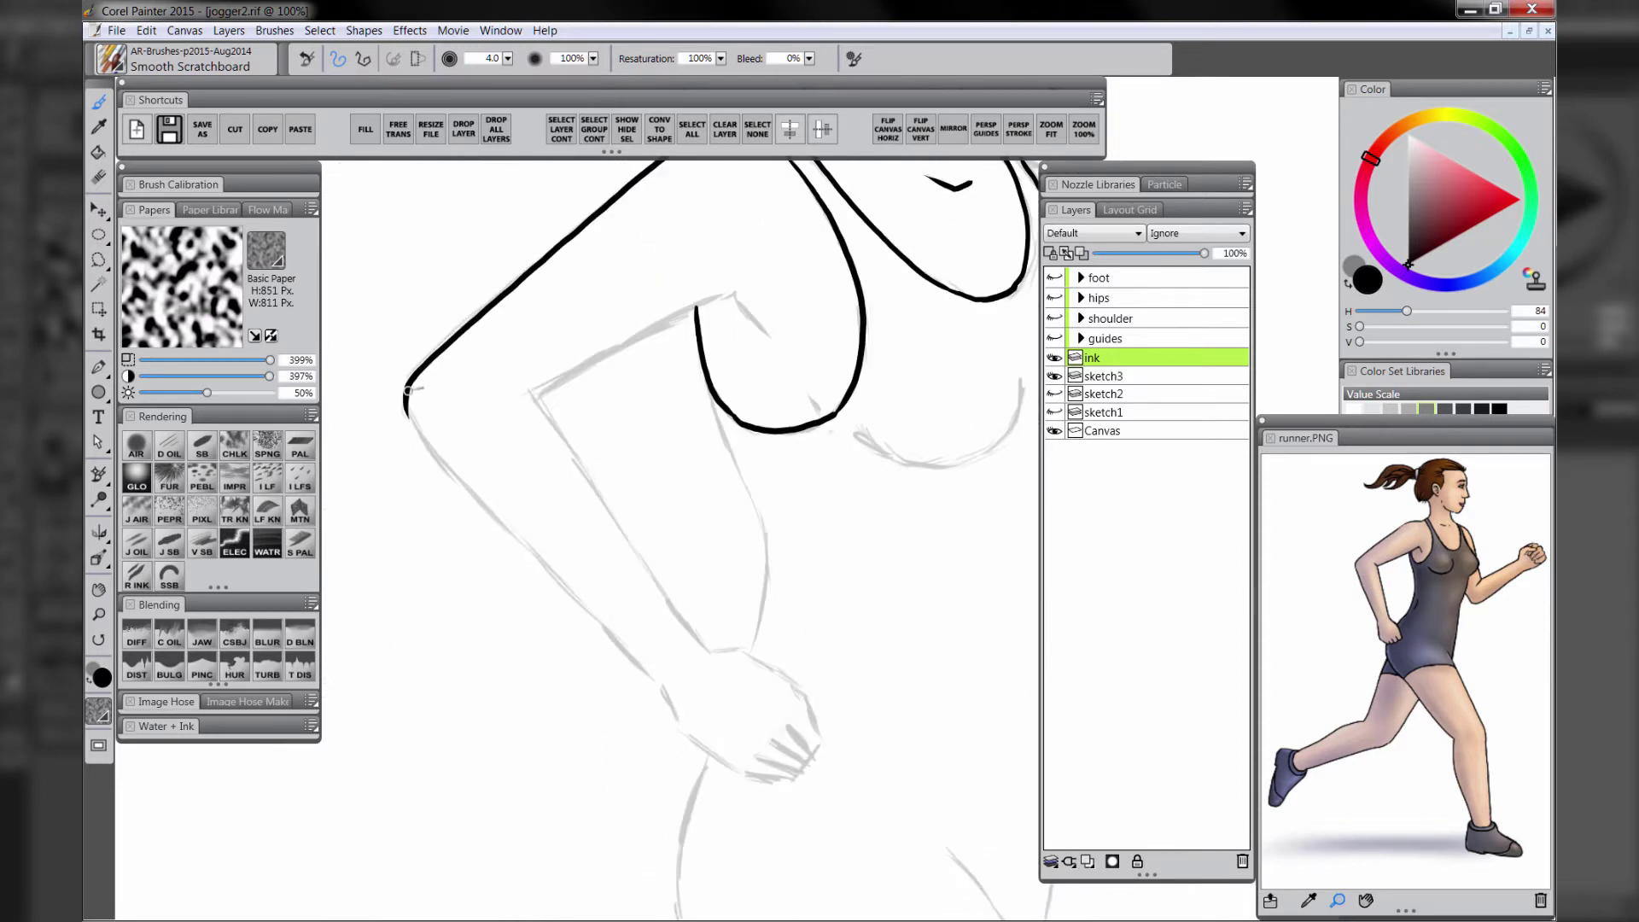
Ink the rear forearm, the underside of the upper arm and the short creases near the armpit
mouse_move(408, 413)
mouse_down()
mouse_move(489, 509)
mouse_move(665, 682)
mouse_up()
mouse_move(534, 396)
mouse_down()
mouse_move(712, 653)
mouse_move(714, 300)
mouse_move(765, 334)
mouse_up()
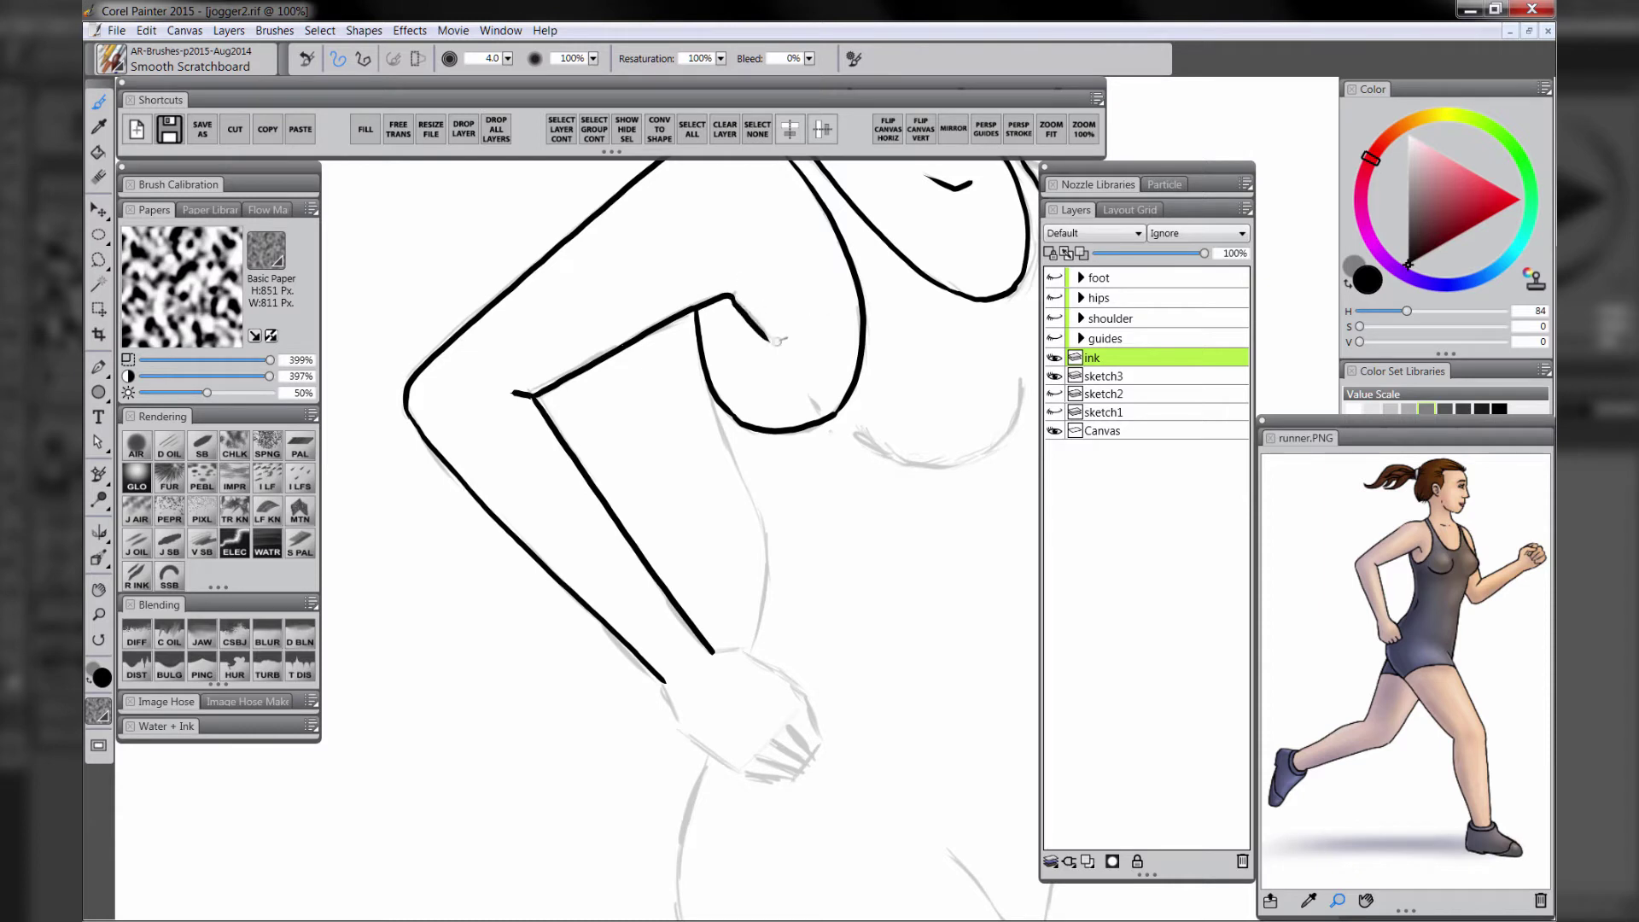
drag(810, 397, 822, 411)
Ink the chest's front contour, the raised arm's upper outline and the thumb side of its fist
mouse_move(697, 339)
mouse_down()
mouse_move(751, 651)
mouse_move(450, 771)
mouse_up()
mouse_move(670, 287)
mouse_down()
mouse_move(699, 299)
mouse_move(833, 461)
mouse_move(830, 484)
mouse_up()
drag(787, 380, 807, 506)
mouse_move(666, 533)
mouse_down()
mouse_move(876, 436)
mouse_move(952, 333)
mouse_move(947, 399)
mouse_move(975, 359)
mouse_move(777, 337)
mouse_up()
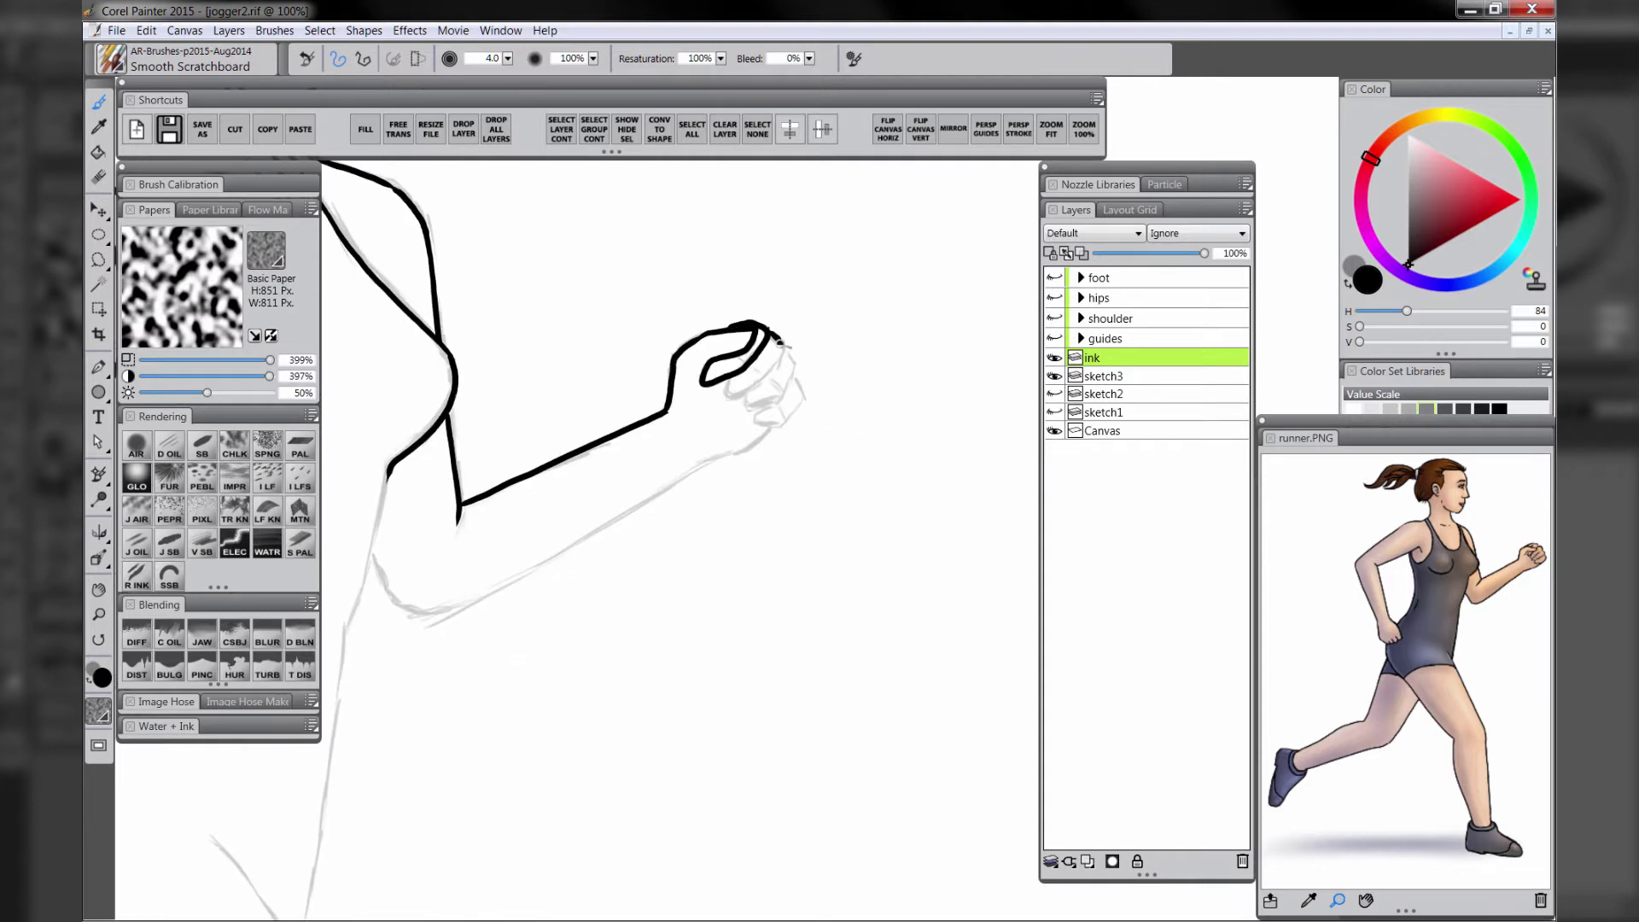
Ink the curled fingers of the raised fist with the brush at size 4.5
click(101, 612)
click(762, 368)
click(763, 368)
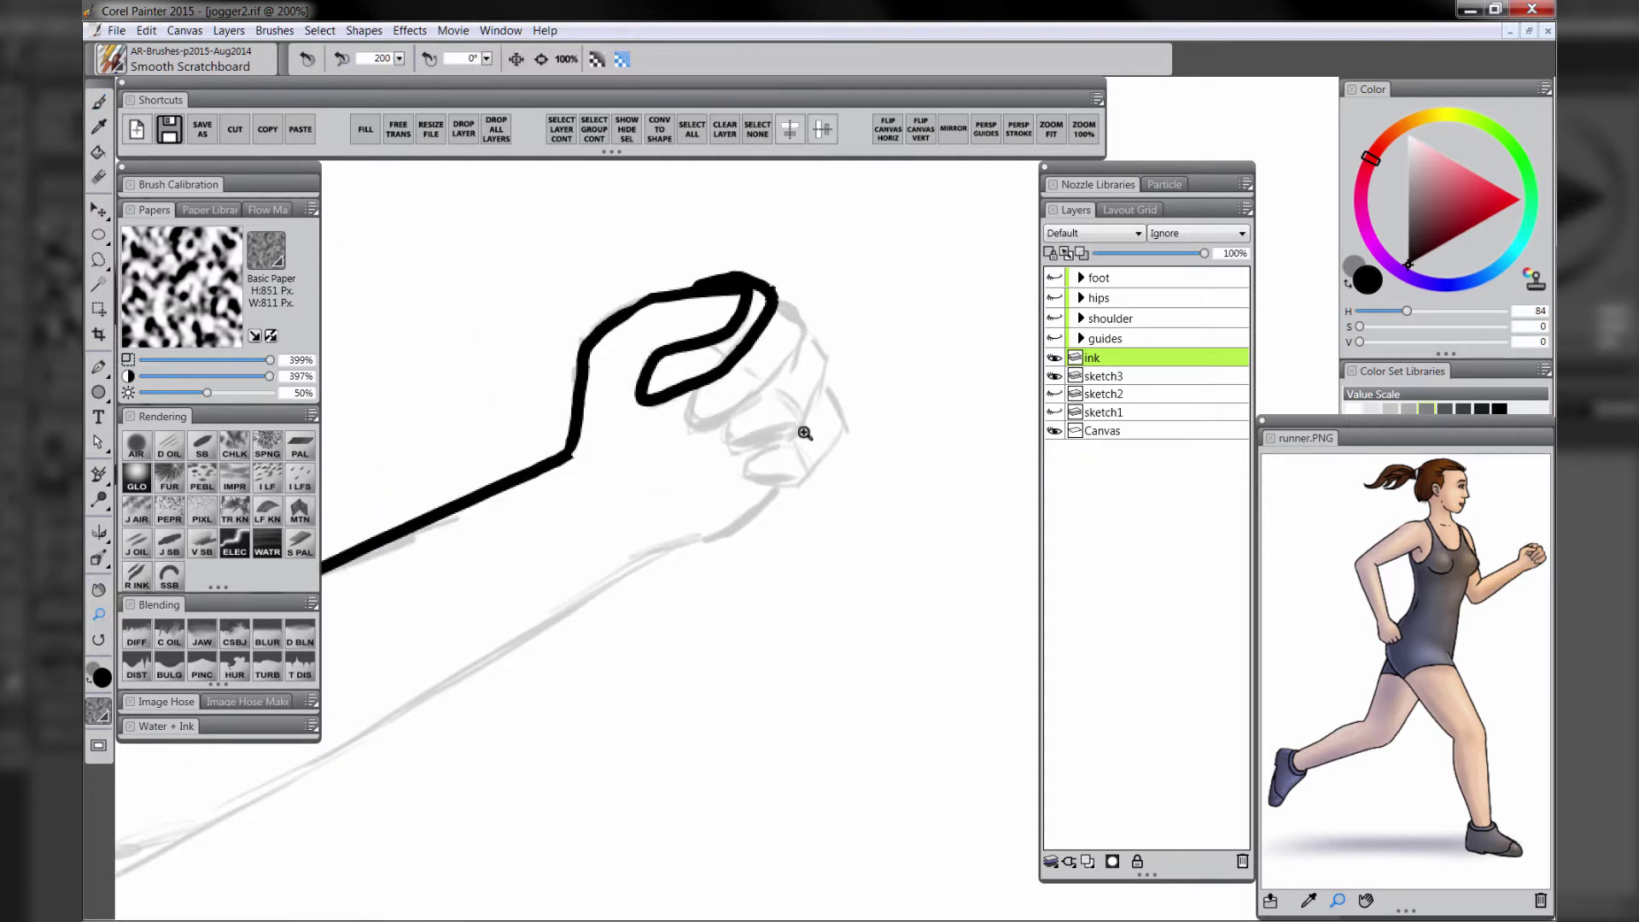
key(b)
drag(774, 284, 773, 285)
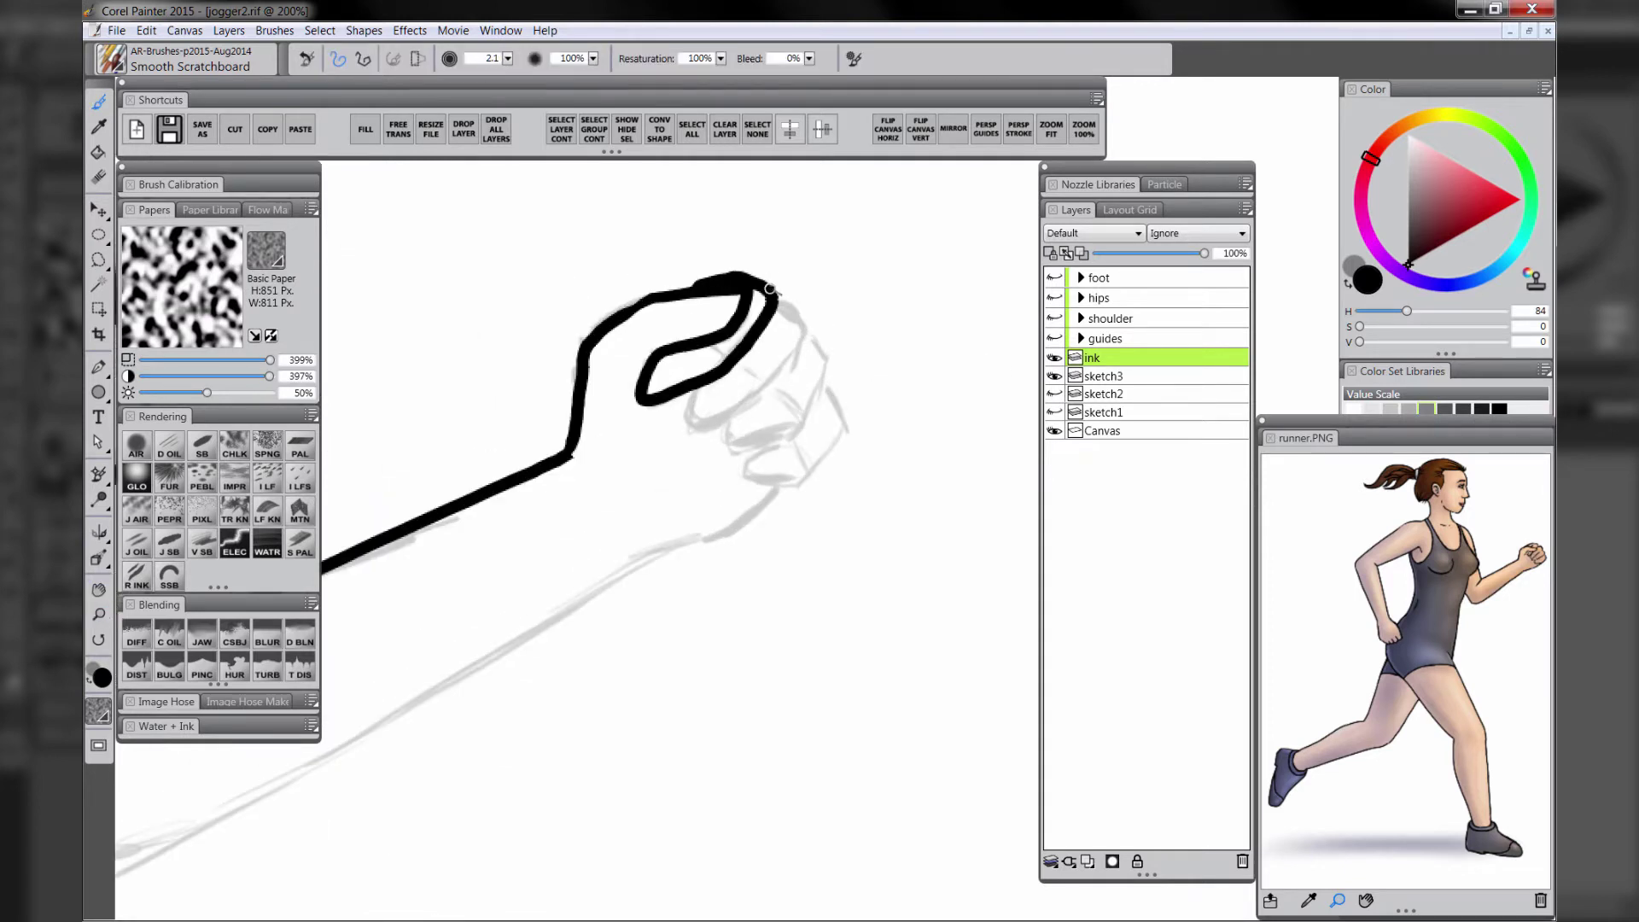
double_click(492, 59)
text(4)
key(Return)
mouse_move(776, 300)
mouse_down()
mouse_move(801, 336)
mouse_move(755, 389)
mouse_move(717, 414)
mouse_move(688, 401)
mouse_move(695, 376)
mouse_up()
mouse_move(802, 336)
mouse_down()
mouse_move(817, 391)
mouse_move(747, 444)
mouse_move(721, 408)
mouse_move(792, 357)
mouse_up()
drag(756, 455, 790, 440)
drag(828, 378, 807, 471)
Ink the underside of the raised forearm to the elbow, and the torso's side lines
key(ctrl+minus)
drag(743, 528, 567, 610)
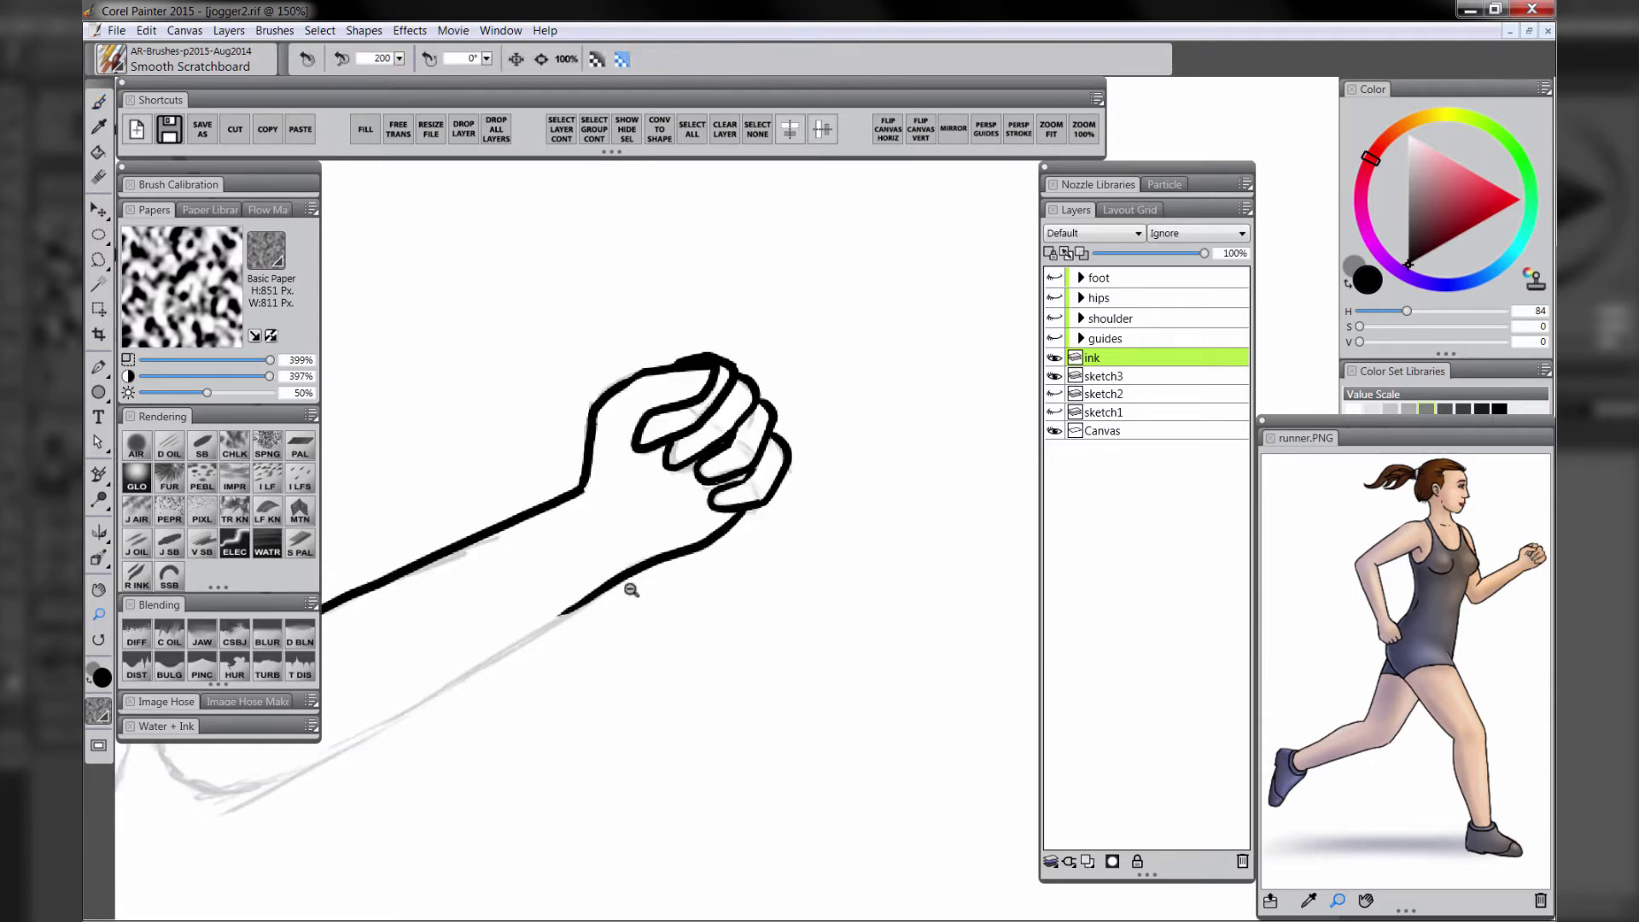
drag(532, 350, 402, 418)
key(ctrl+minus)
key(ctrl+minus)
drag(766, 266, 700, 619)
drag(586, 397, 635, 463)
Ink the outline and finger lines of the lowered rear hand
key(ctrl+plus)
key(ctrl+plus)
mouse_move(676, 343)
mouse_down()
mouse_move(747, 452)
mouse_move(709, 496)
mouse_up()
drag(705, 423, 747, 469)
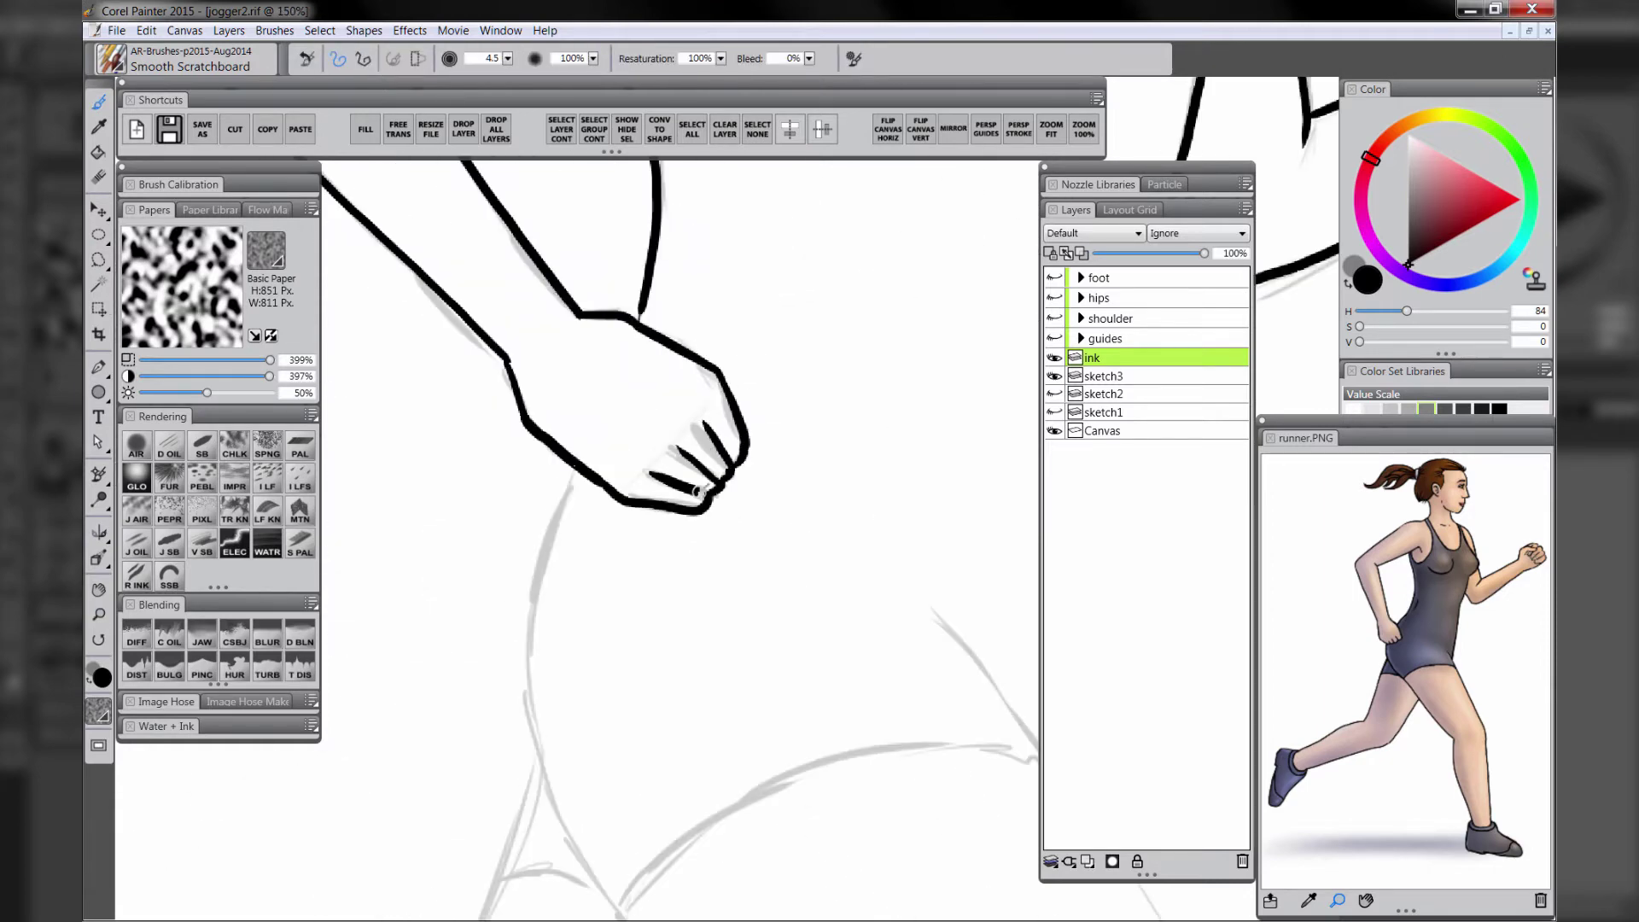
Ink the hip curve, the groin crease and the leg opening of the running suit
drag(575, 466, 546, 784)
drag(690, 261, 965, 661)
key(ctrl+minus)
key(ctrl+minus)
drag(629, 413, 870, 637)
Ink the front leg from thigh to ankle, closing the line at the sock opening
drag(722, 183, 826, 389)
drag(697, 346, 751, 668)
drag(825, 384, 826, 710)
drag(751, 667, 825, 715)
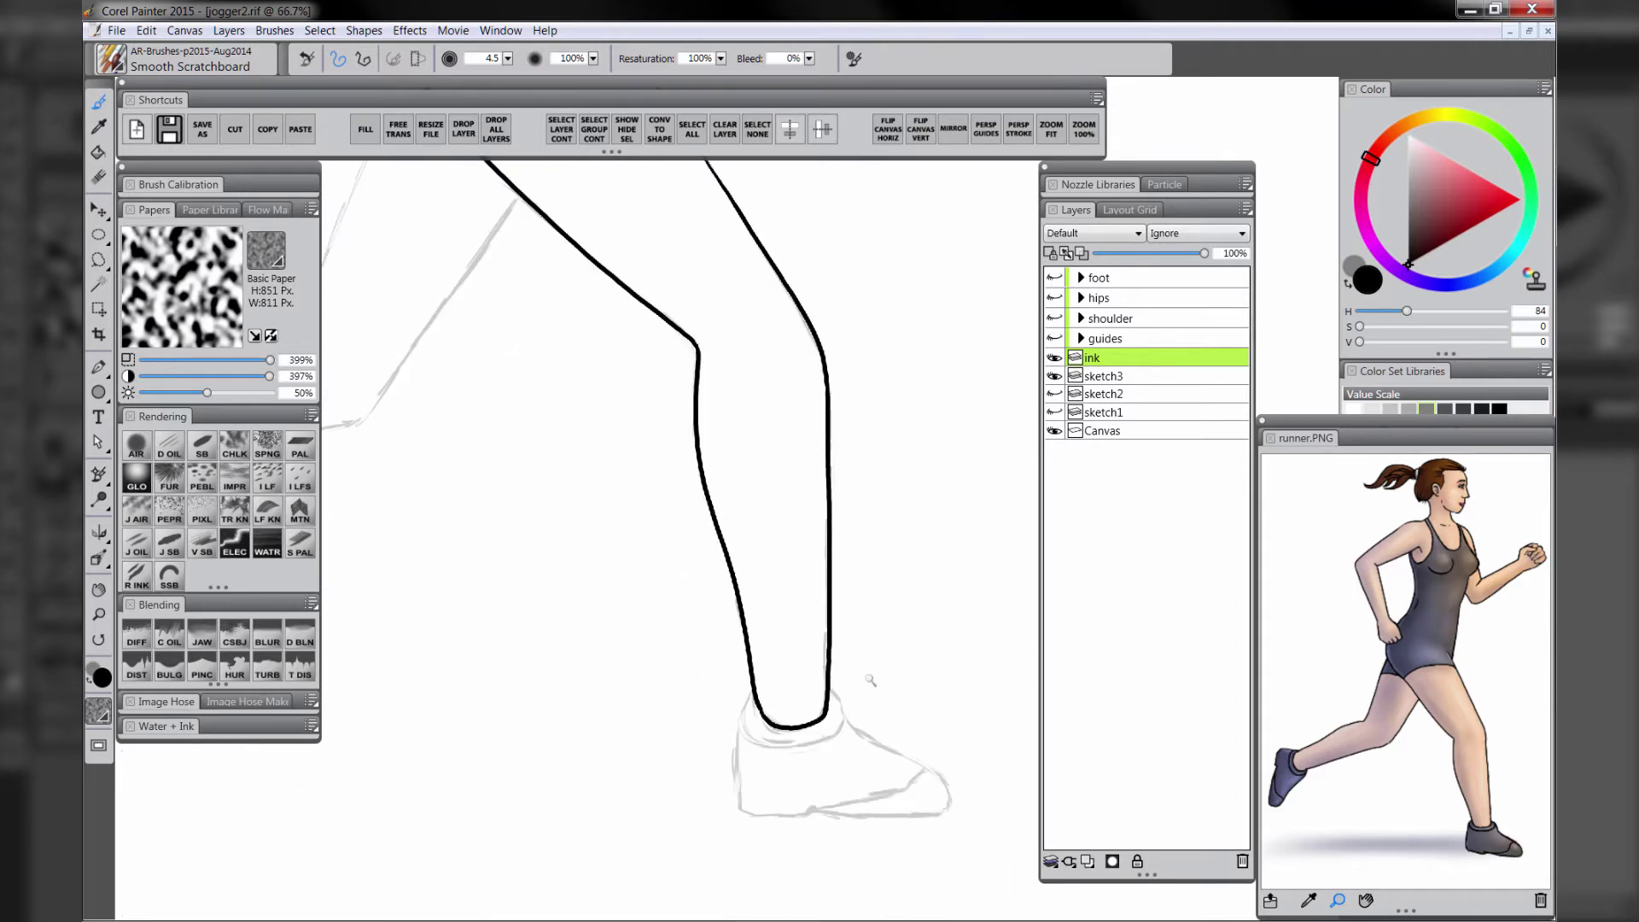
Ink the front shoe with its collar, upper and sole line
drag(691, 381, 679, 497)
mouse_move(680, 498)
mouse_down()
mouse_move(854, 510)
mouse_move(888, 488)
mouse_up()
drag(770, 380, 886, 487)
drag(762, 497, 867, 459)
drag(679, 401, 782, 405)
Ink the rear leg's outline and its shoe over the faded sketch
drag(876, 163, 771, 423)
mouse_move(772, 424)
mouse_down()
mouse_move(677, 454)
mouse_move(826, 527)
mouse_up()
drag(990, 304, 843, 515)
drag(581, 597, 824, 491)
drag(640, 439, 611, 651)
drag(611, 653, 730, 531)
drag(701, 438, 707, 523)
drag(913, 613, 746, 699)
Ink the ponytail strands, the hair tie and the loose hairs at the forehead
mouse_move(904, 214)
mouse_down()
mouse_move(816, 560)
mouse_move(838, 654)
mouse_up()
mouse_move(664, 505)
mouse_down()
mouse_move(769, 459)
mouse_move(880, 691)
mouse_up()
drag(833, 334, 810, 343)
drag(892, 337, 862, 319)
drag(713, 325, 566, 351)
drag(455, 360, 598, 350)
drag(715, 345, 542, 380)
mouse_move(667, 323)
mouse_down()
mouse_move(568, 375)
mouse_move(521, 336)
mouse_up()
drag(901, 400, 912, 413)
key(ctrl+minus)
key(ctrl+minus)
key(ctrl+minus)
key(ctrl+space)
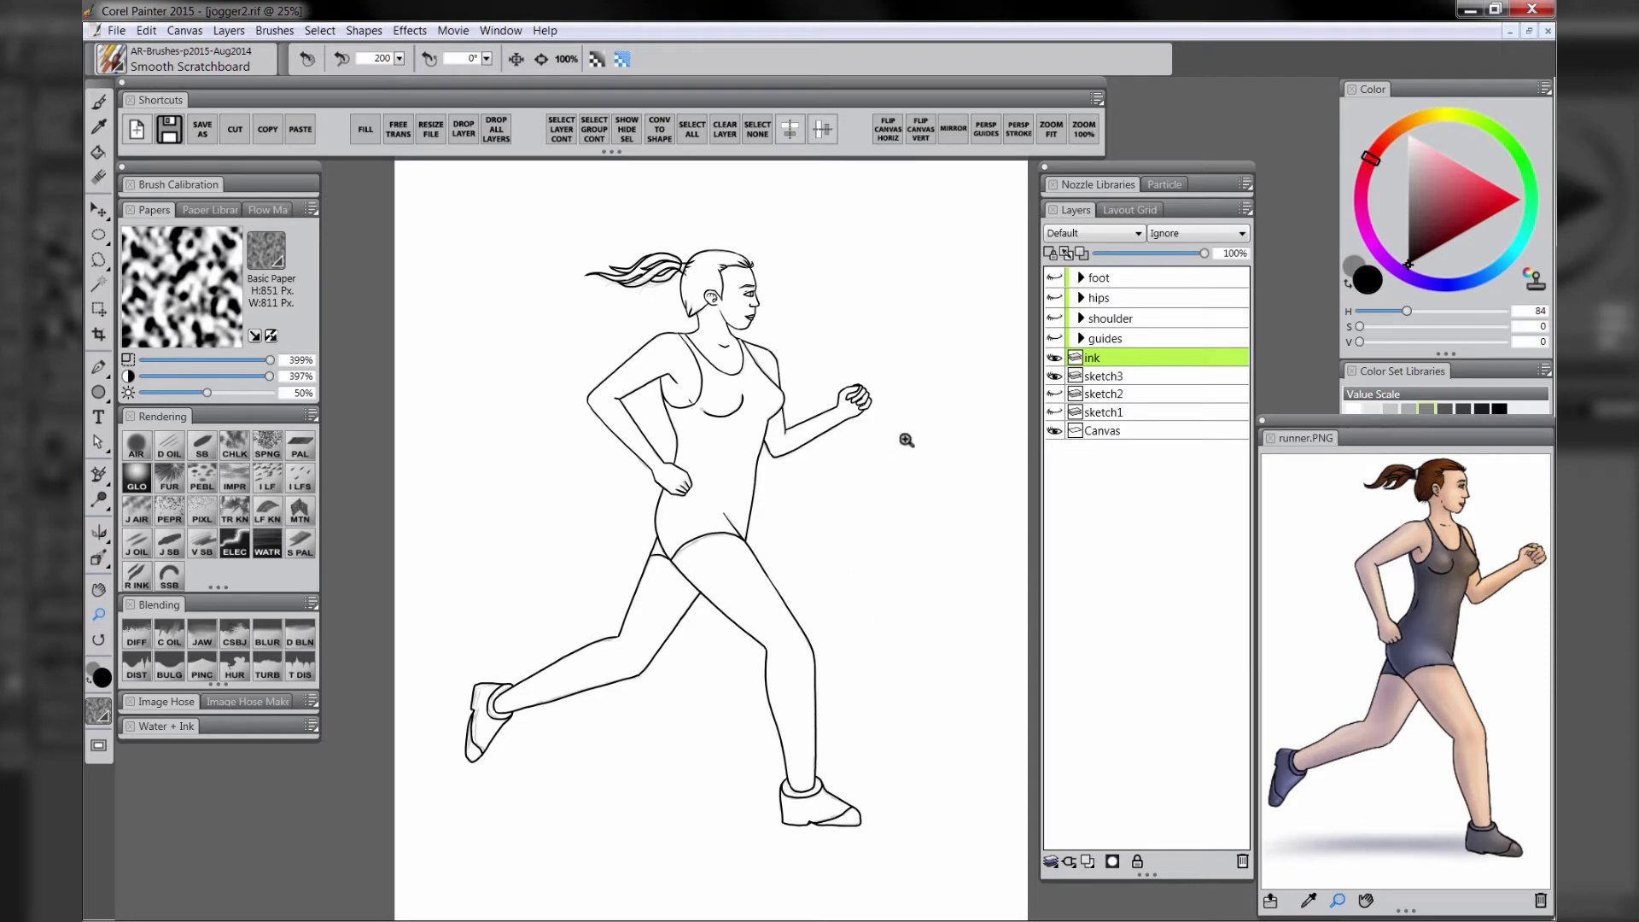
Hide sketch3 to check the inked figure, and delete the sketch1, sketch2 and sketch3 layers
click(1056, 377)
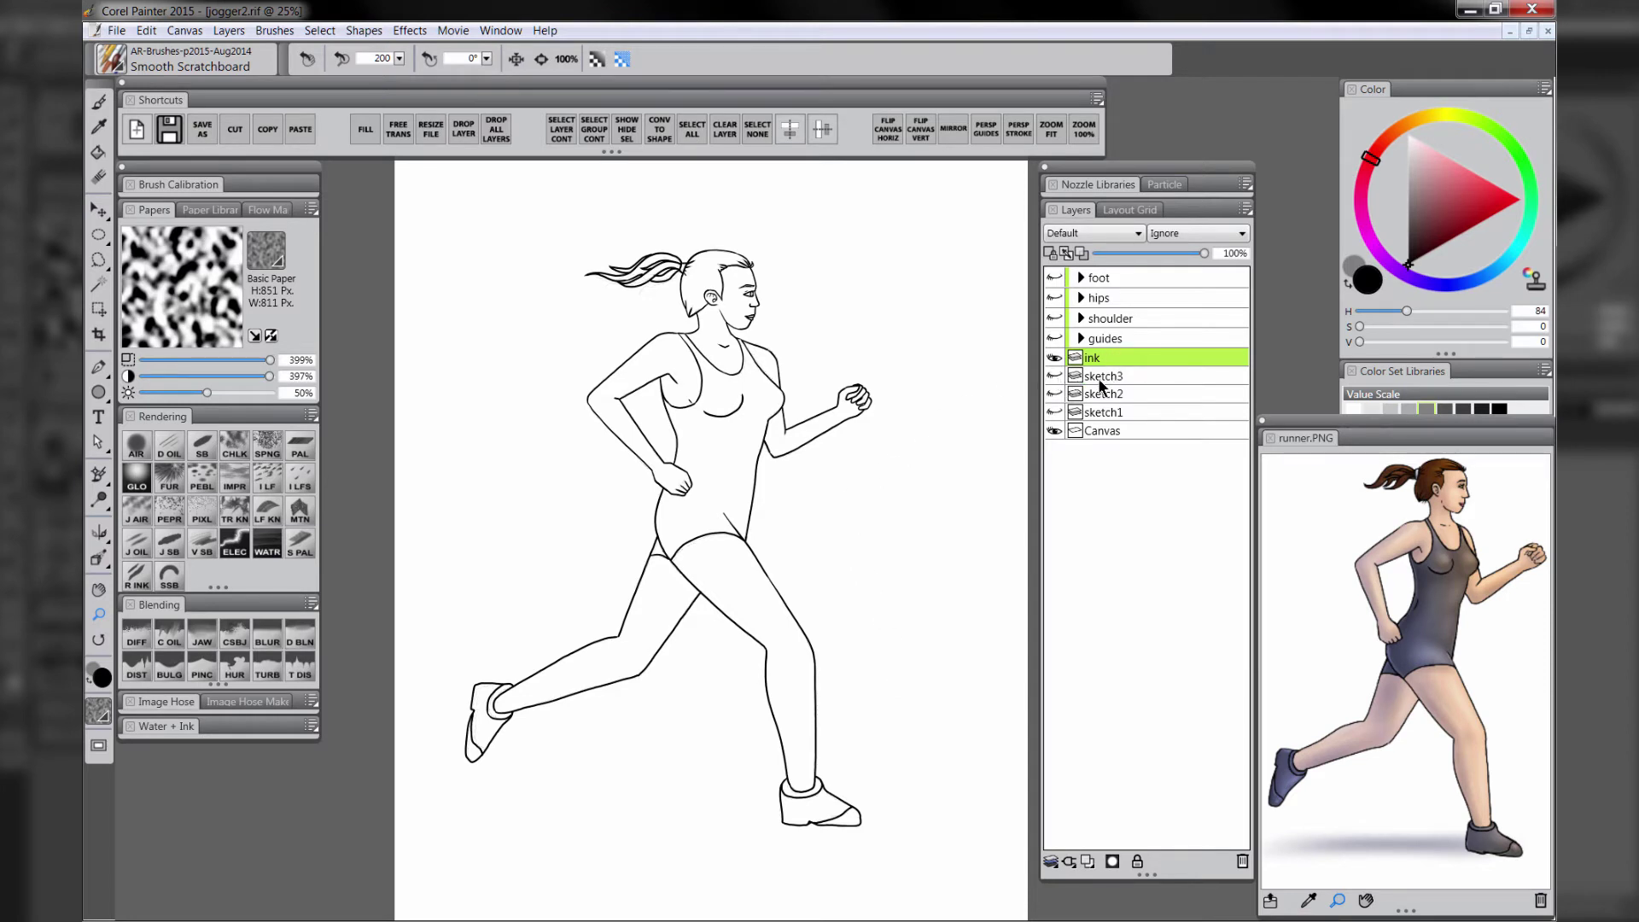
click(1112, 377)
shift+click(1119, 412)
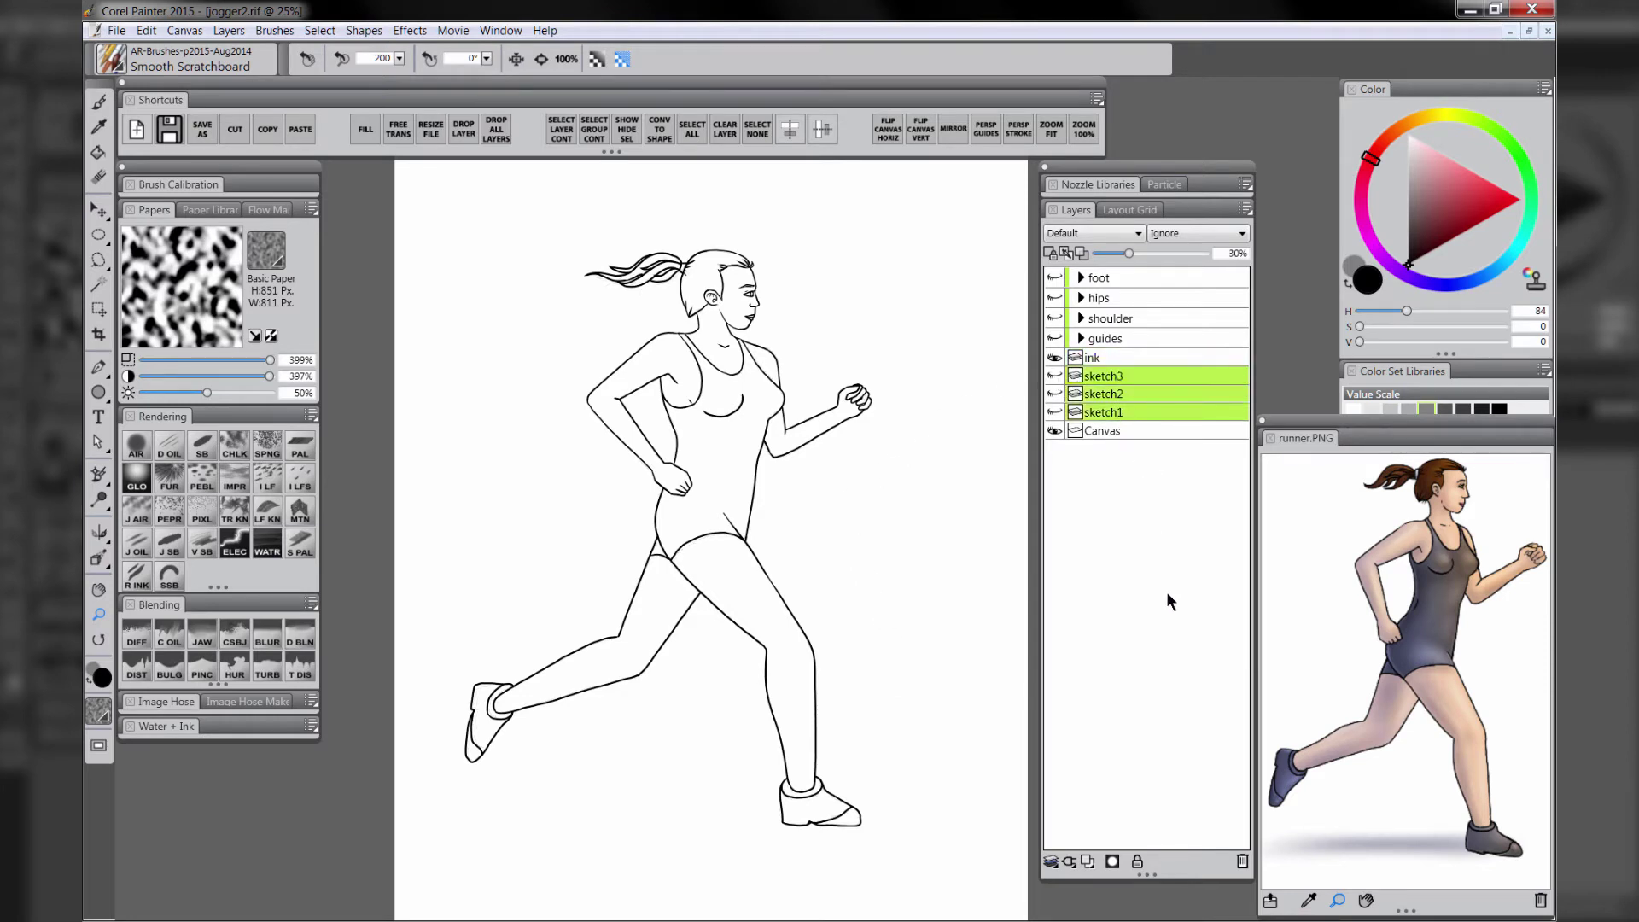
click(1243, 862)
Erase the mouth and the profile line between nose and chin on the ink layer
click(728, 351)
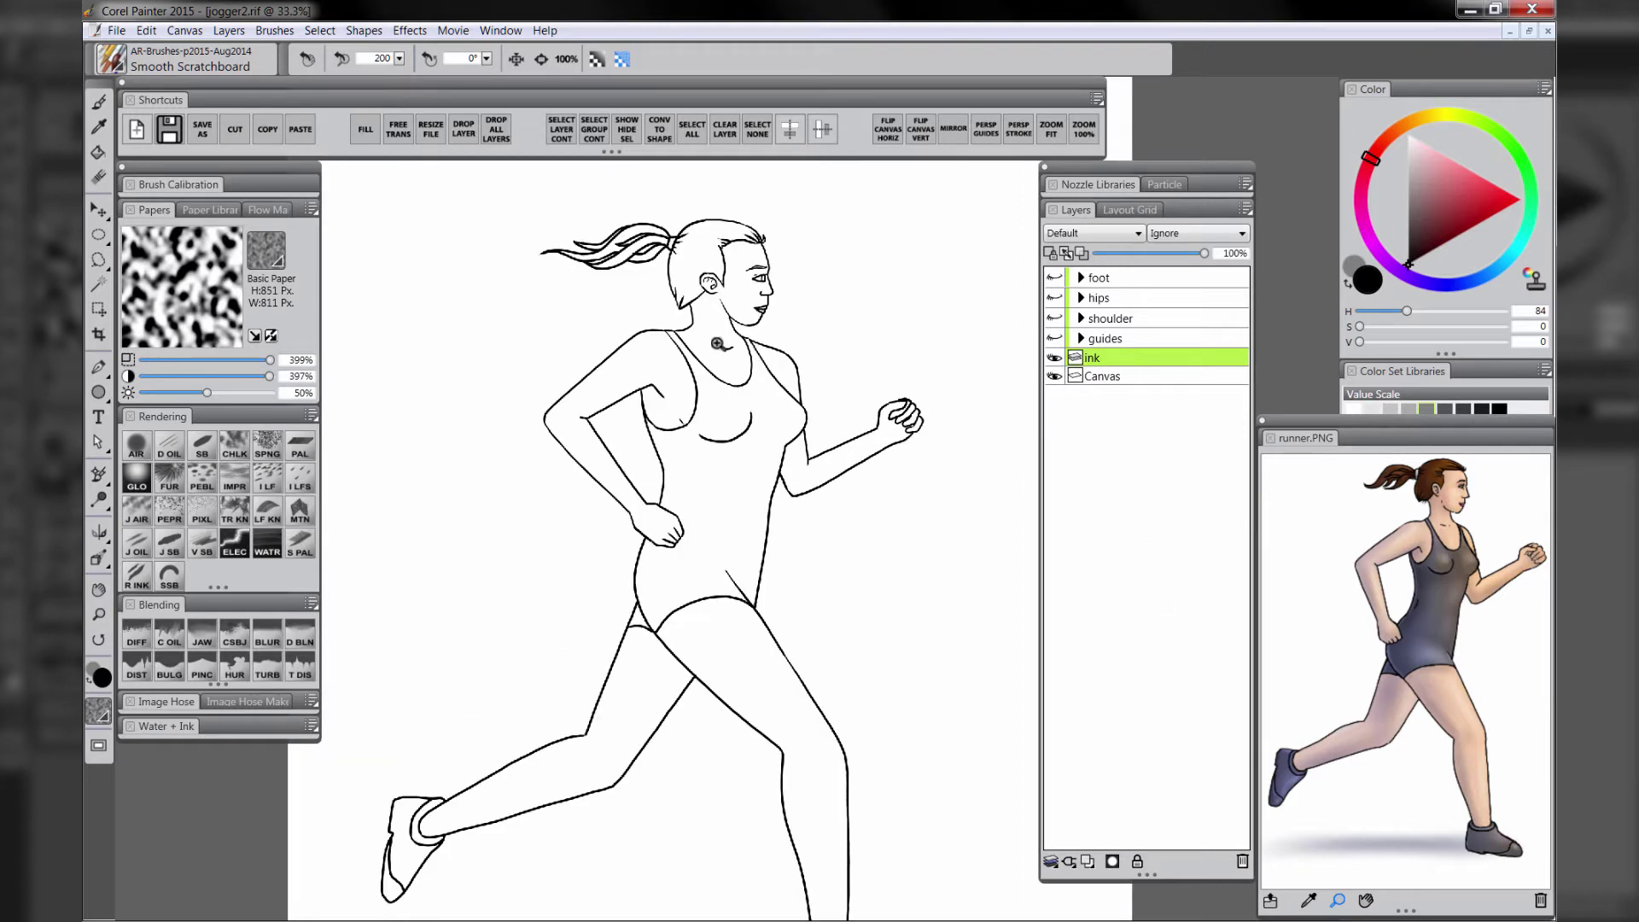
click(728, 351)
click(728, 350)
drag(728, 351, 744, 490)
click(832, 413)
click(832, 412)
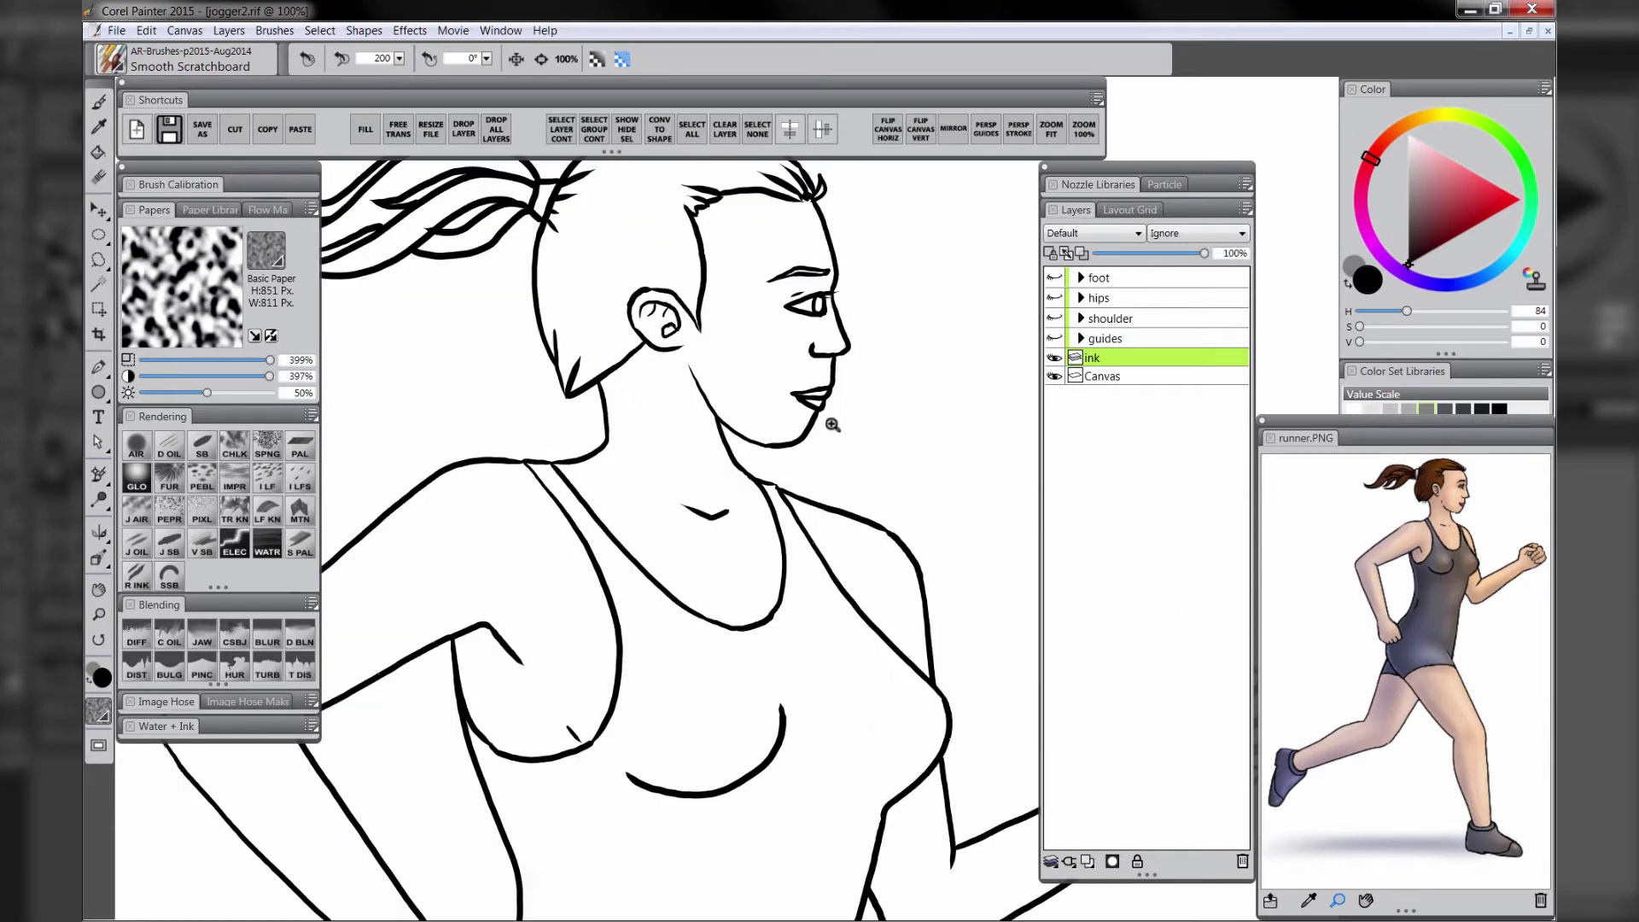
drag(853, 433, 823, 518)
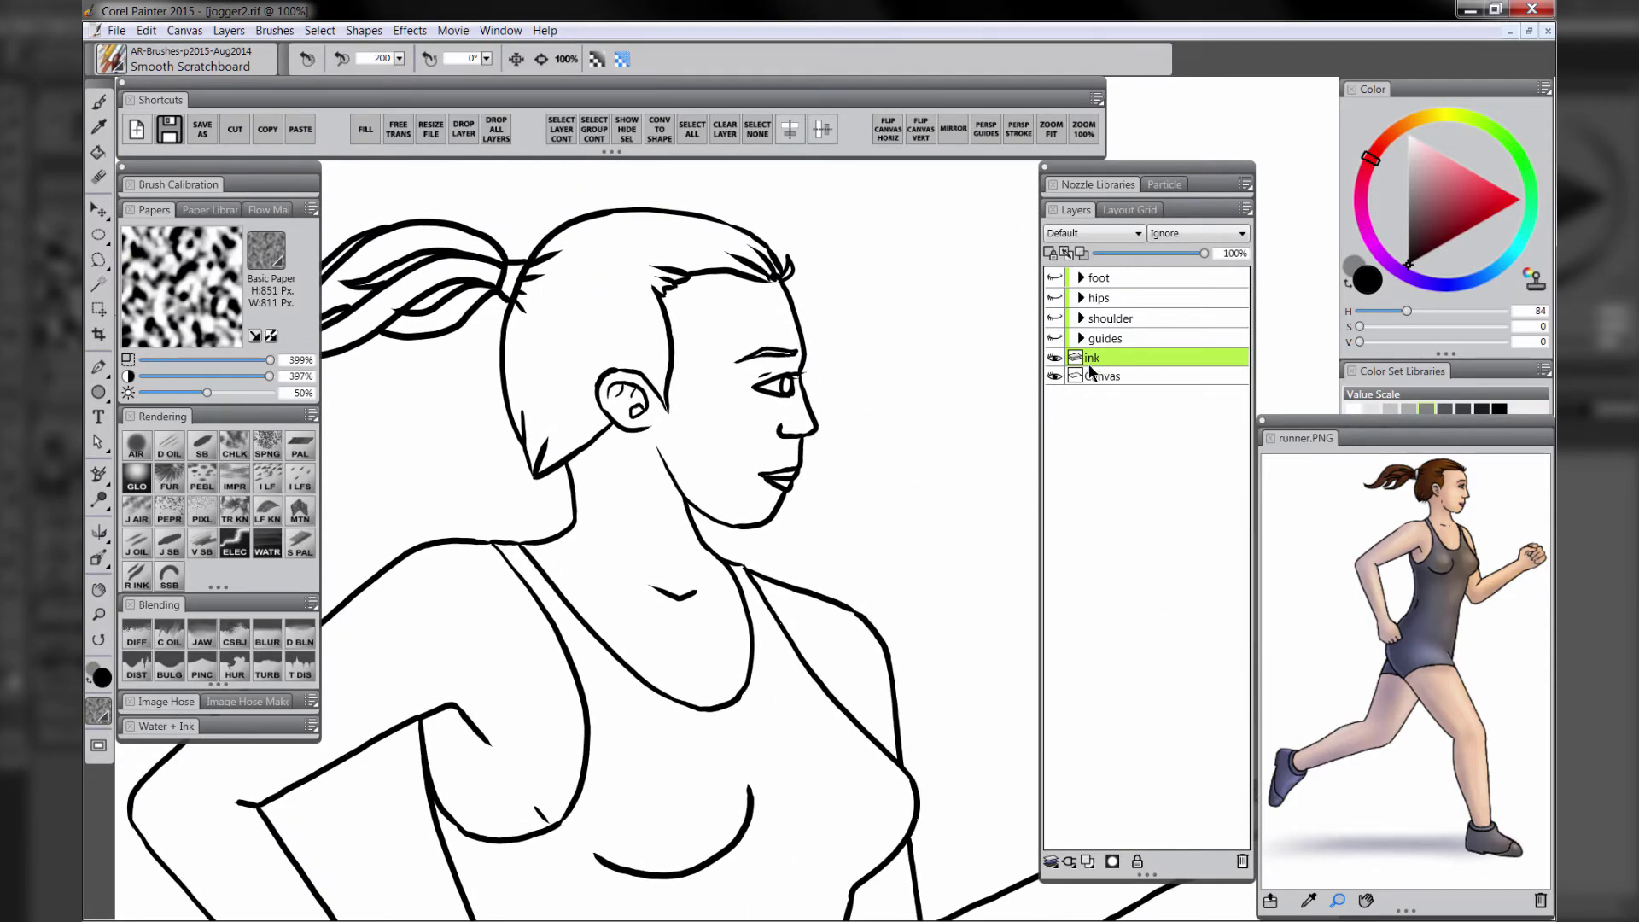
key(n)
drag(767, 474, 760, 468)
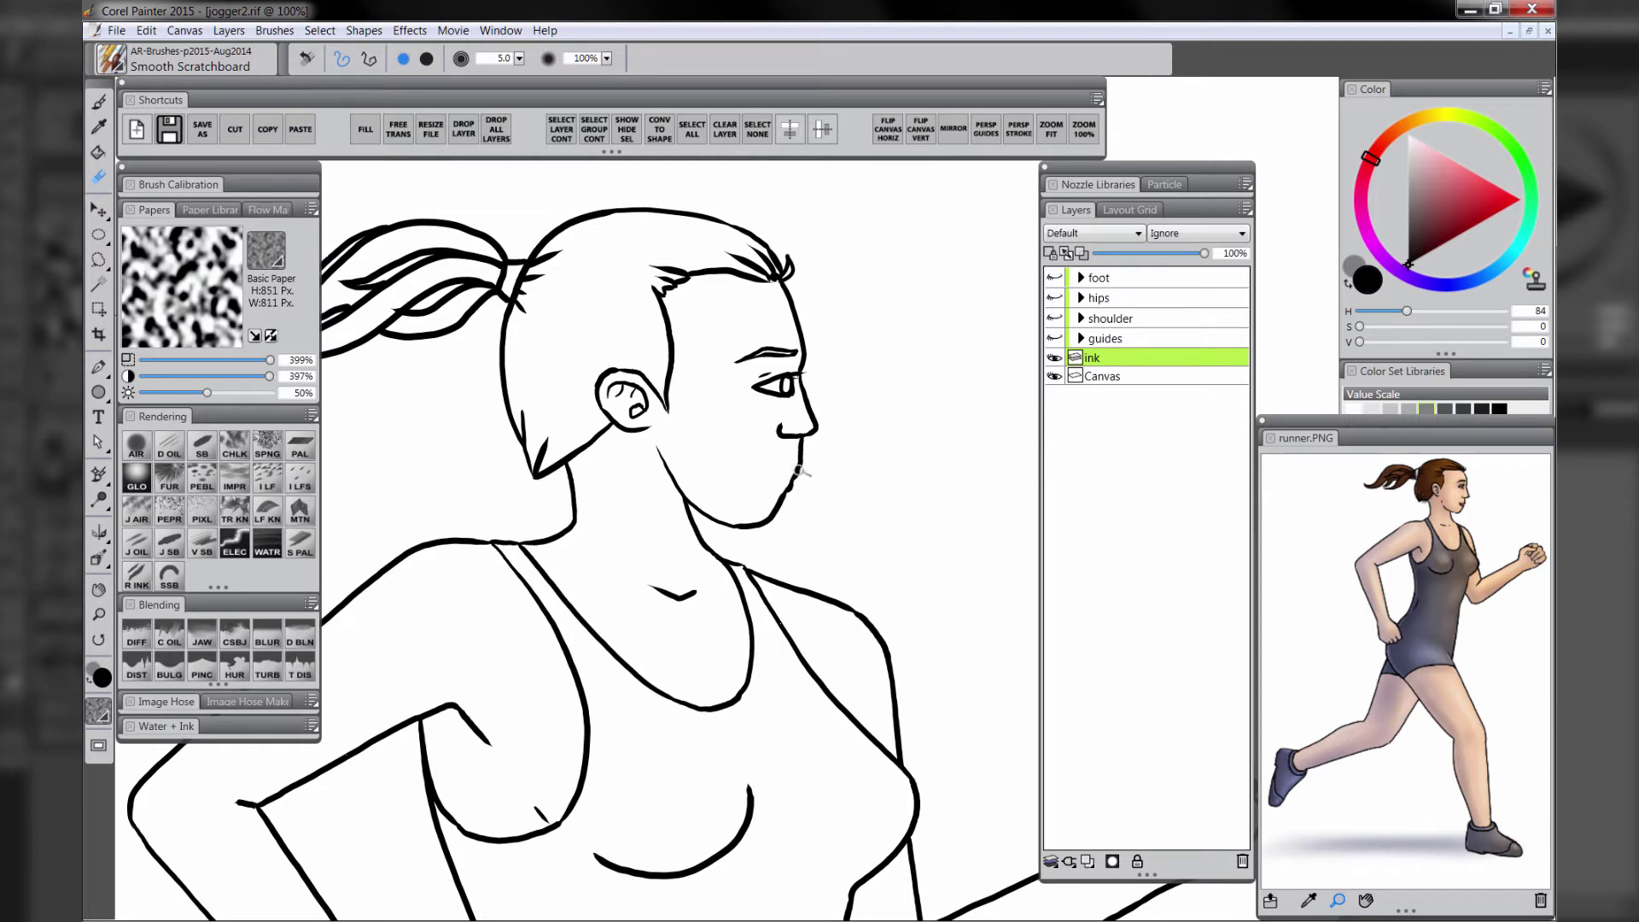
mouse_move(800, 467)
mouse_down()
mouse_move(787, 488)
mouse_move(795, 475)
mouse_up()
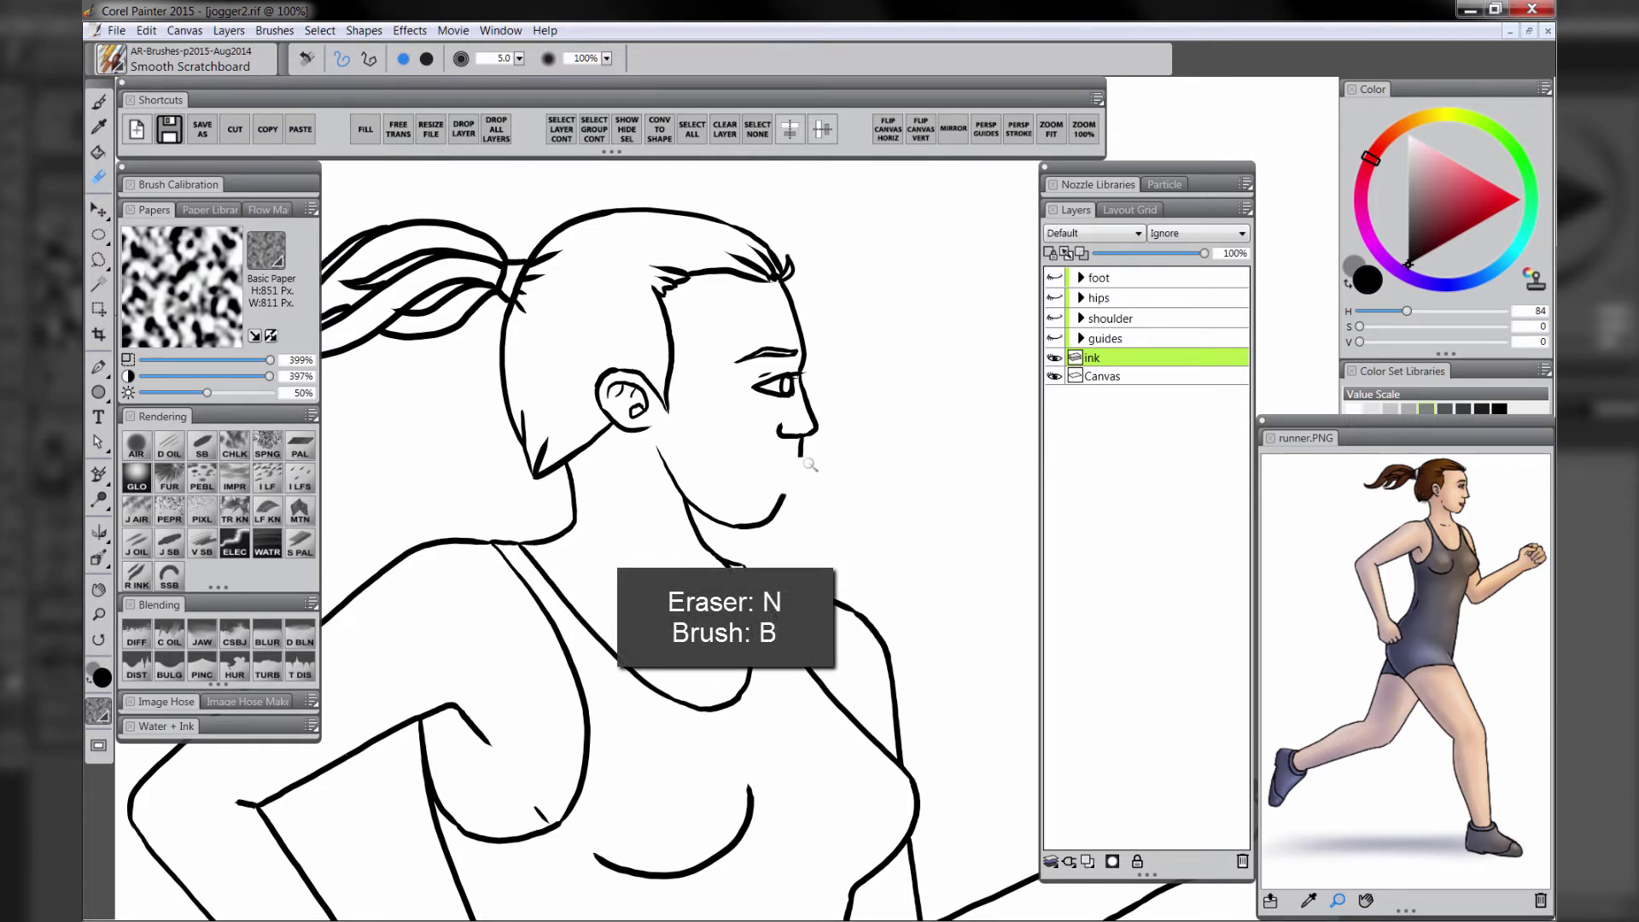
Redraw the lips and the profile line between nose and chin with the brush at size 4.0
key(b)
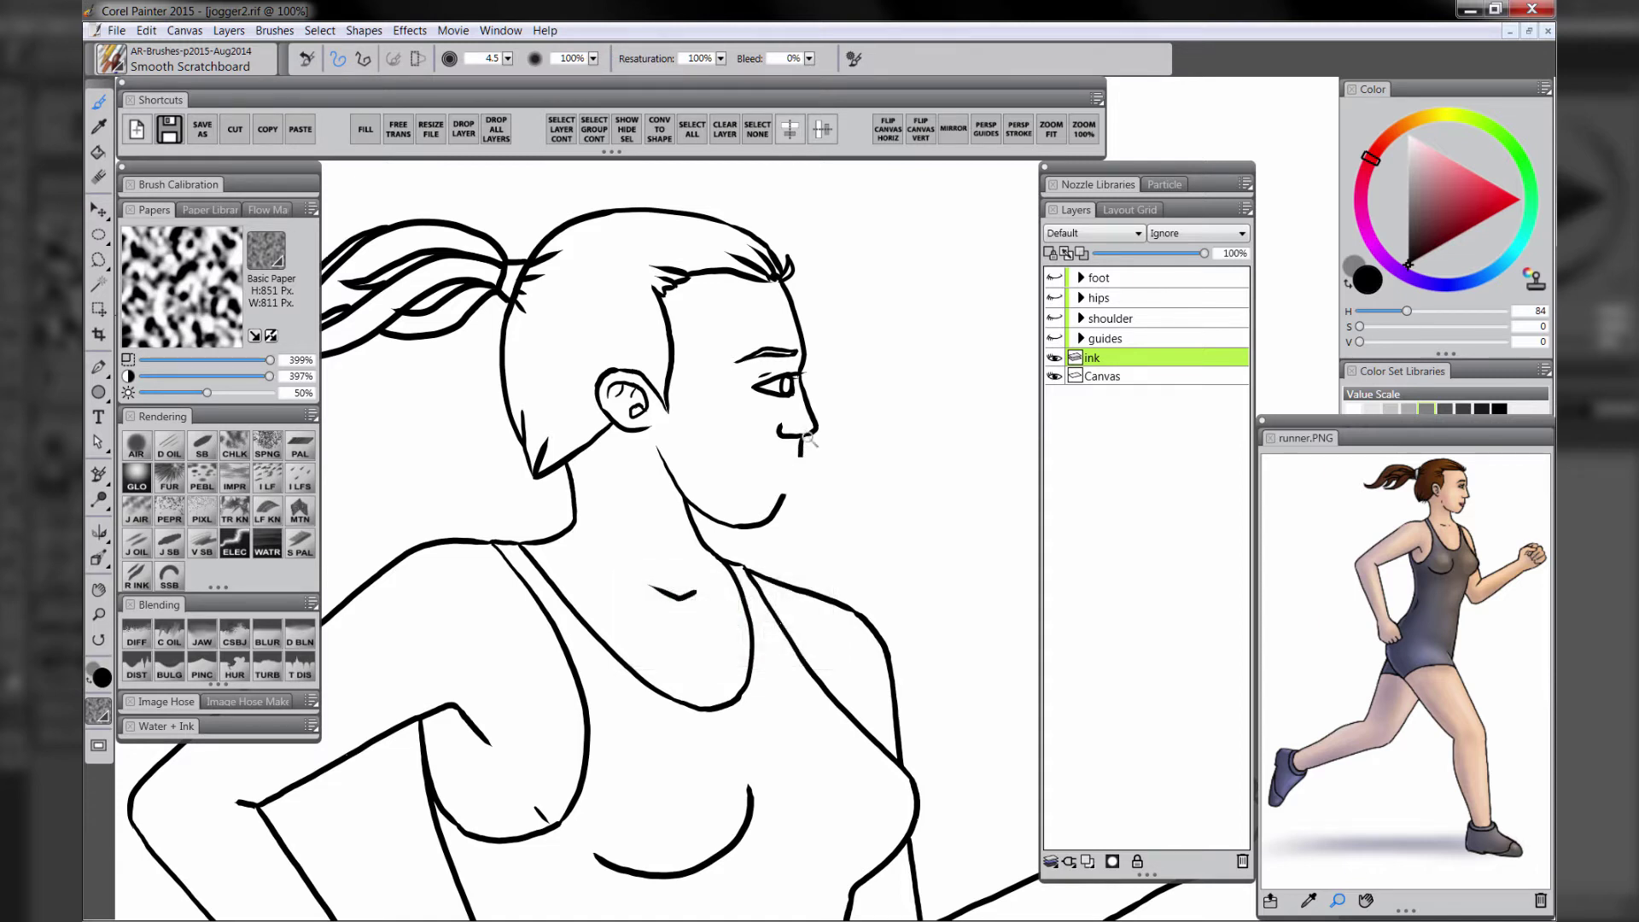
key(bracketleft)
Lasso the redrawn mouth, cut and paste it onto its own layer, and nudge it into line with the profile
click(100, 265)
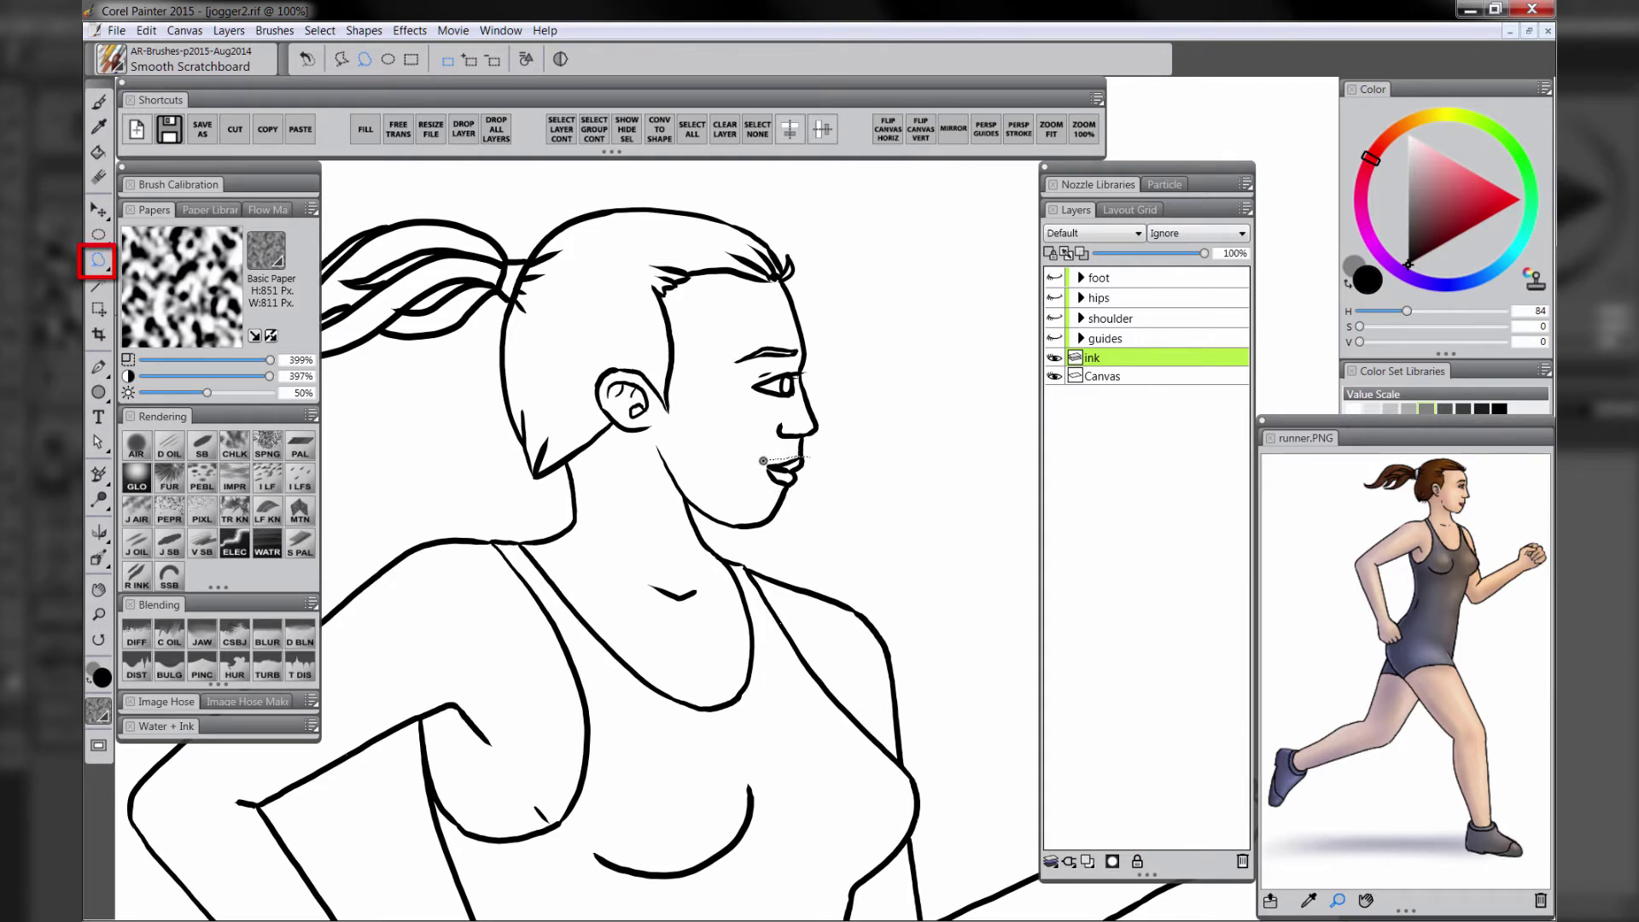
mouse_move(763, 461)
mouse_down()
mouse_move(778, 487)
mouse_move(809, 458)
mouse_up()
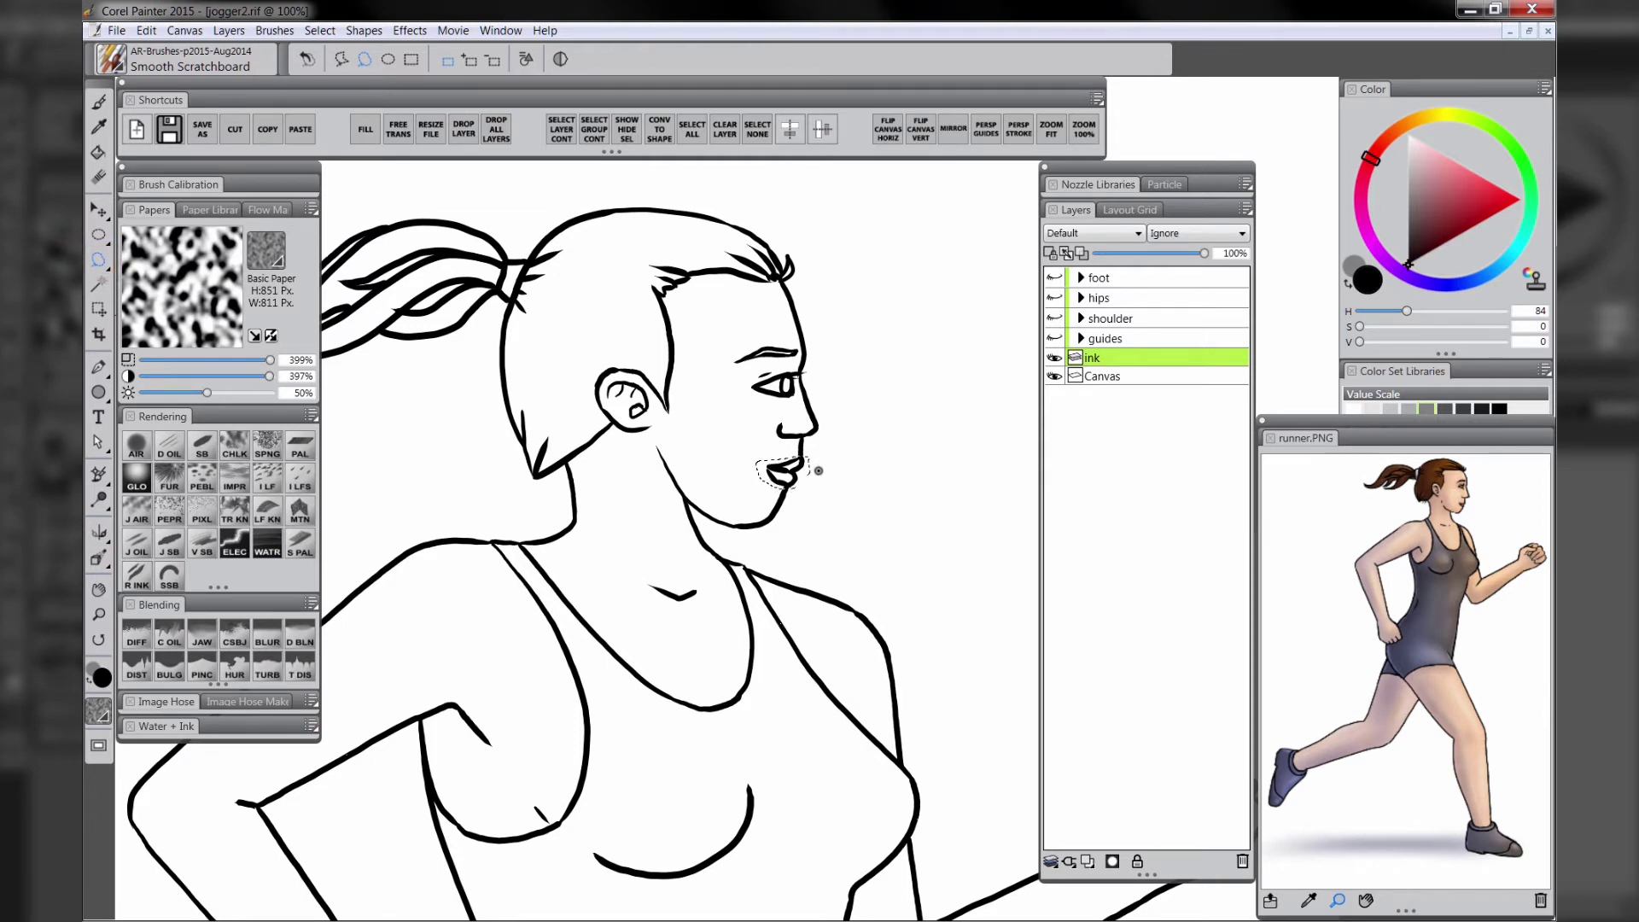
key(ctrl+x)
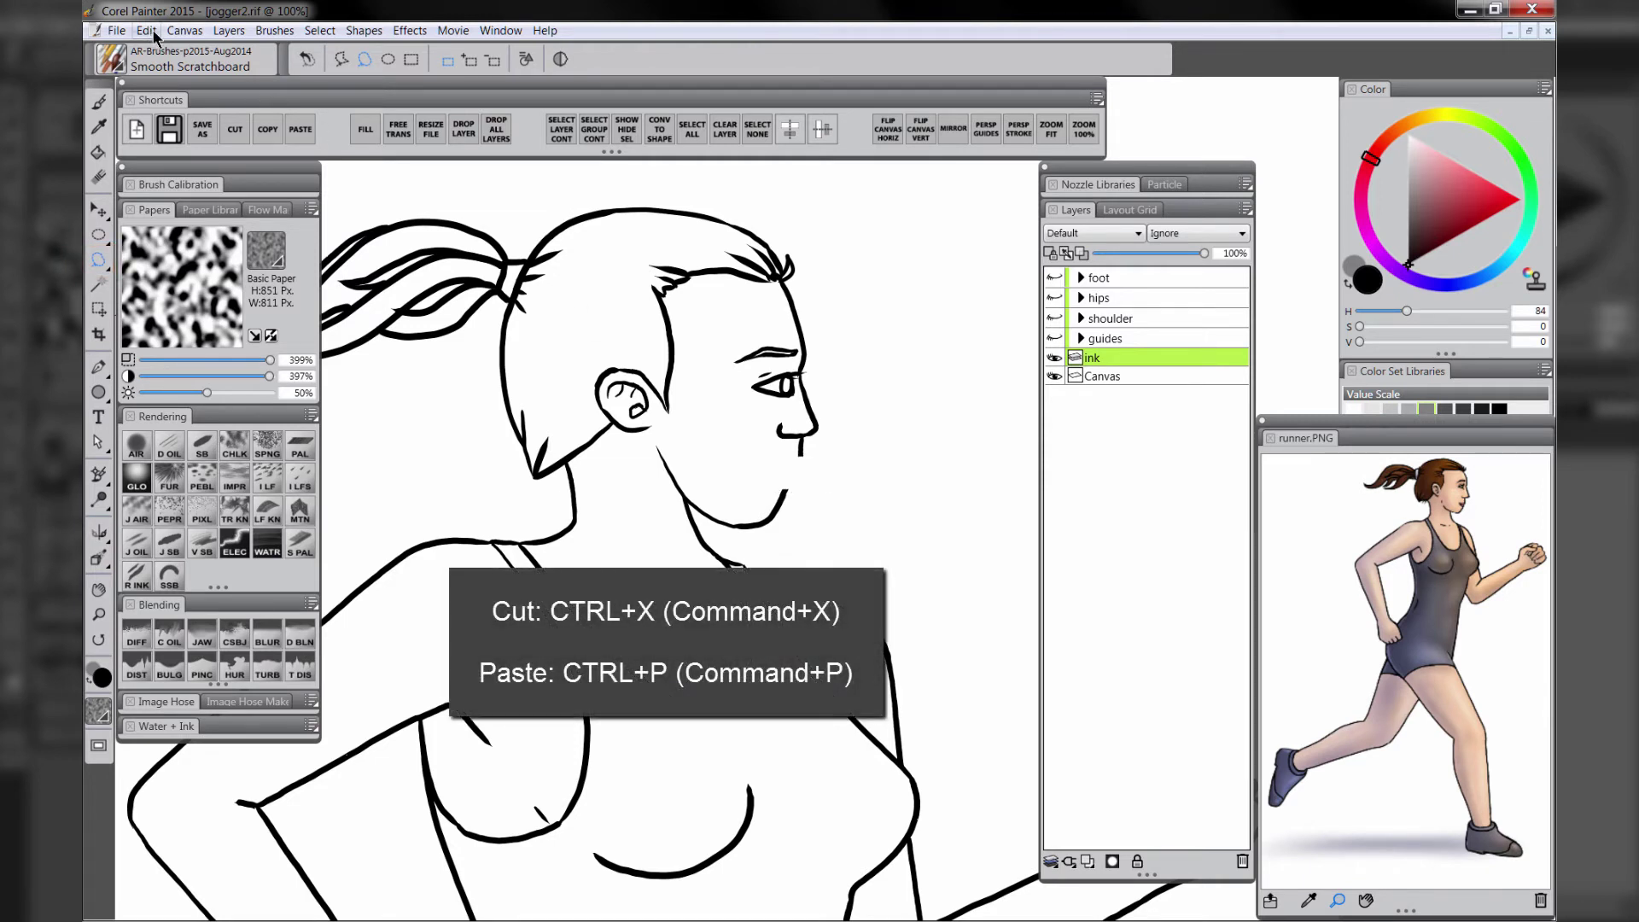
key(ctrl+v)
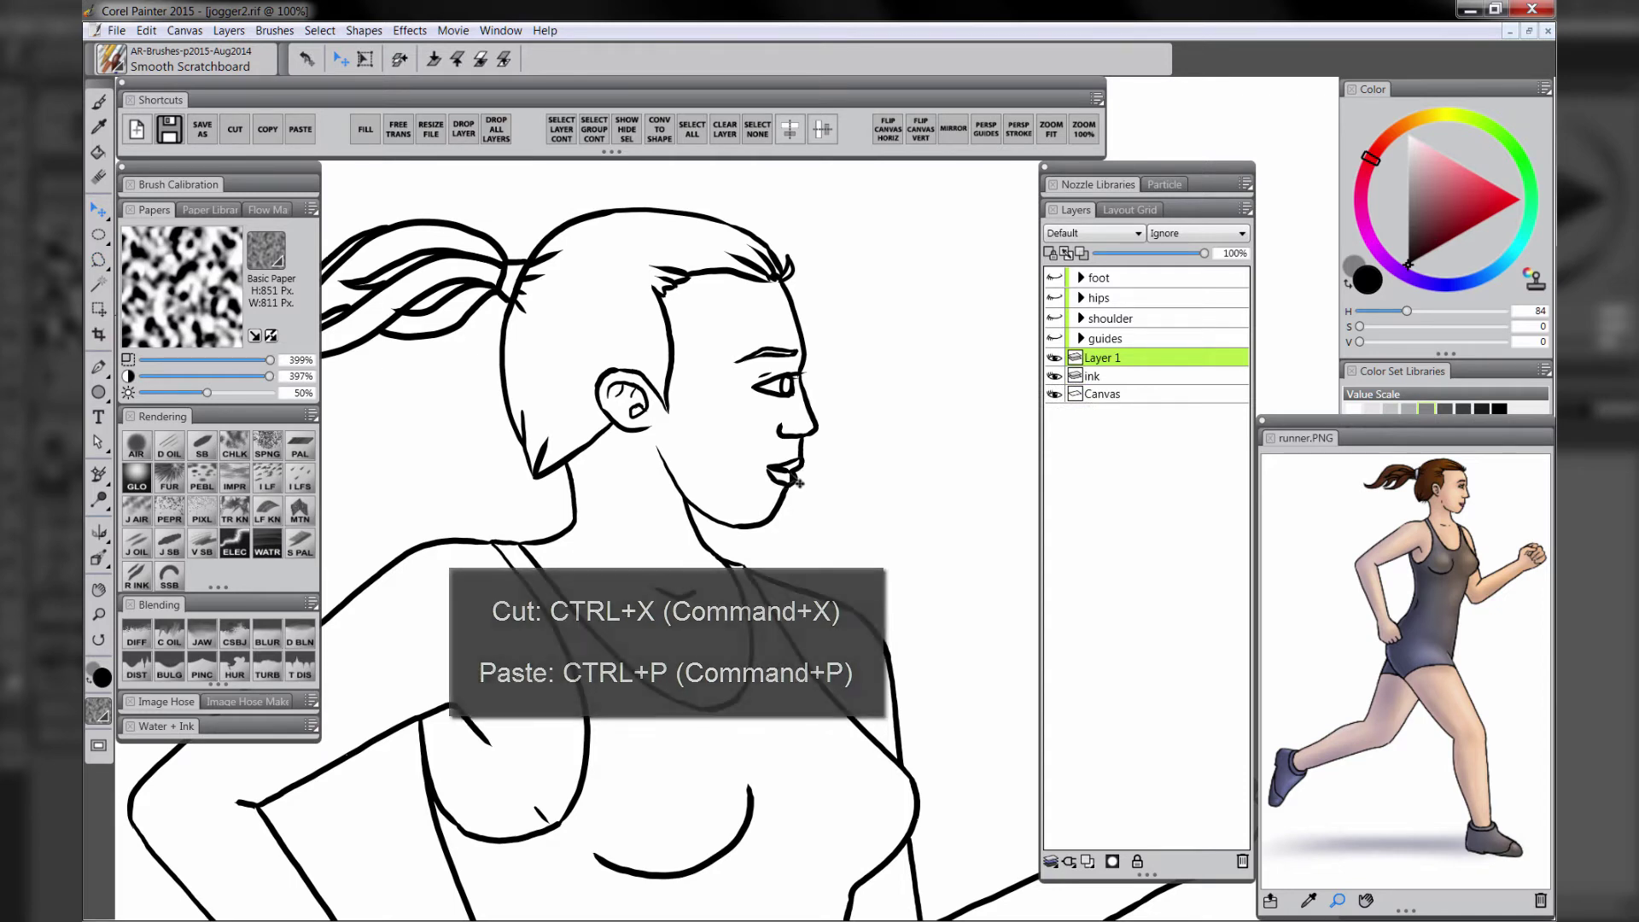
drag(800, 485, 799, 481)
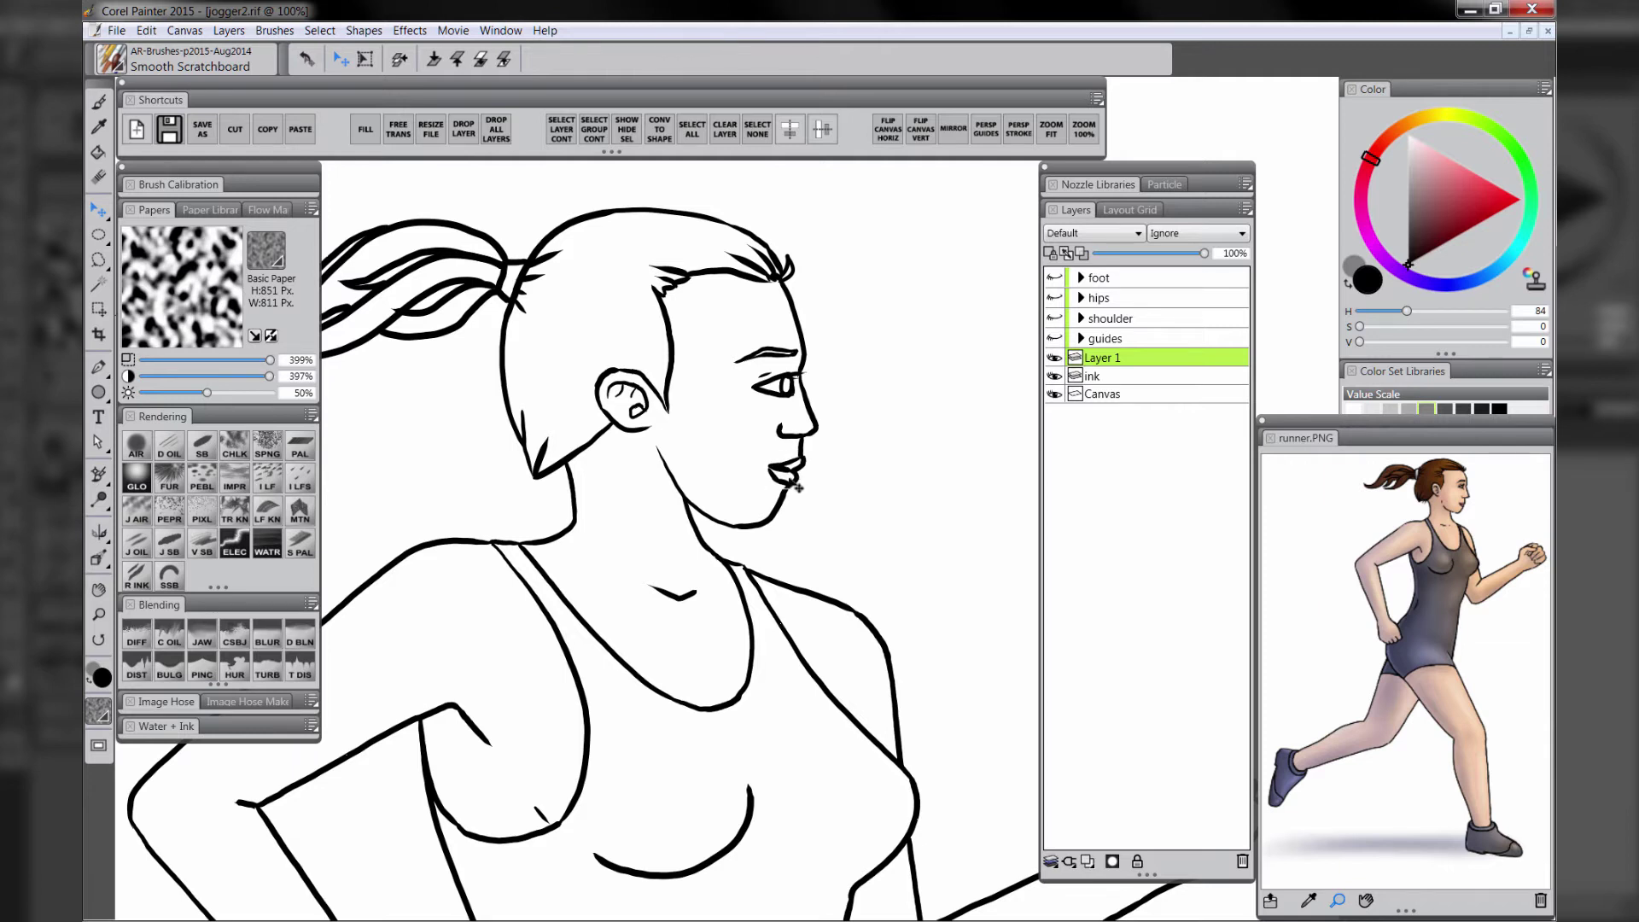
drag(793, 486, 796, 484)
Merge the pasted mouth layer with the ink layer and rename the merged layer ink
shift+click(1102, 373)
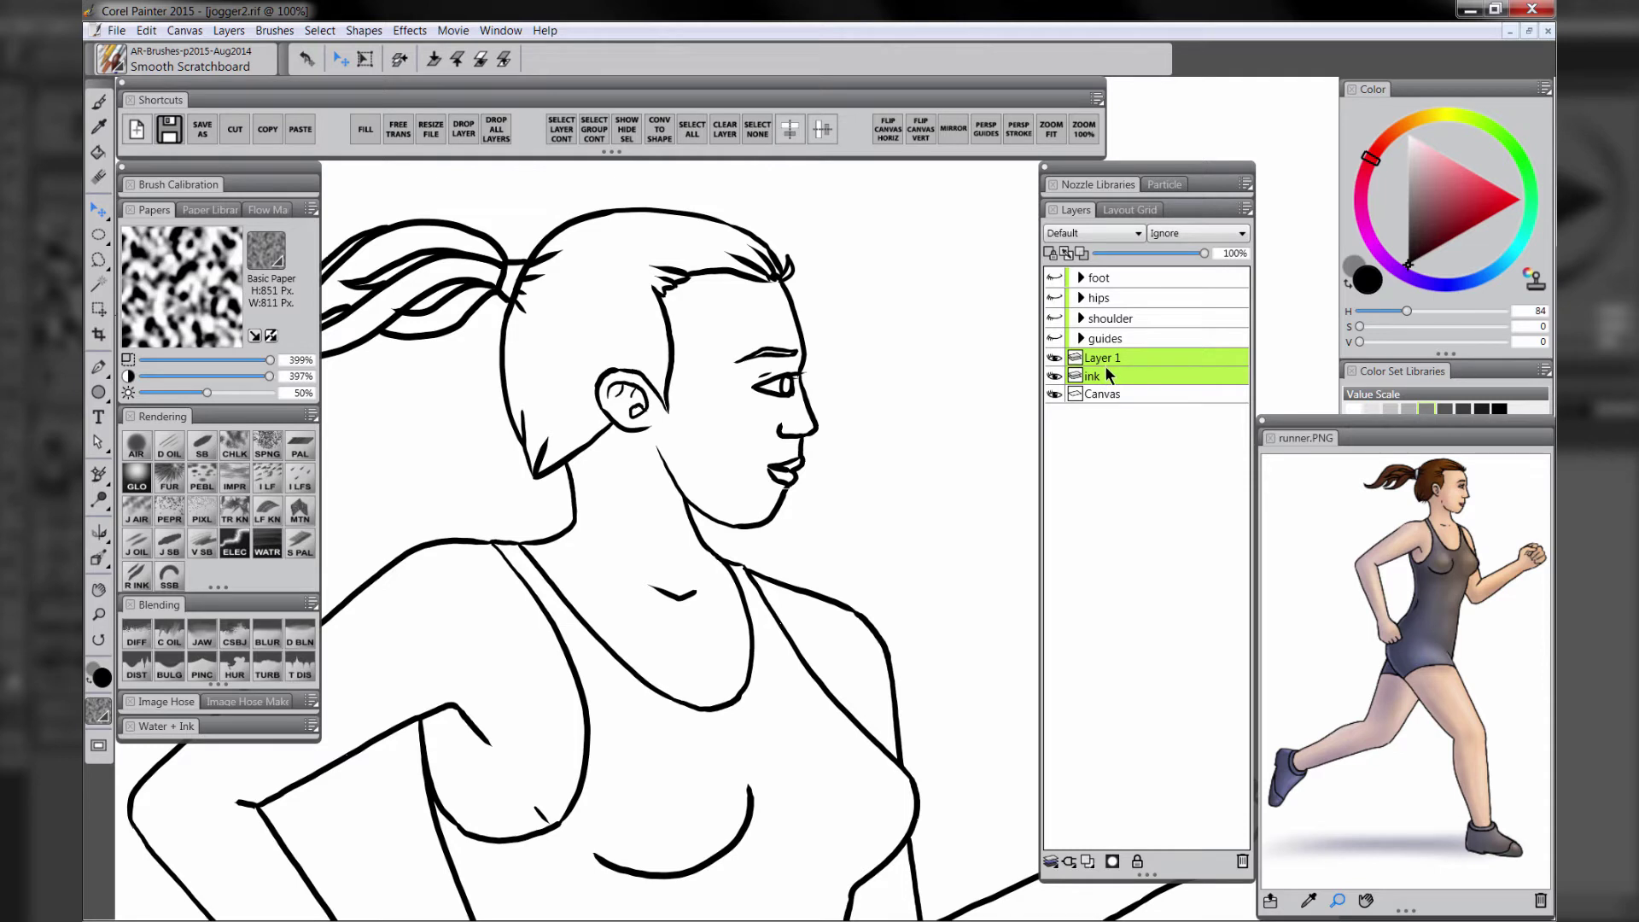
key(ctrl+e)
double_click(1104, 358)
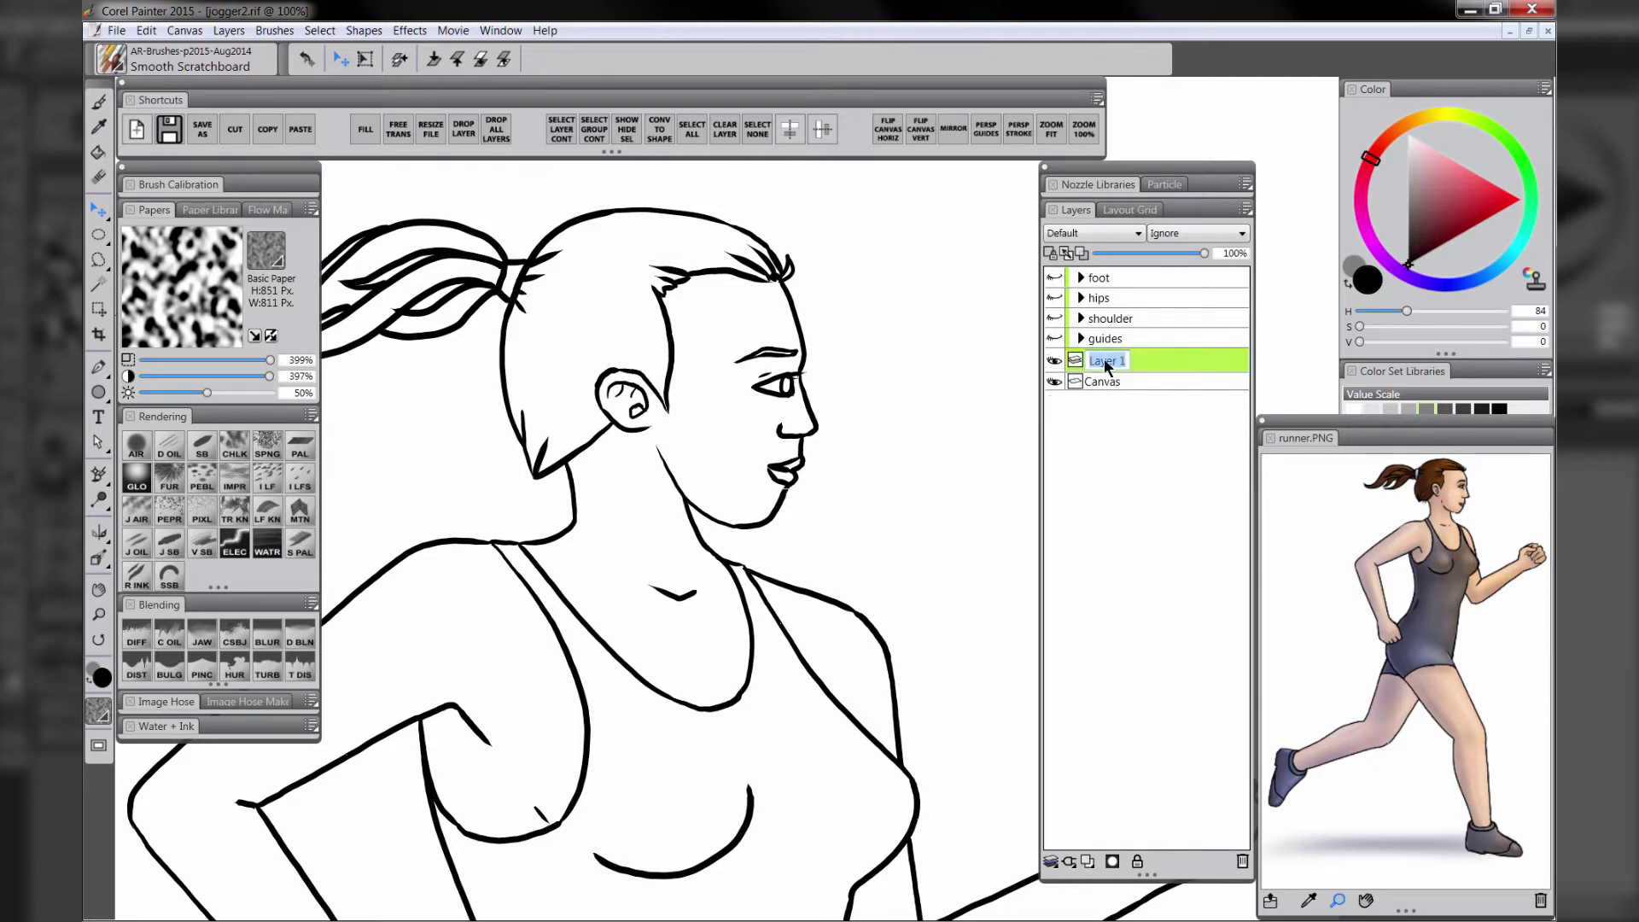
text(ink)
key(Return)
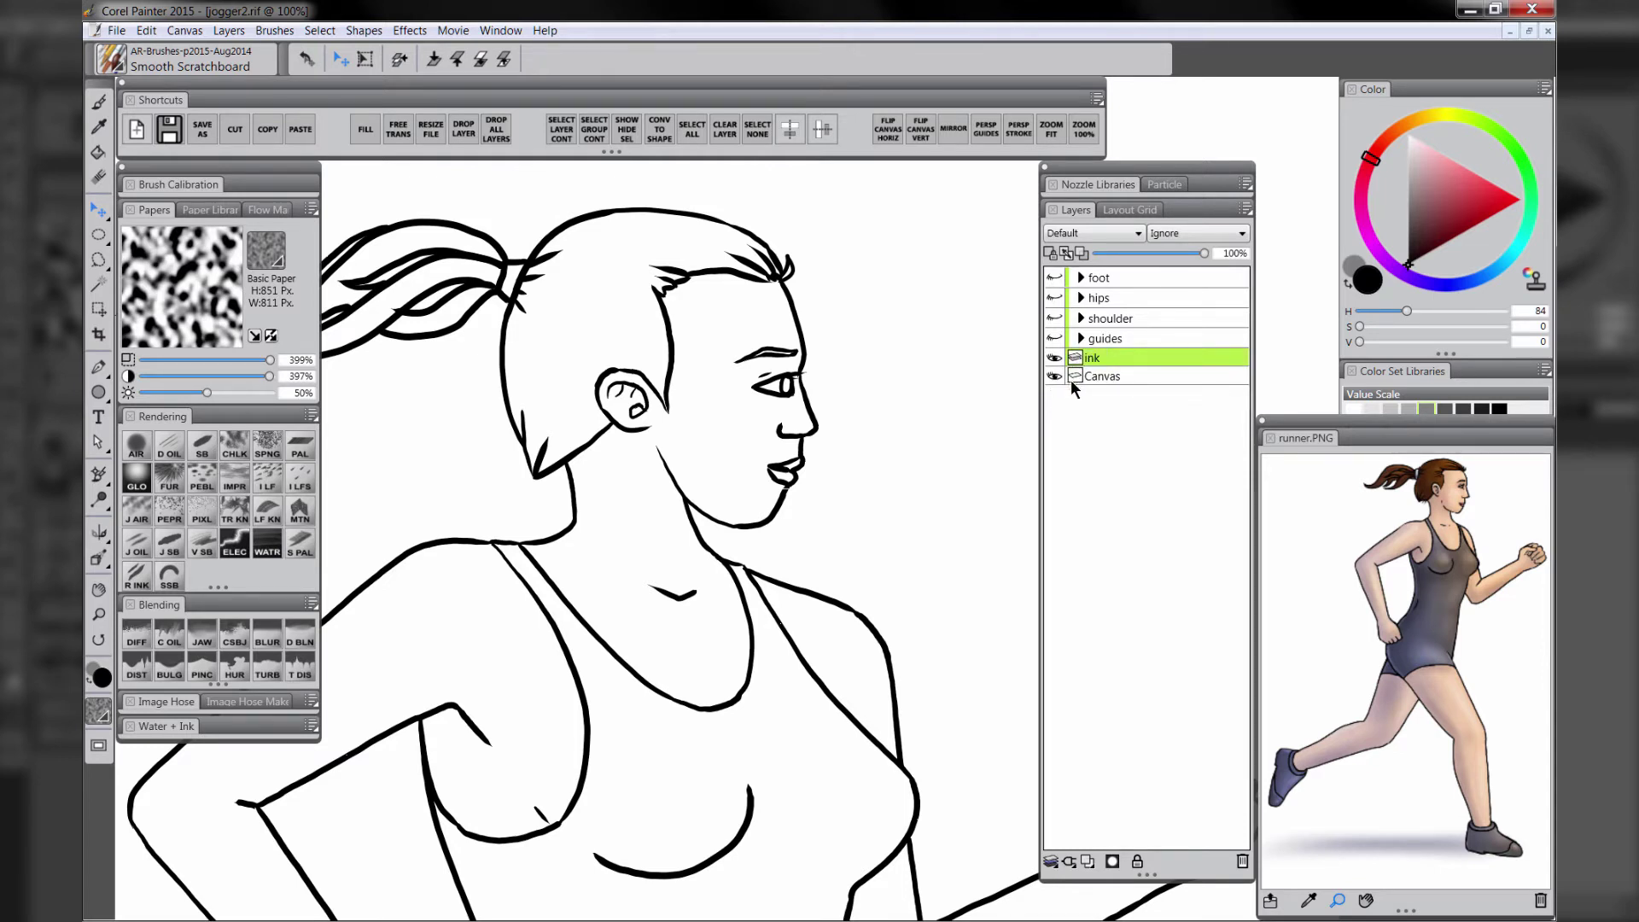
Lasso the eye, cut and paste it in place on its own layer, and shift it slightly back from the profile
key(b)
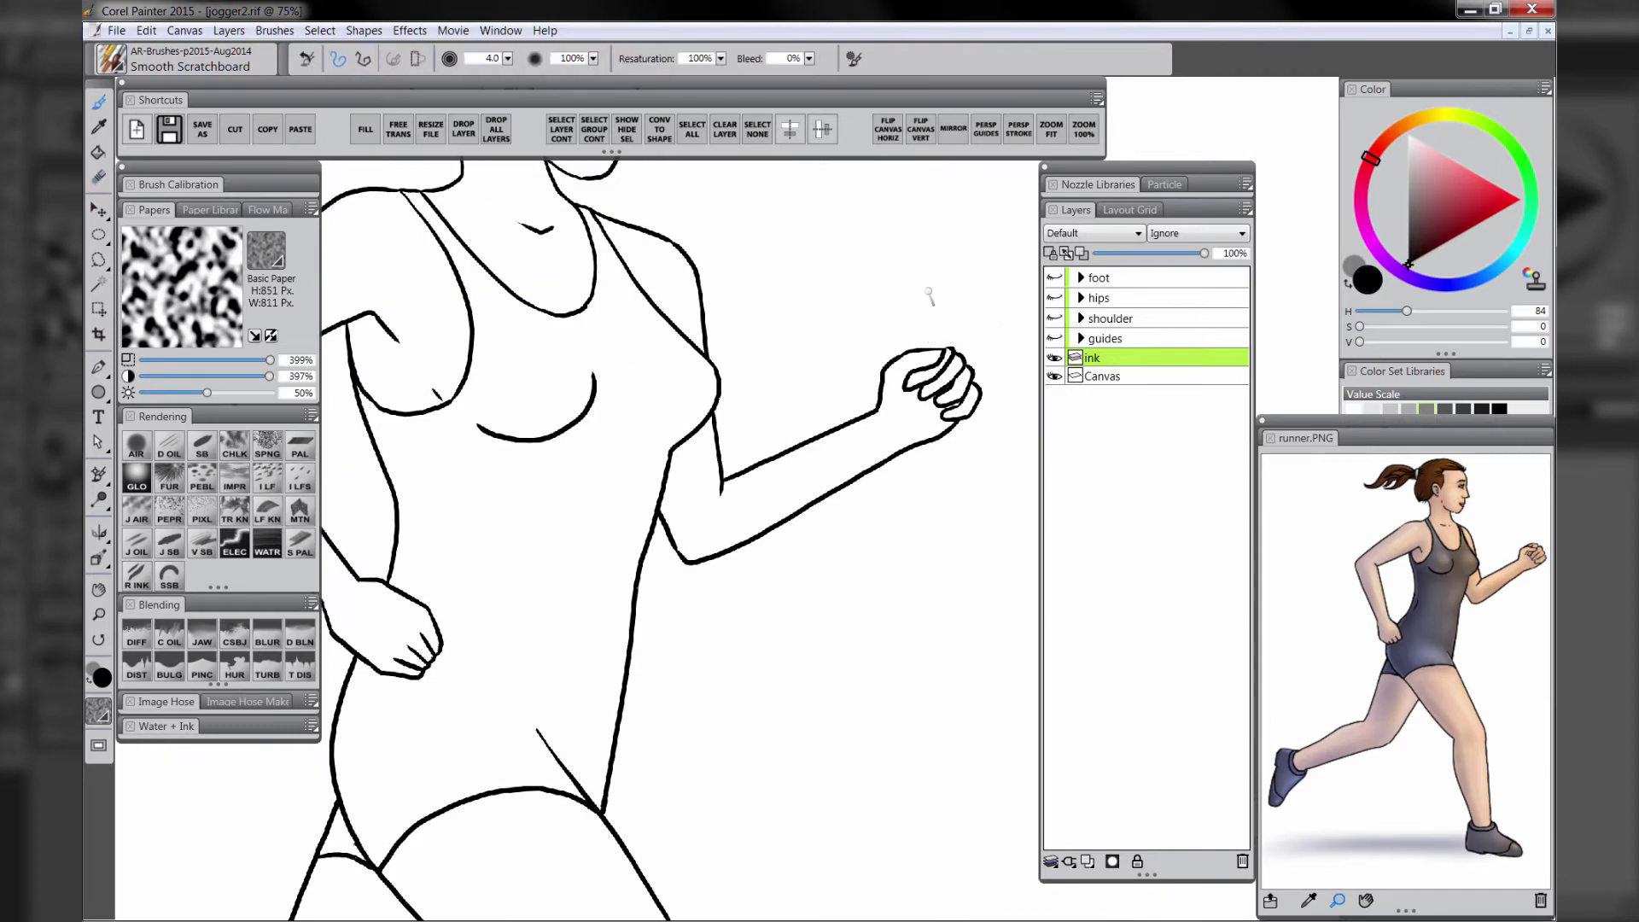
key(n)
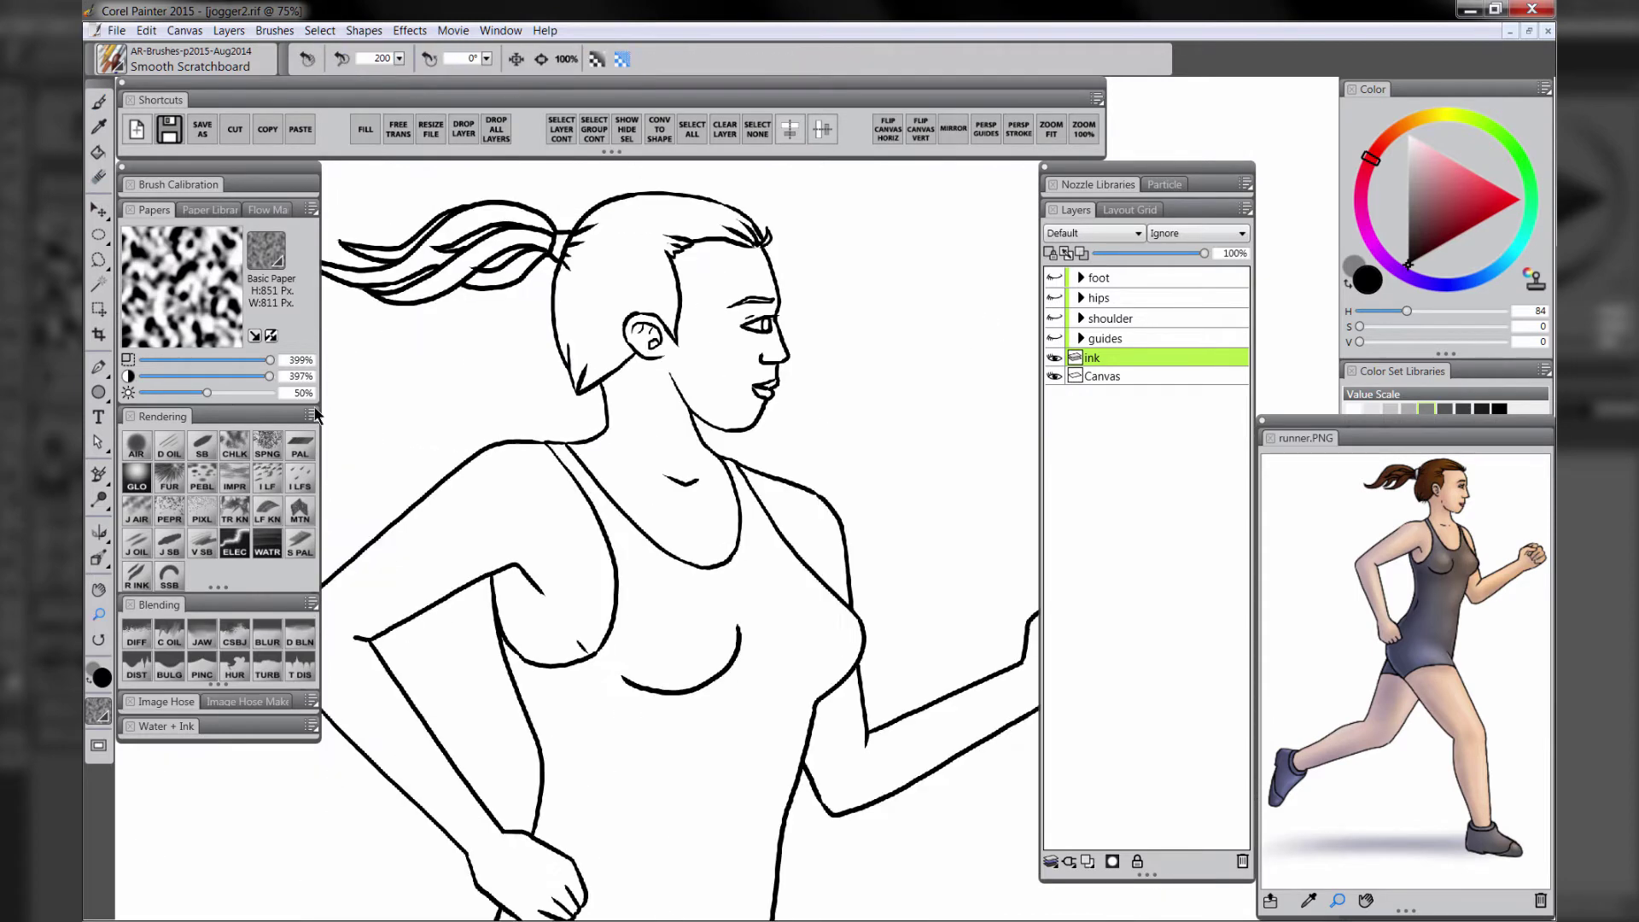
click(98, 259)
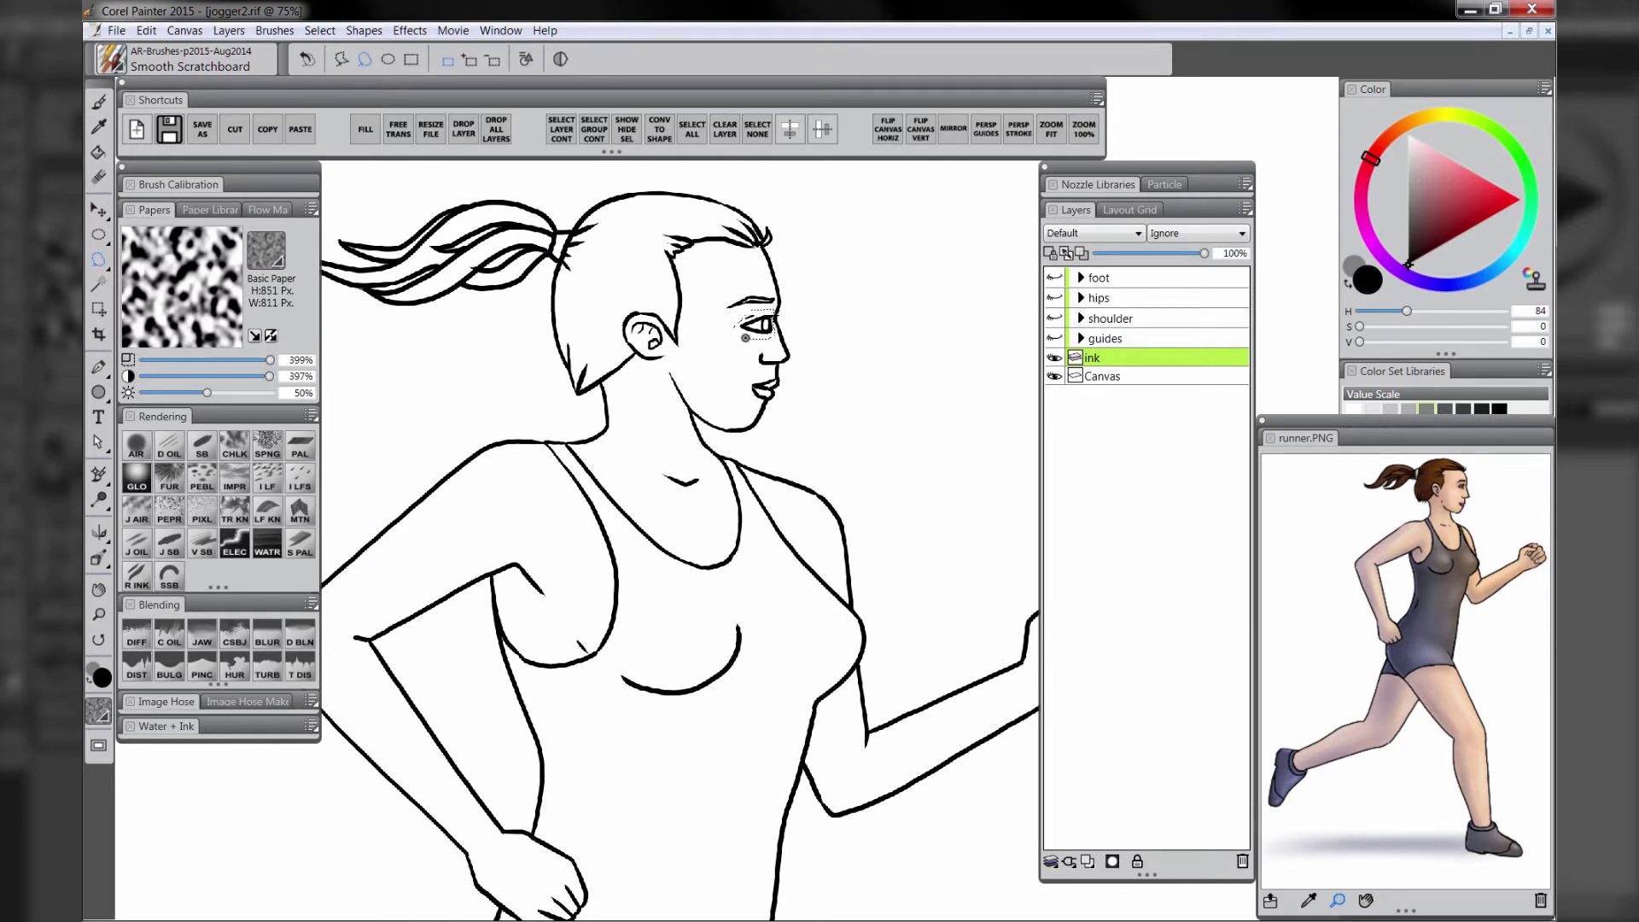
drag(745, 338, 736, 326)
key(ctrl+x)
key(ctrl+shift+v)
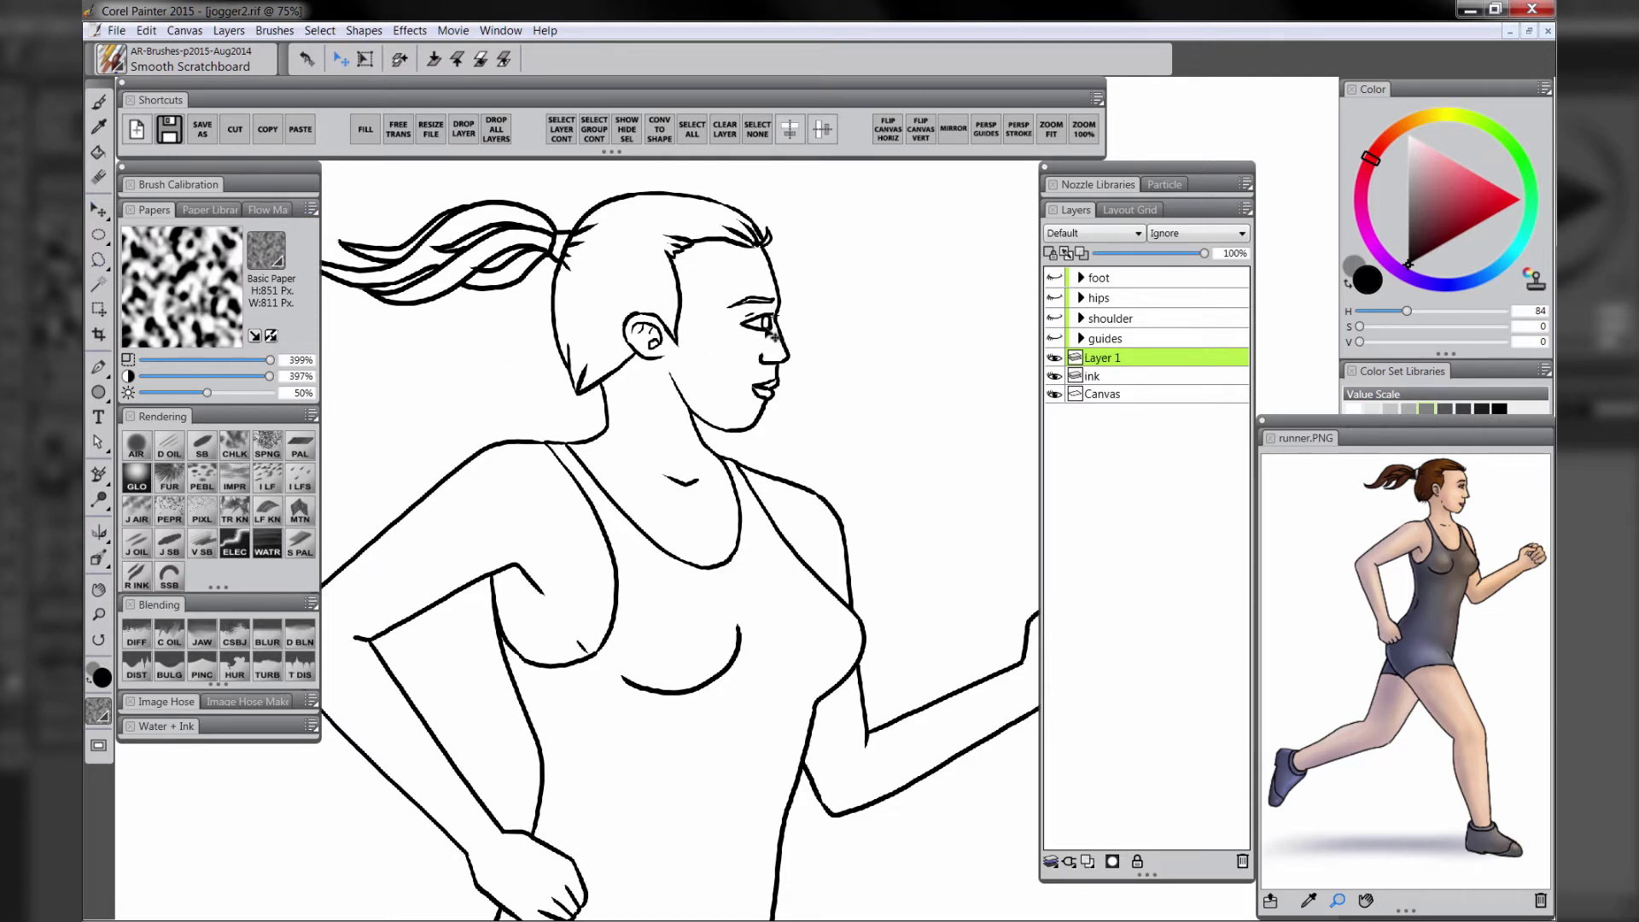
drag(767, 330, 764, 329)
Merge the moved eye's layer with the ink layer and make the merged layer active
key(n)
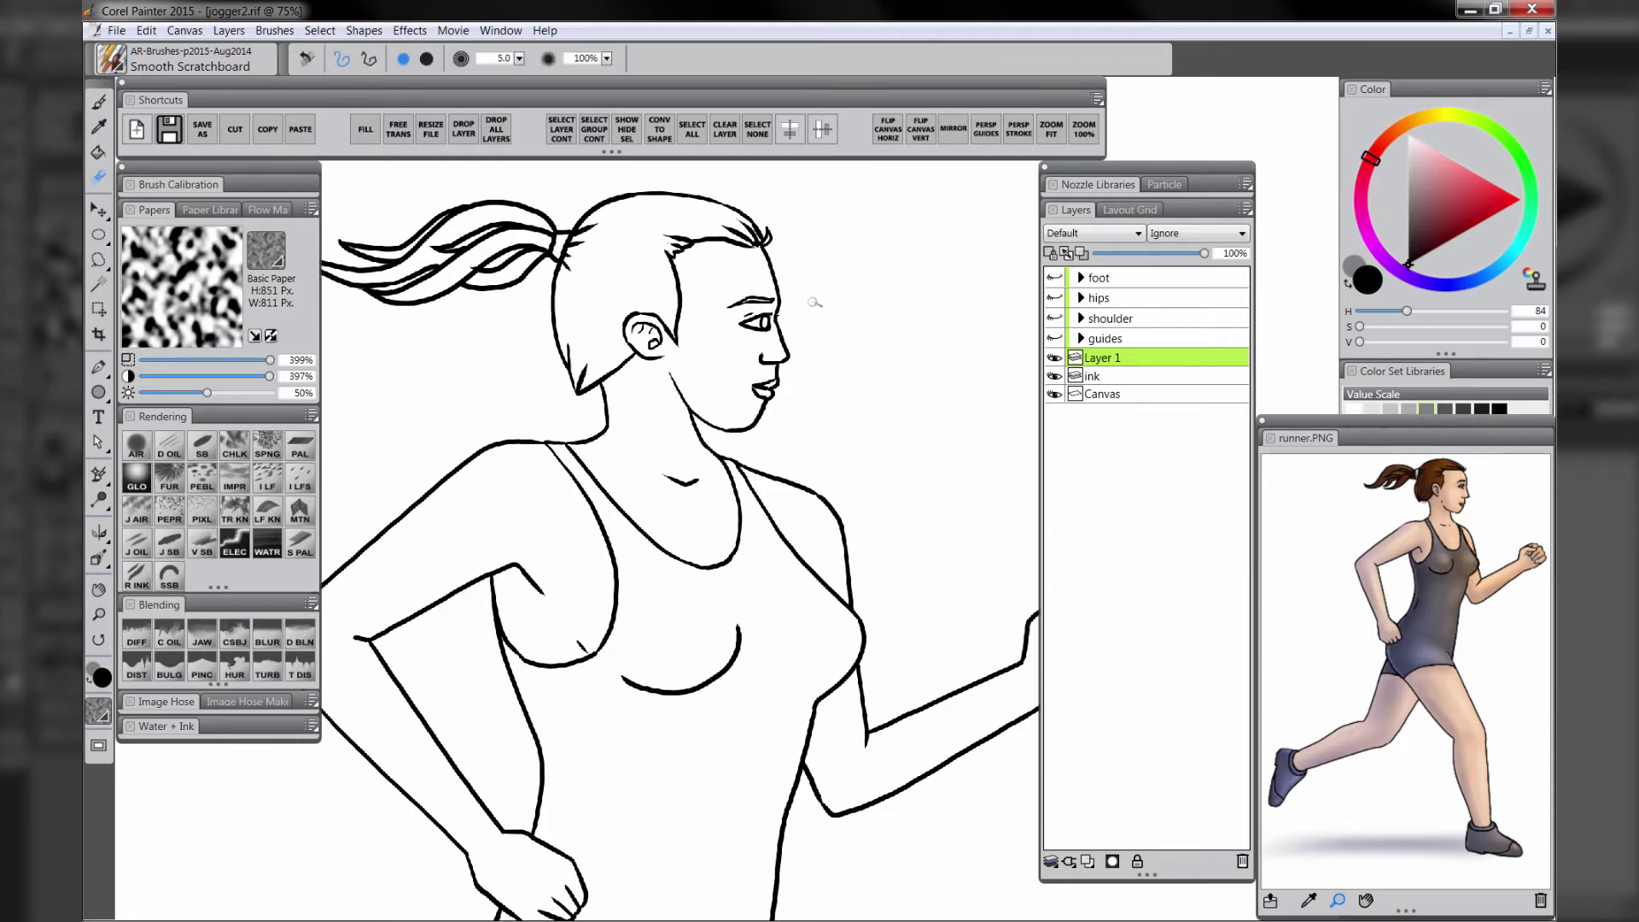
shift+click(1111, 375)
key(ctrl+e)
click(1116, 356)
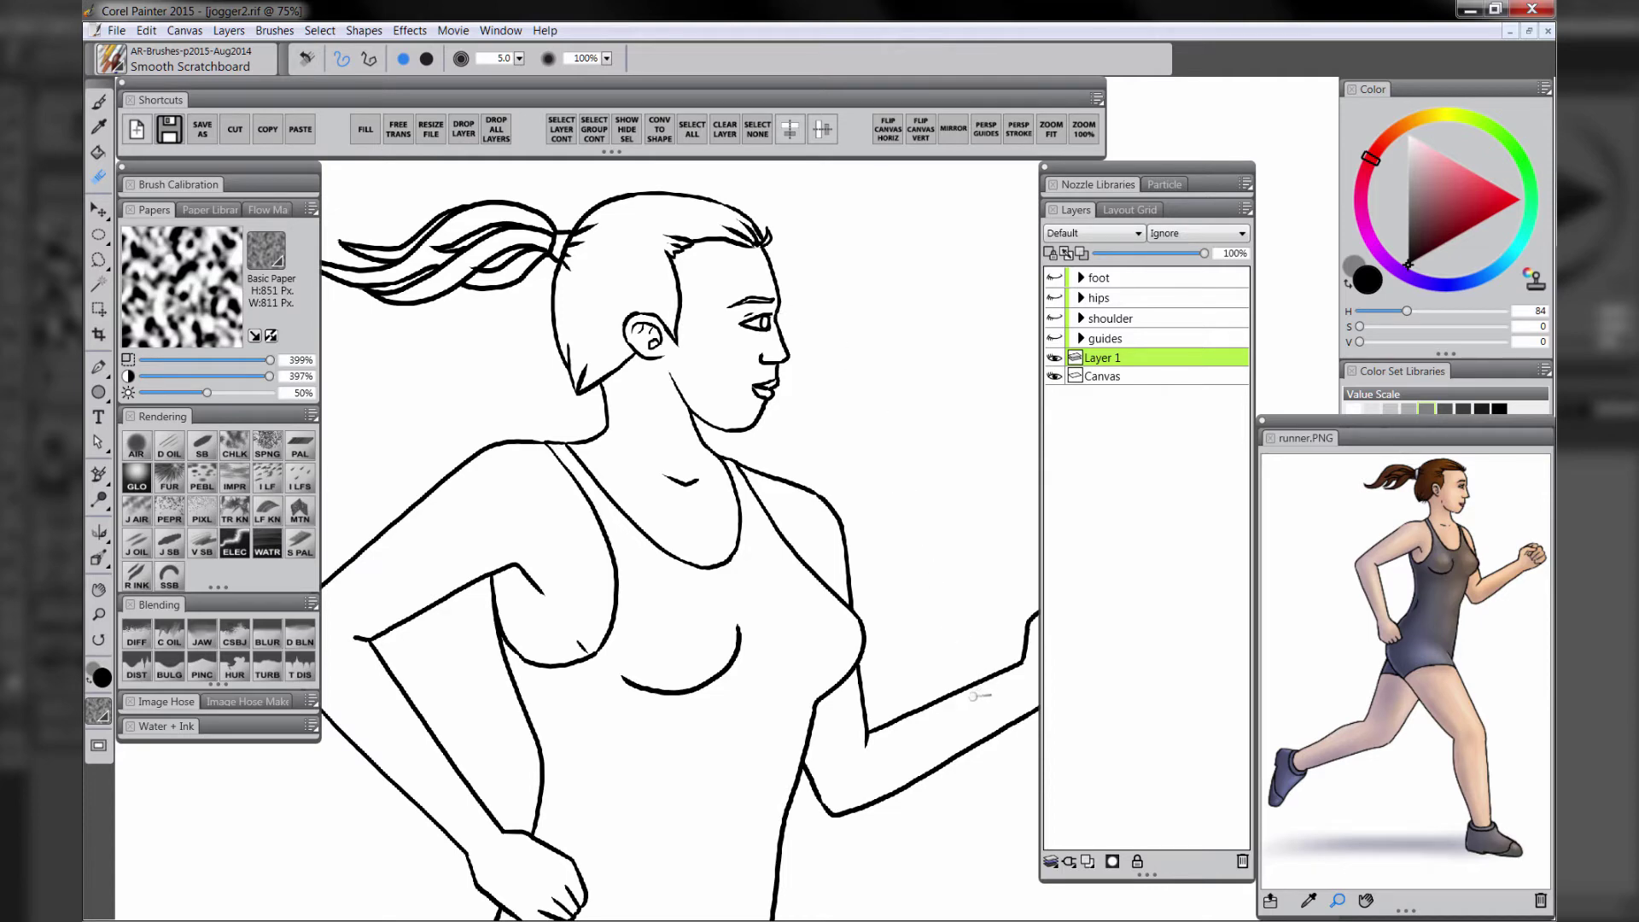
Lasso the raised front fist, cut and paste it onto a new layer, and move it back along the forearm
key(space)
drag(469, 717, 677, 479)
drag(751, 658, 659, 615)
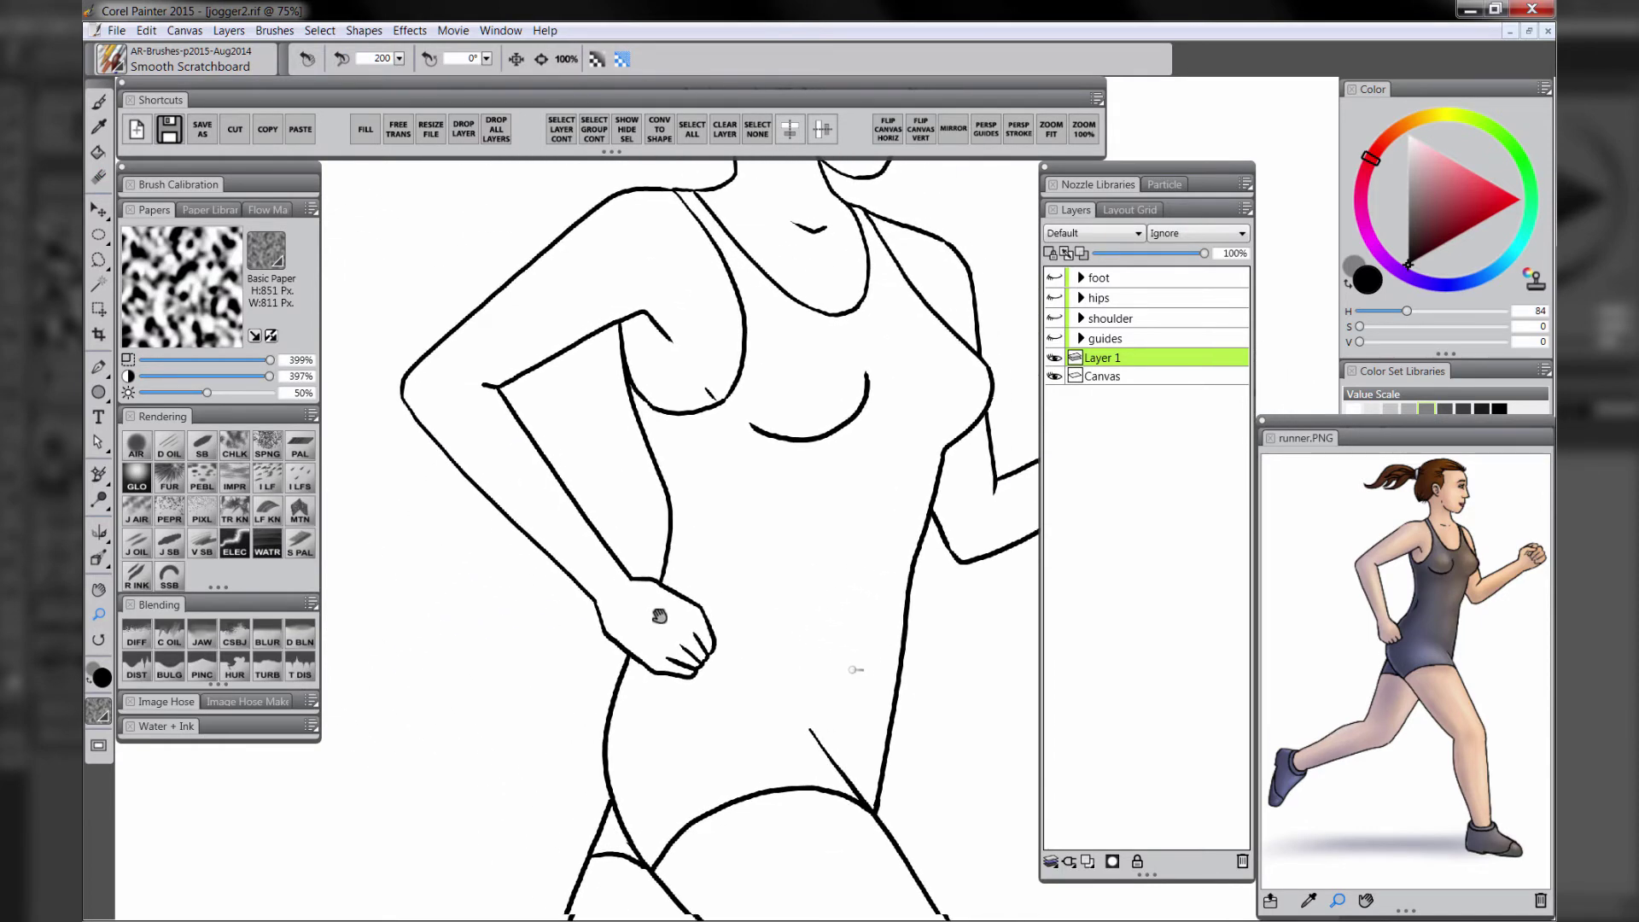
drag(723, 682, 484, 757)
drag(765, 681, 649, 681)
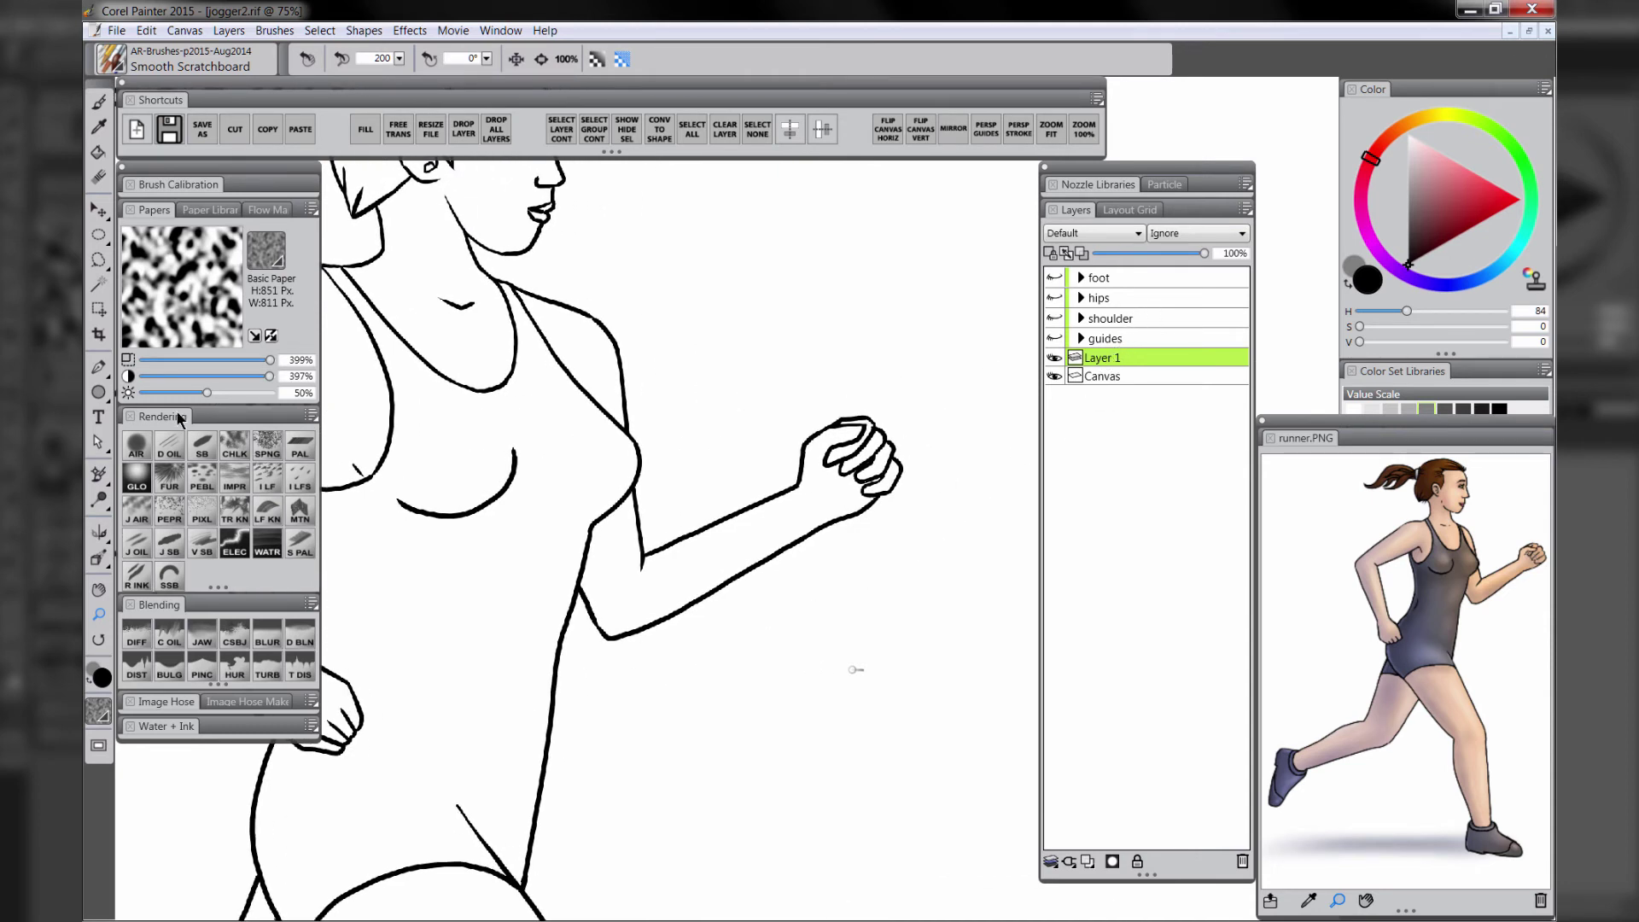
click(98, 260)
mouse_move(812, 401)
mouse_down()
mouse_move(789, 456)
mouse_move(825, 533)
mouse_move(922, 433)
mouse_move(825, 382)
mouse_up()
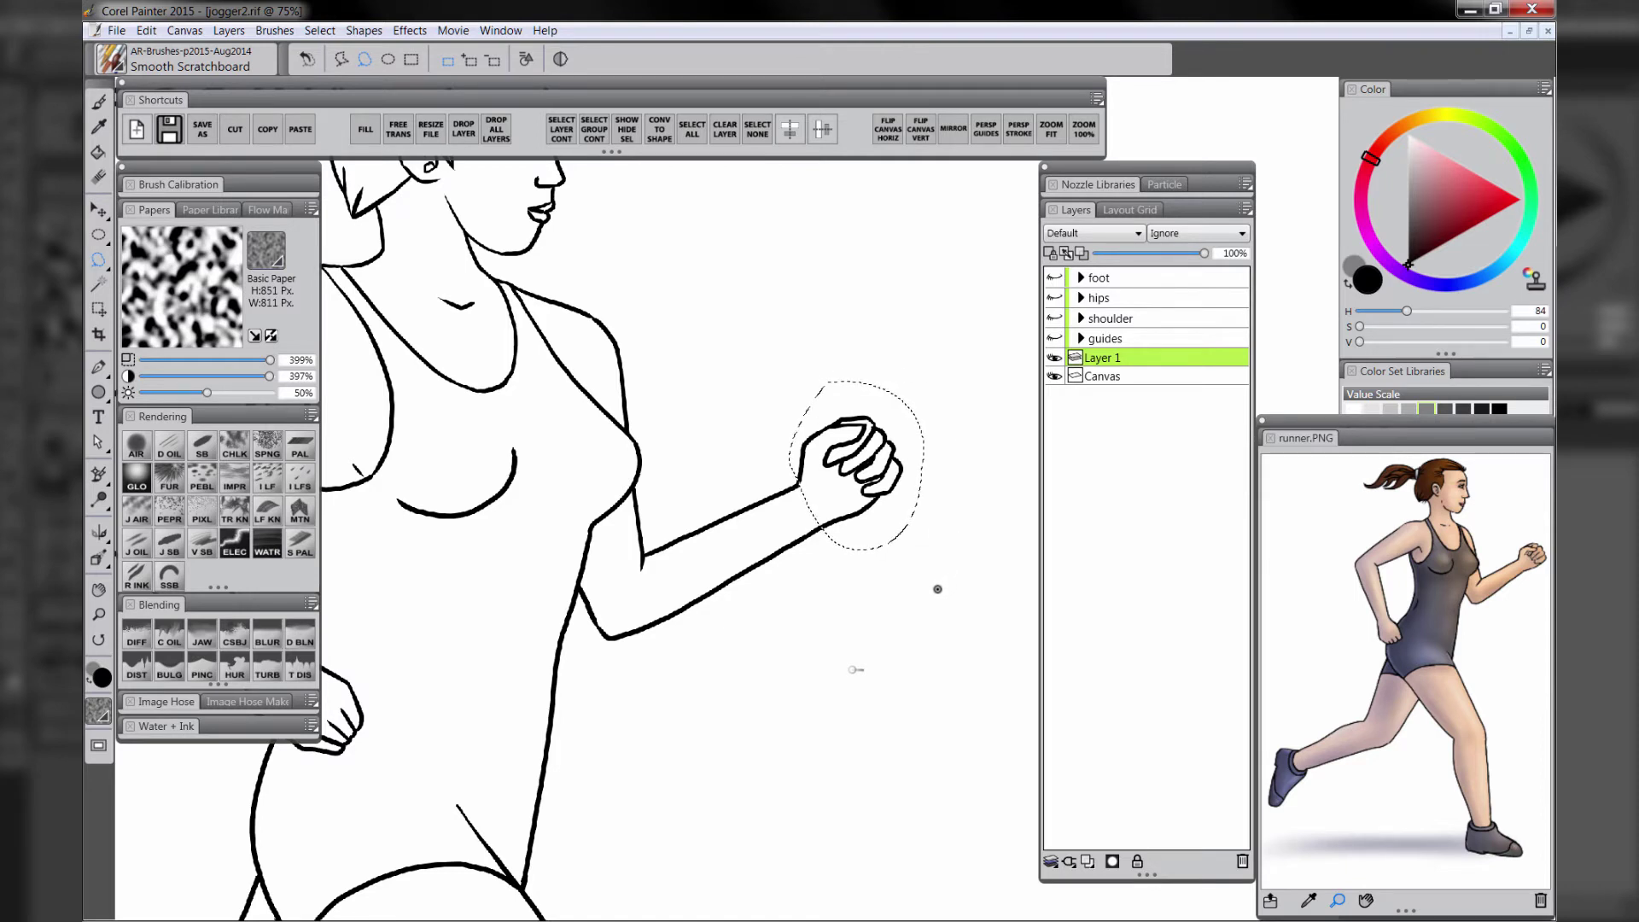
key(Delete)
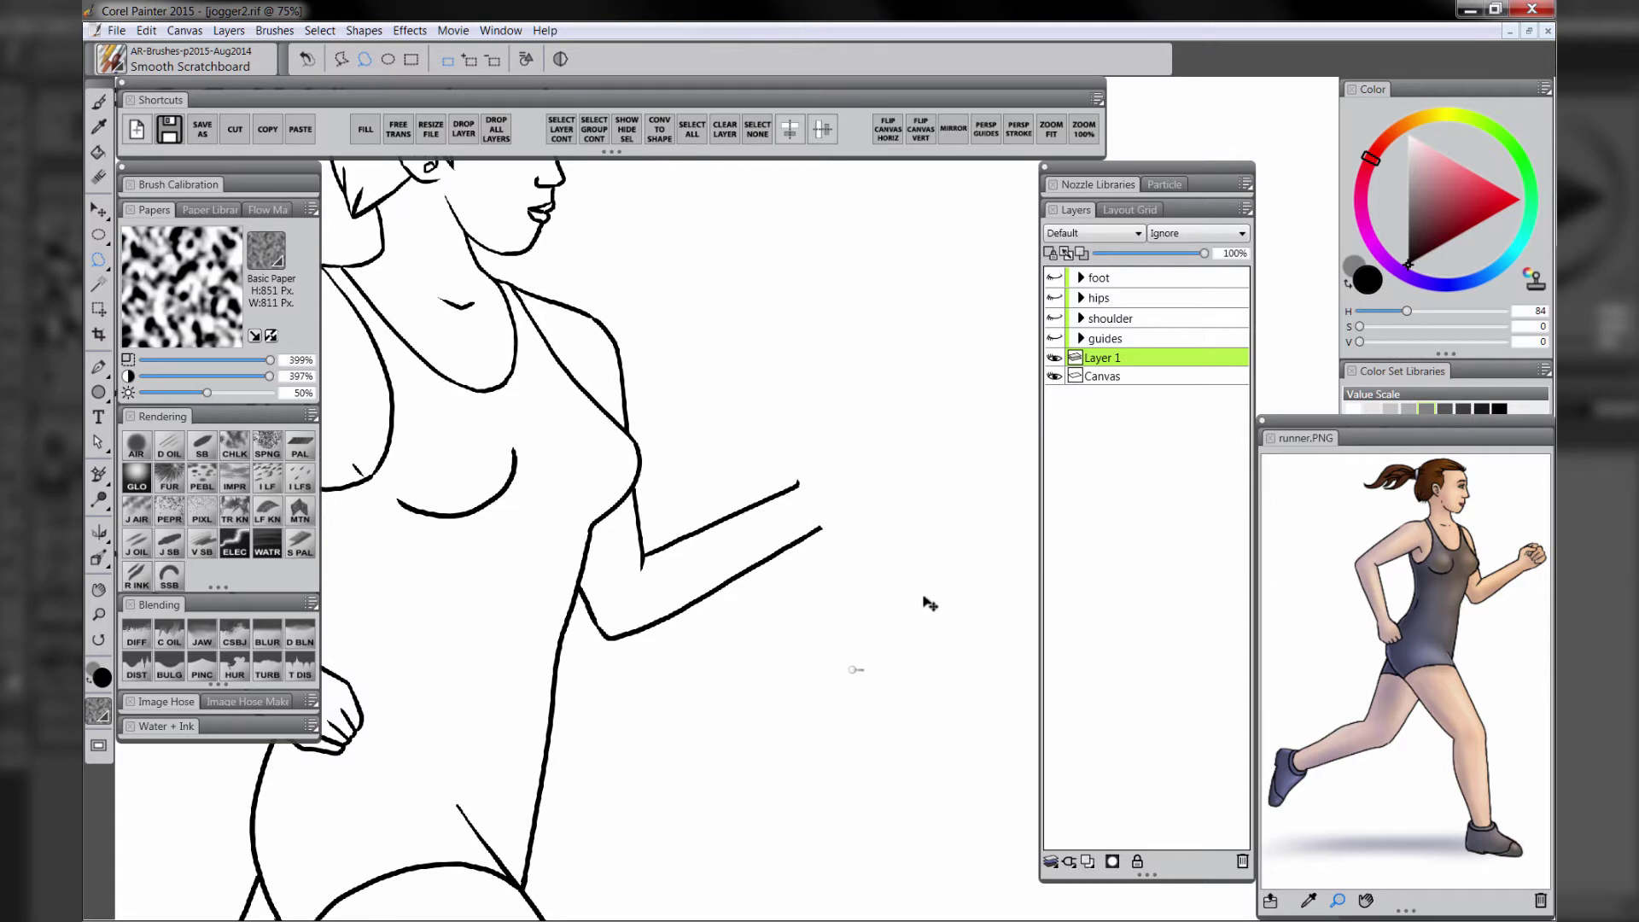
key(ctrl+v)
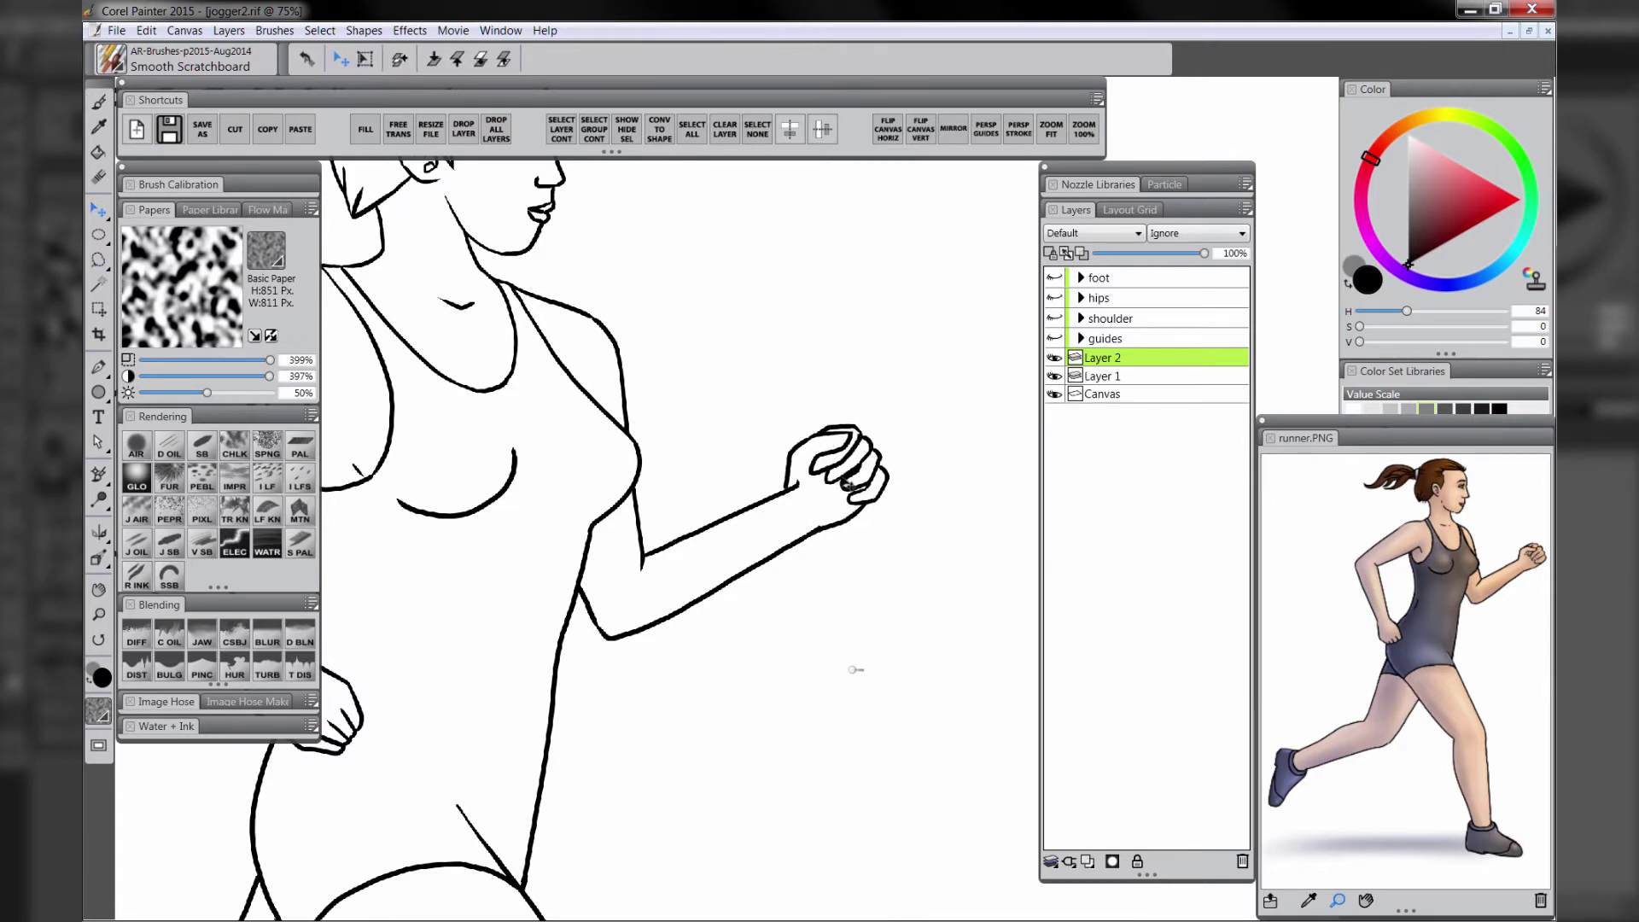
mouse_move(848, 484)
mouse_down()
mouse_move(835, 492)
mouse_move(893, 464)
mouse_move(857, 484)
mouse_up()
Check the fist against the whole figure and nudge it into line with the wrist
click(99, 614)
alt+click(779, 553)
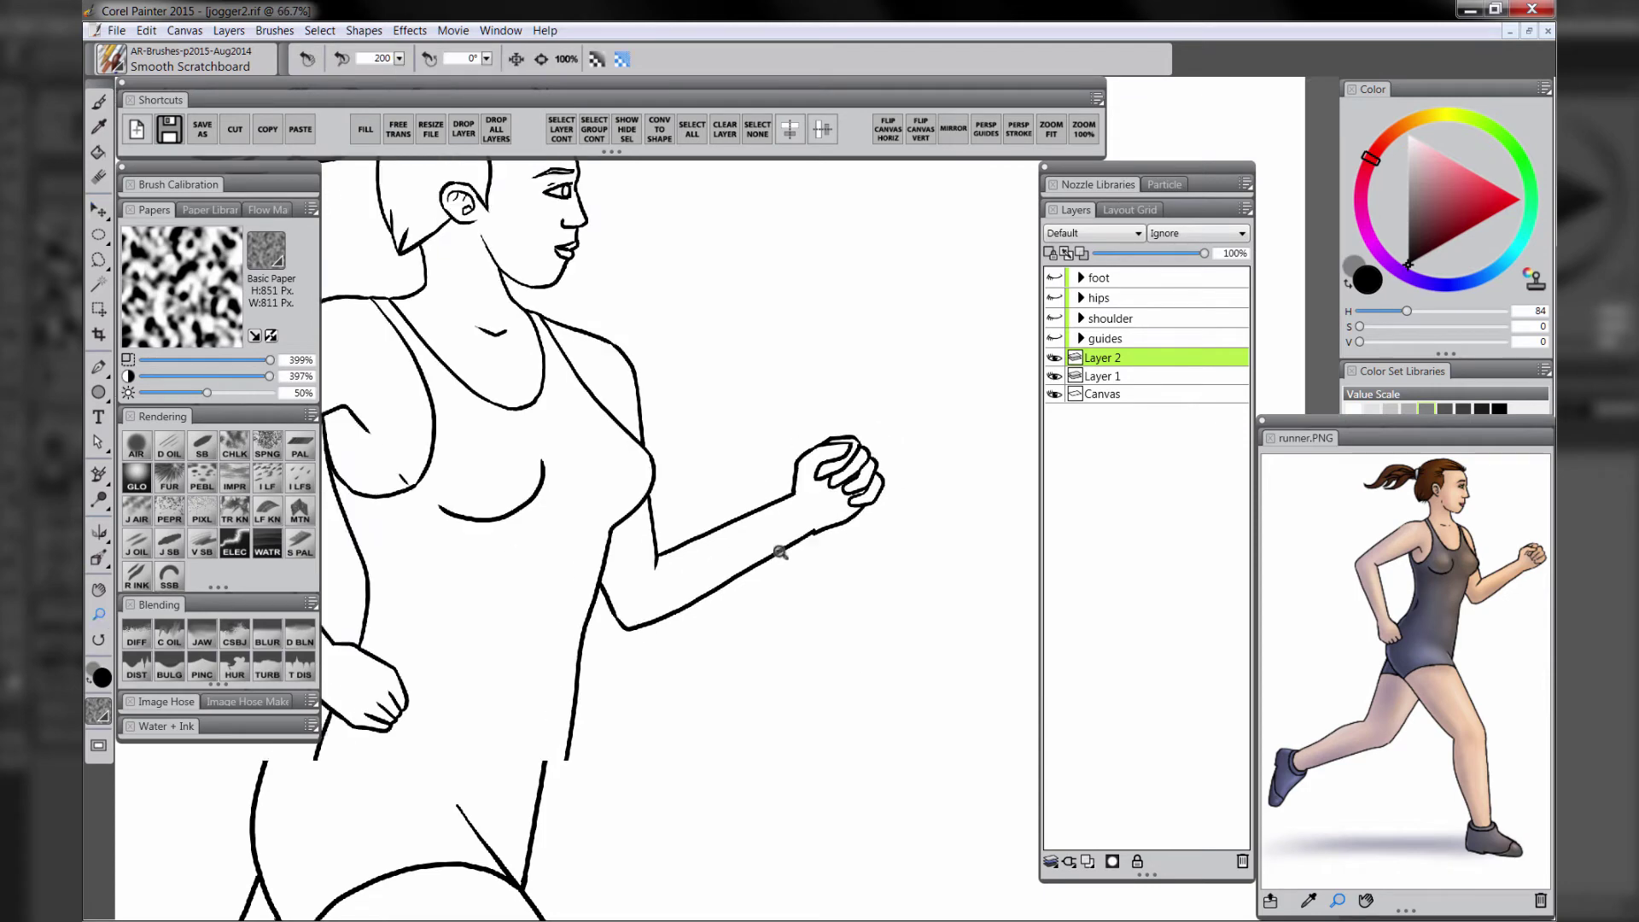
alt+click(780, 552)
alt+click(777, 567)
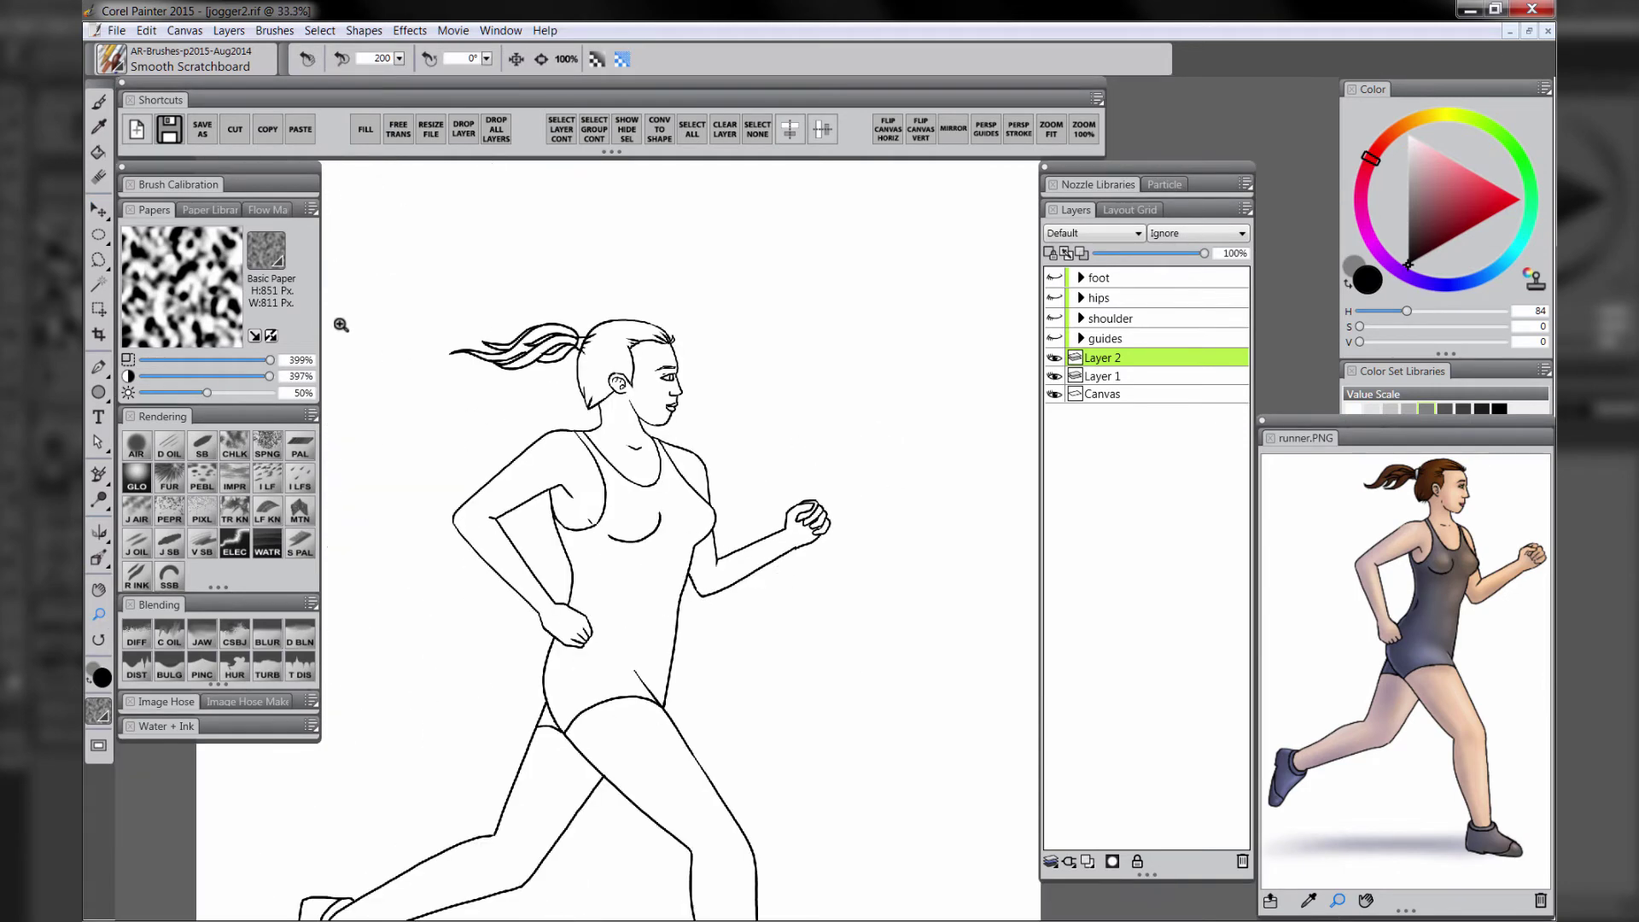
click(99, 210)
drag(813, 533, 815, 531)
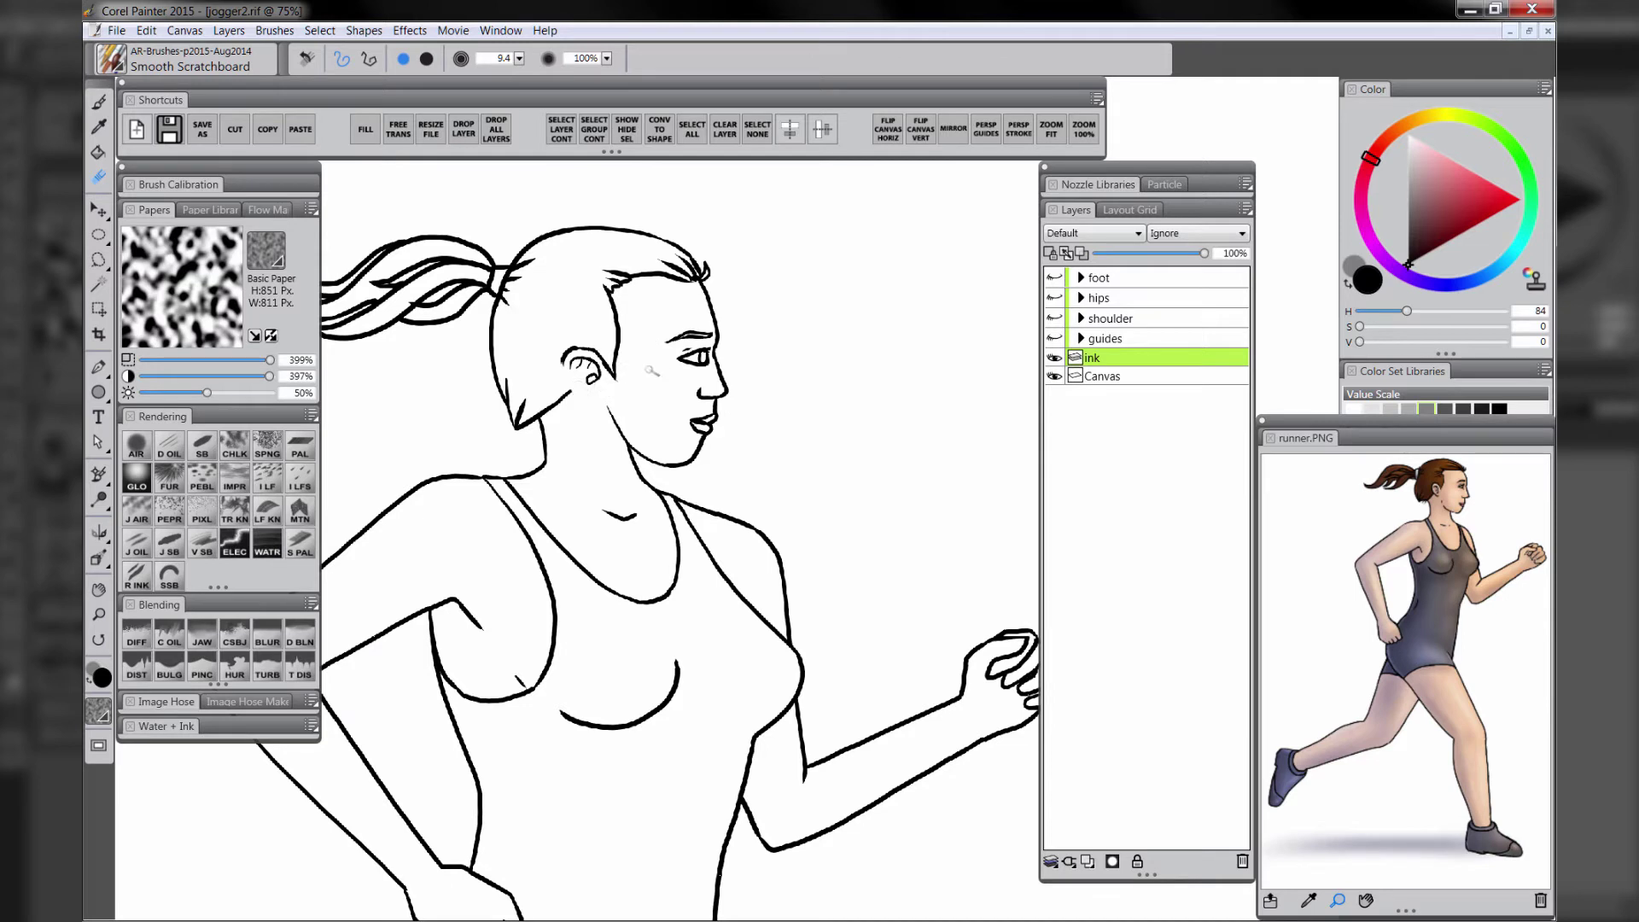
Draw two horizontal red guide lines on a new layer, running back across the head from the brow and the nose base
key(b)
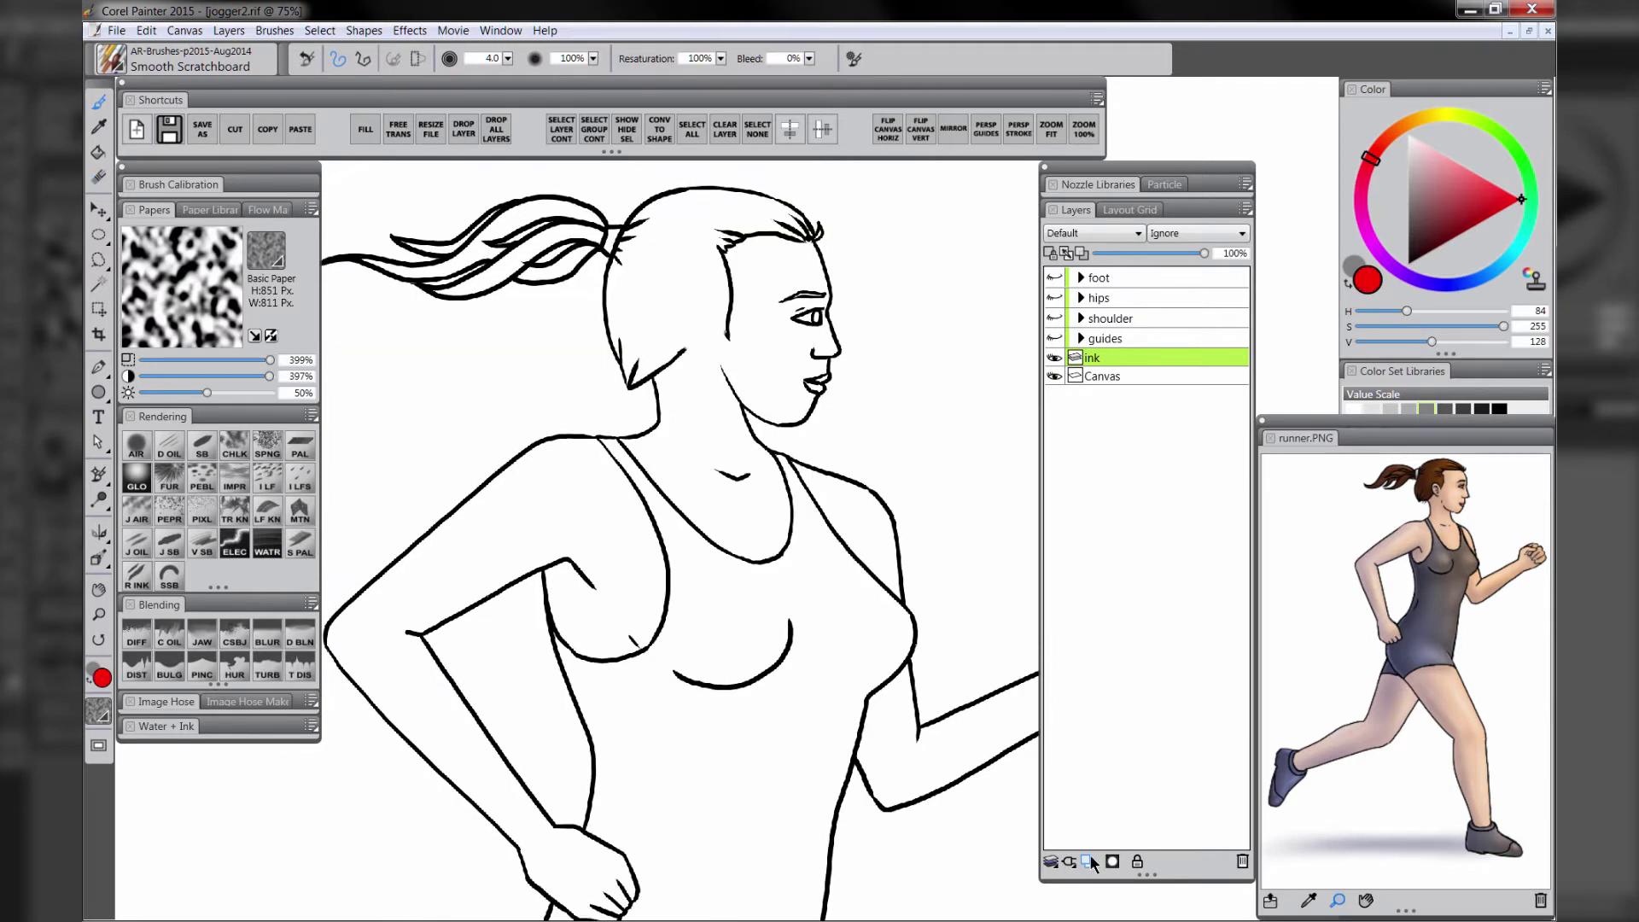
click(1087, 861)
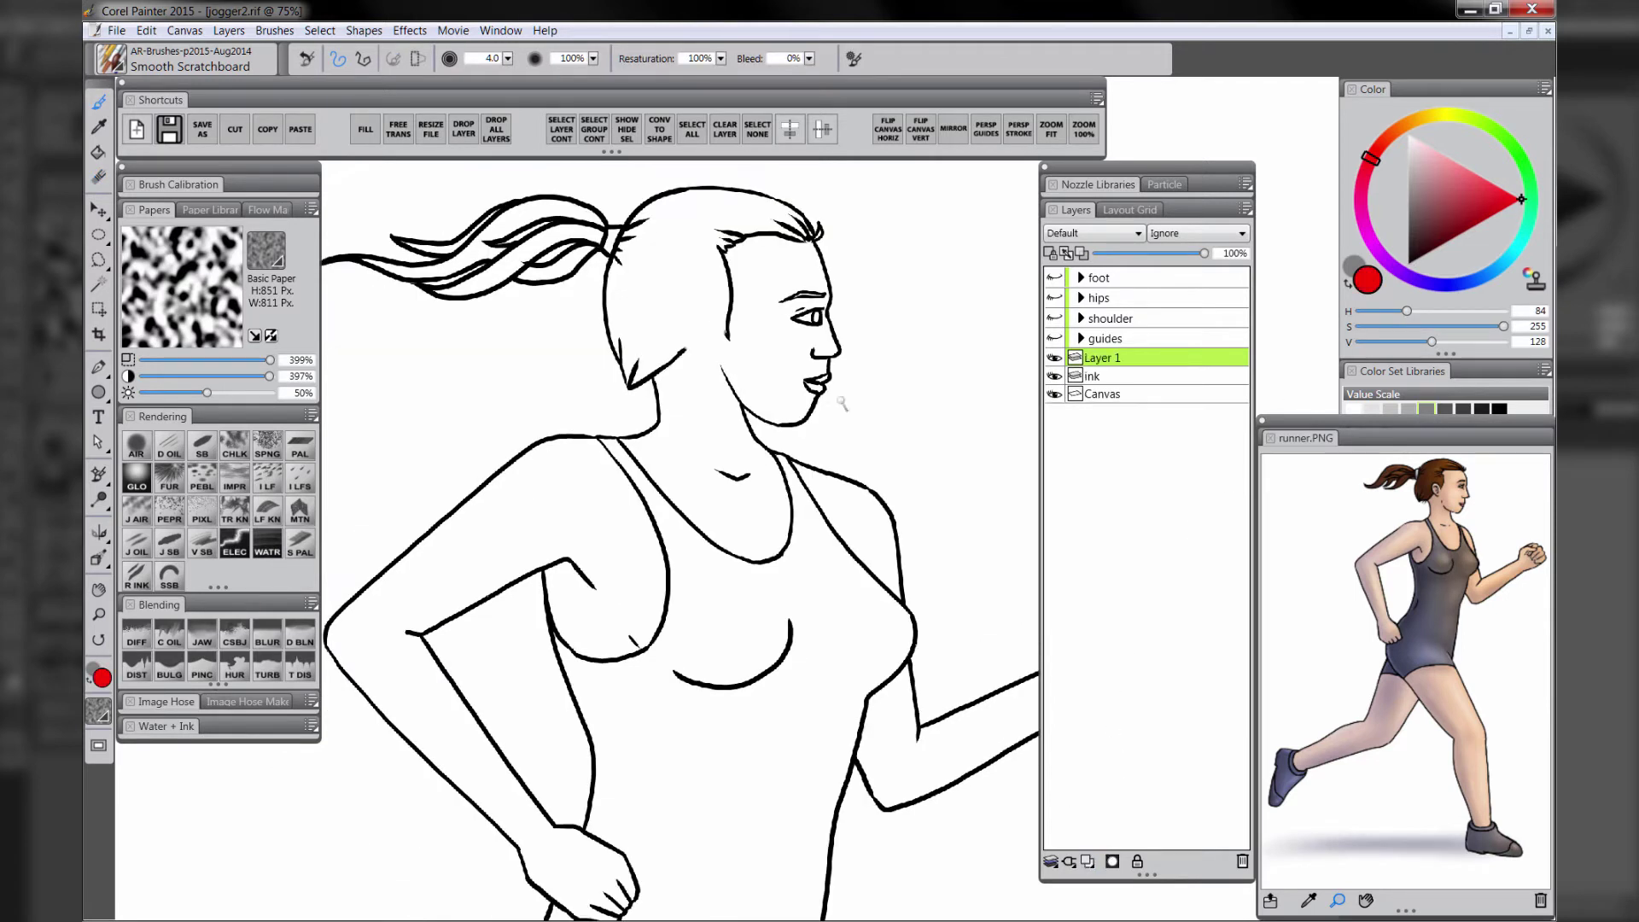
mouse_move(811, 291)
mouse_down()
mouse_move(641, 296)
mouse_move(824, 291)
mouse_up()
drag(811, 357, 600, 357)
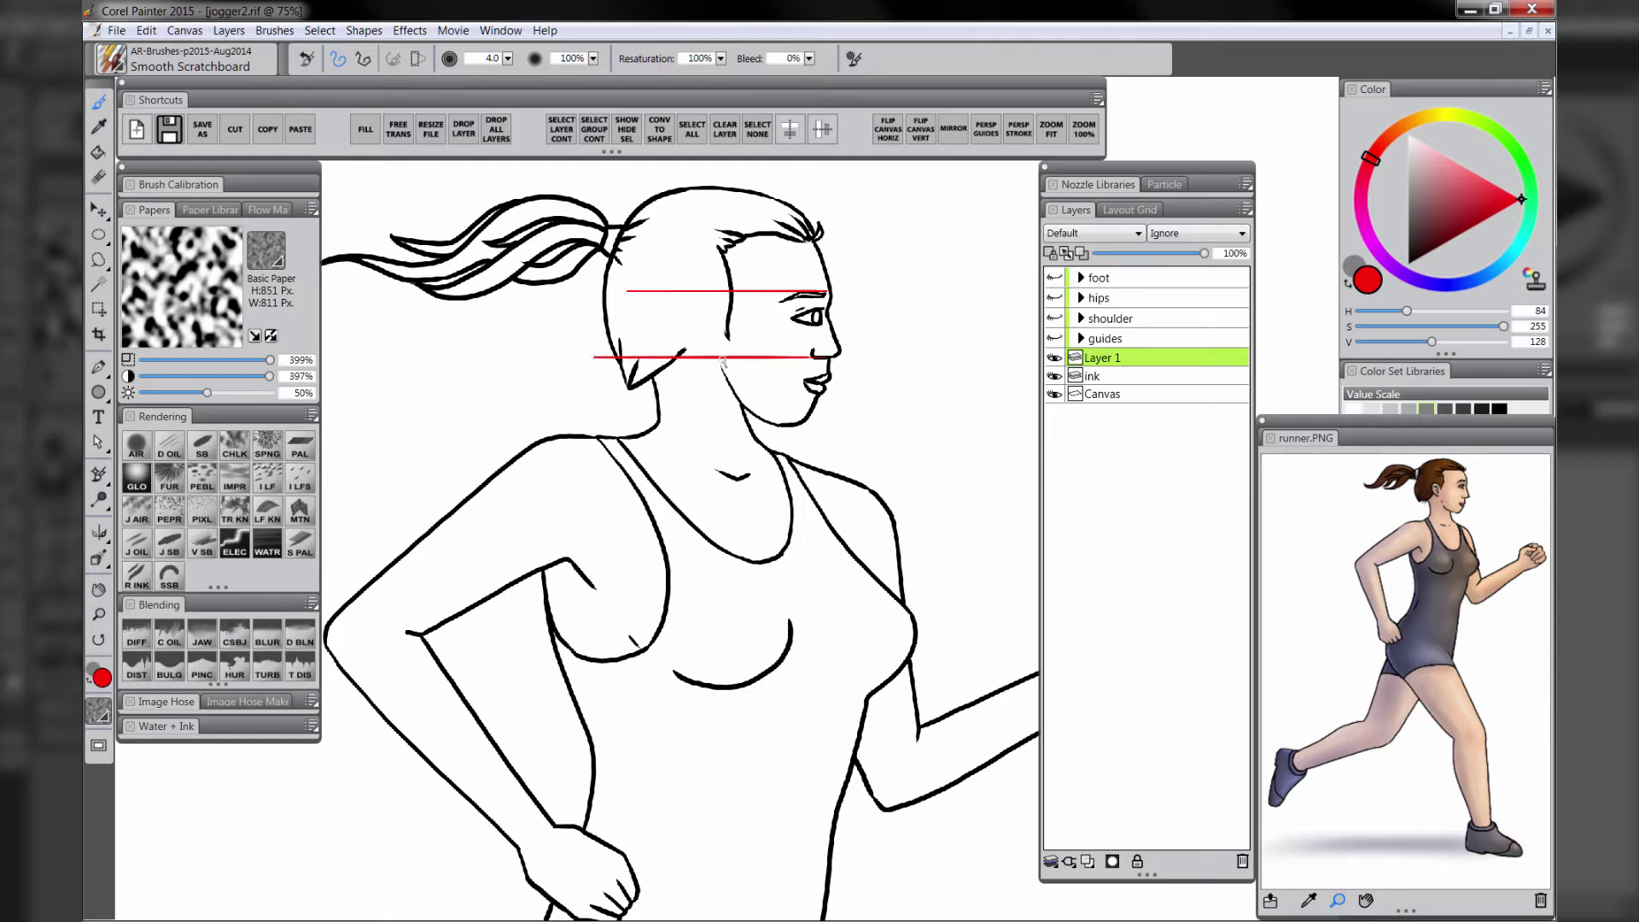
Ink a new ear in black at brush size 4.5 between the guide lines on the ink layer, and delete the guide line layer
click(1113, 376)
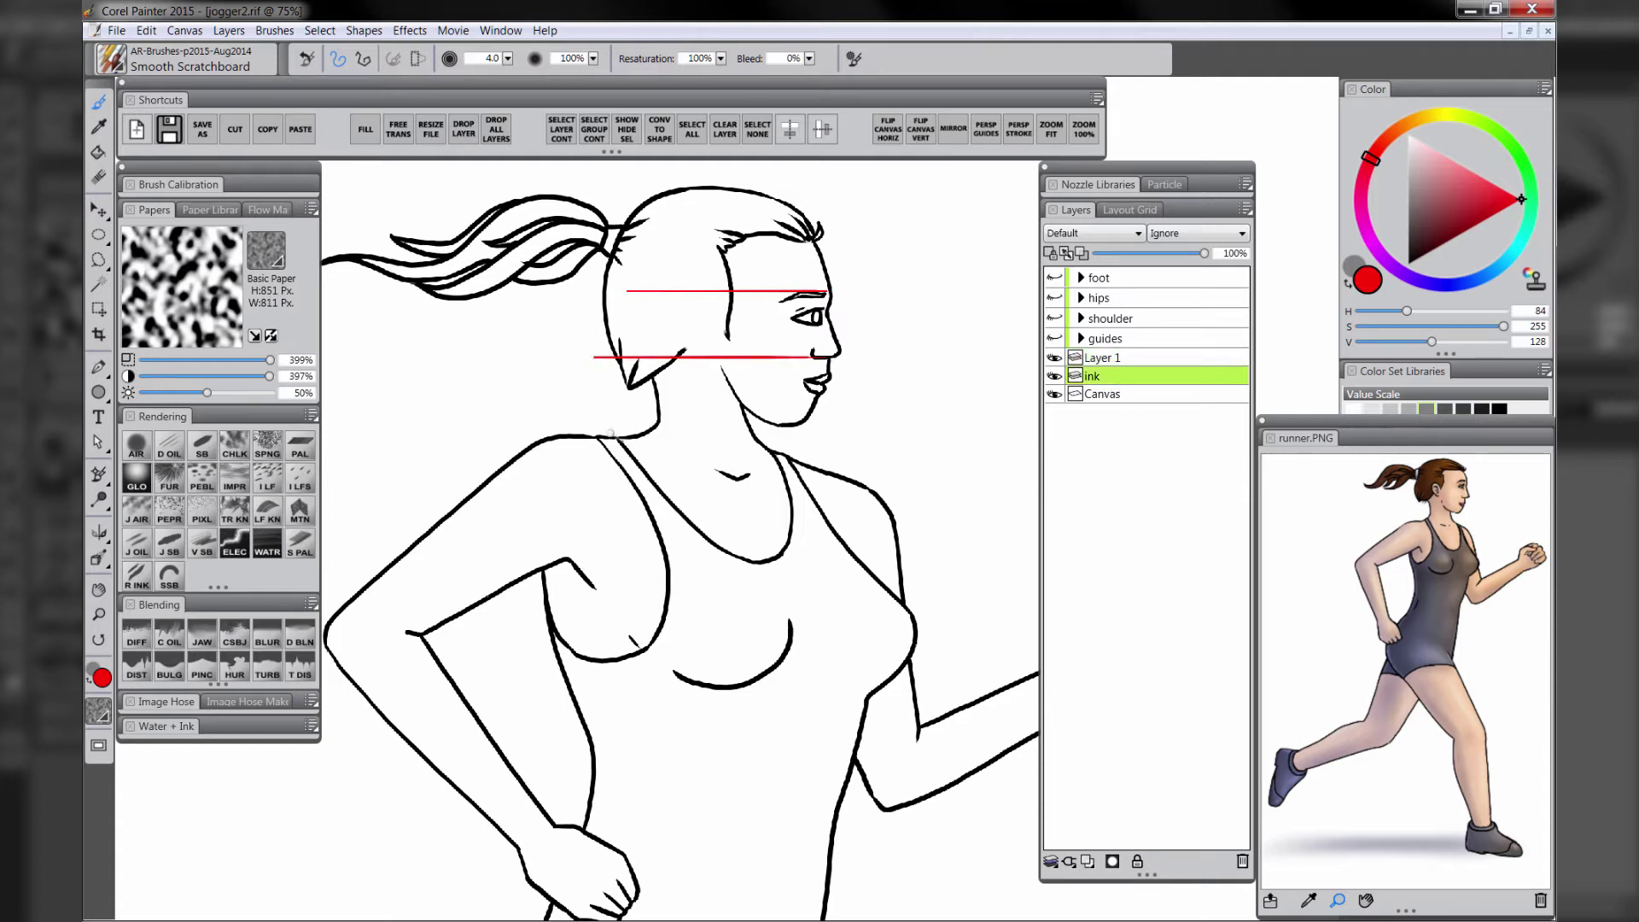
key(bracketright)
click(1406, 265)
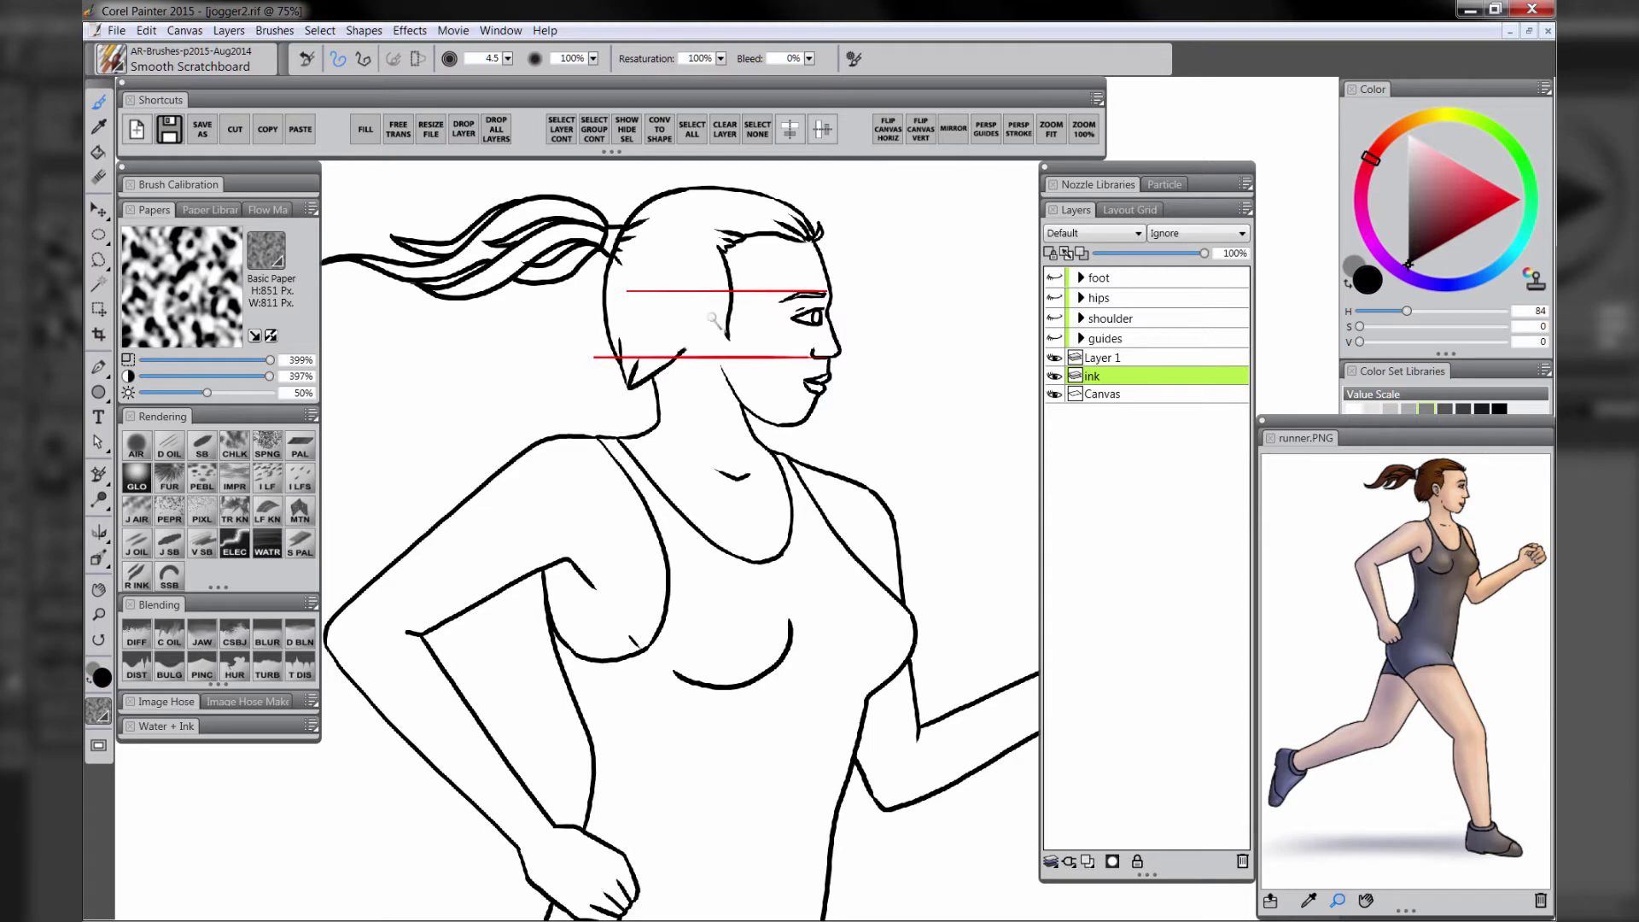
mouse_move(709, 308)
mouse_down()
mouse_move(679, 321)
mouse_move(708, 350)
mouse_move(680, 354)
mouse_up()
key(ctrl+z)
mouse_move(709, 334)
mouse_down()
mouse_move(696, 341)
mouse_move(693, 310)
mouse_up()
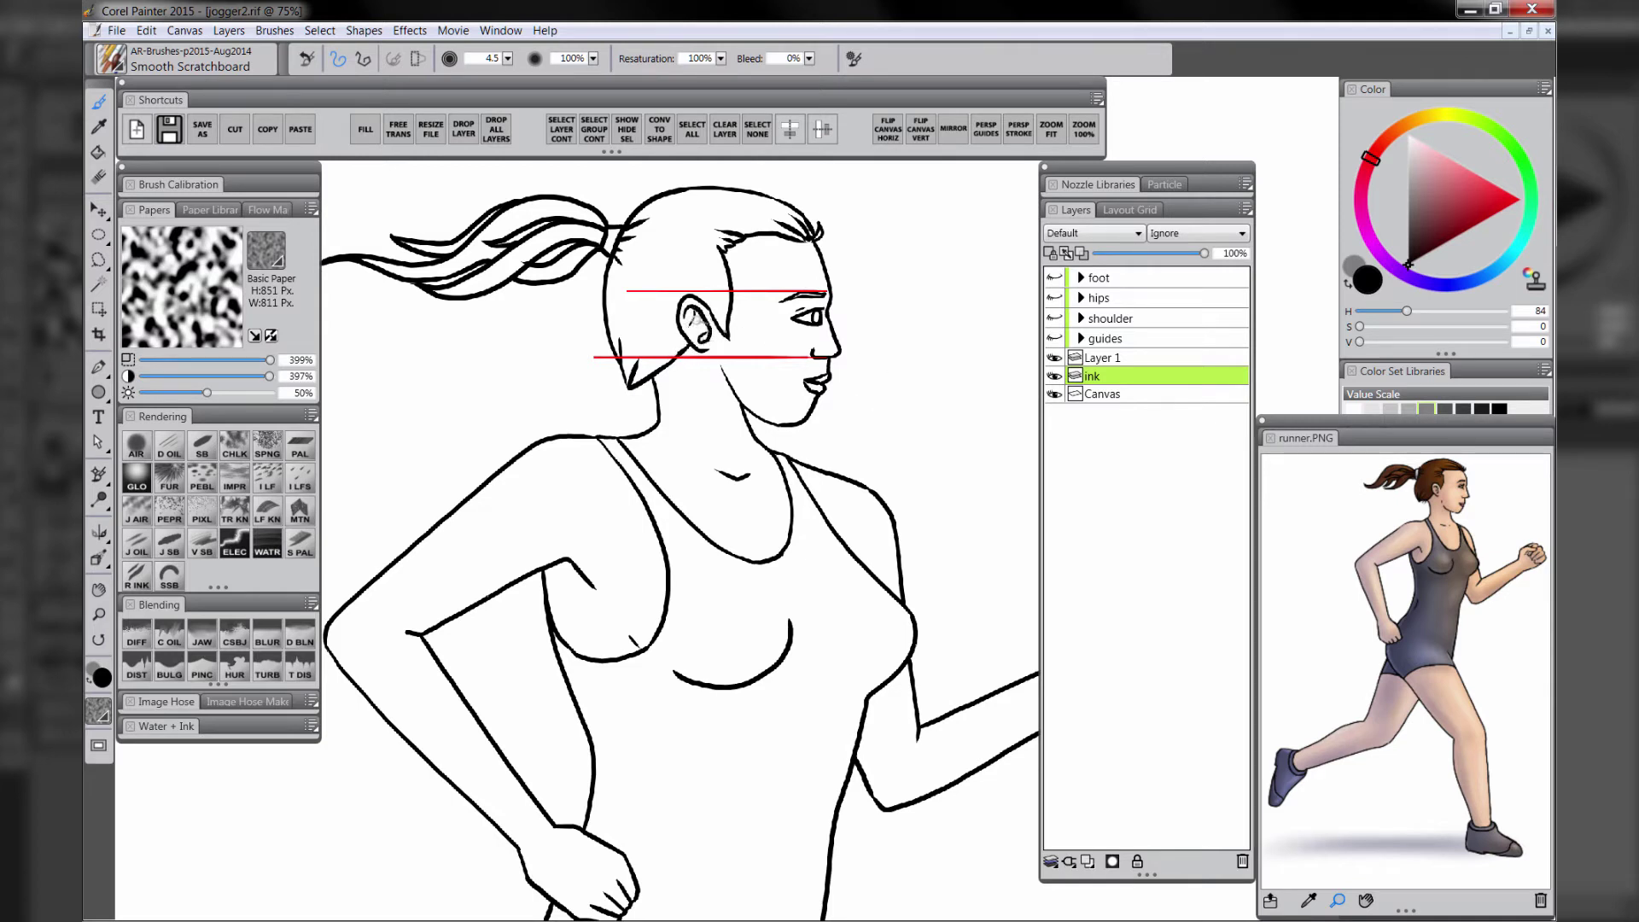
click(1120, 360)
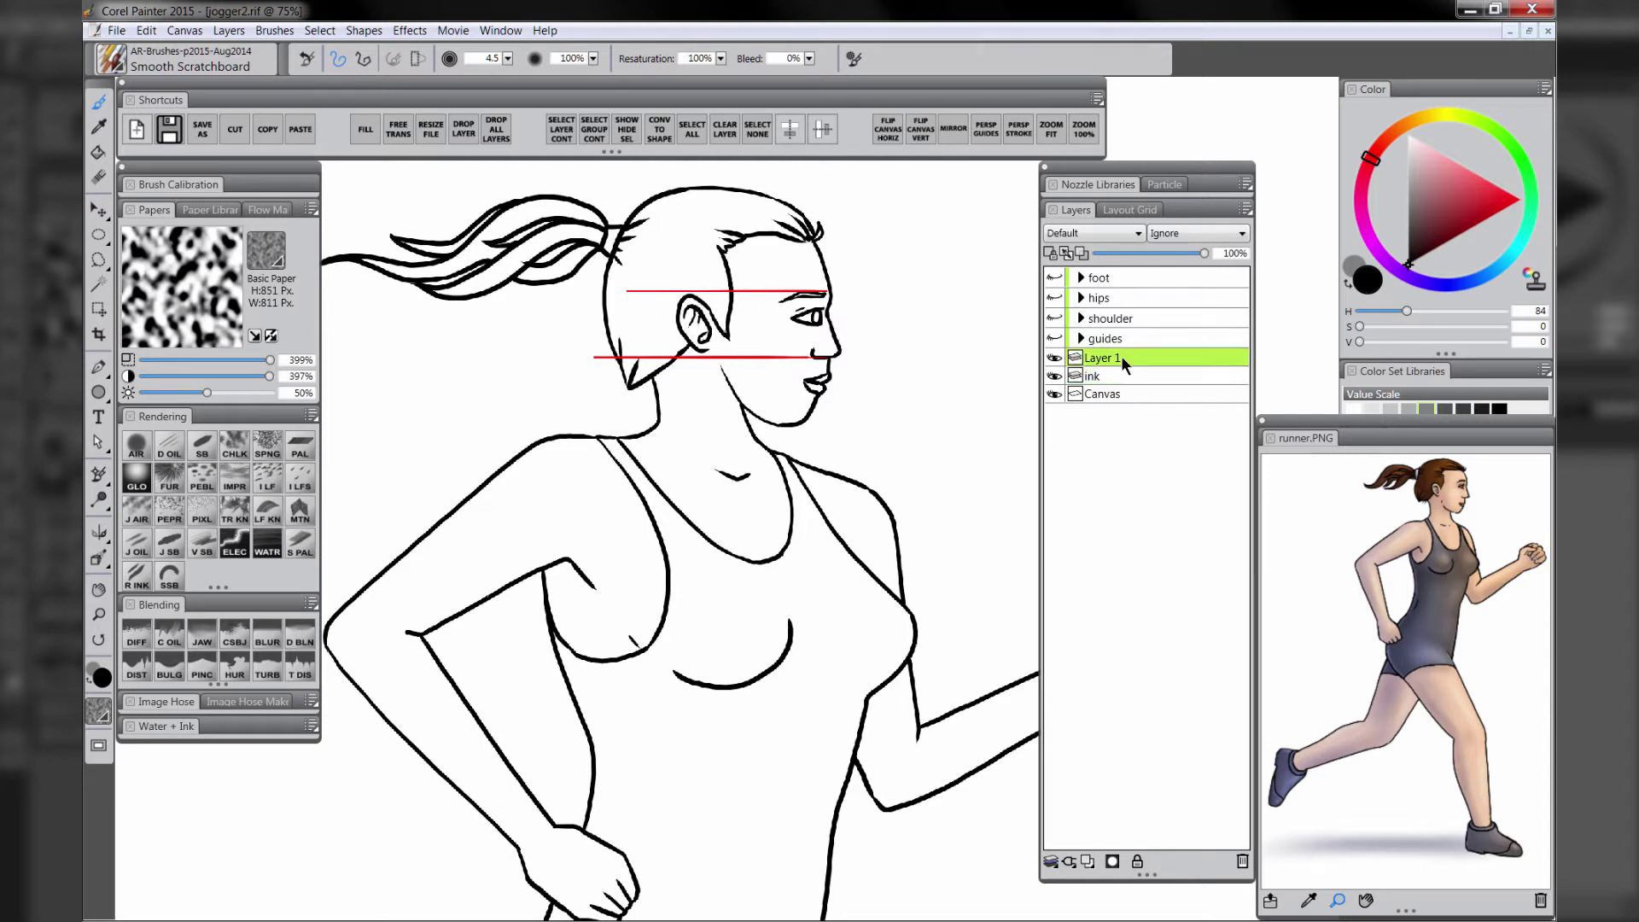
click(1243, 861)
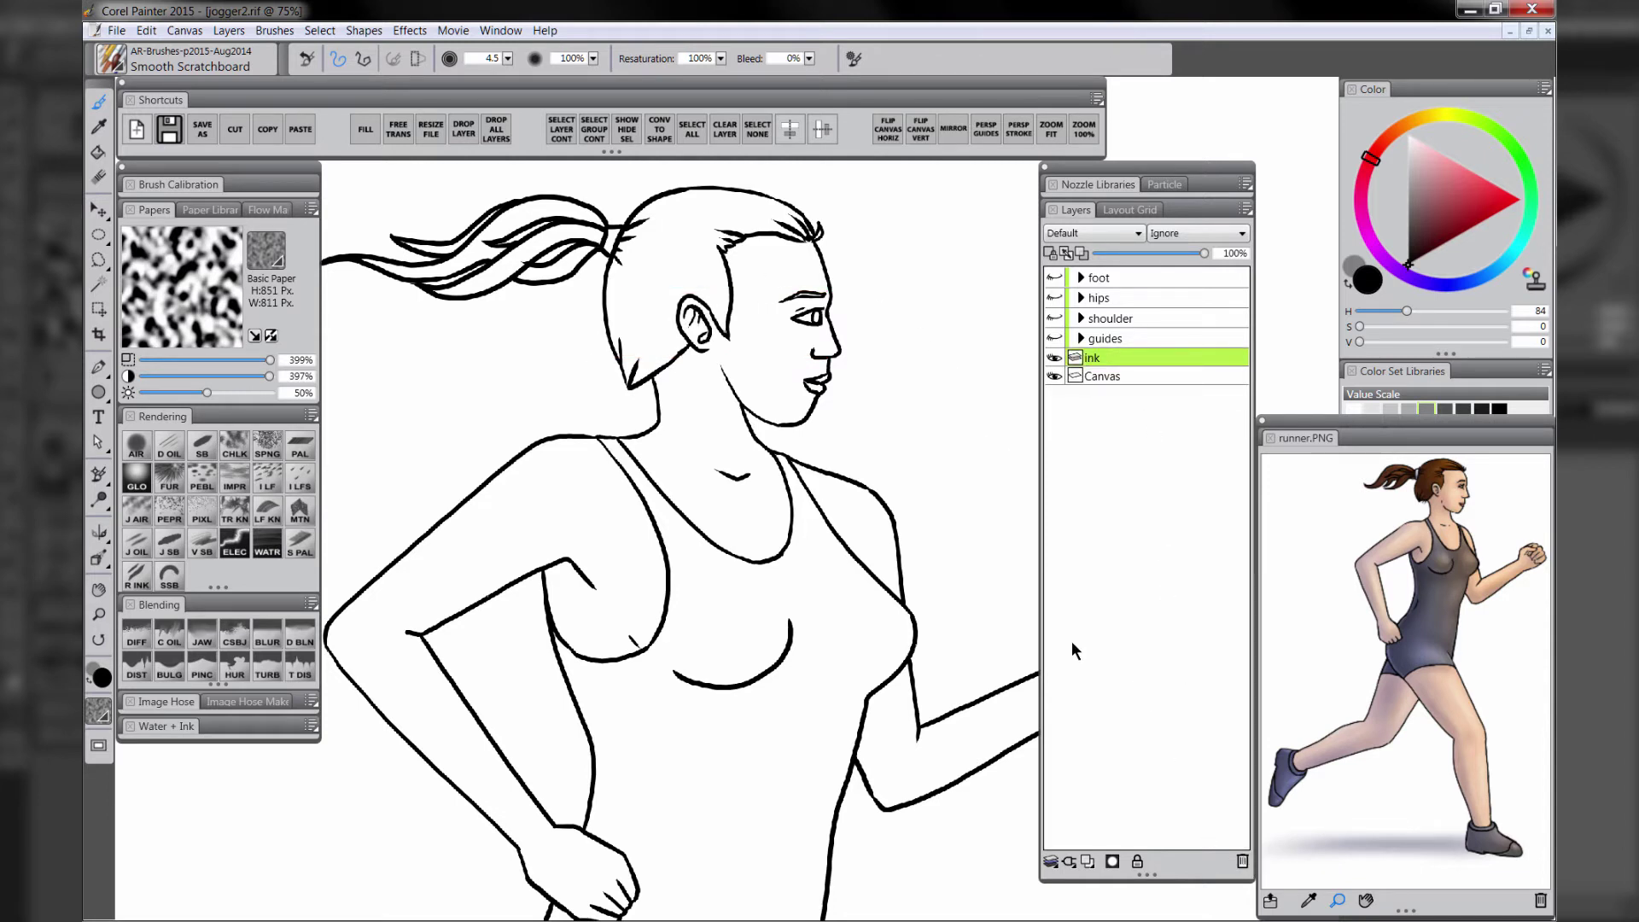
Lasso the far shoulder's outline, cut and paste it onto a new layer, and move it slightly inward toward the torso
key(ctrl+minus)
click(100, 259)
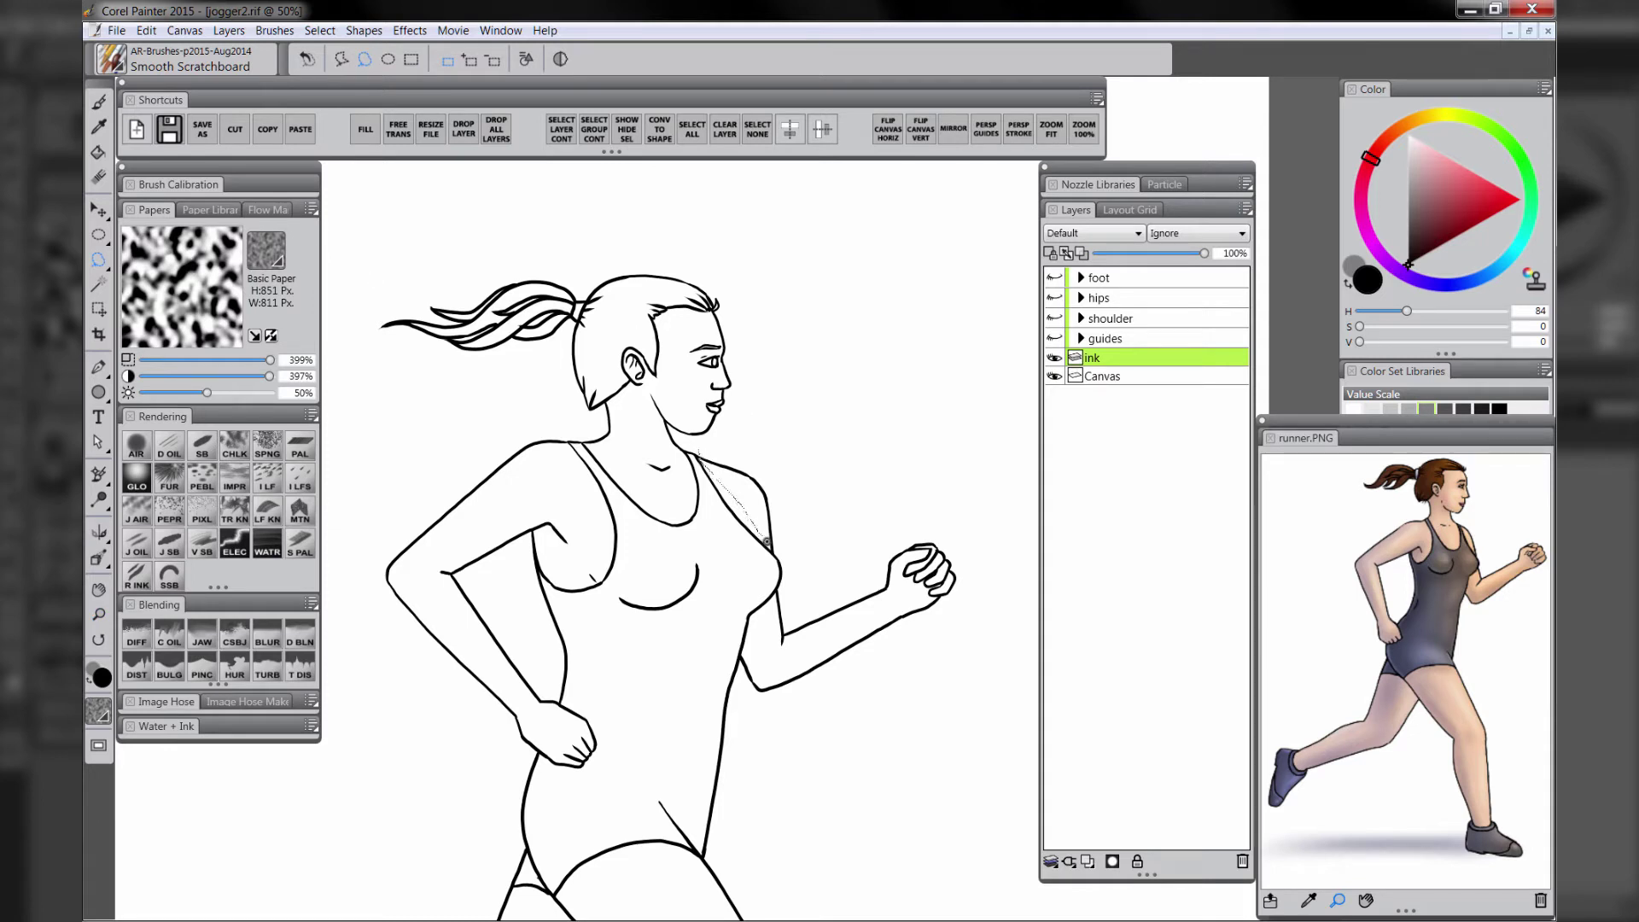
mouse_move(778, 554)
mouse_down()
mouse_move(788, 523)
mouse_move(745, 458)
mouse_move(702, 444)
mouse_up()
key(ctrl+x)
key(ctrl+v)
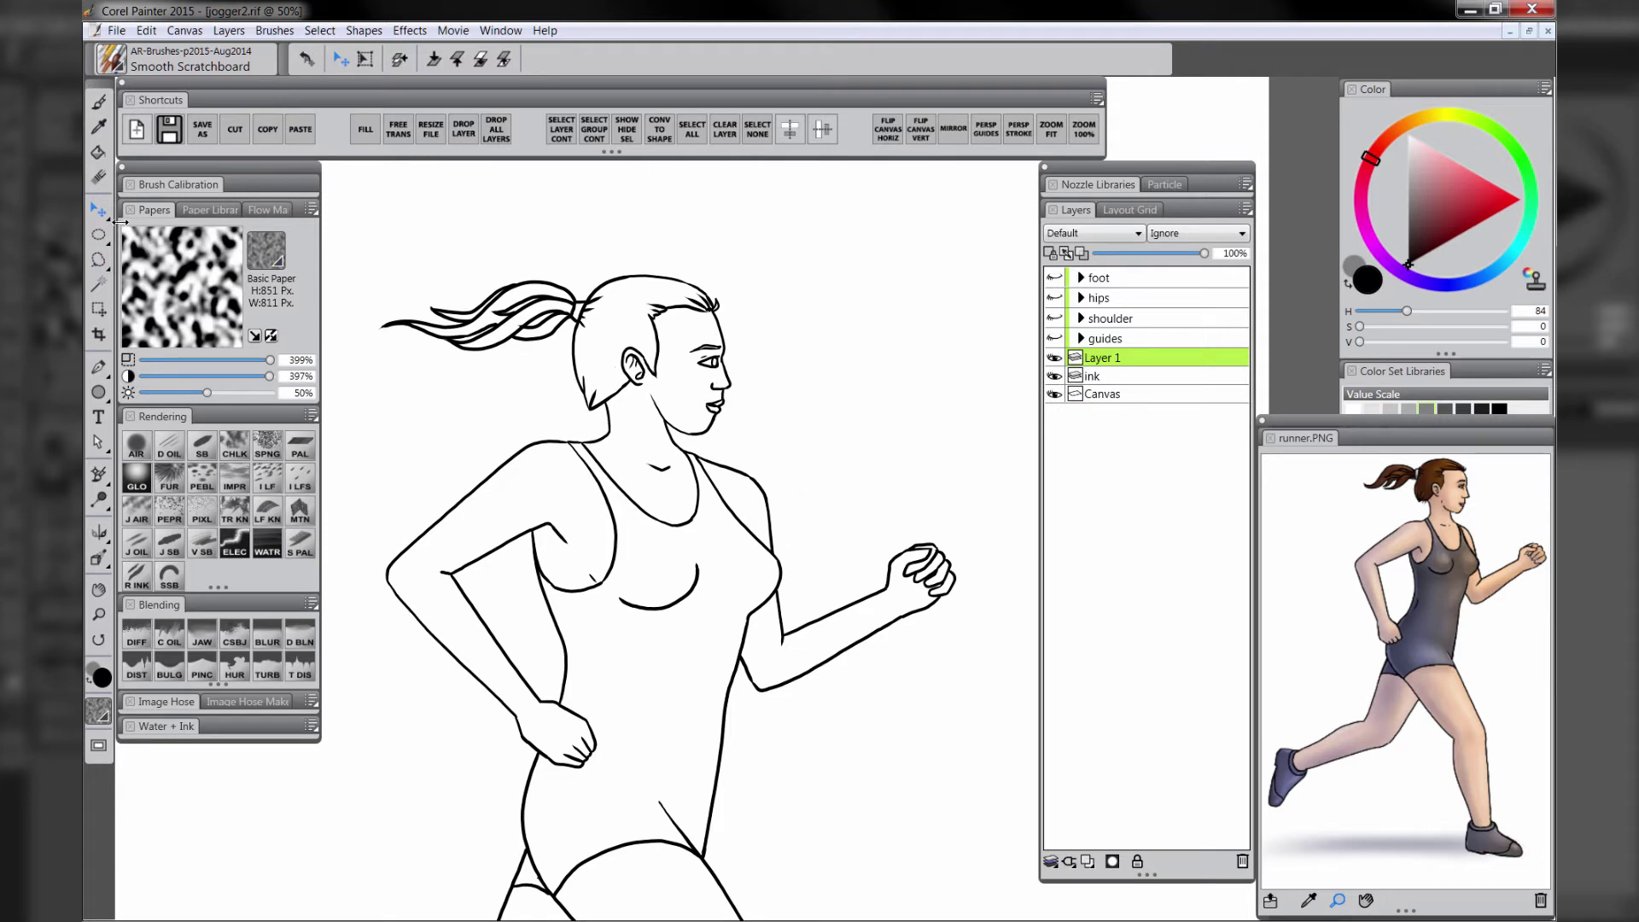
drag(777, 529, 773, 516)
Erase the far upper arm's old front line between shoulder and elbow, and merge the moved shoulder piece with the ink layer
key(n)
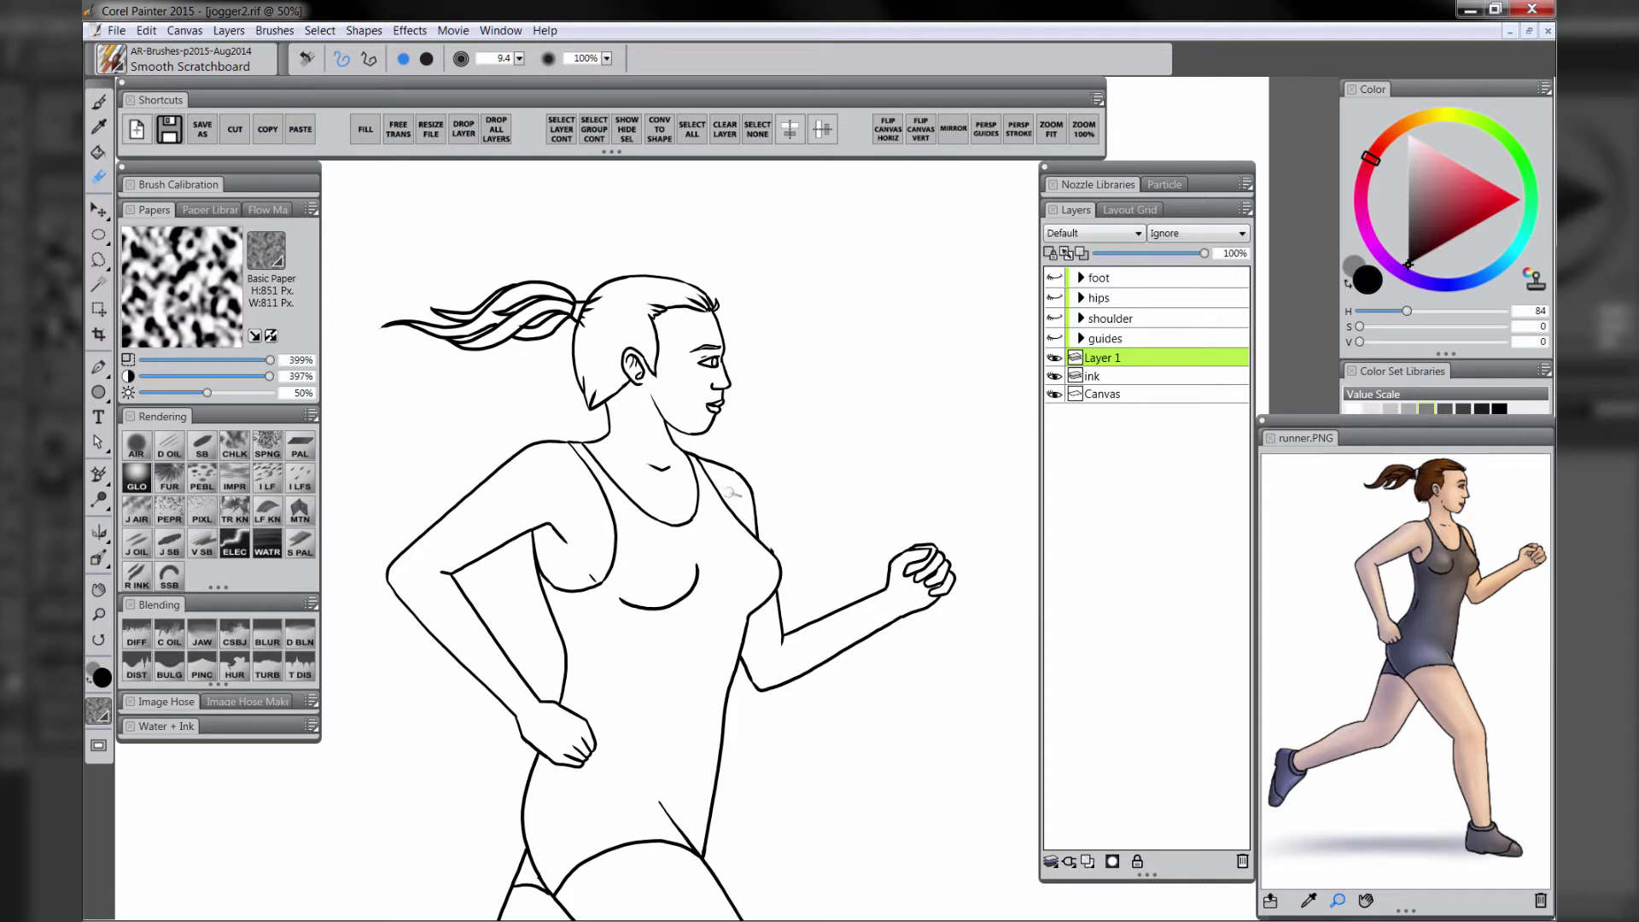
click(1106, 375)
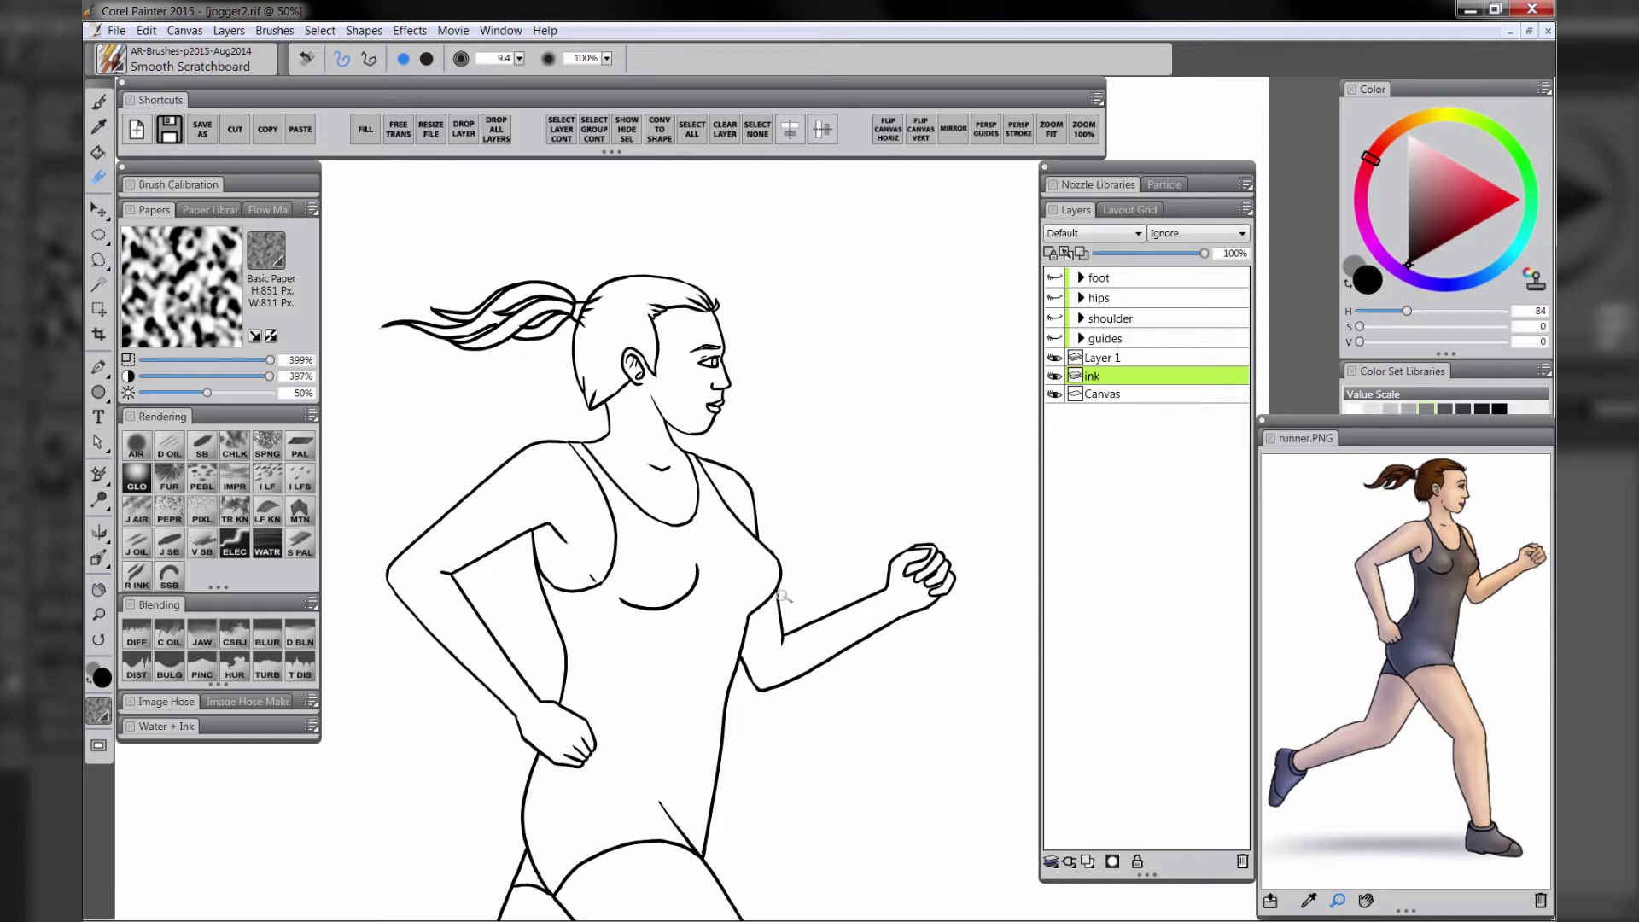
drag(779, 601, 780, 639)
shift+click(1114, 357)
key(ctrl+e)
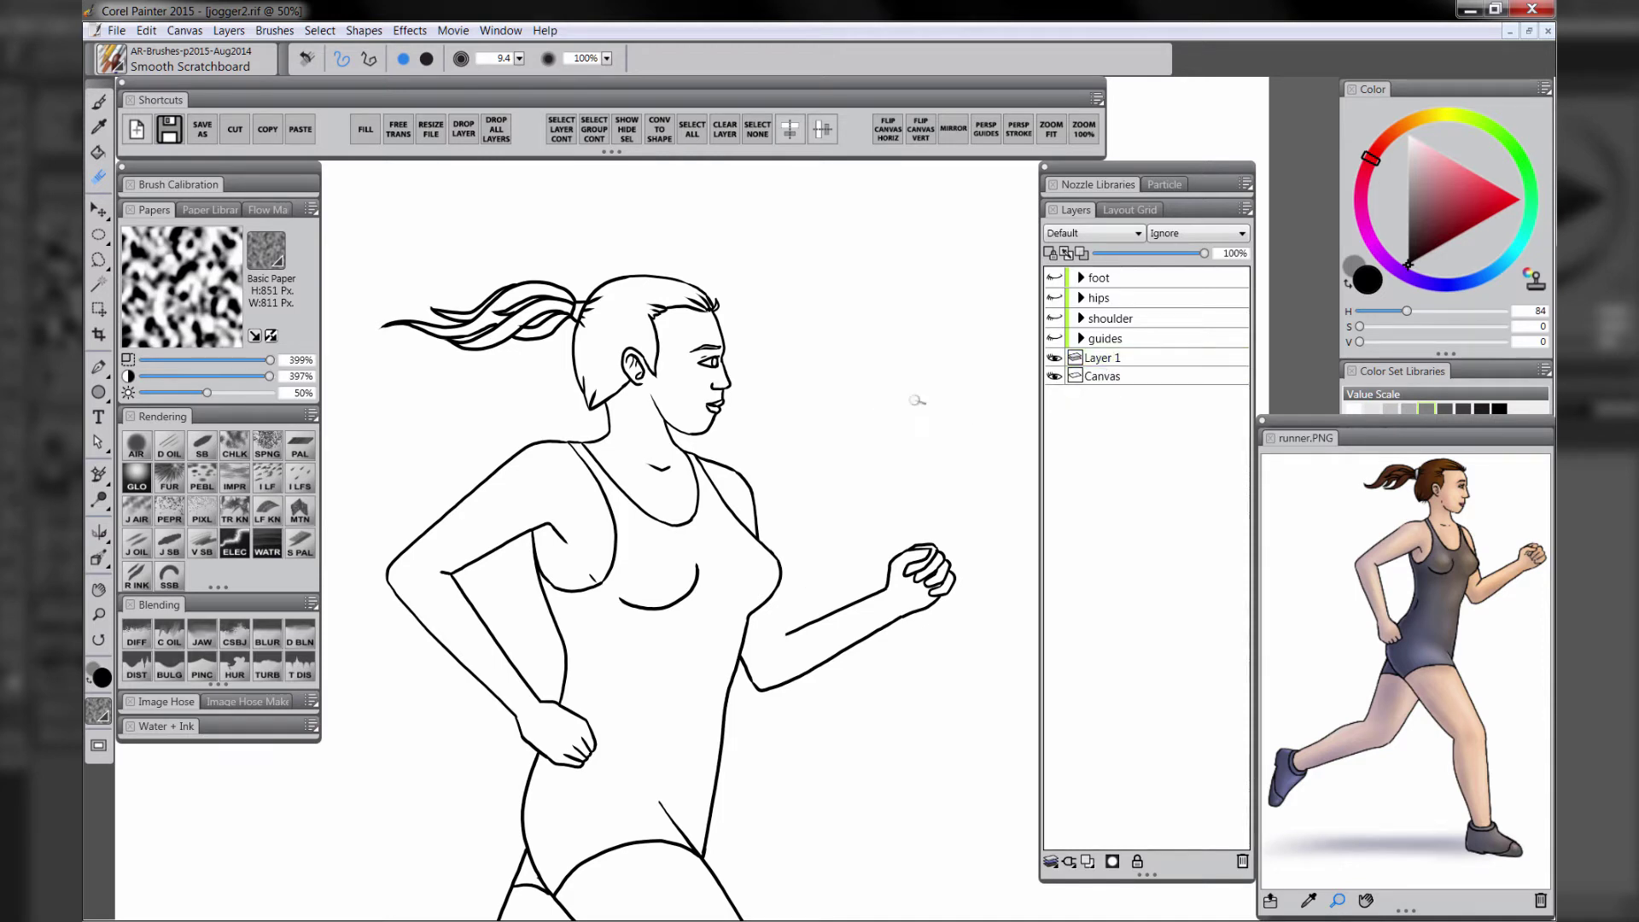
click(1110, 359)
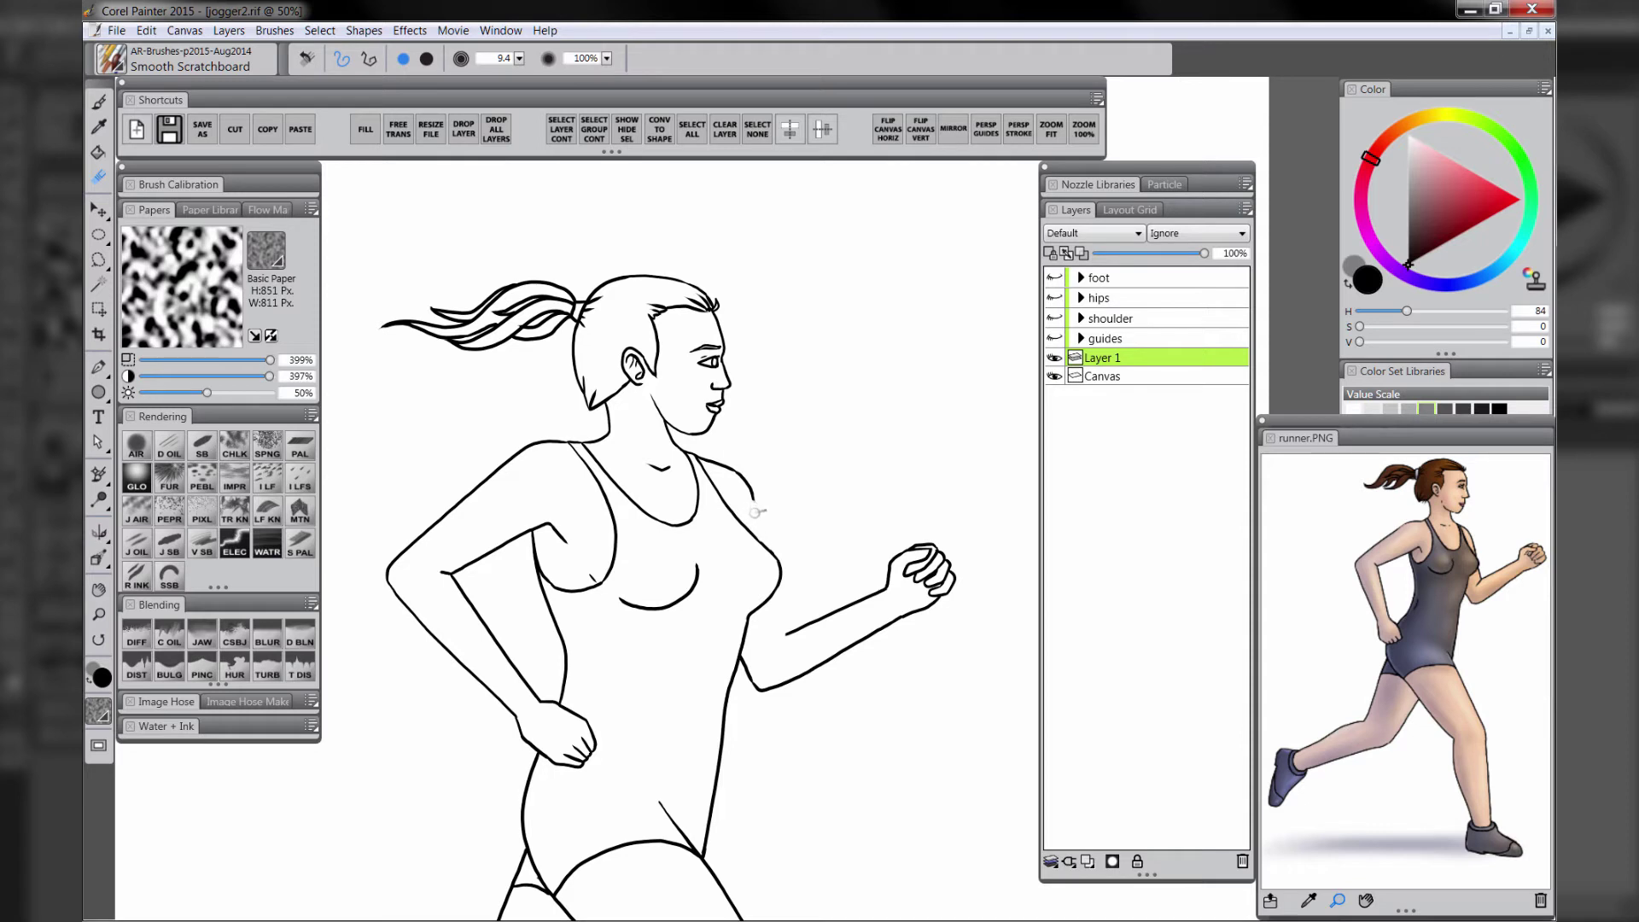
Draw two red guide lines on a new layer, marking the far upper arm's front and back edges from shoulder to elbow across the chest
click(1090, 862)
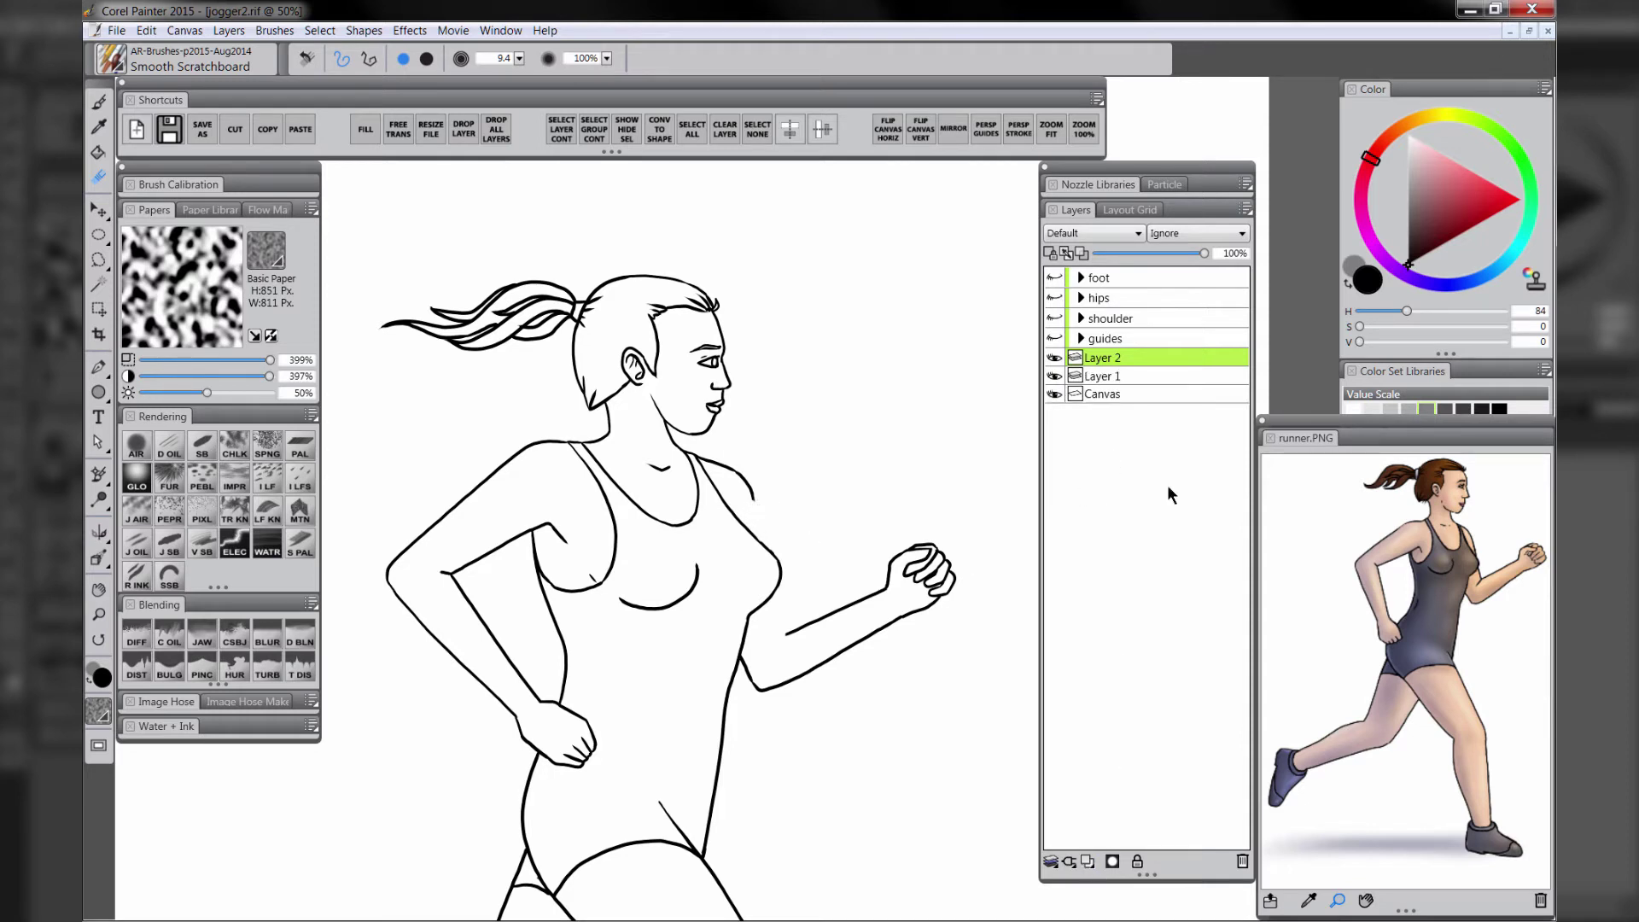
click(1519, 200)
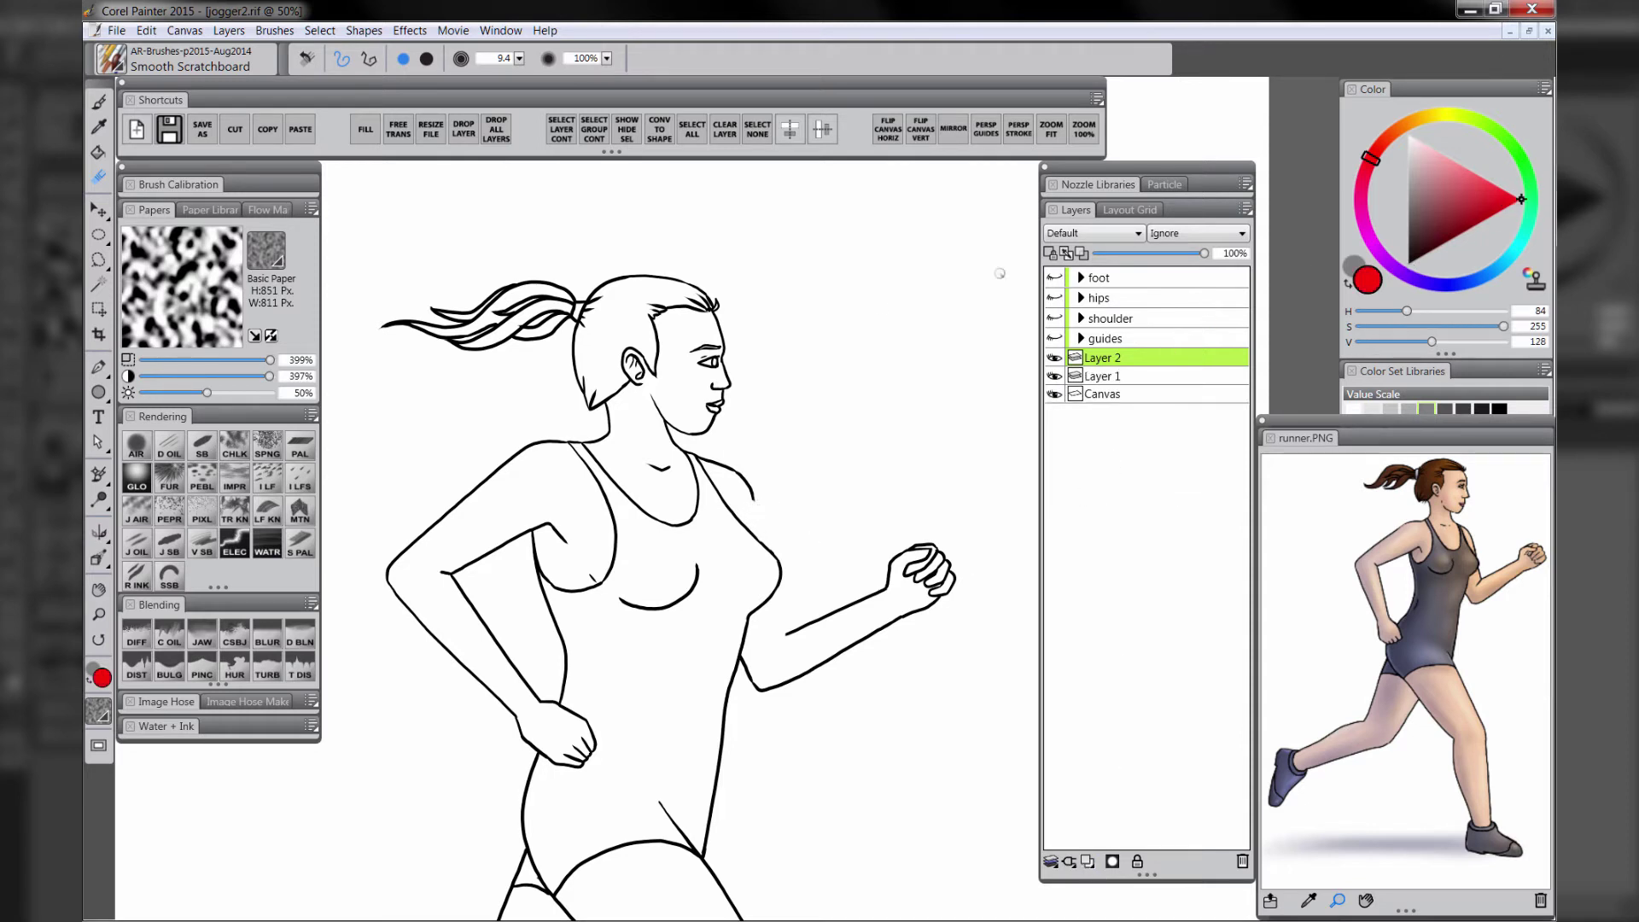
click(204, 448)
drag(755, 495, 780, 624)
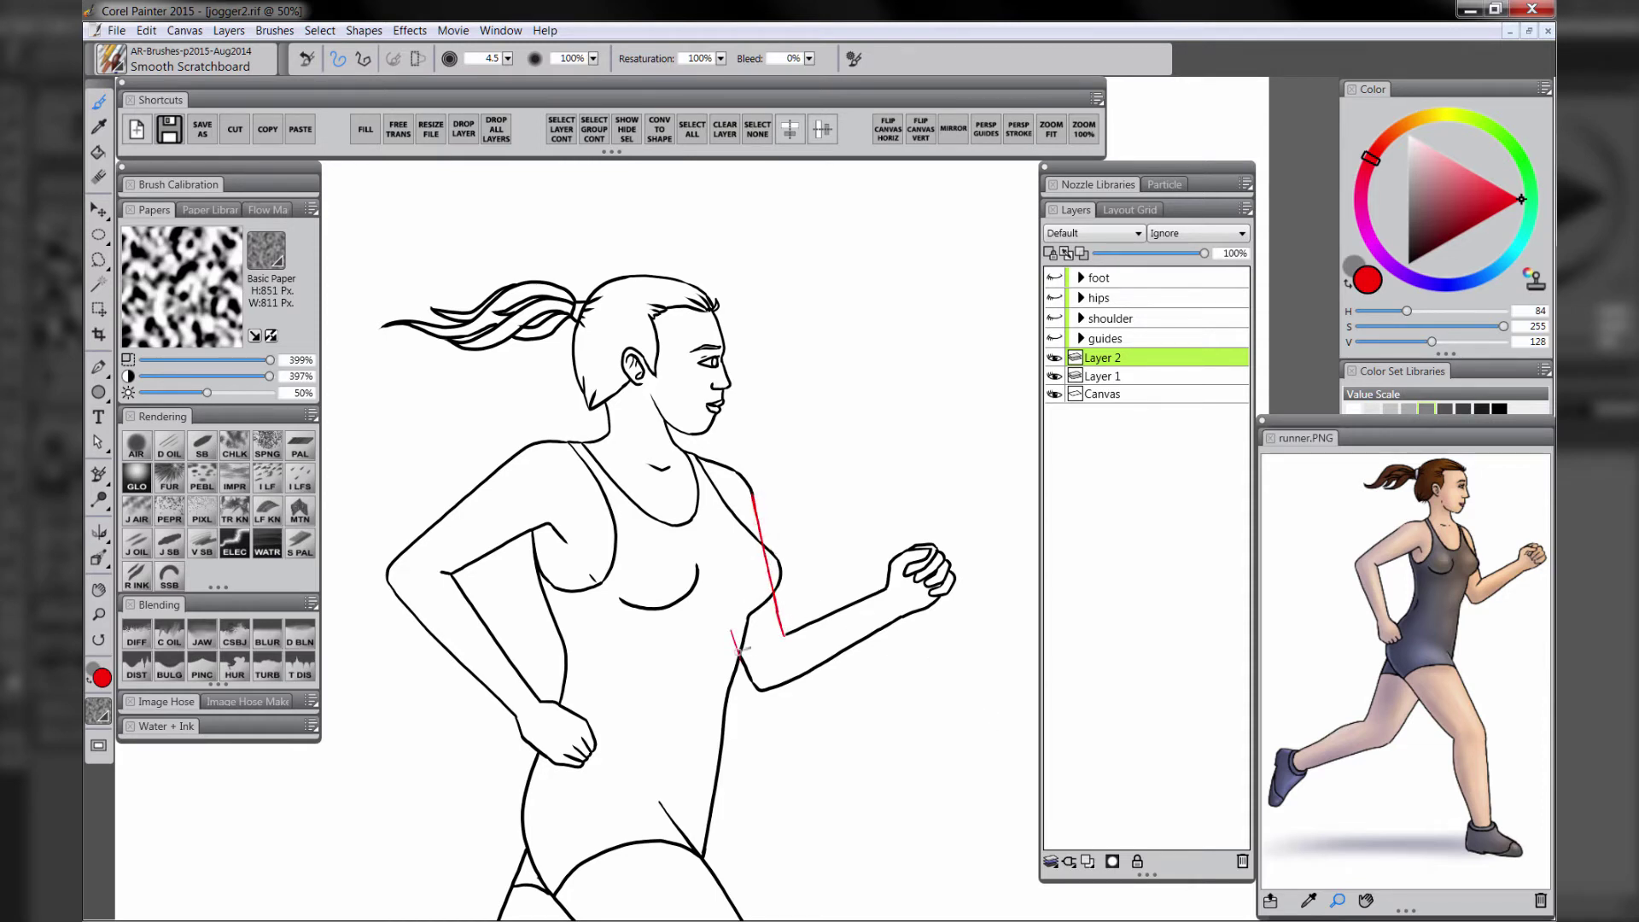
drag(740, 651, 702, 525)
Lower the red guide layer's opacity to 31% and return to black on the line art layer
click(1124, 375)
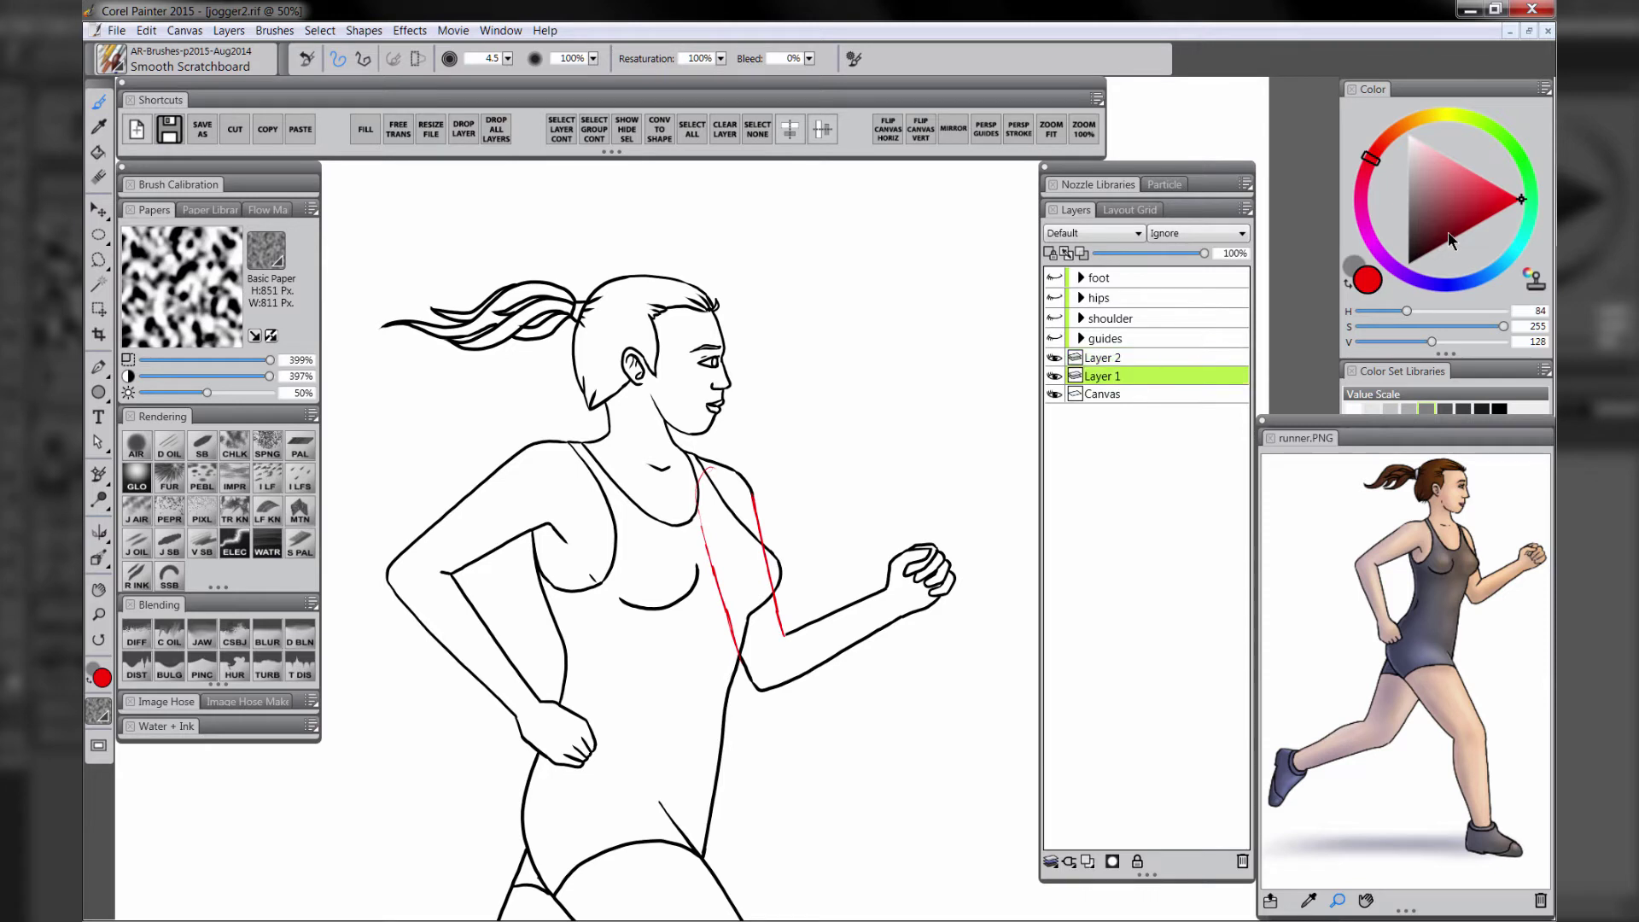
drag(1447, 232, 1408, 265)
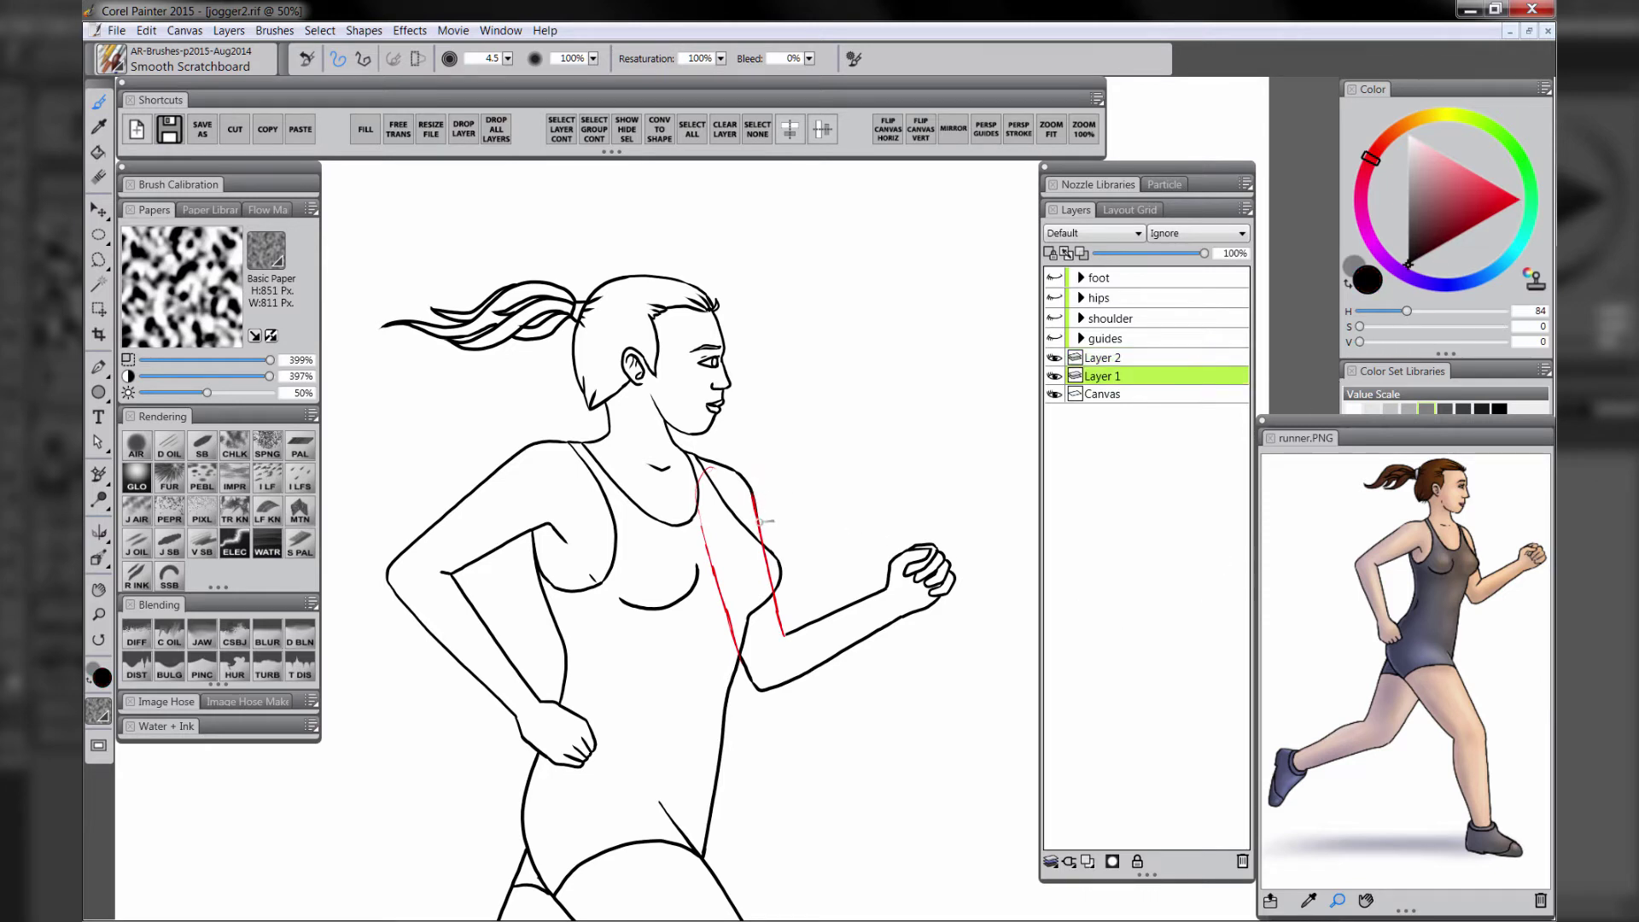
click(1109, 358)
drag(1204, 253, 1132, 254)
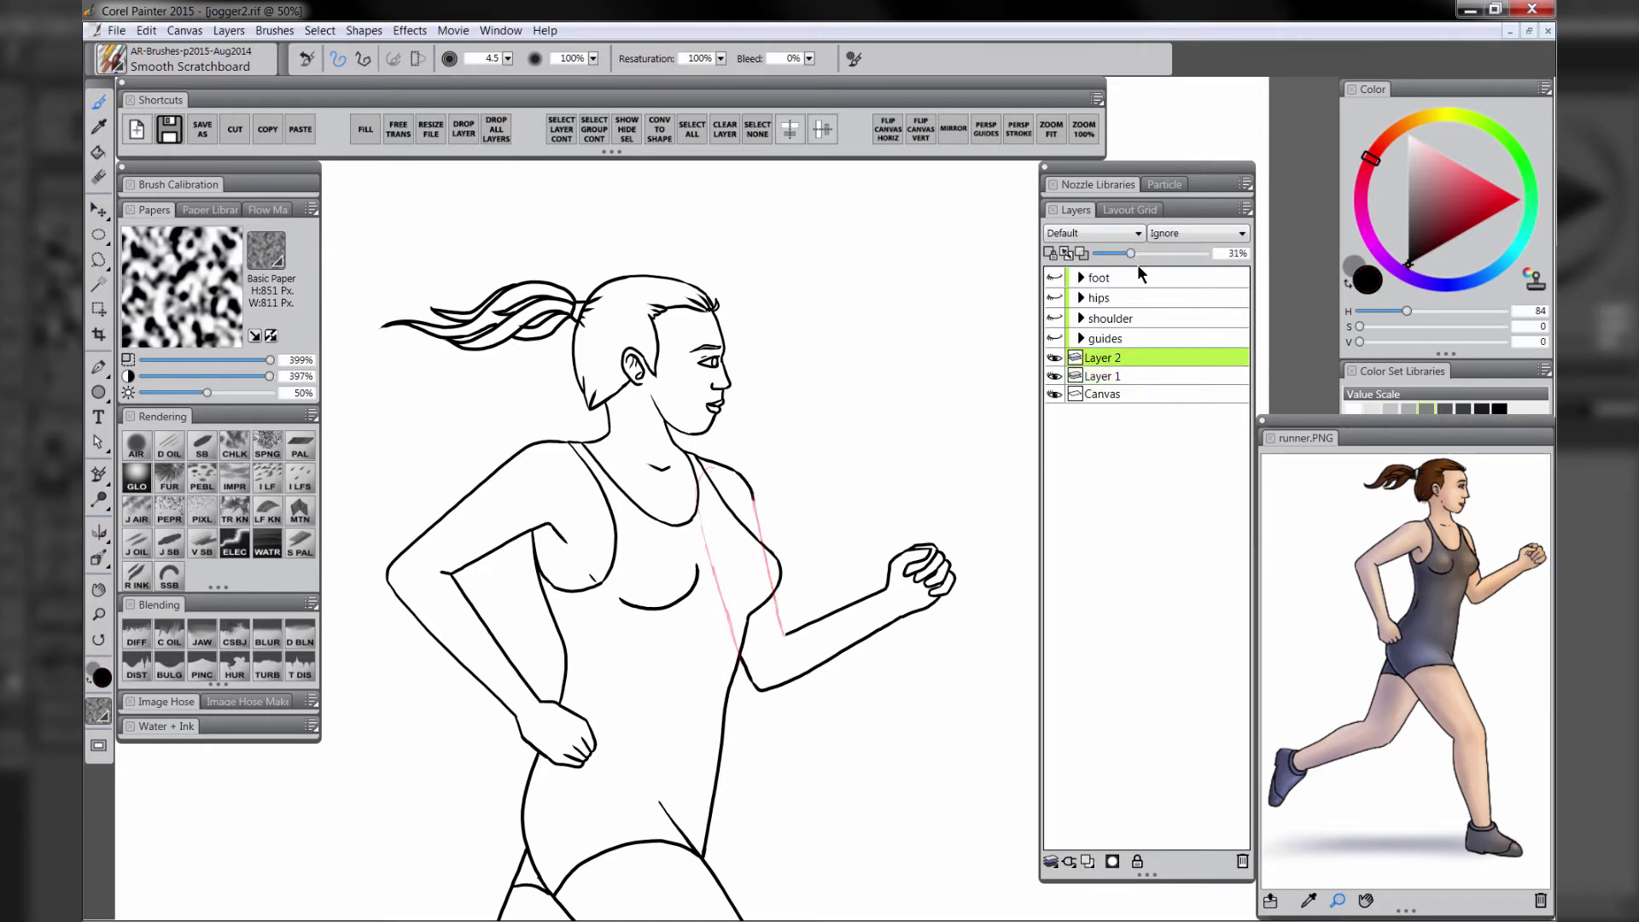
click(1113, 377)
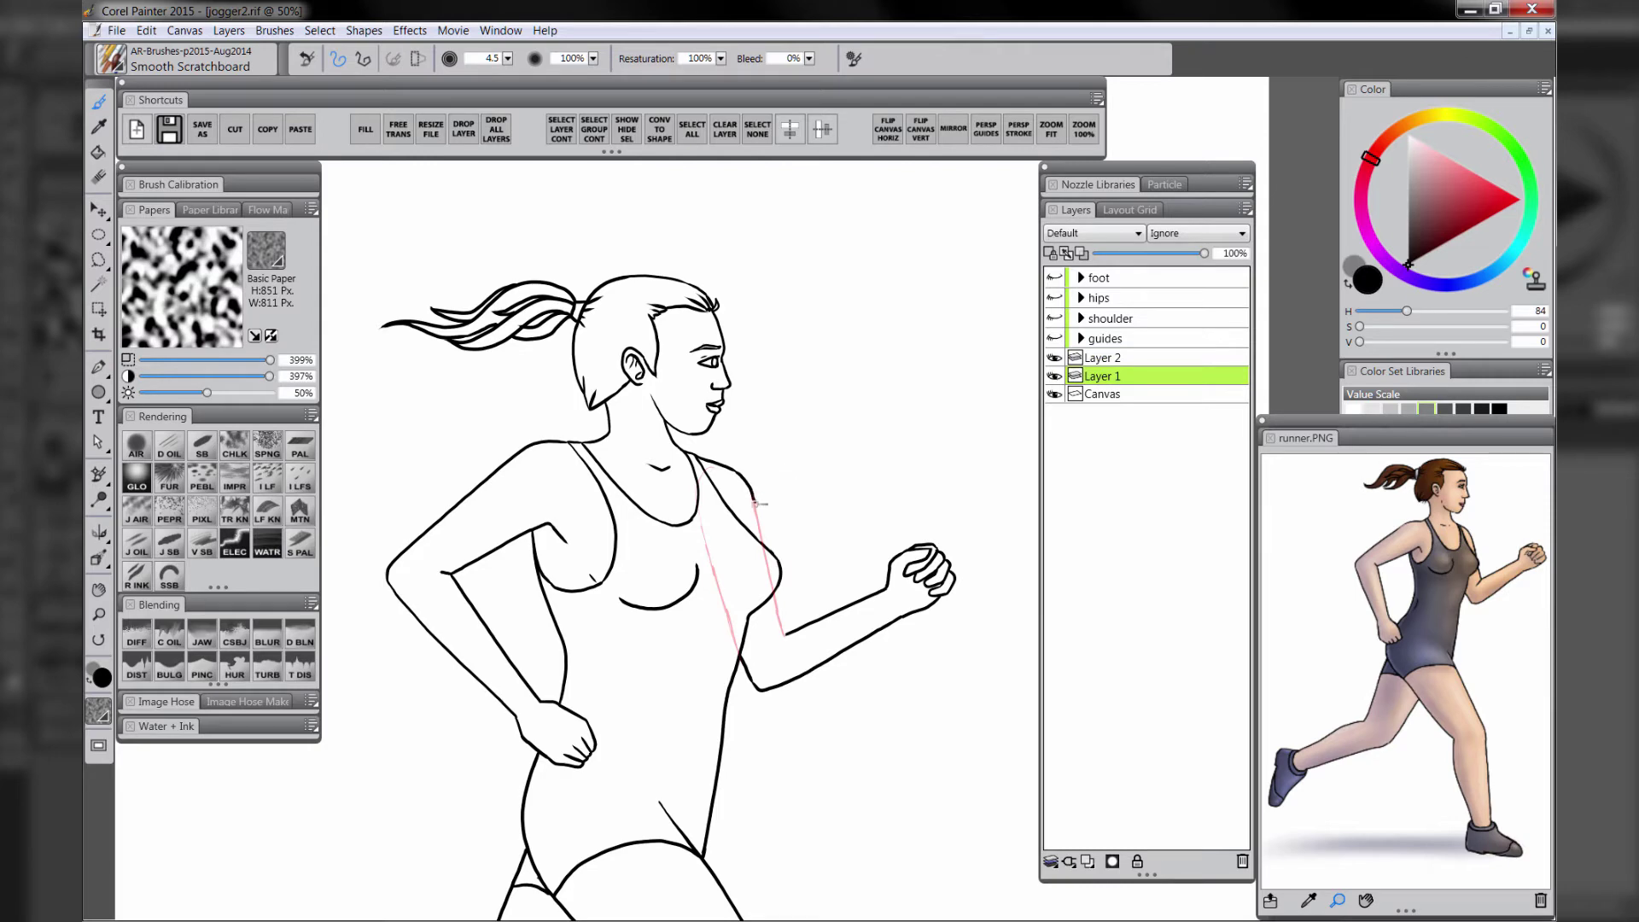
Ink the far upper arm's visible front edge in black at brush size 4 along the guide, and delete the guide layer
click(101, 614)
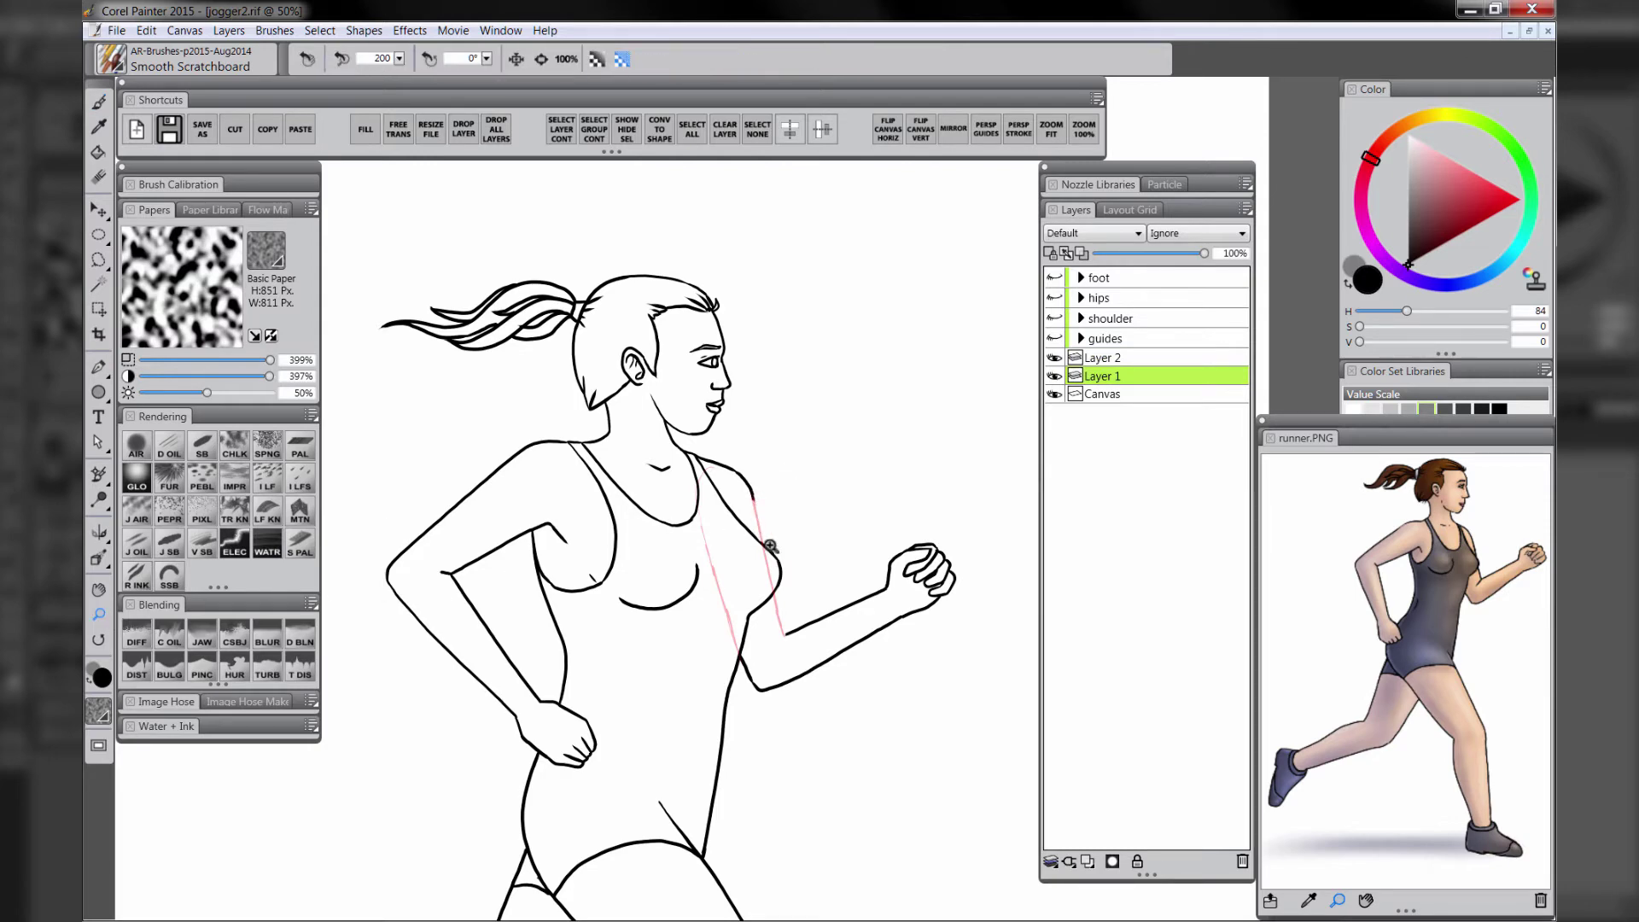
click(766, 552)
key(b)
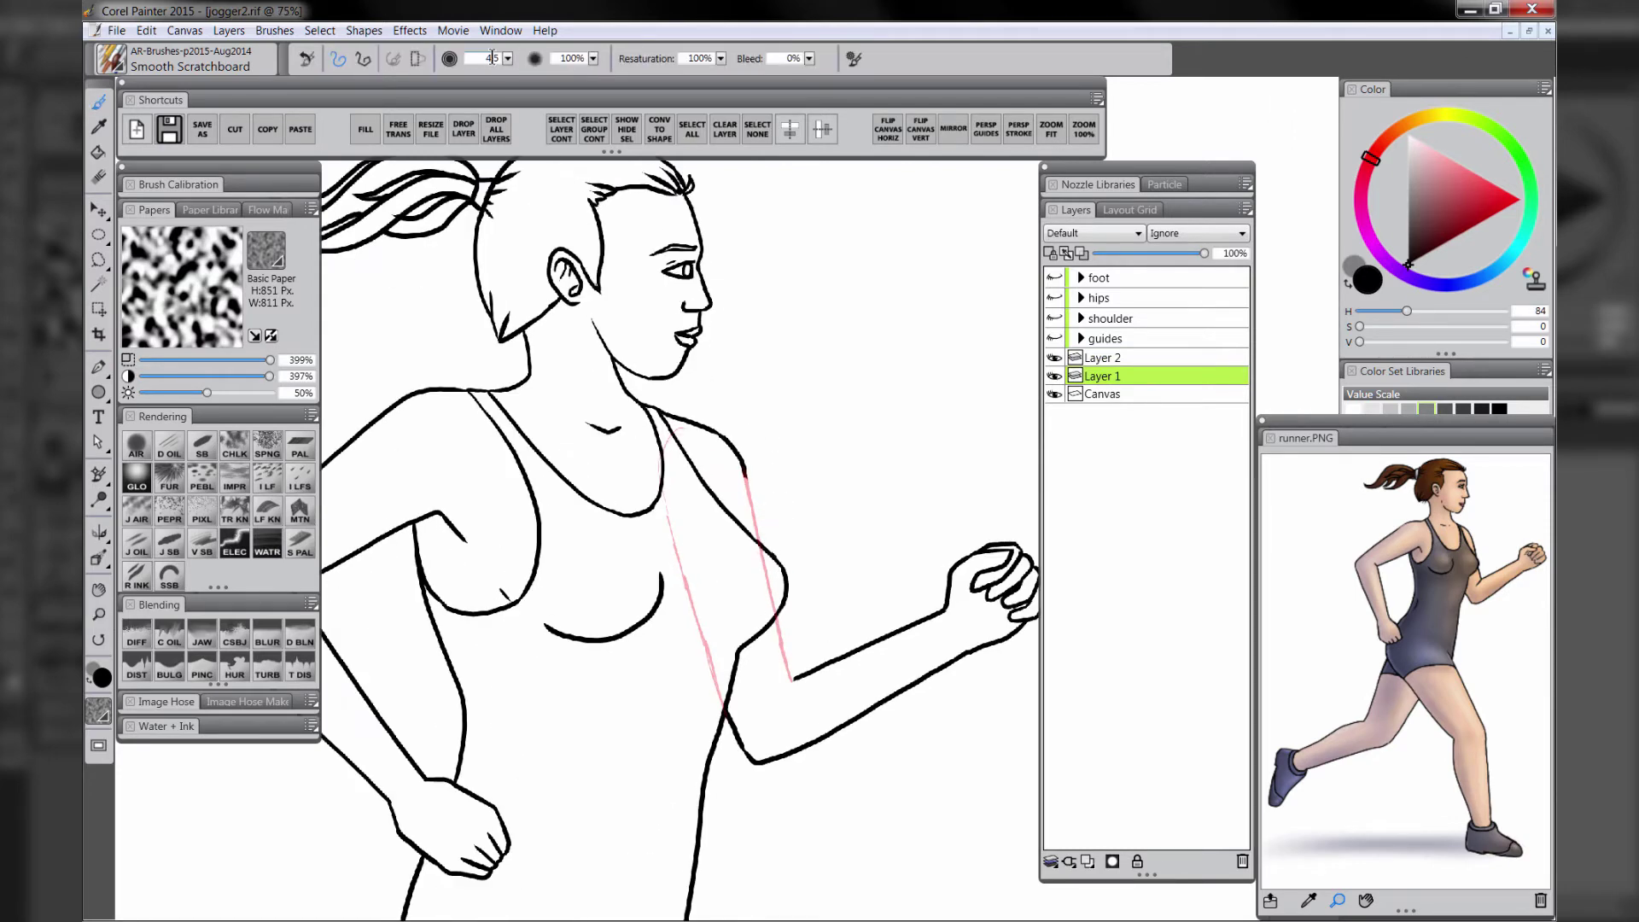
text(4)
key(Return)
drag(751, 505, 758, 531)
key(ctrl+z)
drag(781, 650, 789, 700)
click(1108, 359)
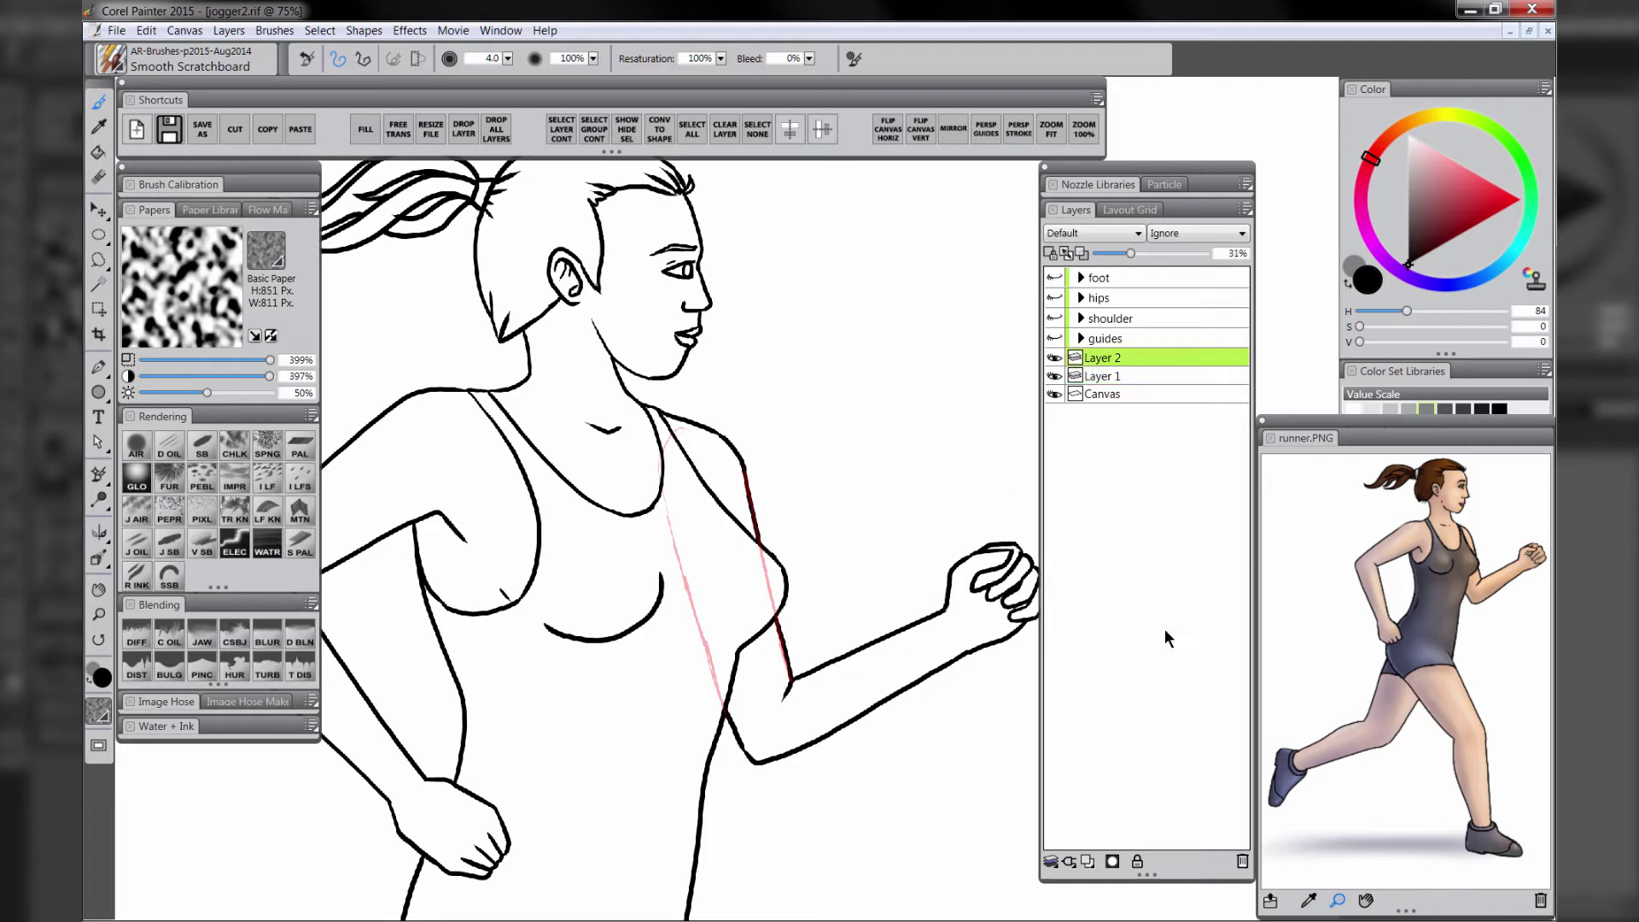
click(1242, 861)
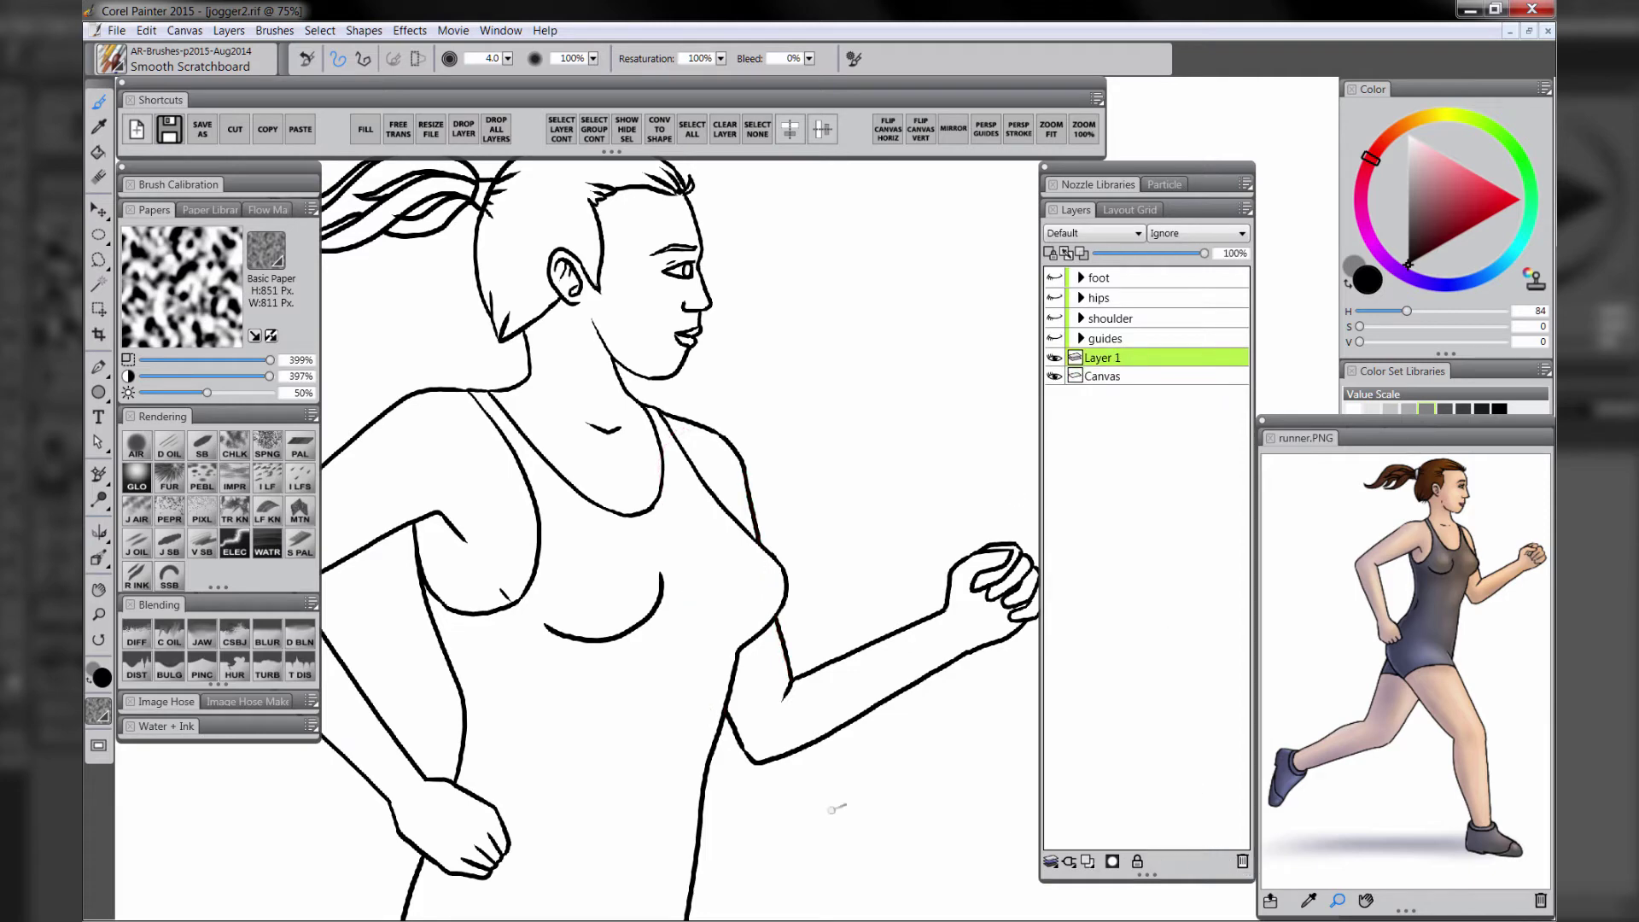
Touch up the near hand's wrist with sampled white, resample black, and check the whole figure
alt+click(746, 705)
ctrl+alt+click(691, 575)
ctrl+alt+click(692, 572)
click(674, 530)
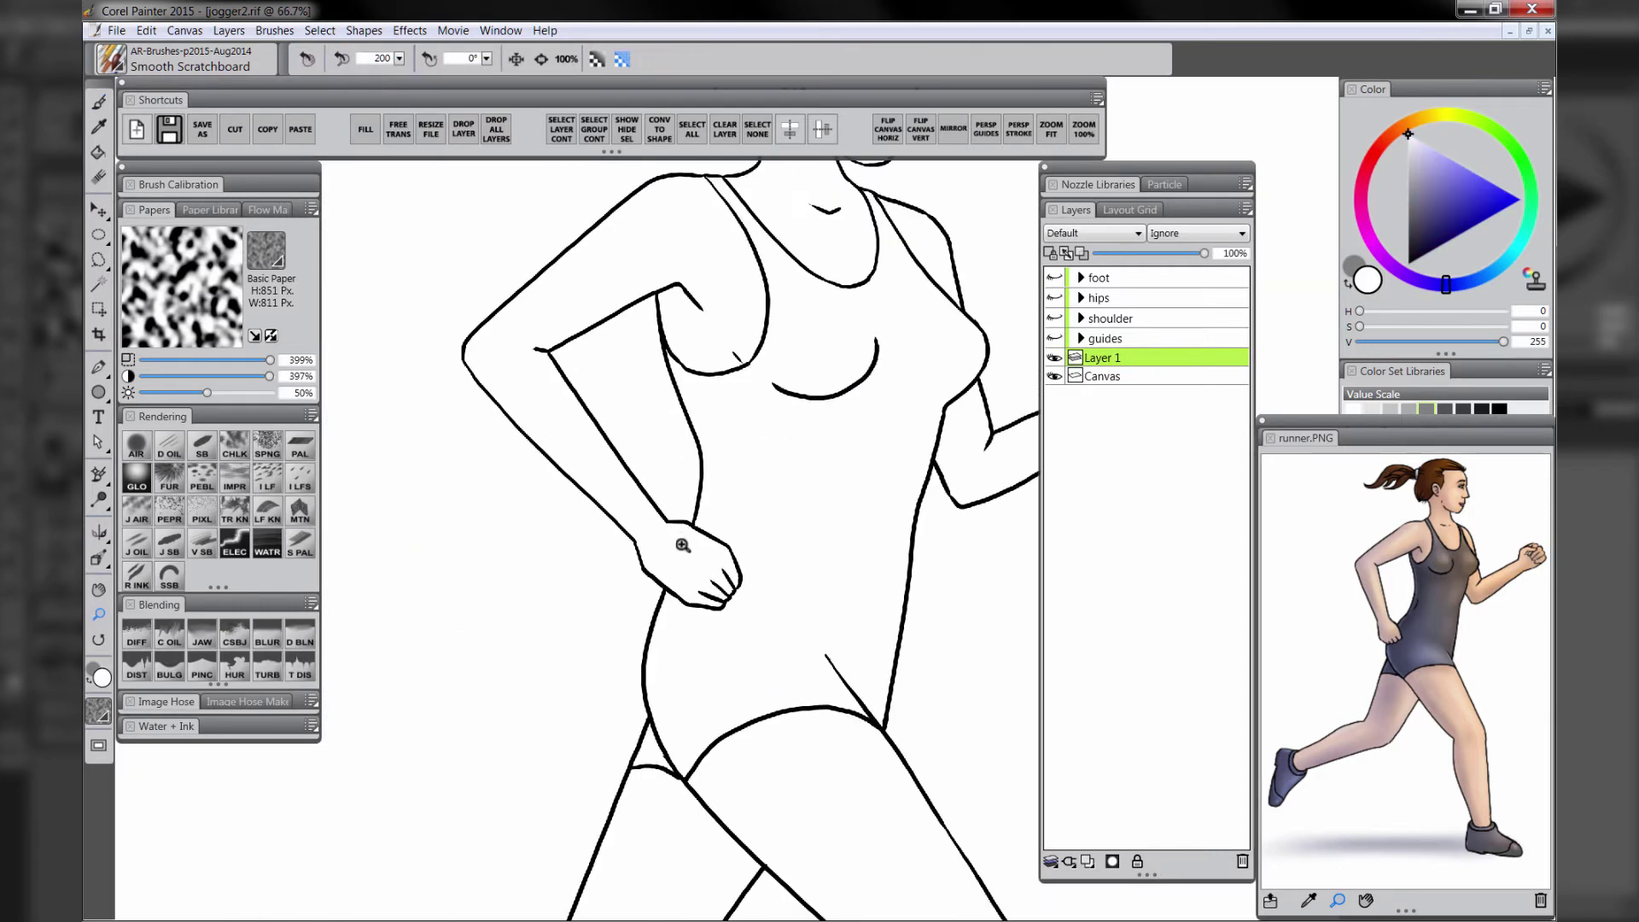
key(b)
drag(669, 523, 685, 521)
alt+click(656, 505)
key(m)
alt+click(806, 656)
alt+click(807, 656)
alt+click(811, 657)
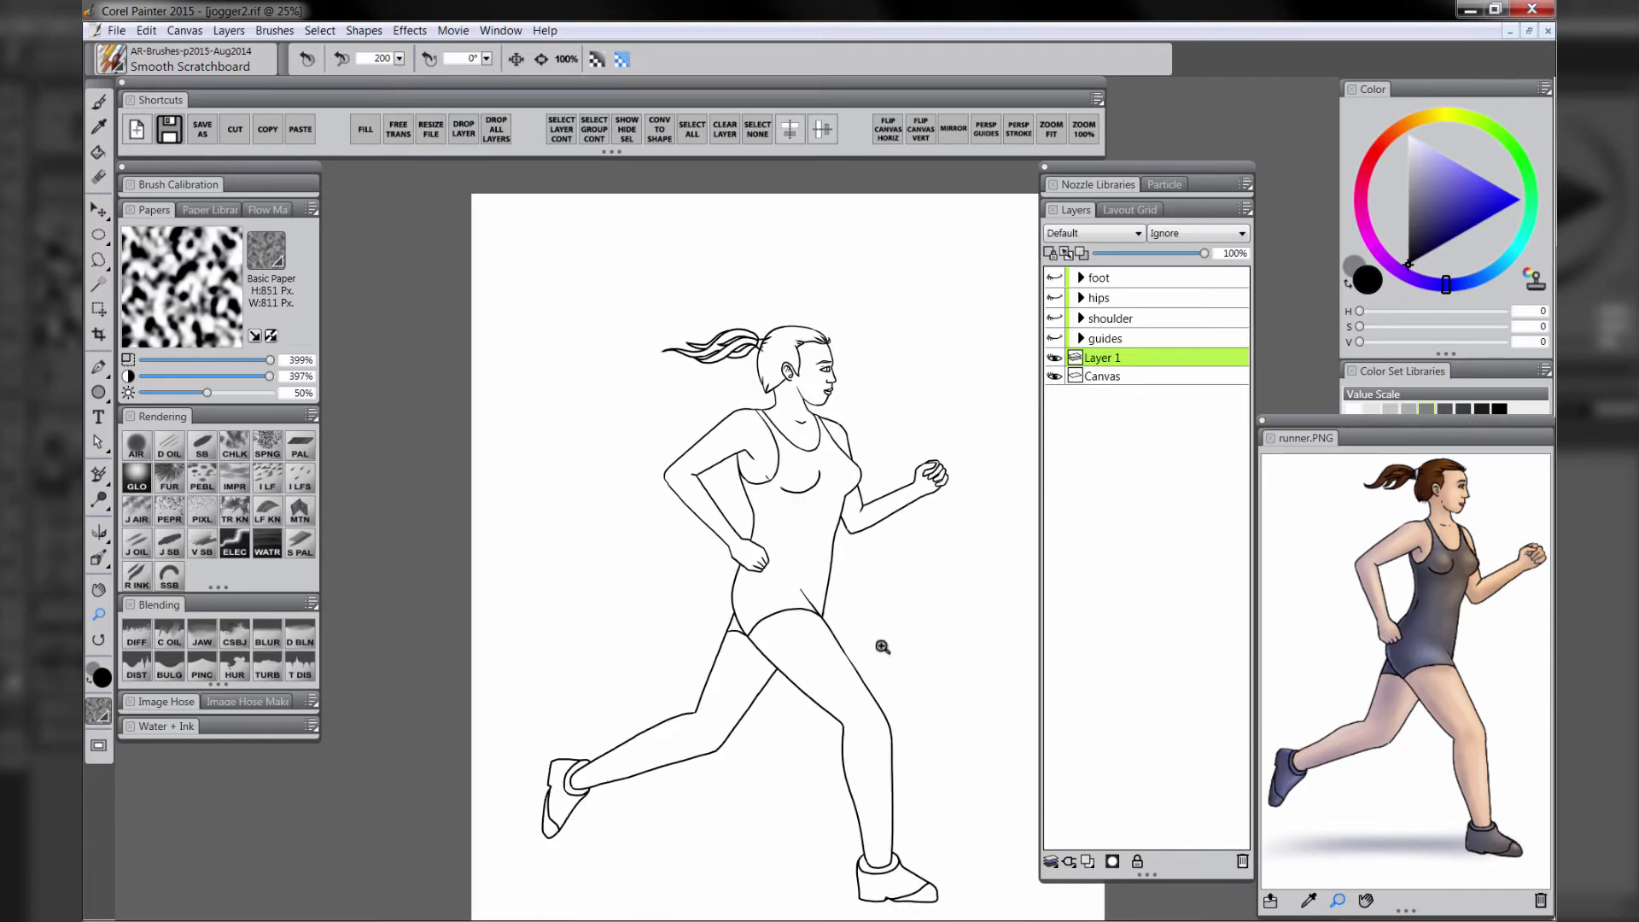
Erase and redraw the near forearm's outer line where it meets the wrist, and select the Distorto brush with an enlarged size
click(915, 510)
click(916, 510)
key(b)
key(b)
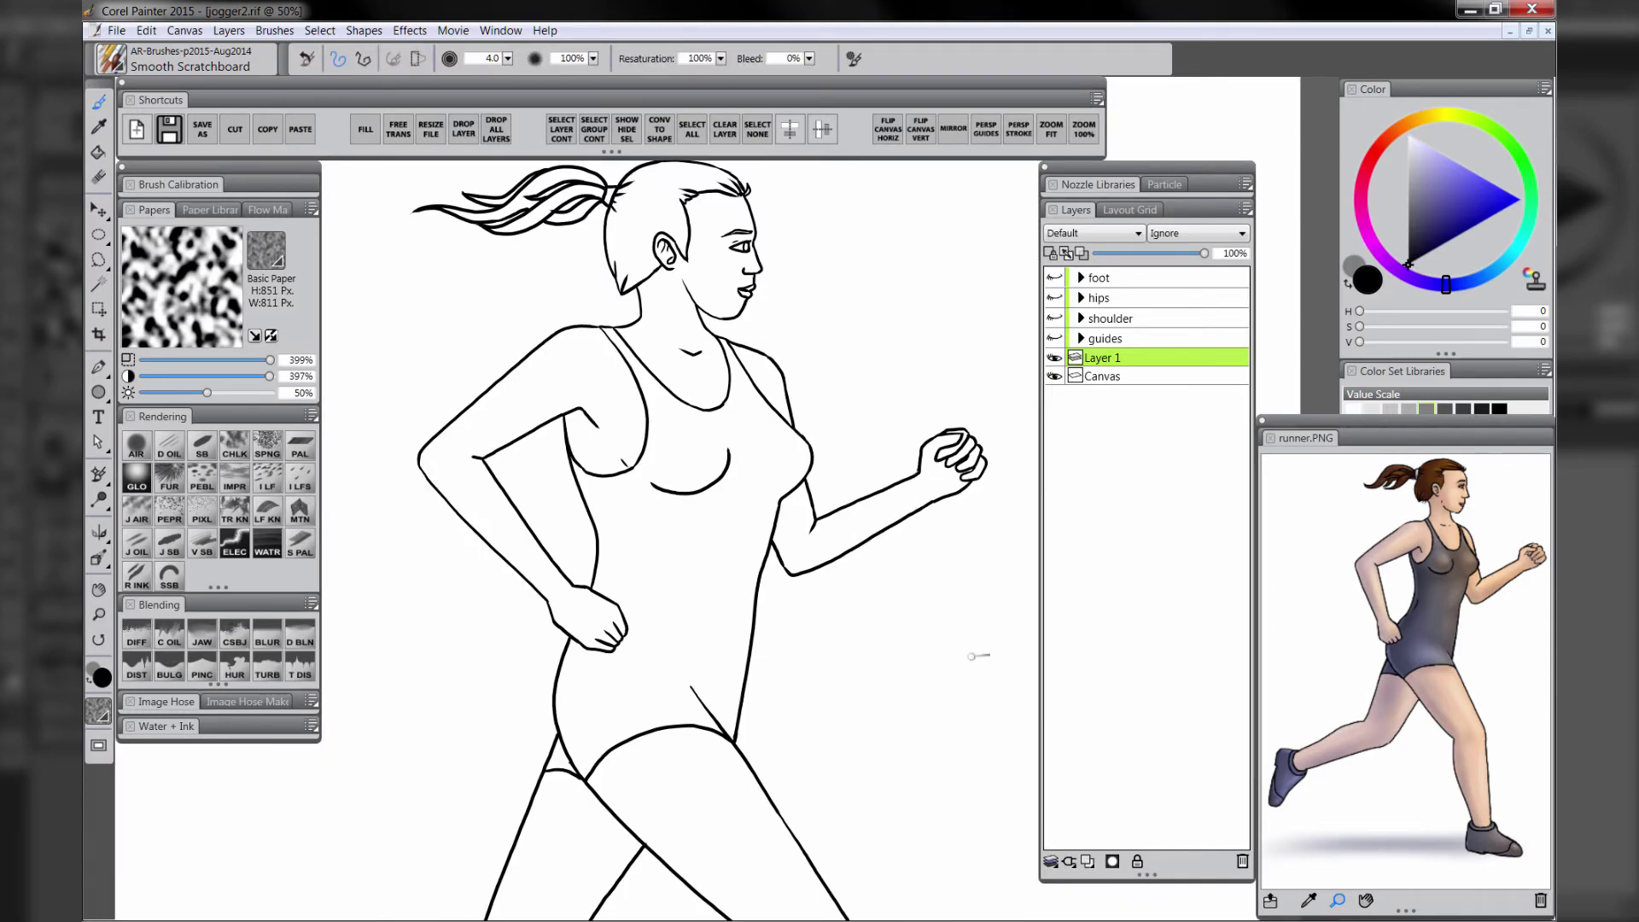
key(space)
drag(486, 585, 581, 560)
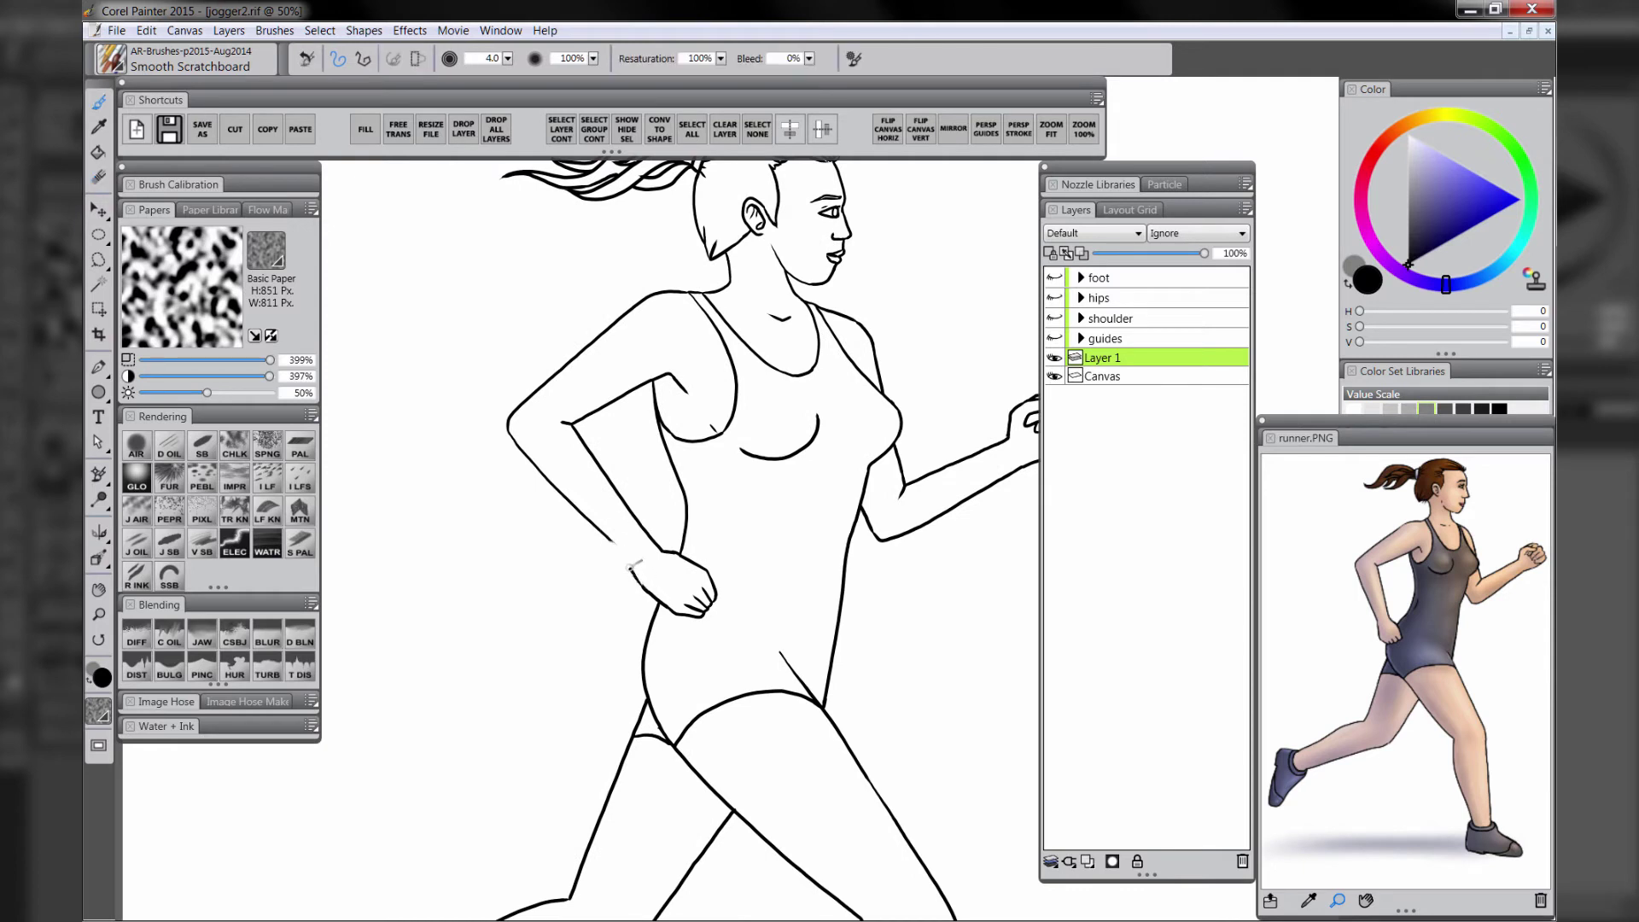
key(n)
key(b)
key(ctrl+plus)
click(140, 669)
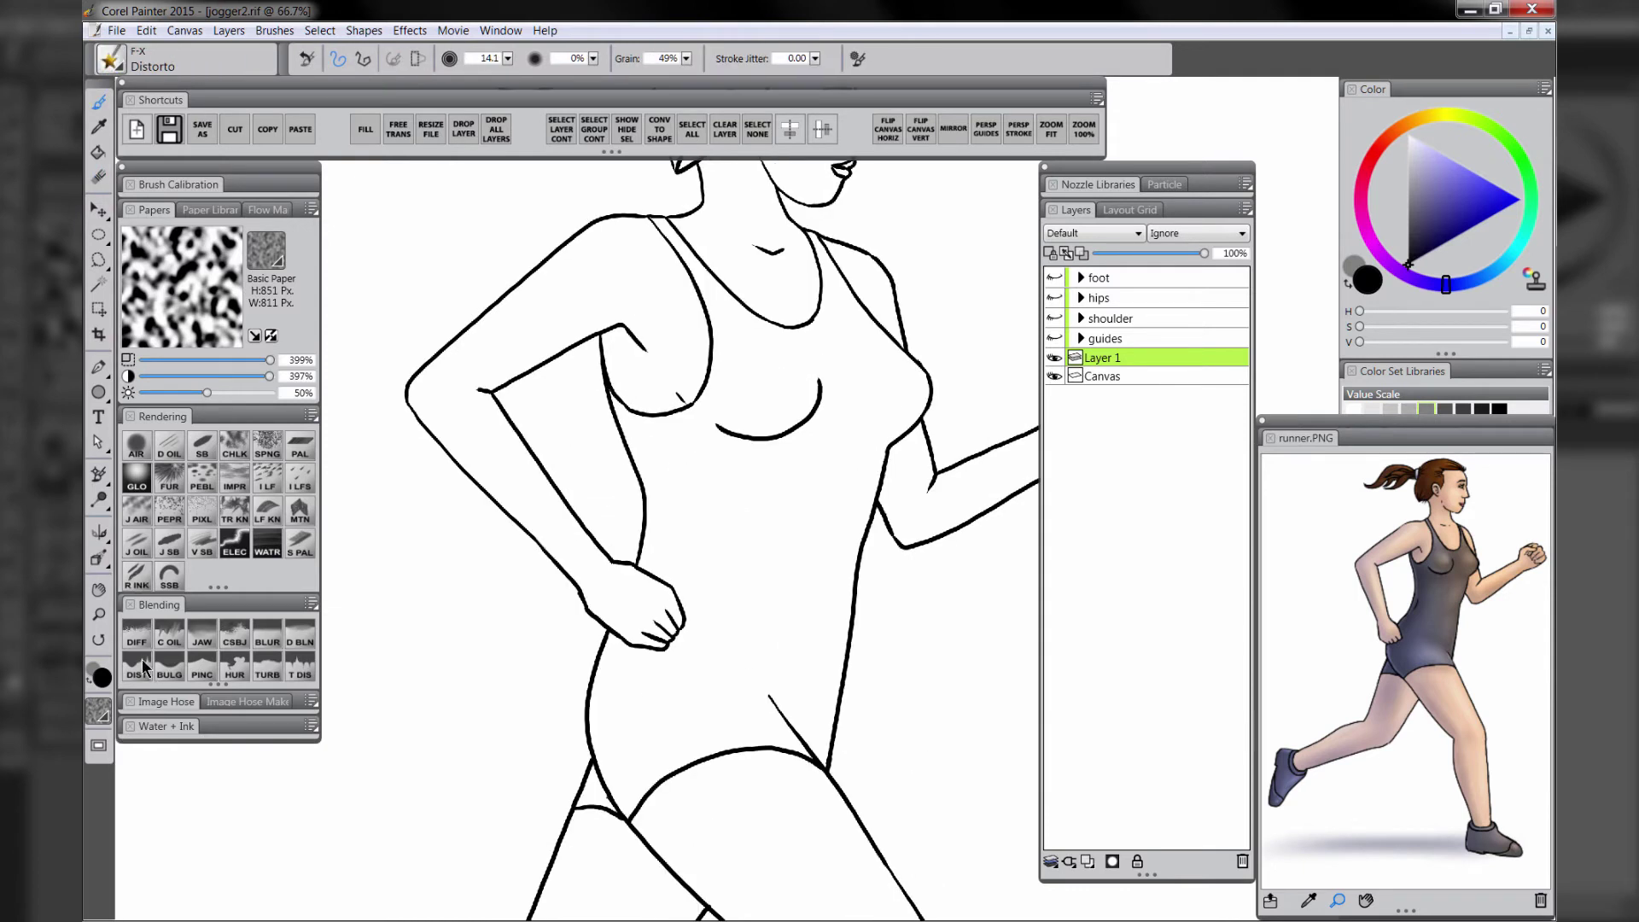
key(bracketright)
Lasso the runner's eye, cut it from the line art and paste it onto a new layer
ctrl+click(742, 631)
drag(688, 384, 676, 662)
drag(748, 436, 721, 775)
drag(744, 493, 751, 559)
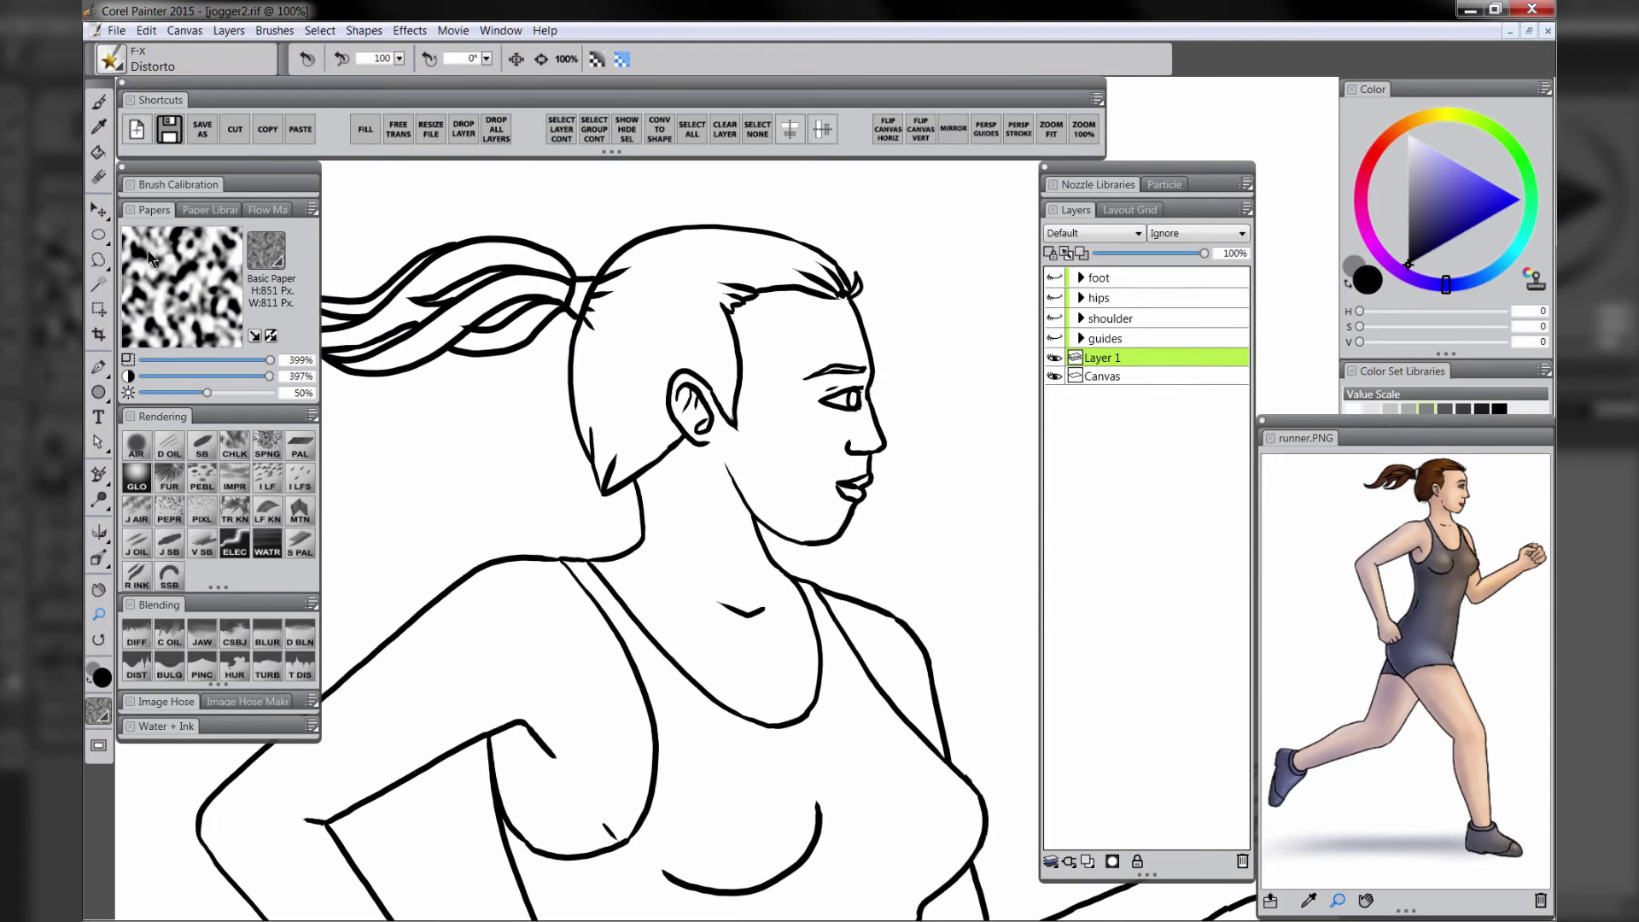
click(98, 259)
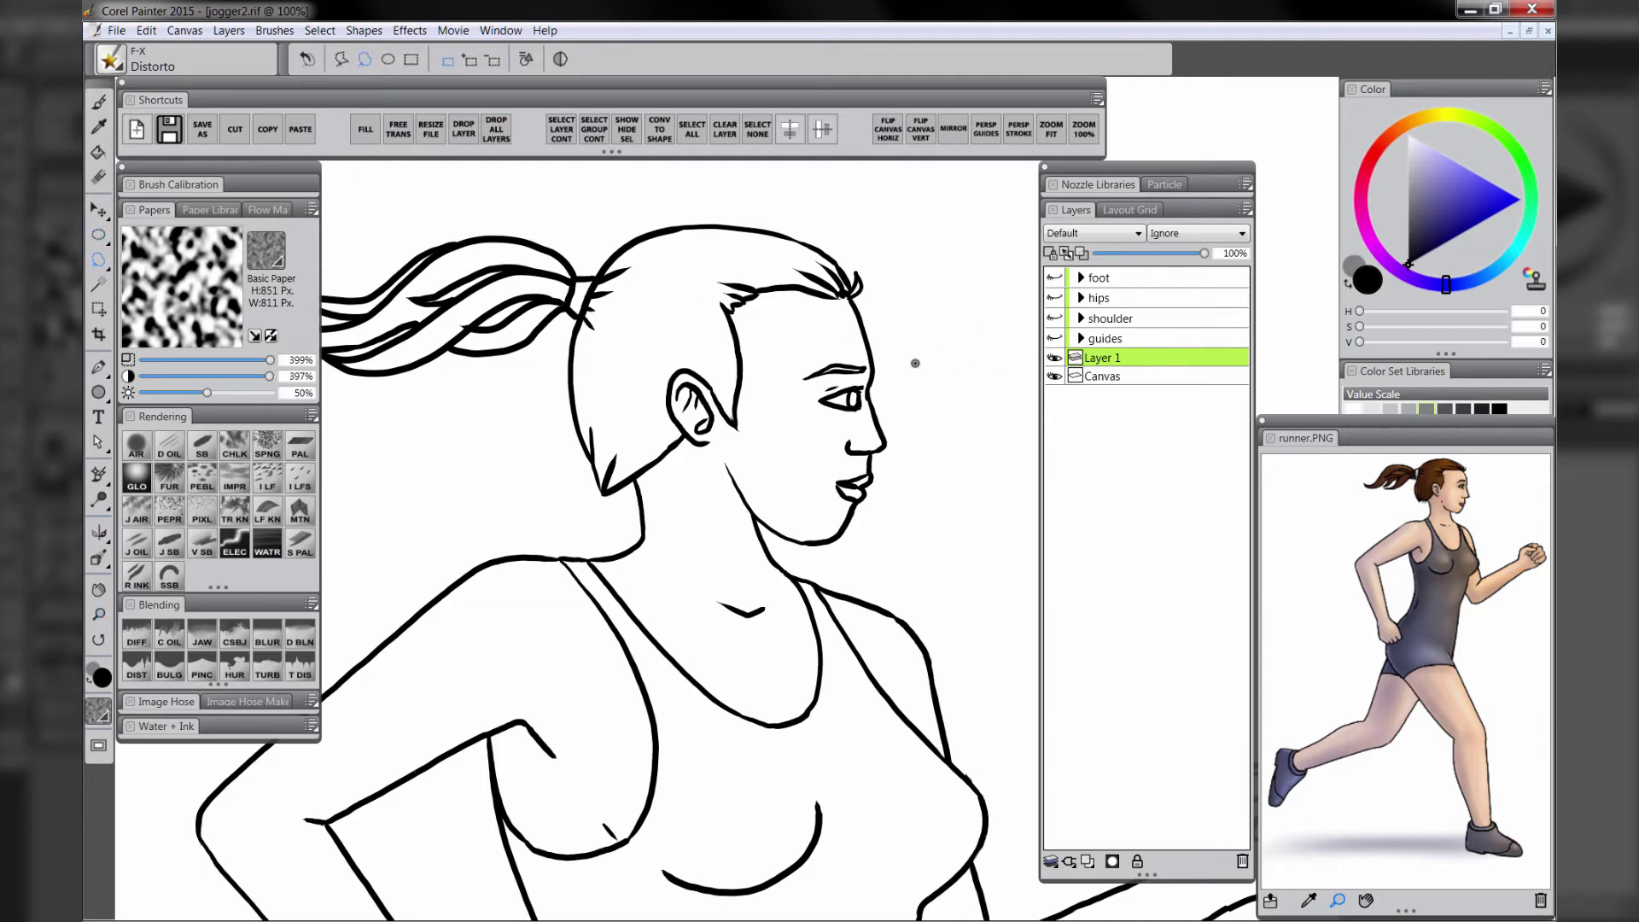
mouse_move(843, 379)
mouse_down()
mouse_move(807, 403)
mouse_move(832, 419)
mouse_move(857, 378)
mouse_up()
key(ctrl+x)
key(ctrl+shift+v)
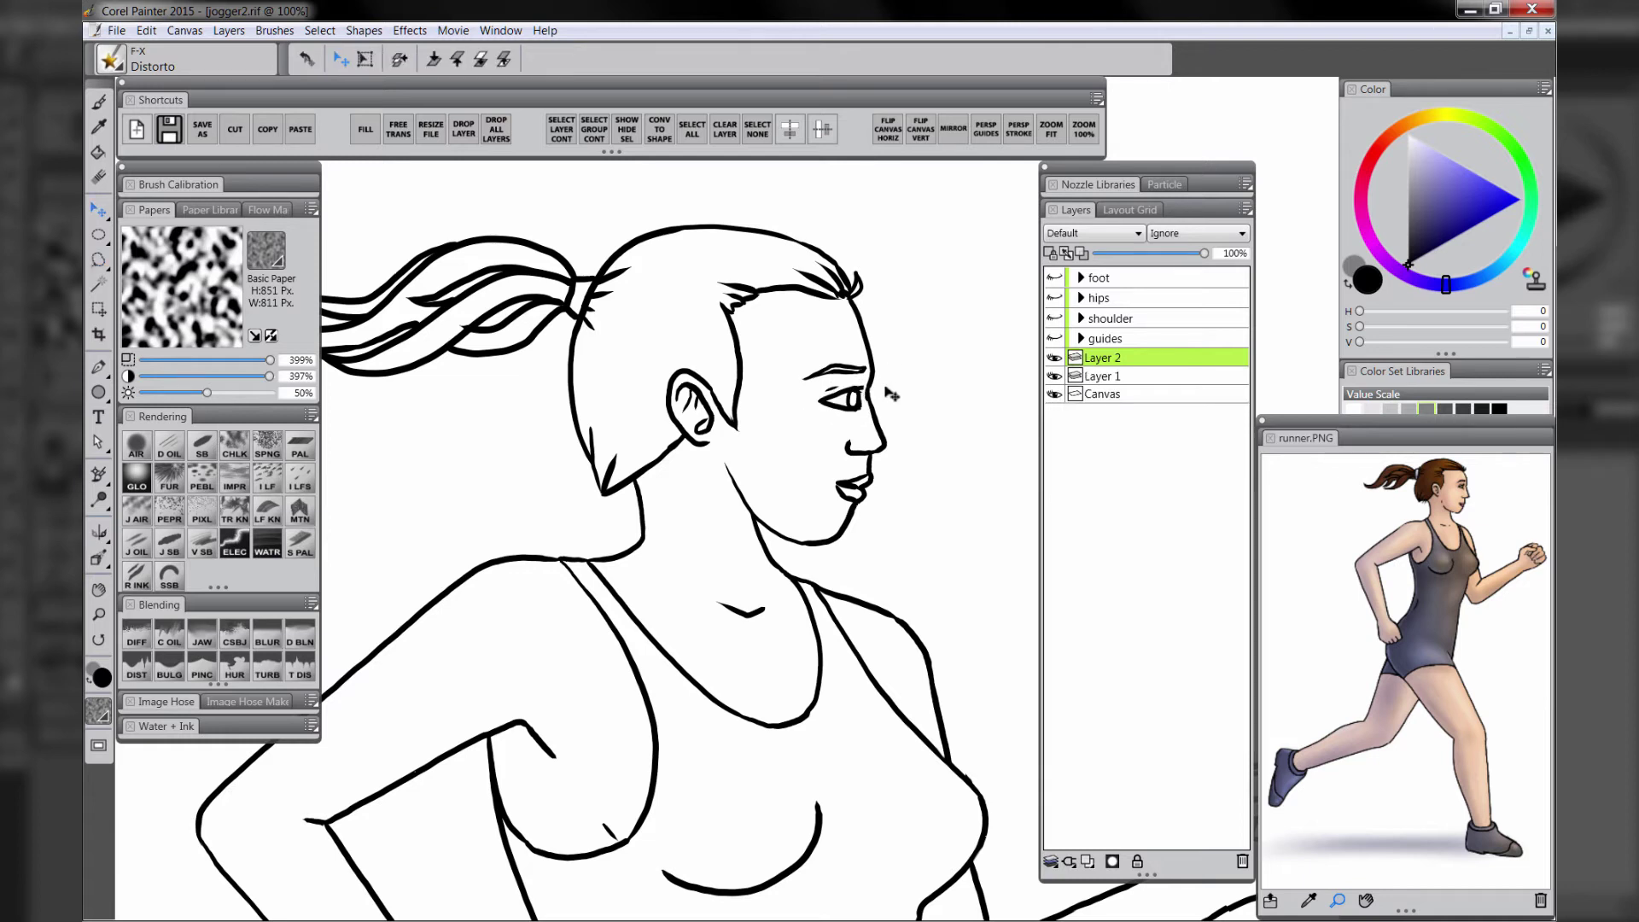
Free-transform the pasted eye to make it slightly narrower from its back corner and a little shorter, and apply the change
click(144, 29)
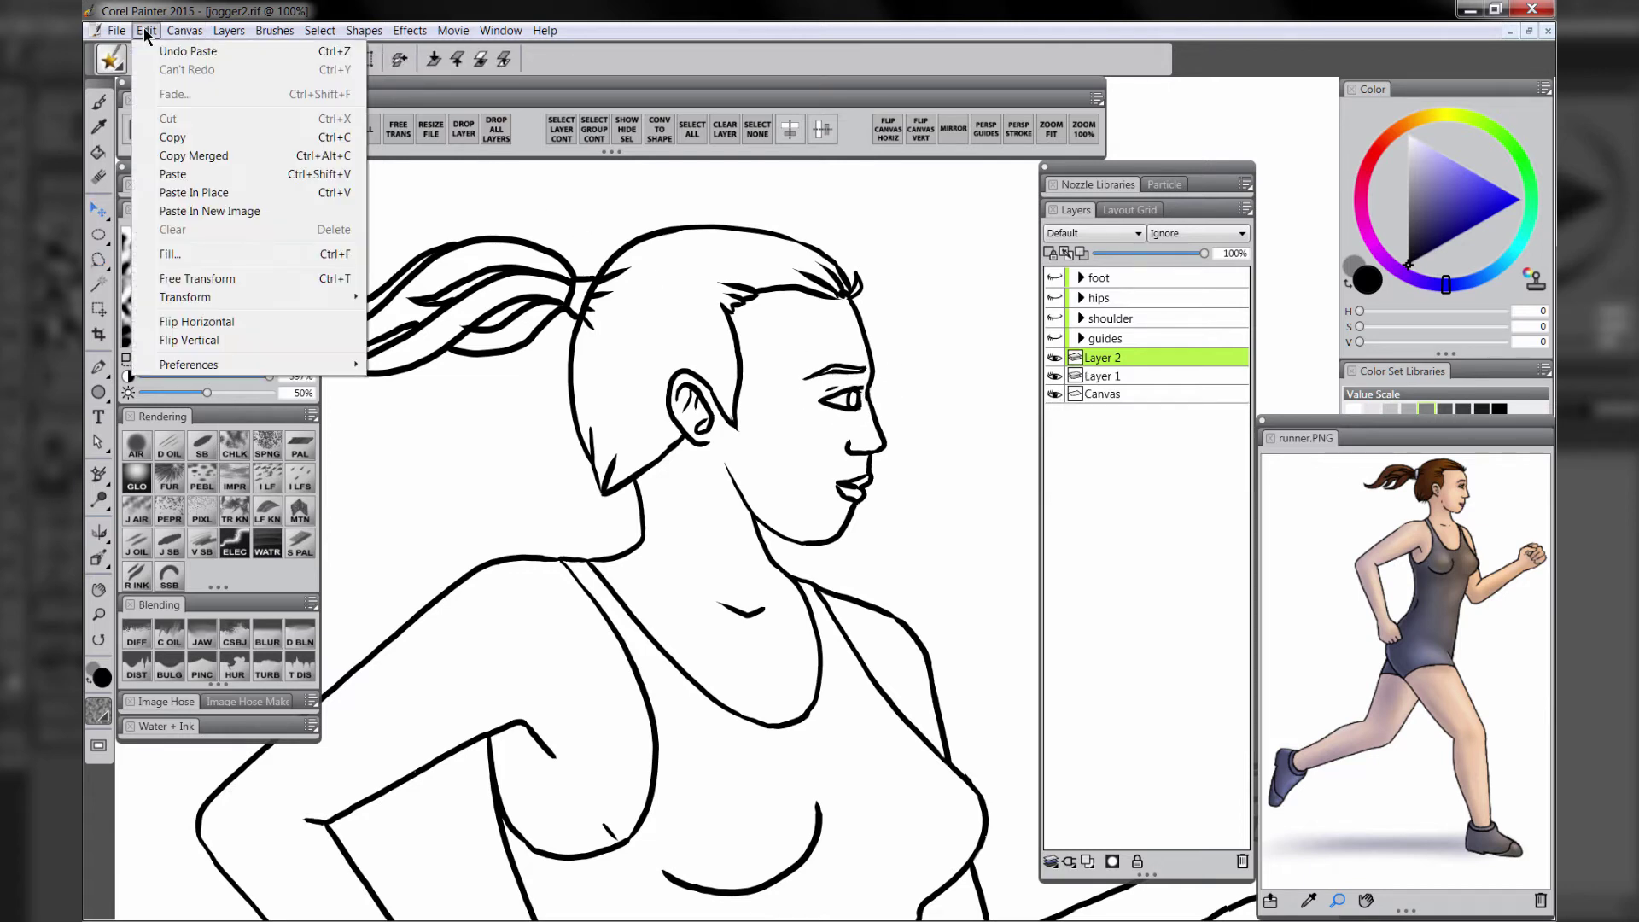
click(191, 277)
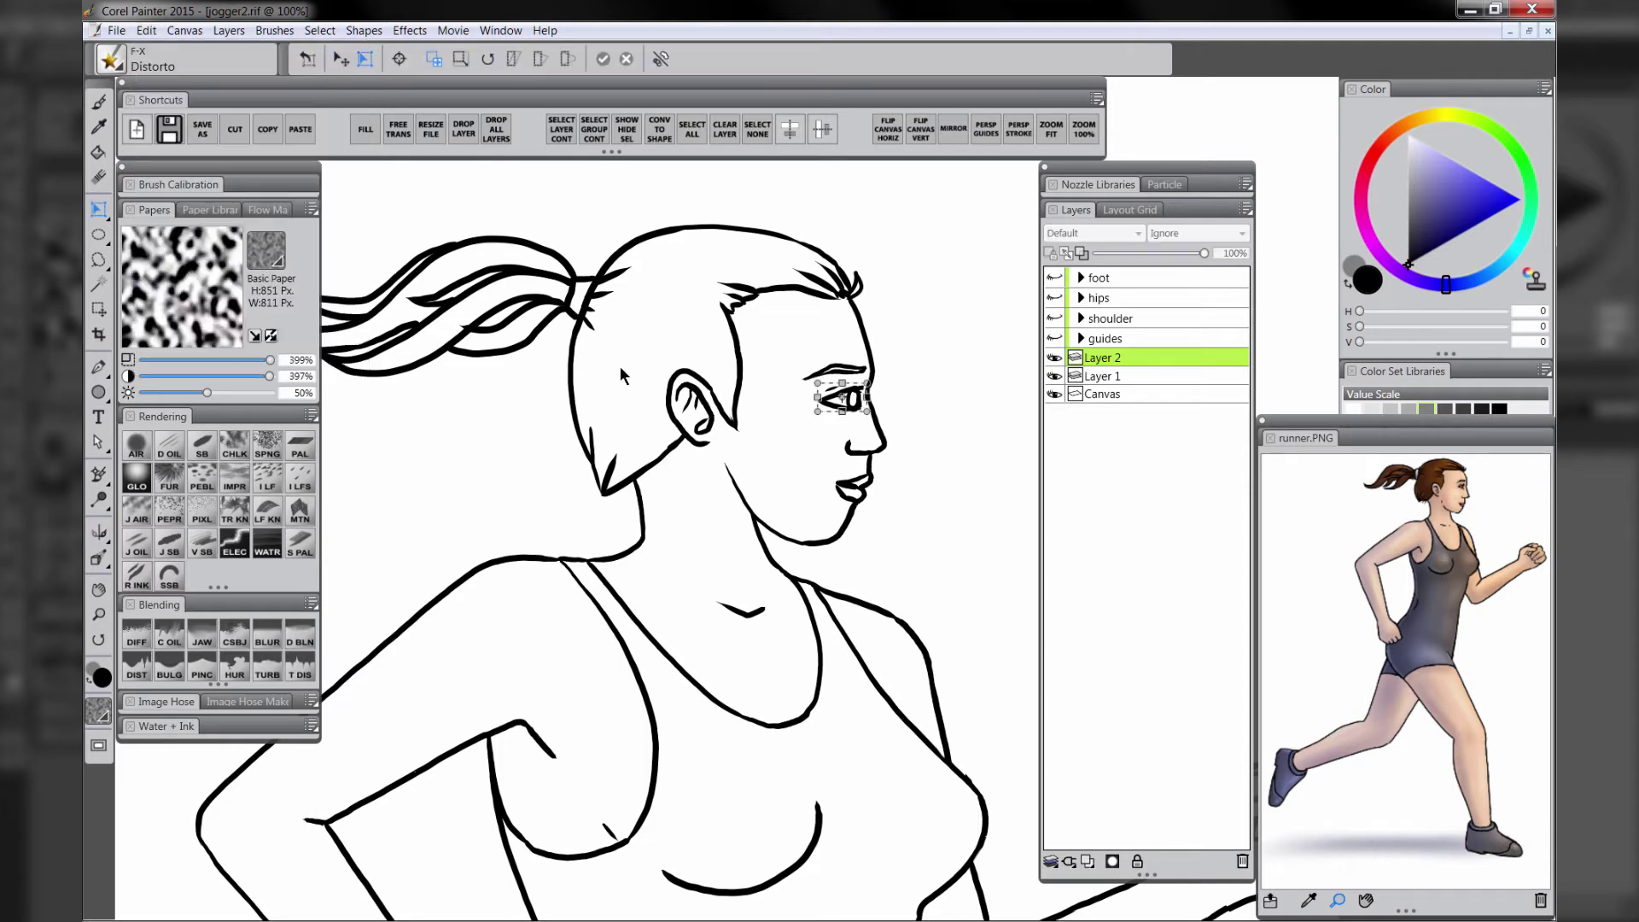
drag(825, 399, 847, 408)
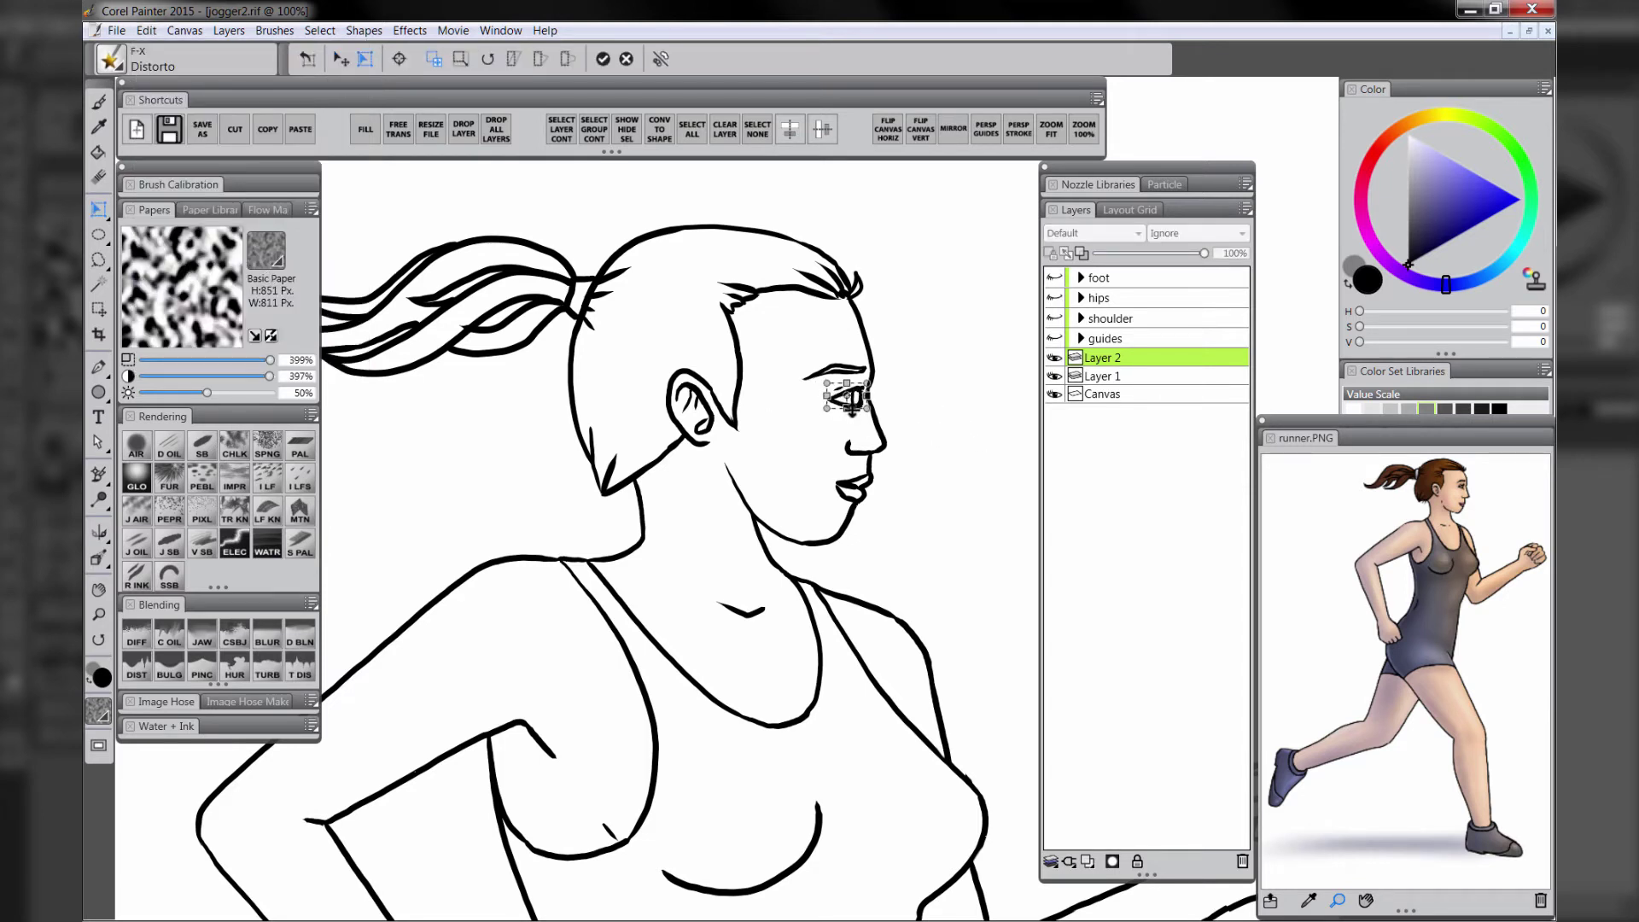
click(602, 58)
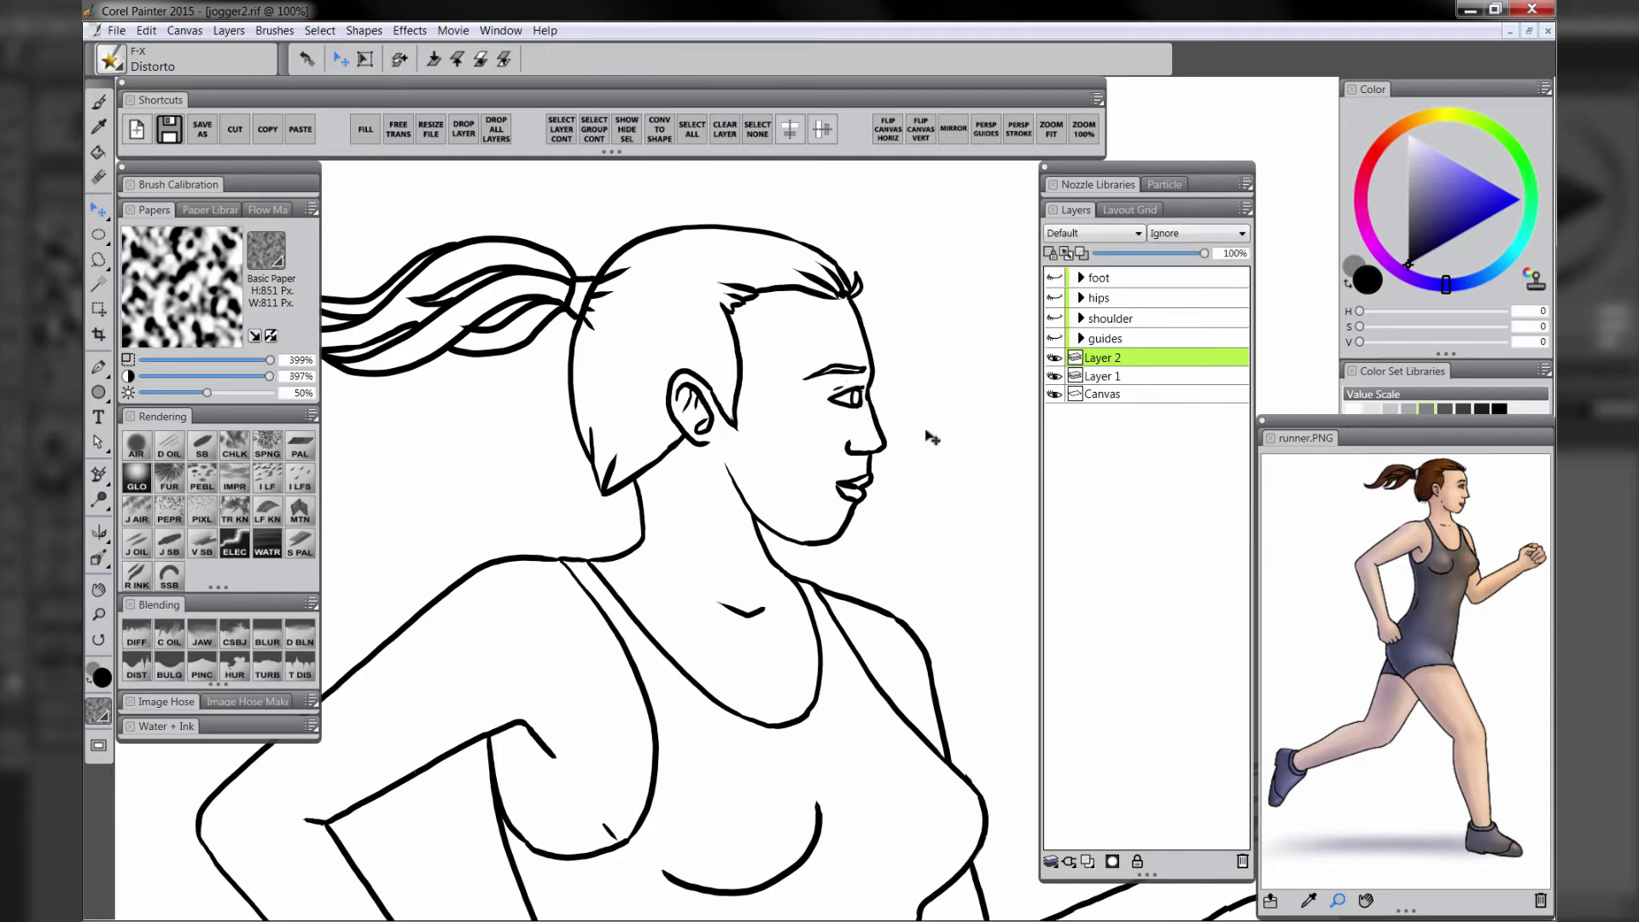
Merge the eye layer with the line art layer and rename the merged layer "ink"
click(98, 614)
alt+click(765, 483)
alt+click(768, 531)
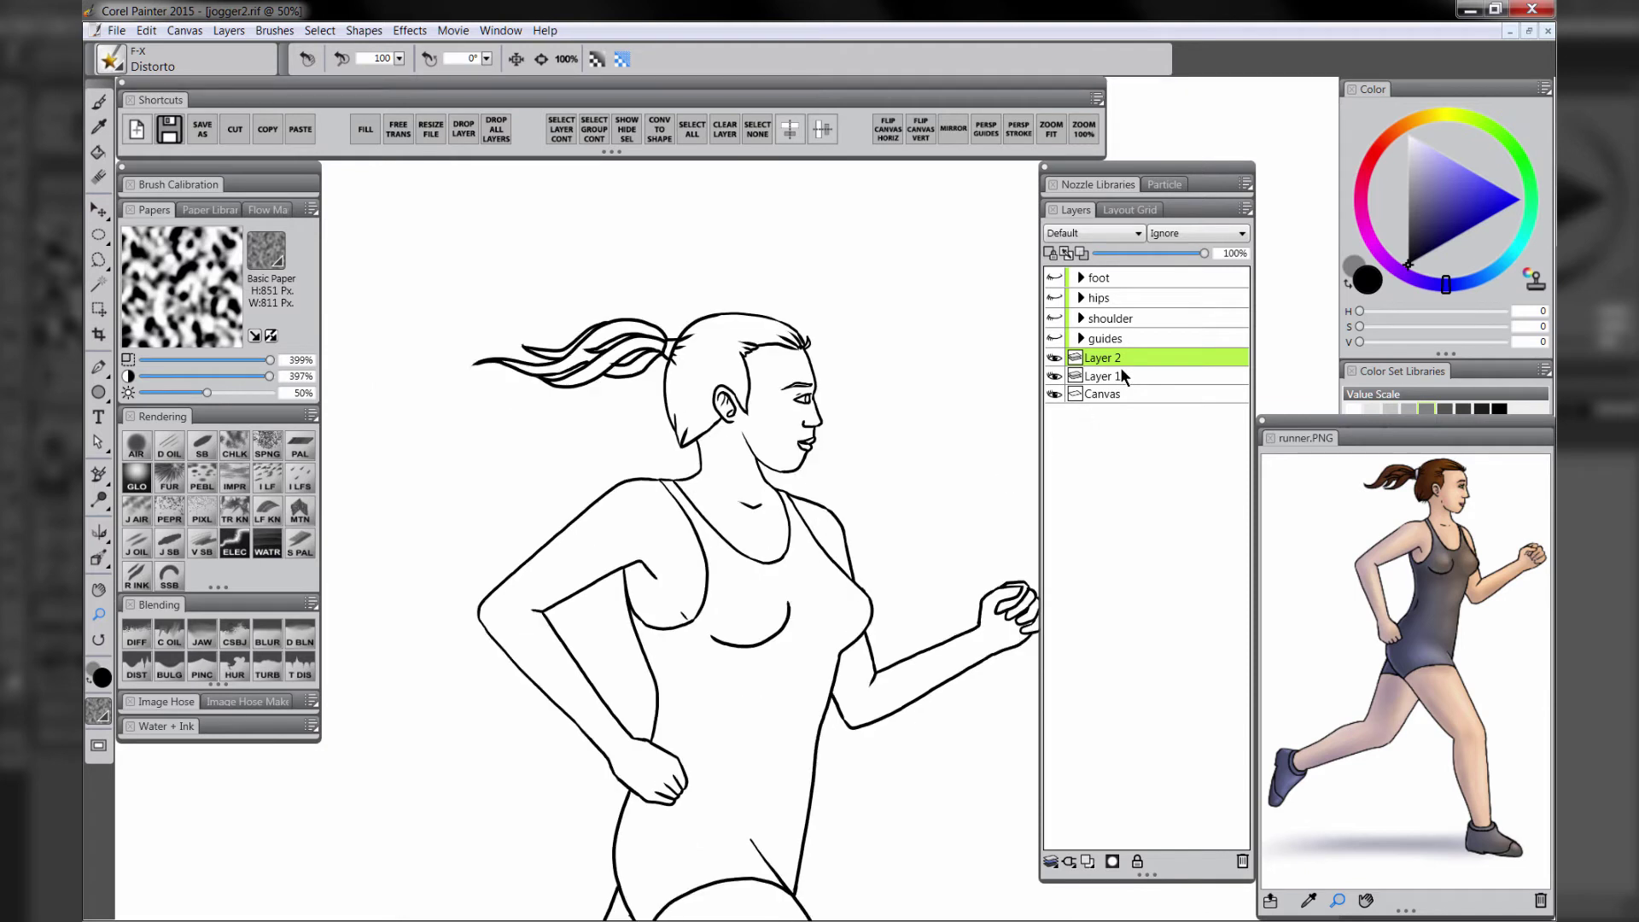
shift+click(1120, 375)
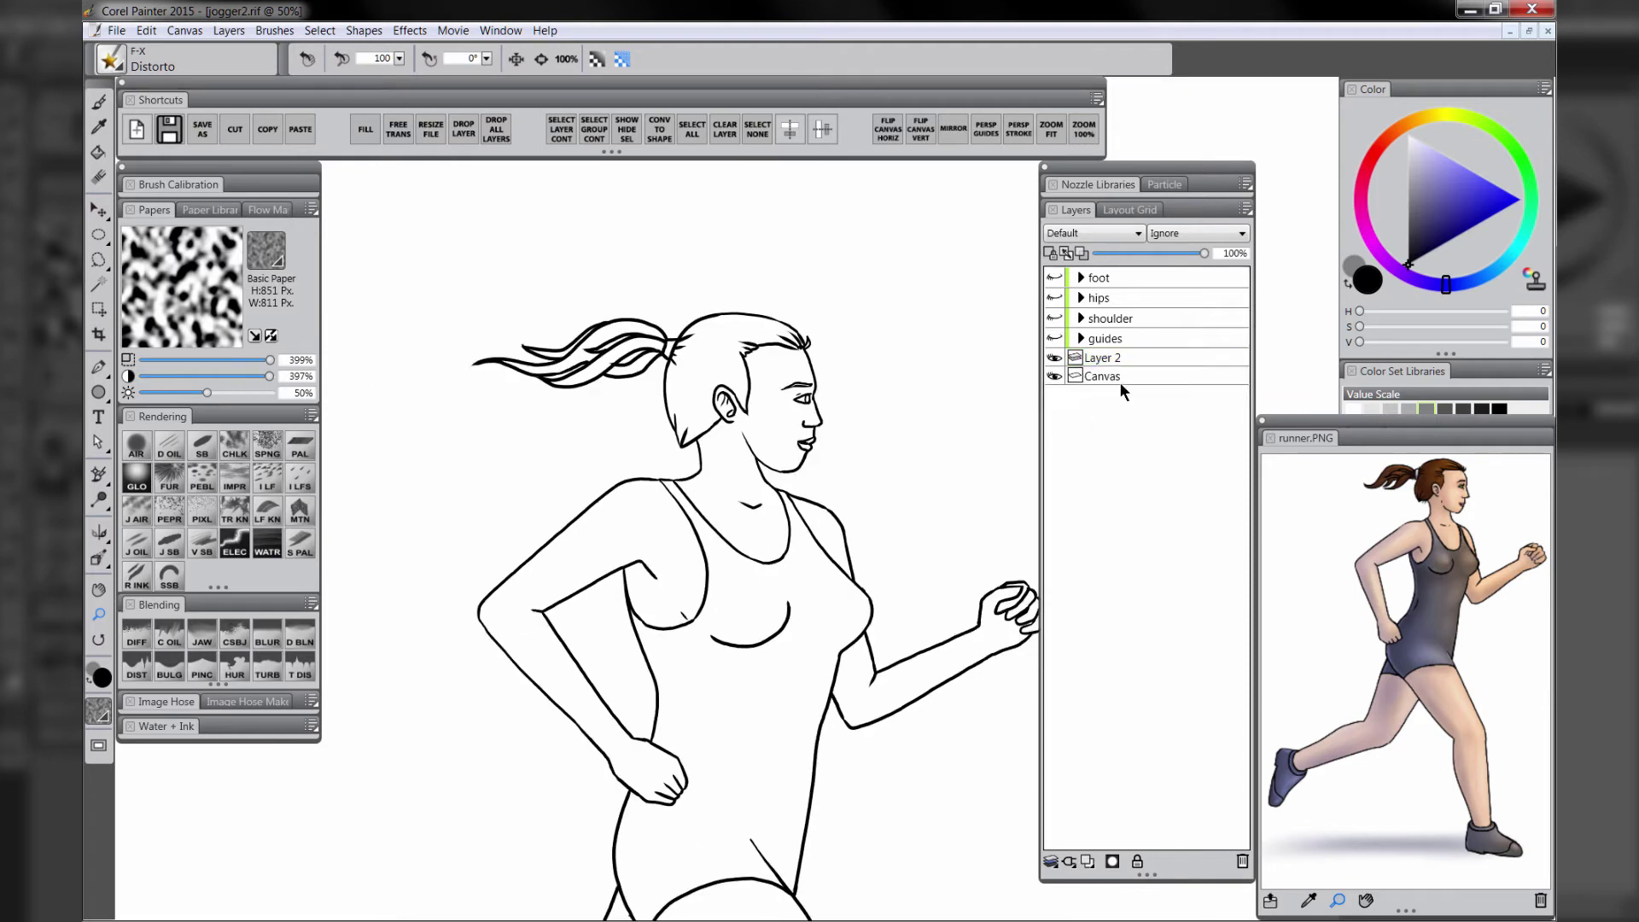
click(1103, 360)
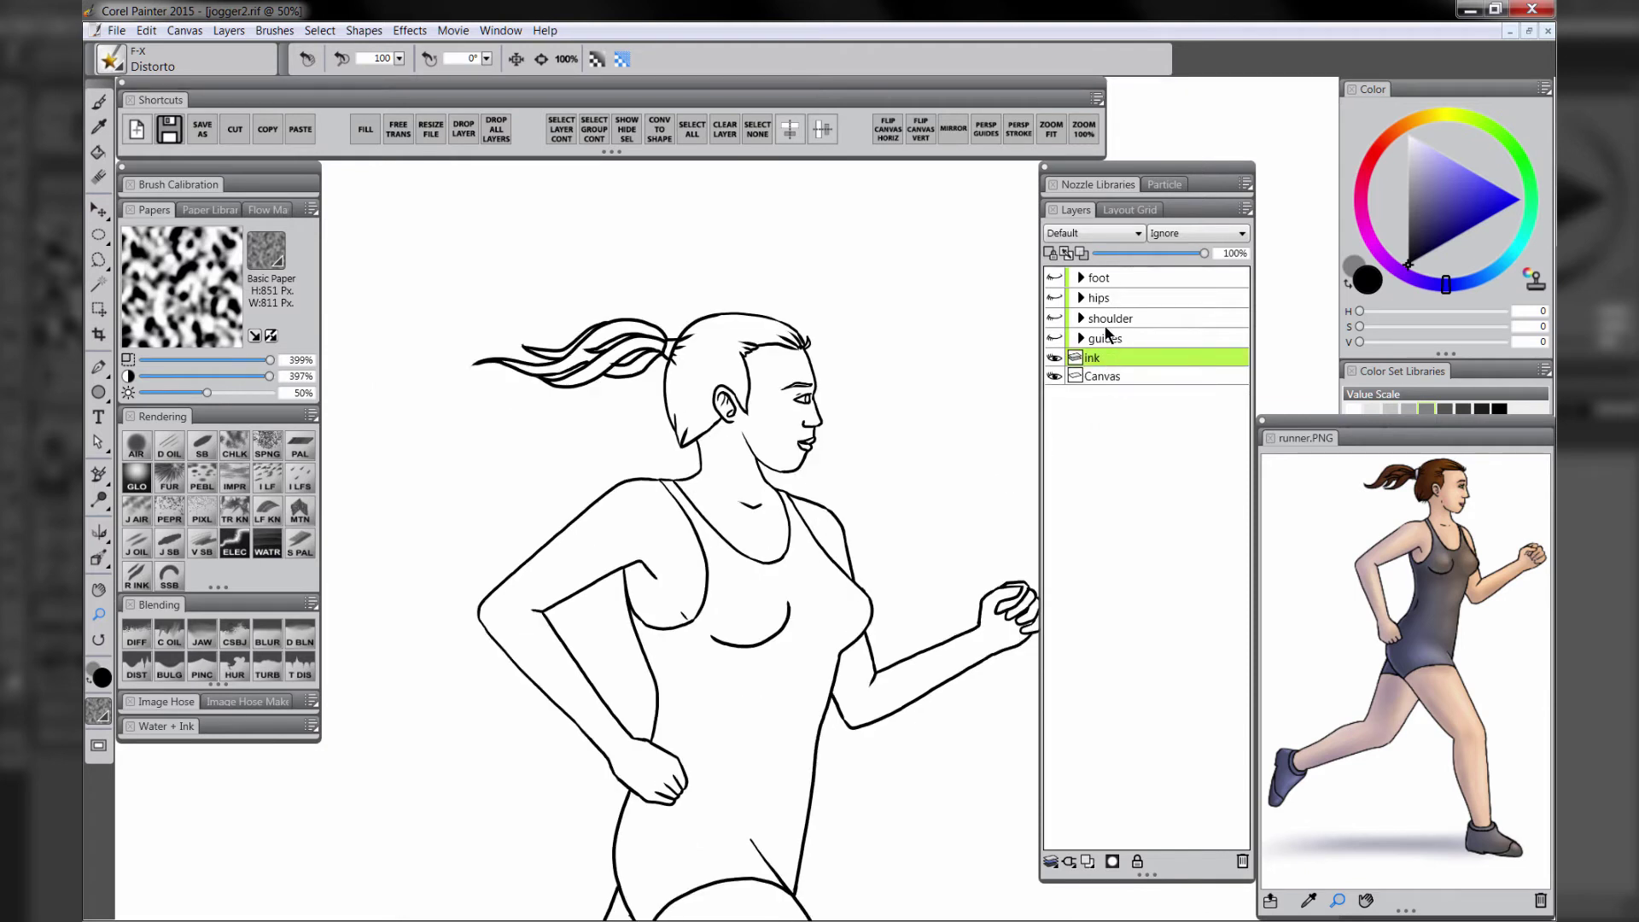
alt+click(835, 626)
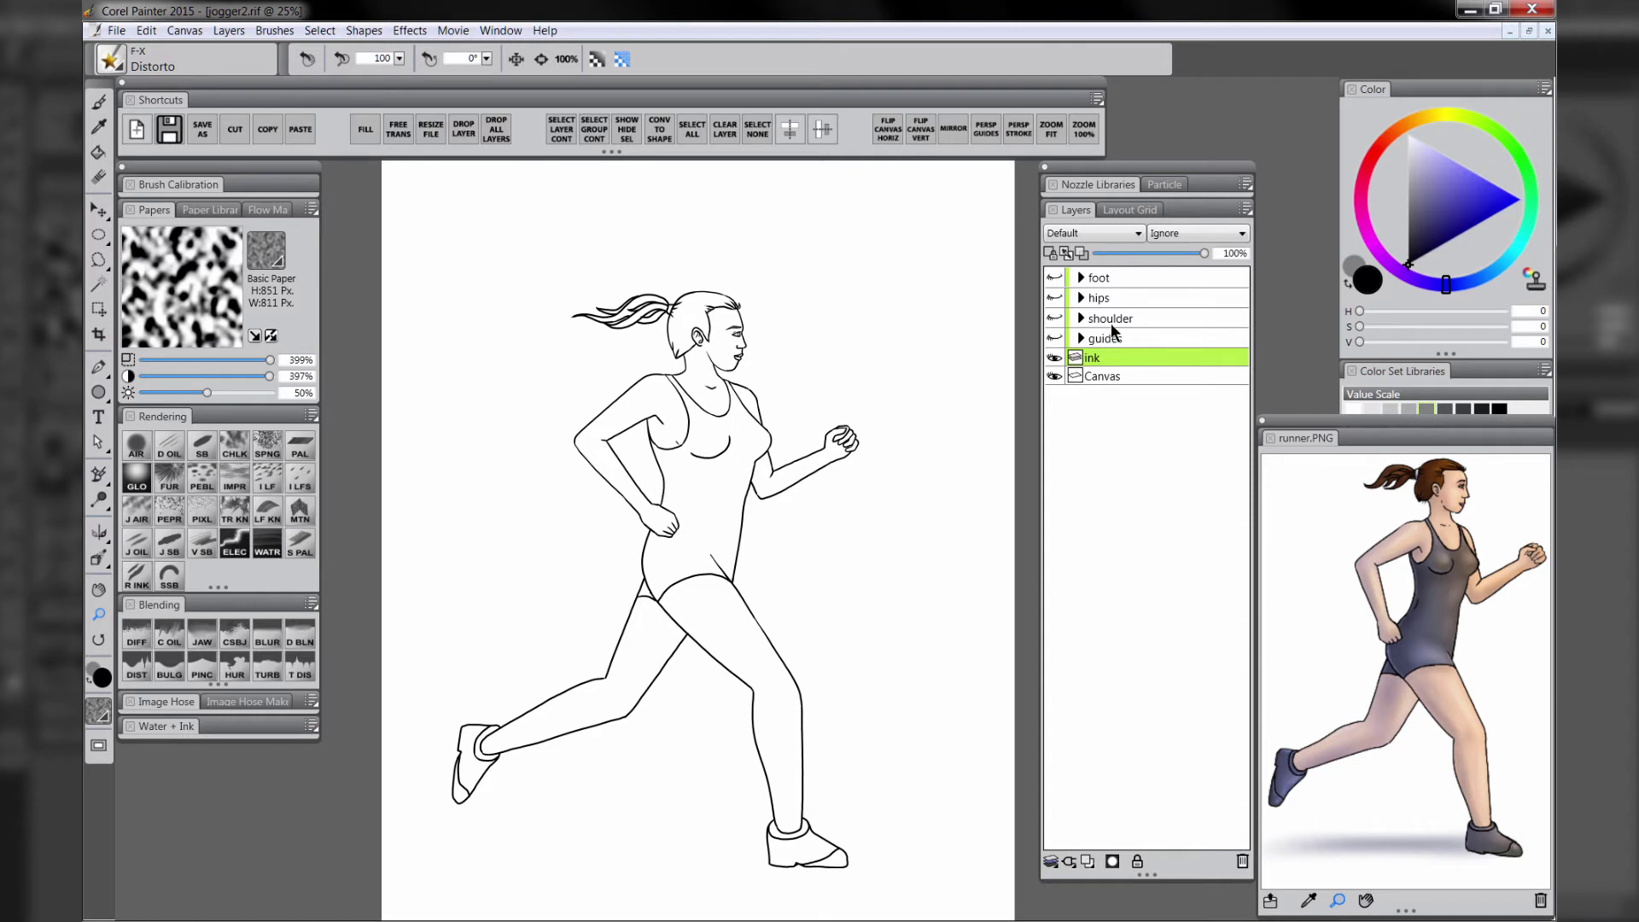
Show the perspective guides over the drawing with the perspective guide tool
click(201, 127)
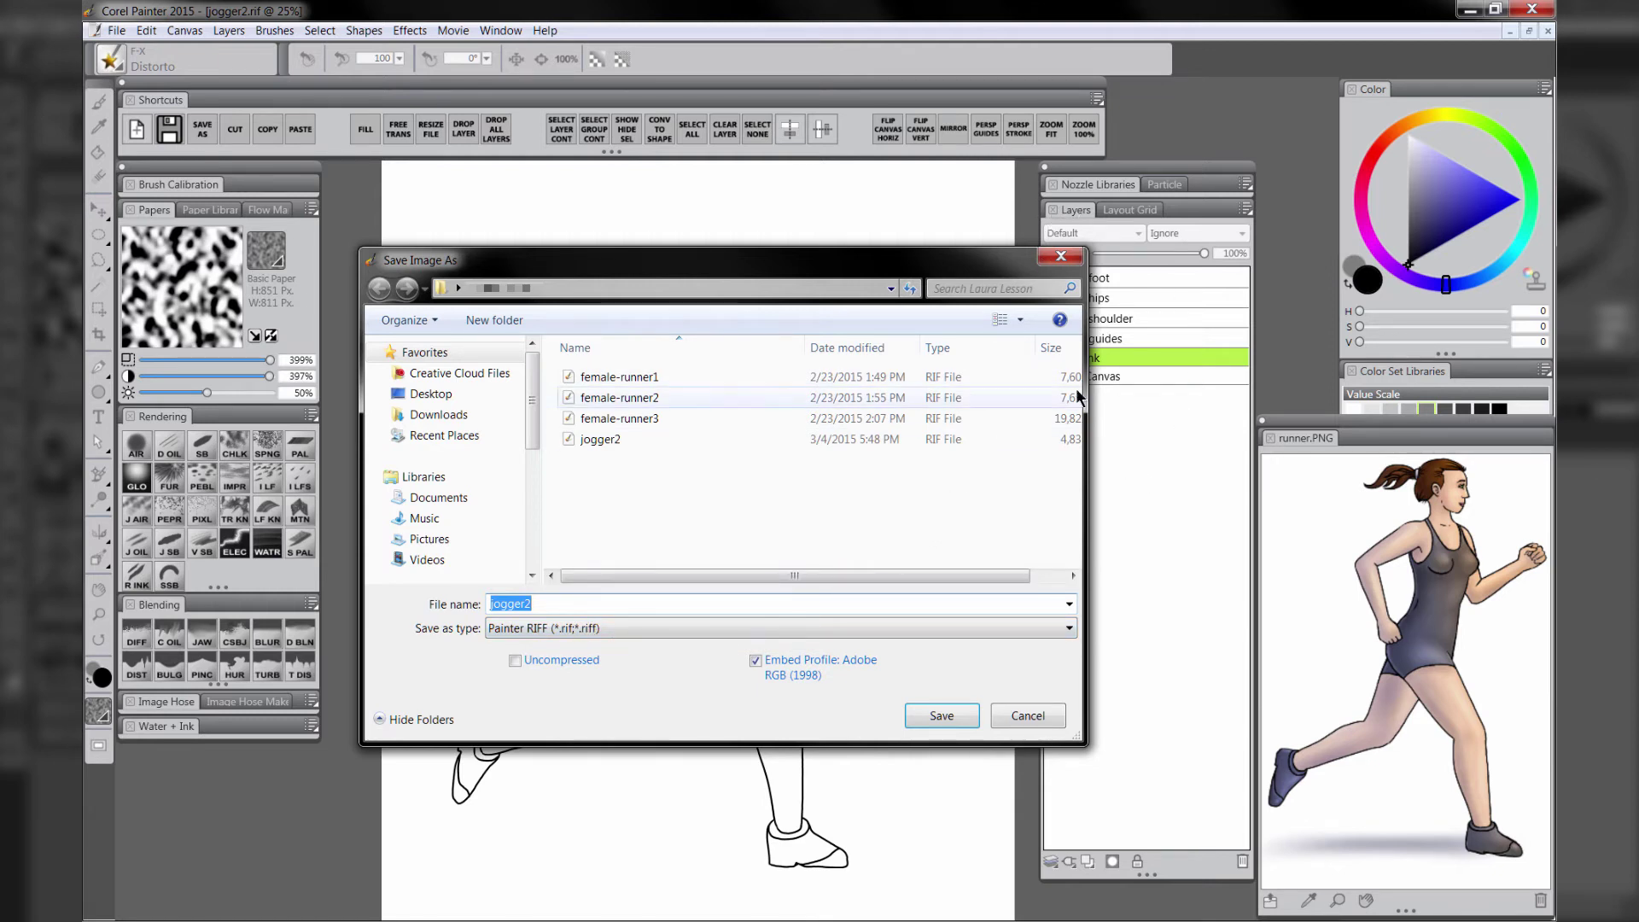
click(1059, 258)
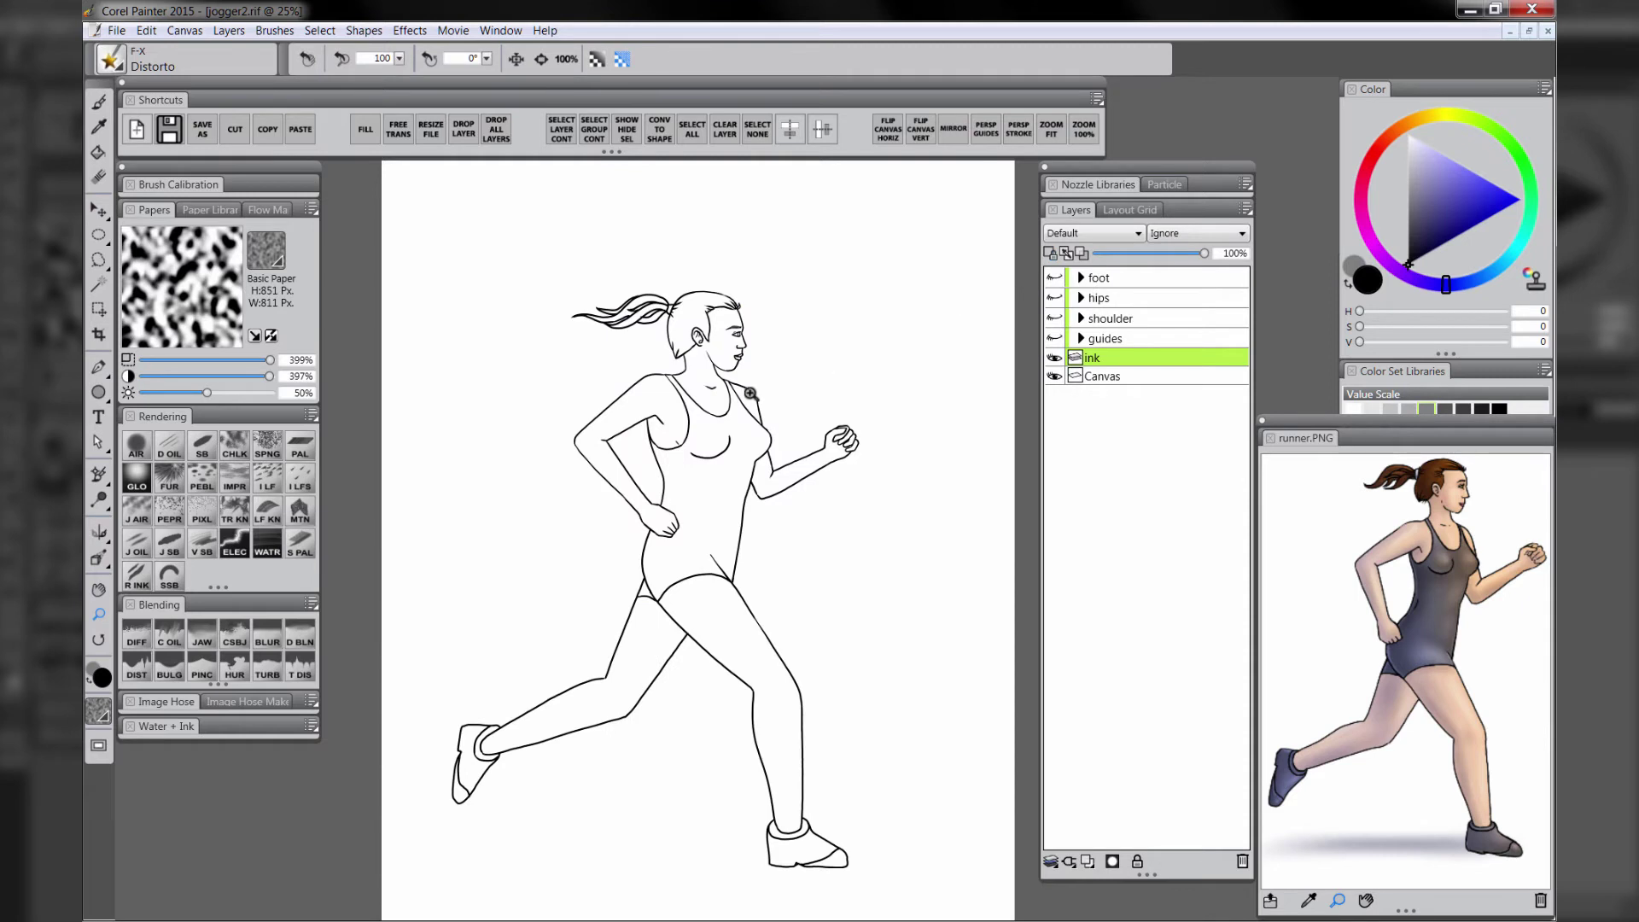
click(98, 558)
click(344, 58)
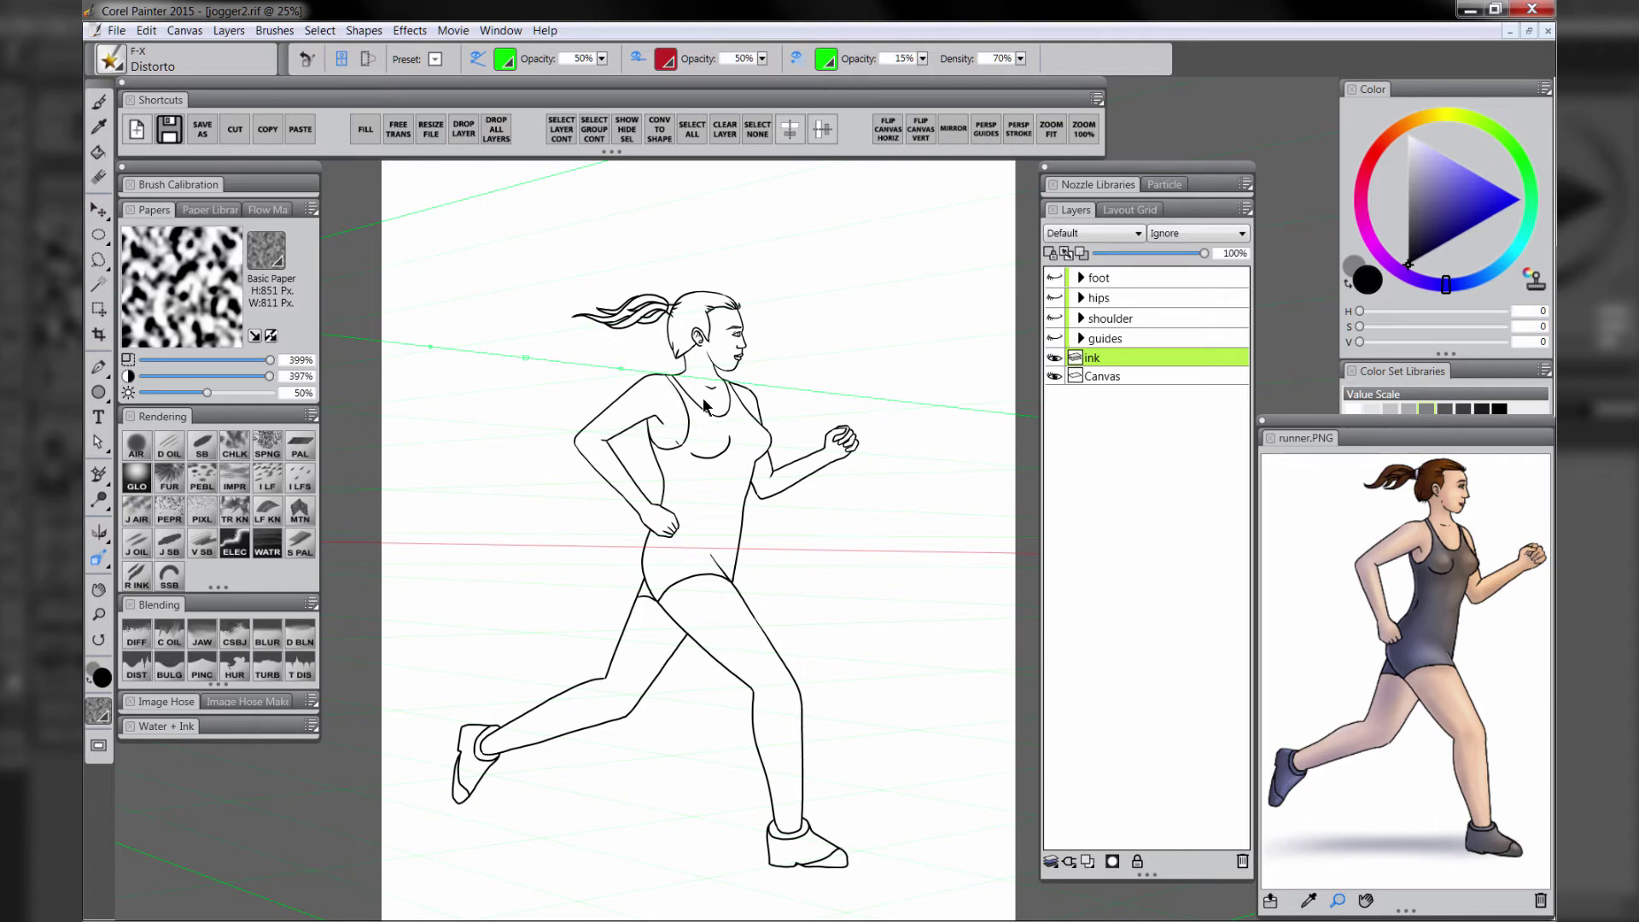
Save the drawing as a new Painter RIFF file named jogger3
click(116, 30)
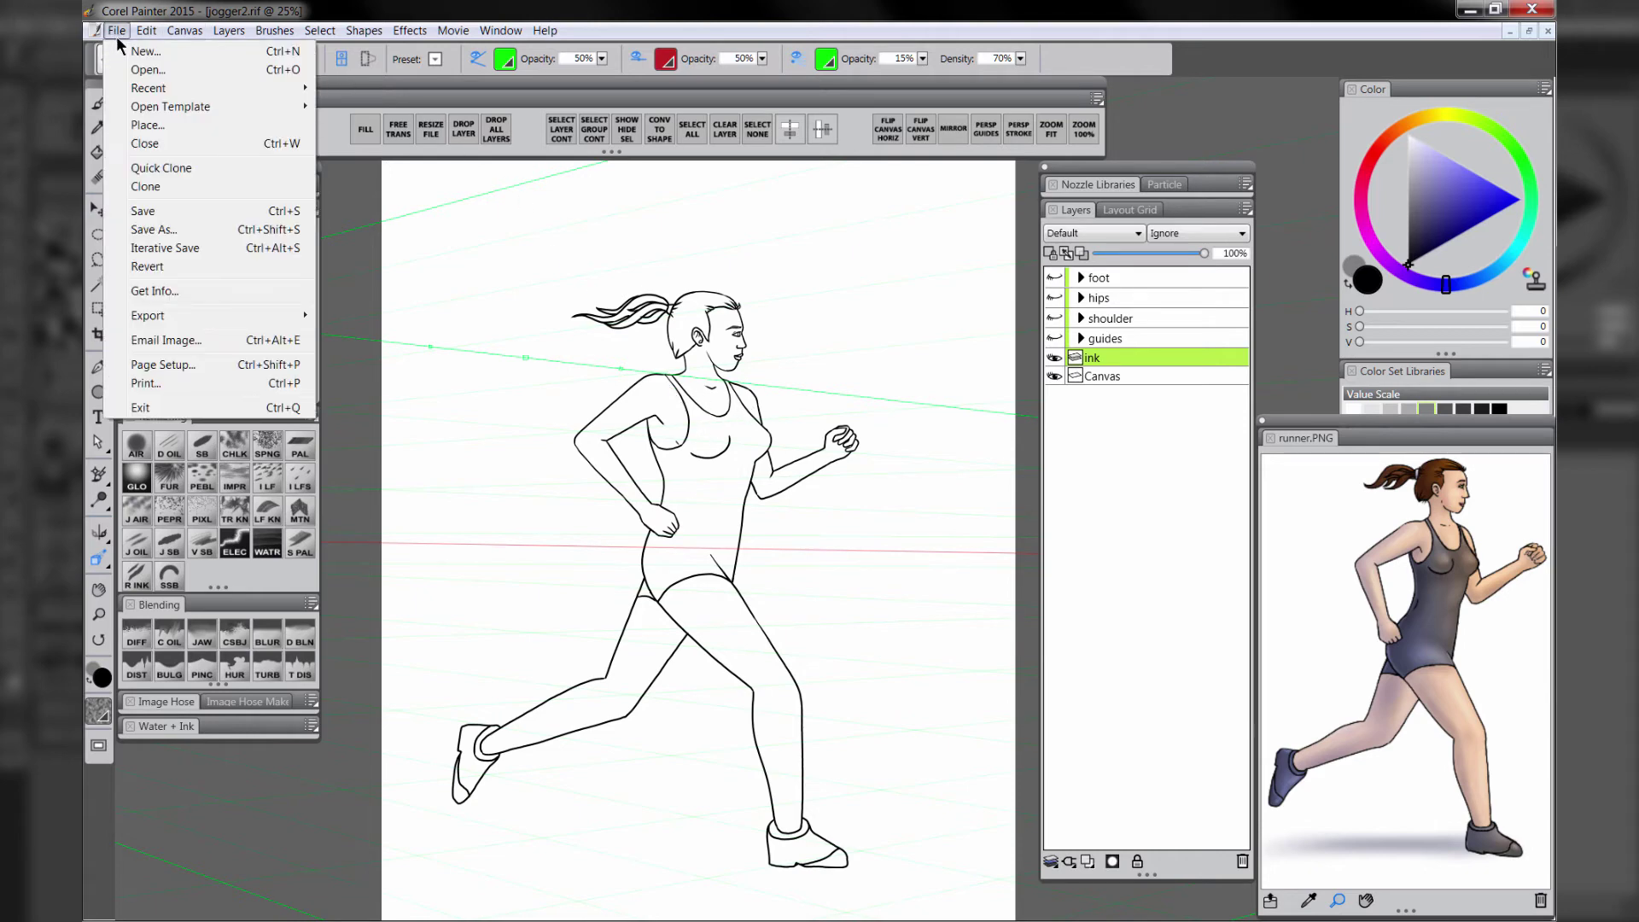
click(163, 233)
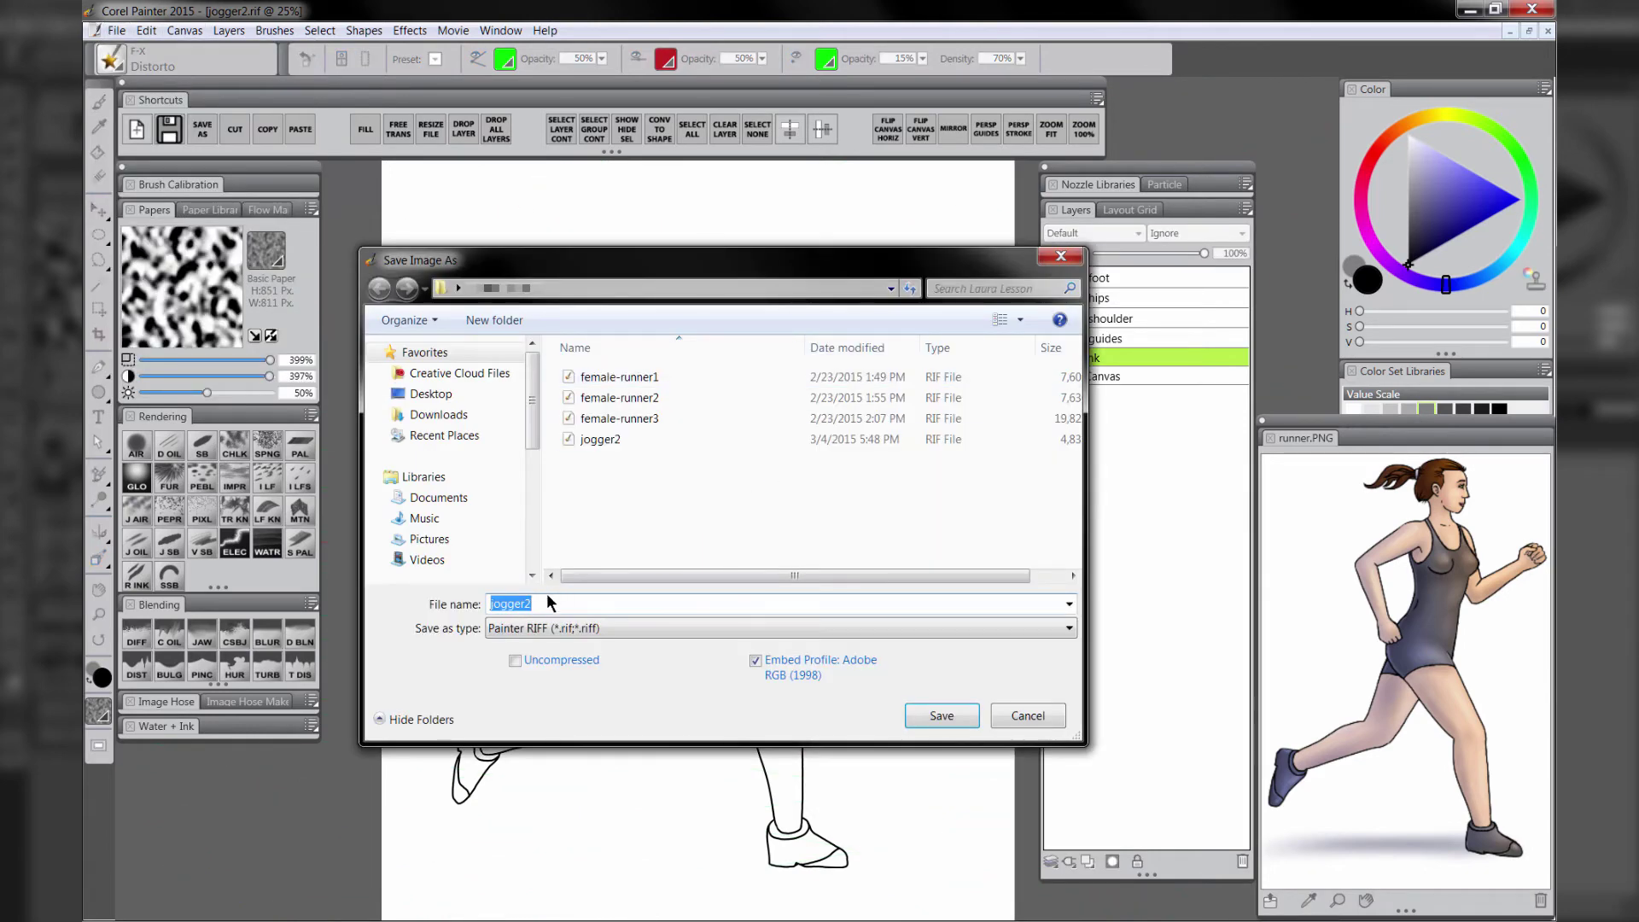
text(jogger3)
key(Return)
Delete the foot, hips, shoulder and guides layer groups together
click(1109, 275)
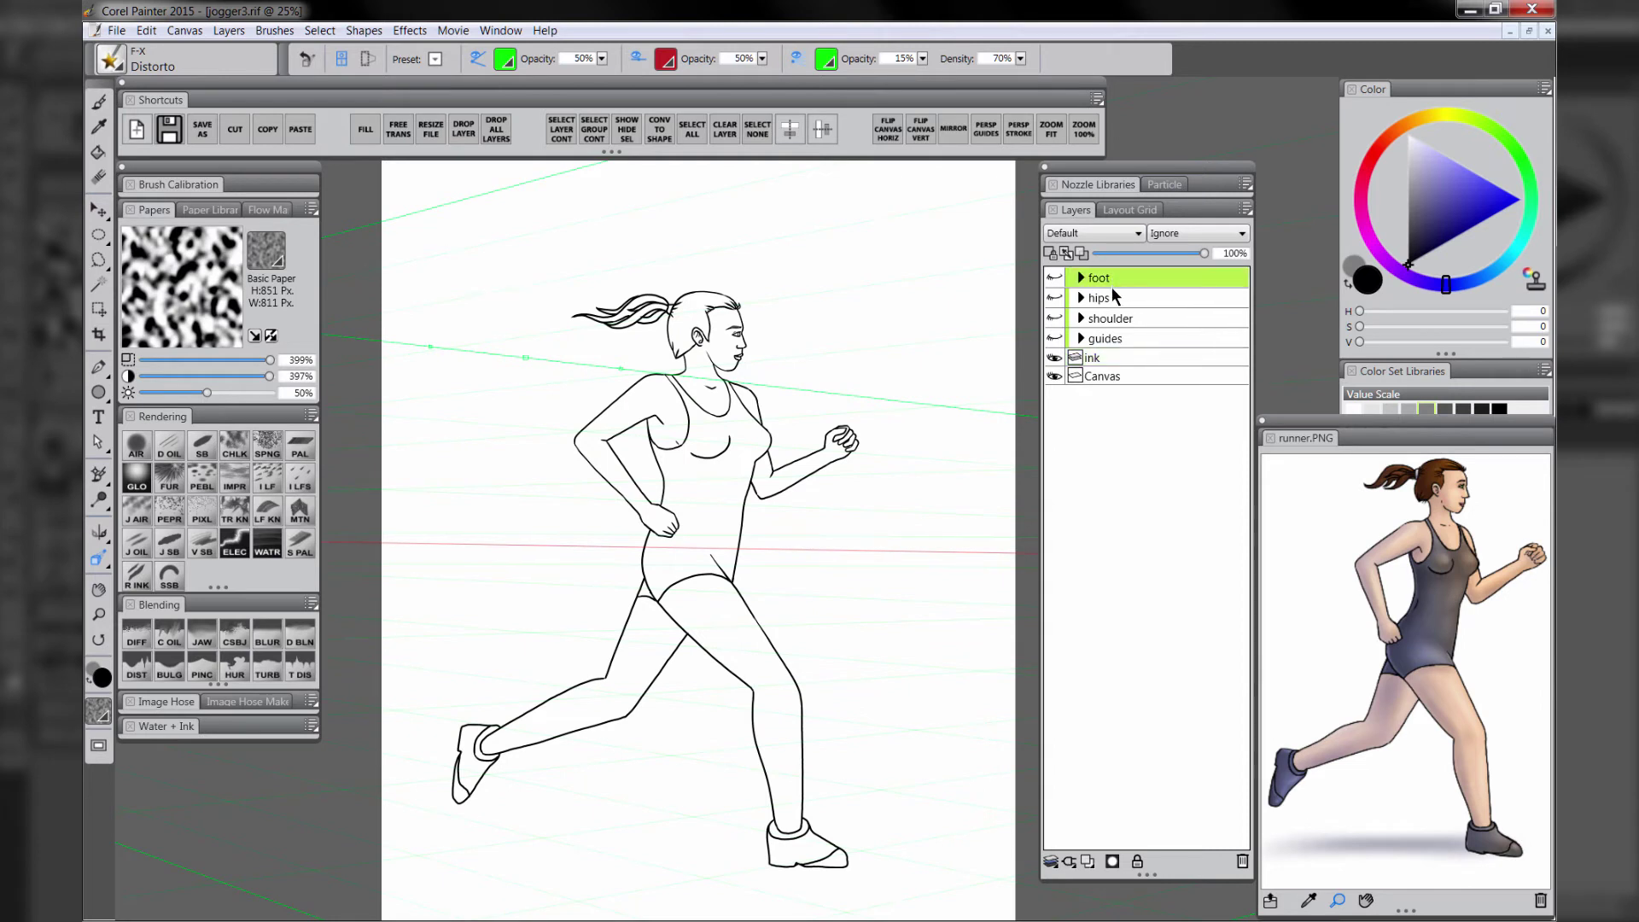
shift+click(1113, 339)
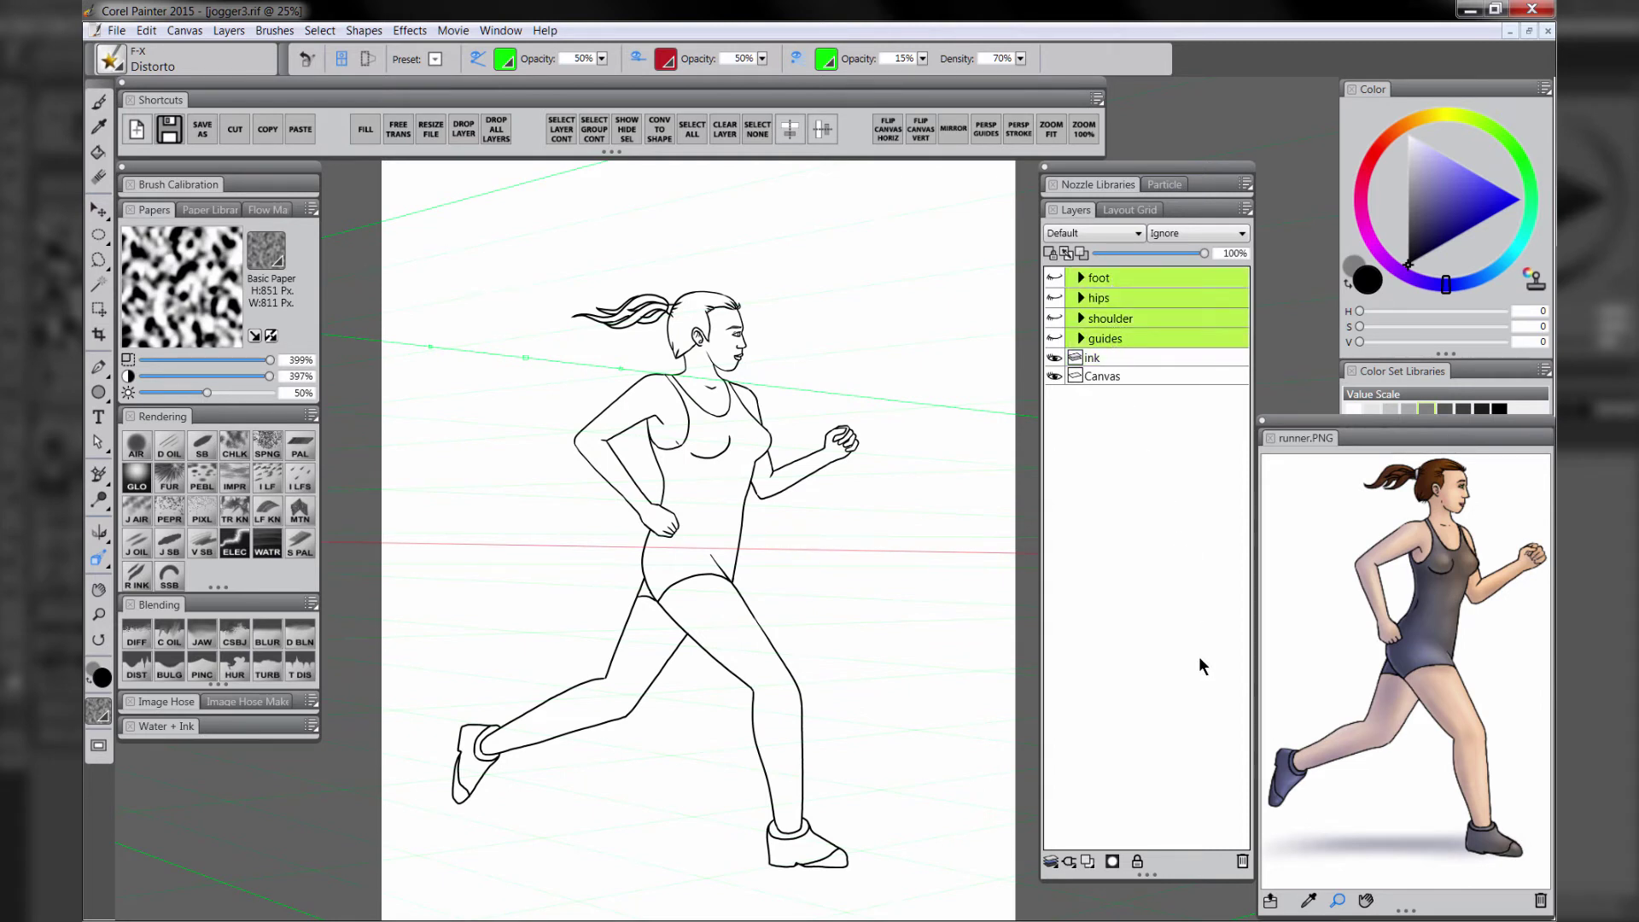
click(1240, 861)
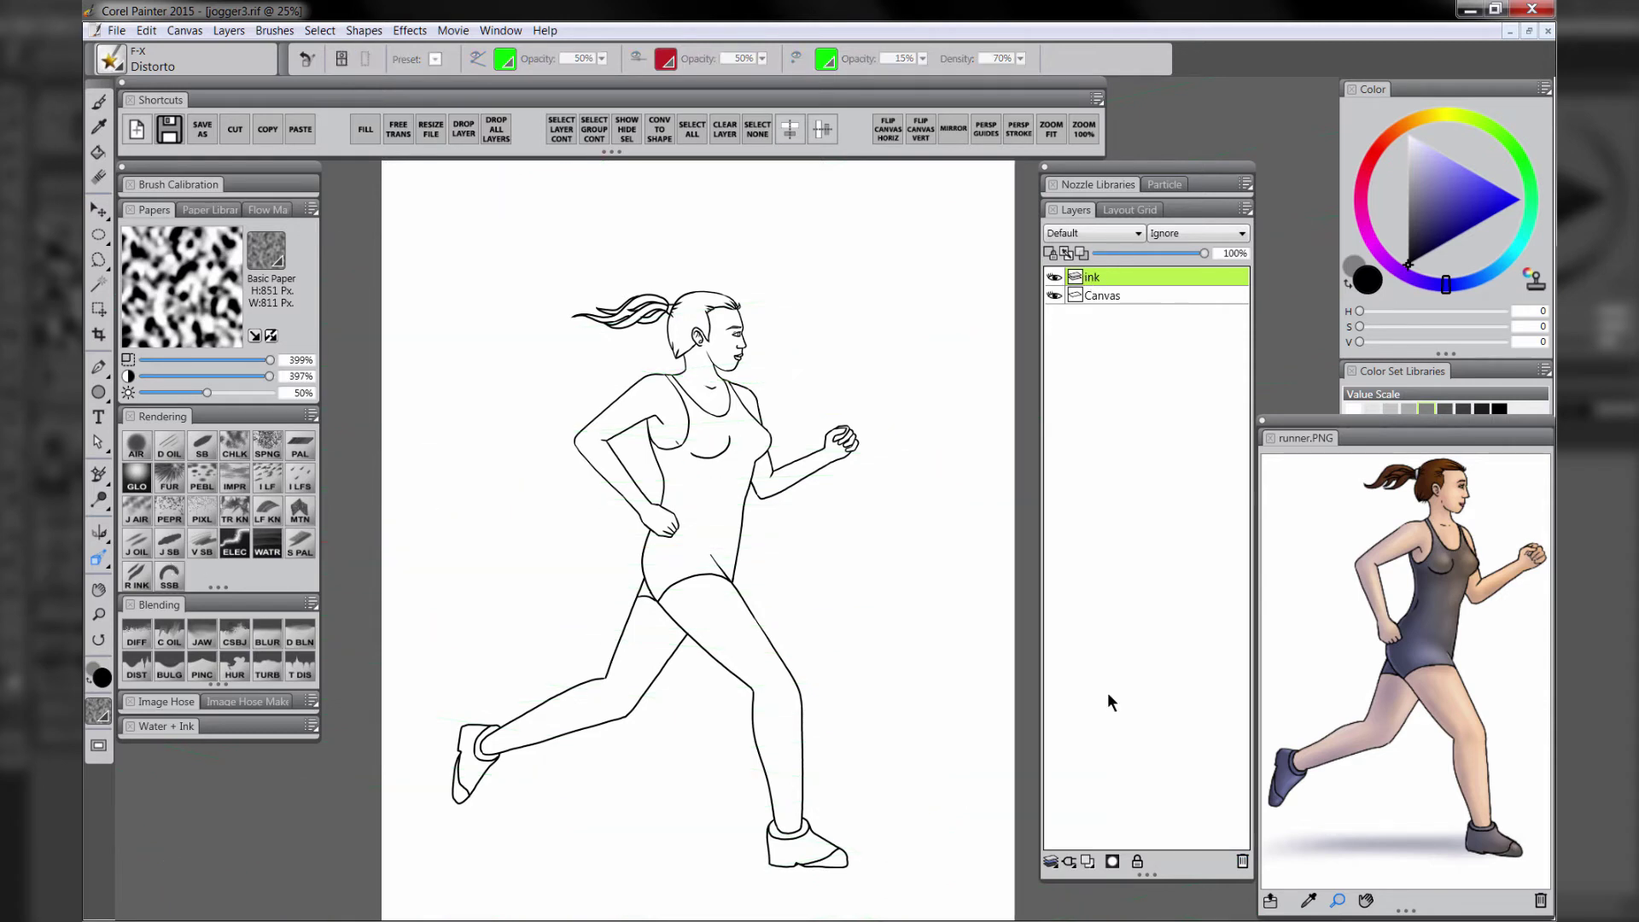
Add five new layers above ink and name them hair, skin-fg, skin-bg, clothes and eyes-lips from top down
click(1086, 861)
click(1087, 860)
click(1086, 860)
click(1086, 860)
click(1086, 861)
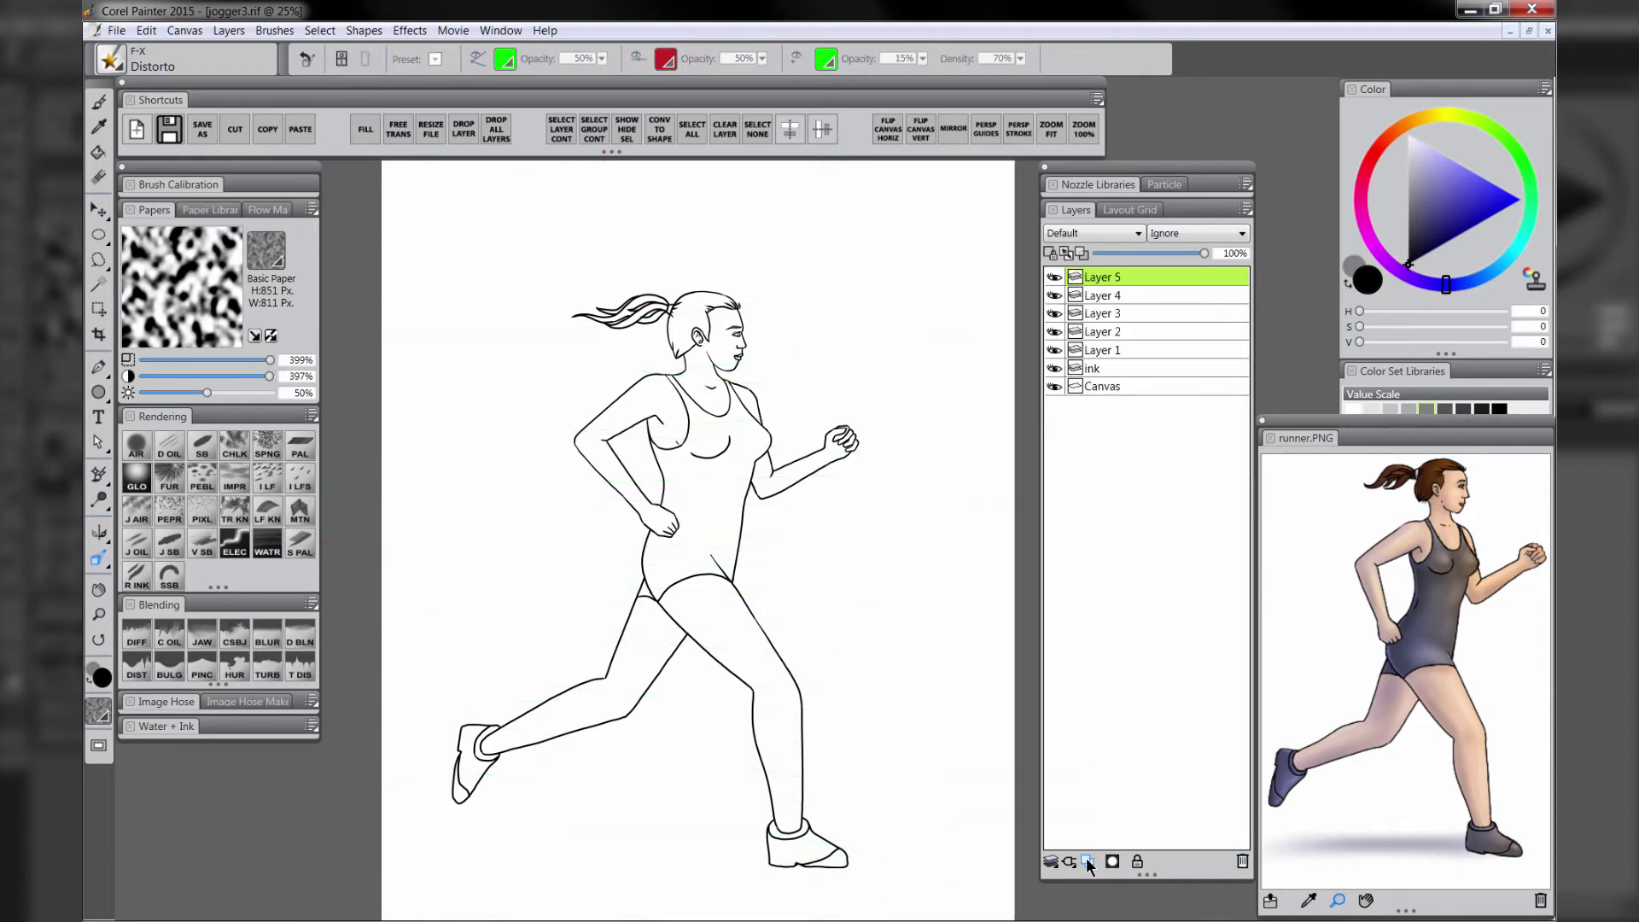
double_click(1108, 278)
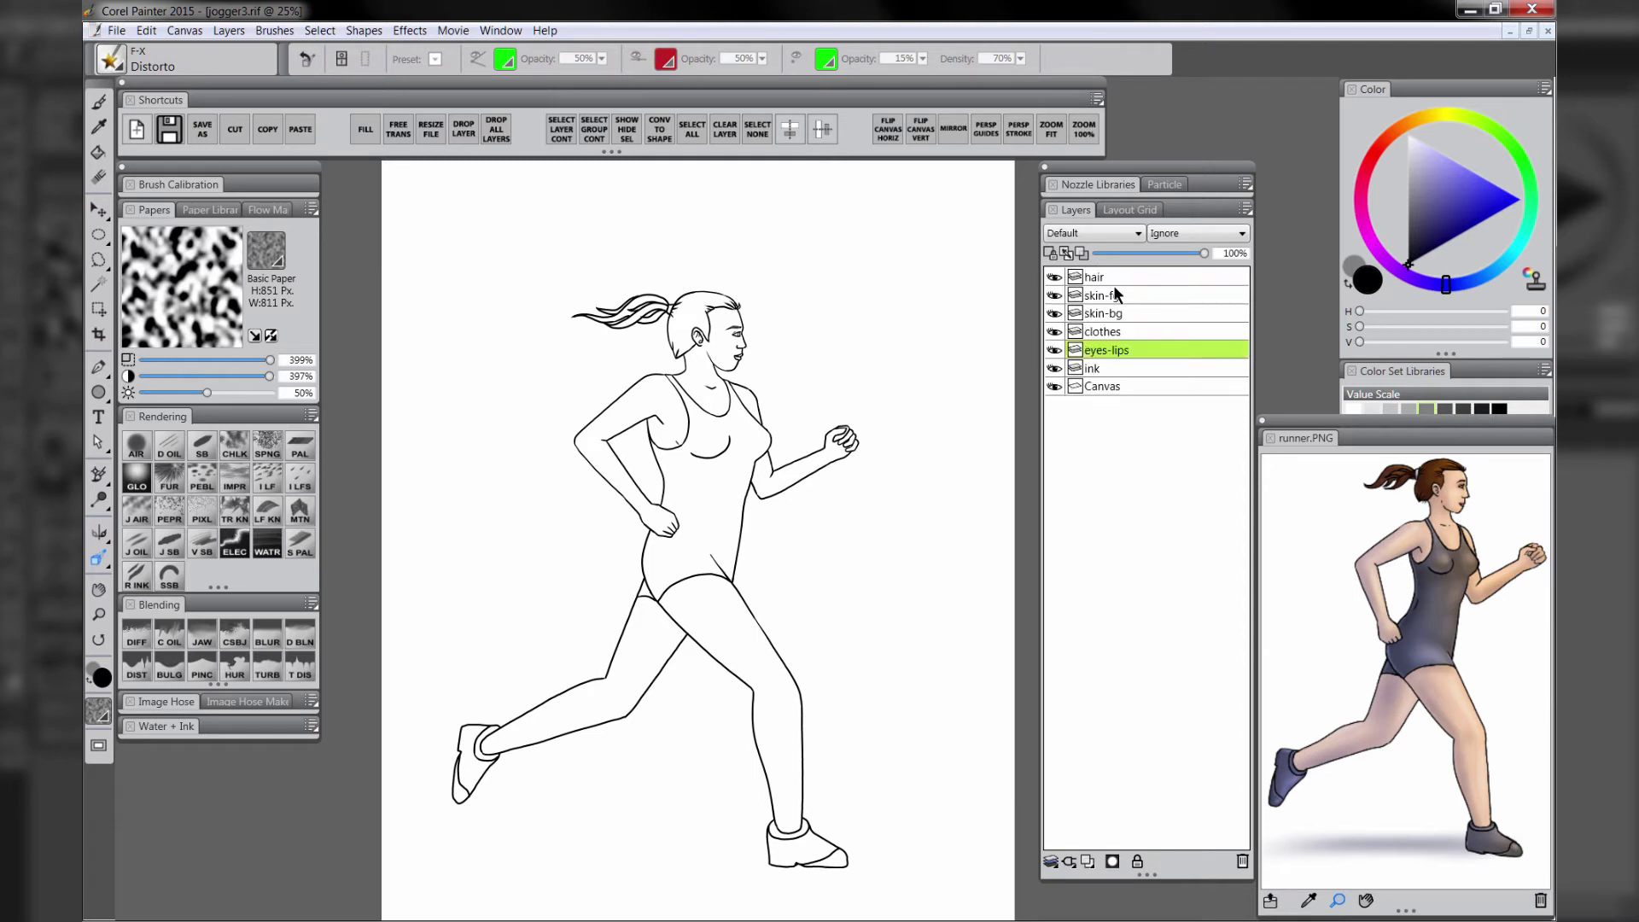
Group the five new layers as "color" beneath the ink layer, and move clothes above skin-bg within the group
shift+click(1113, 282)
key(ctrl+g)
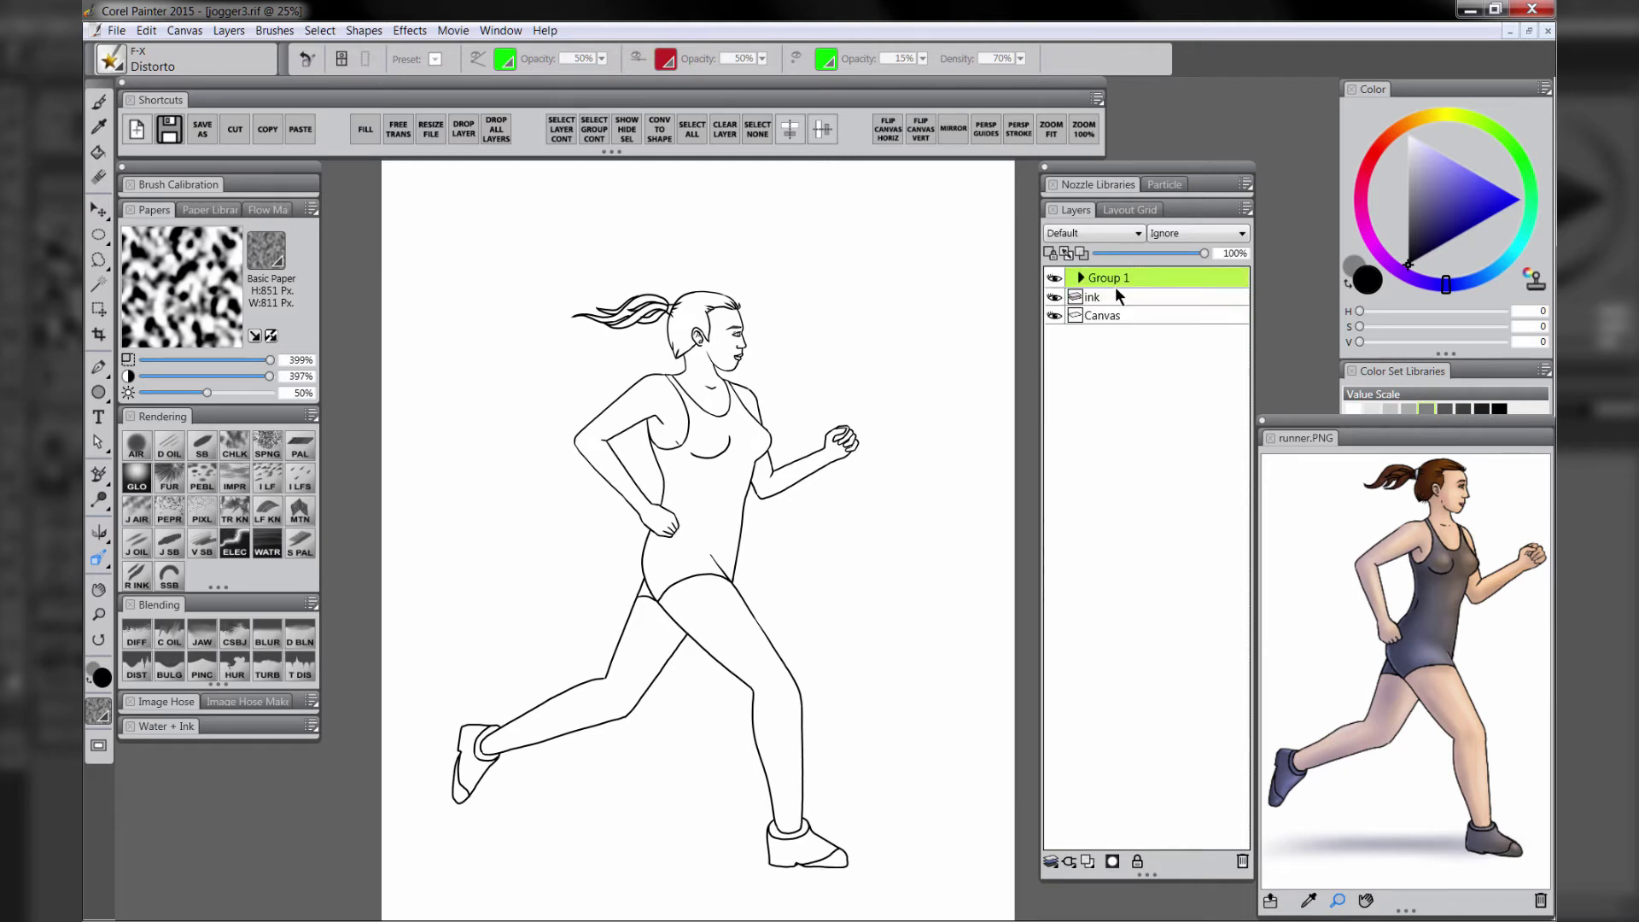
drag(1101, 277, 1103, 301)
click(1081, 295)
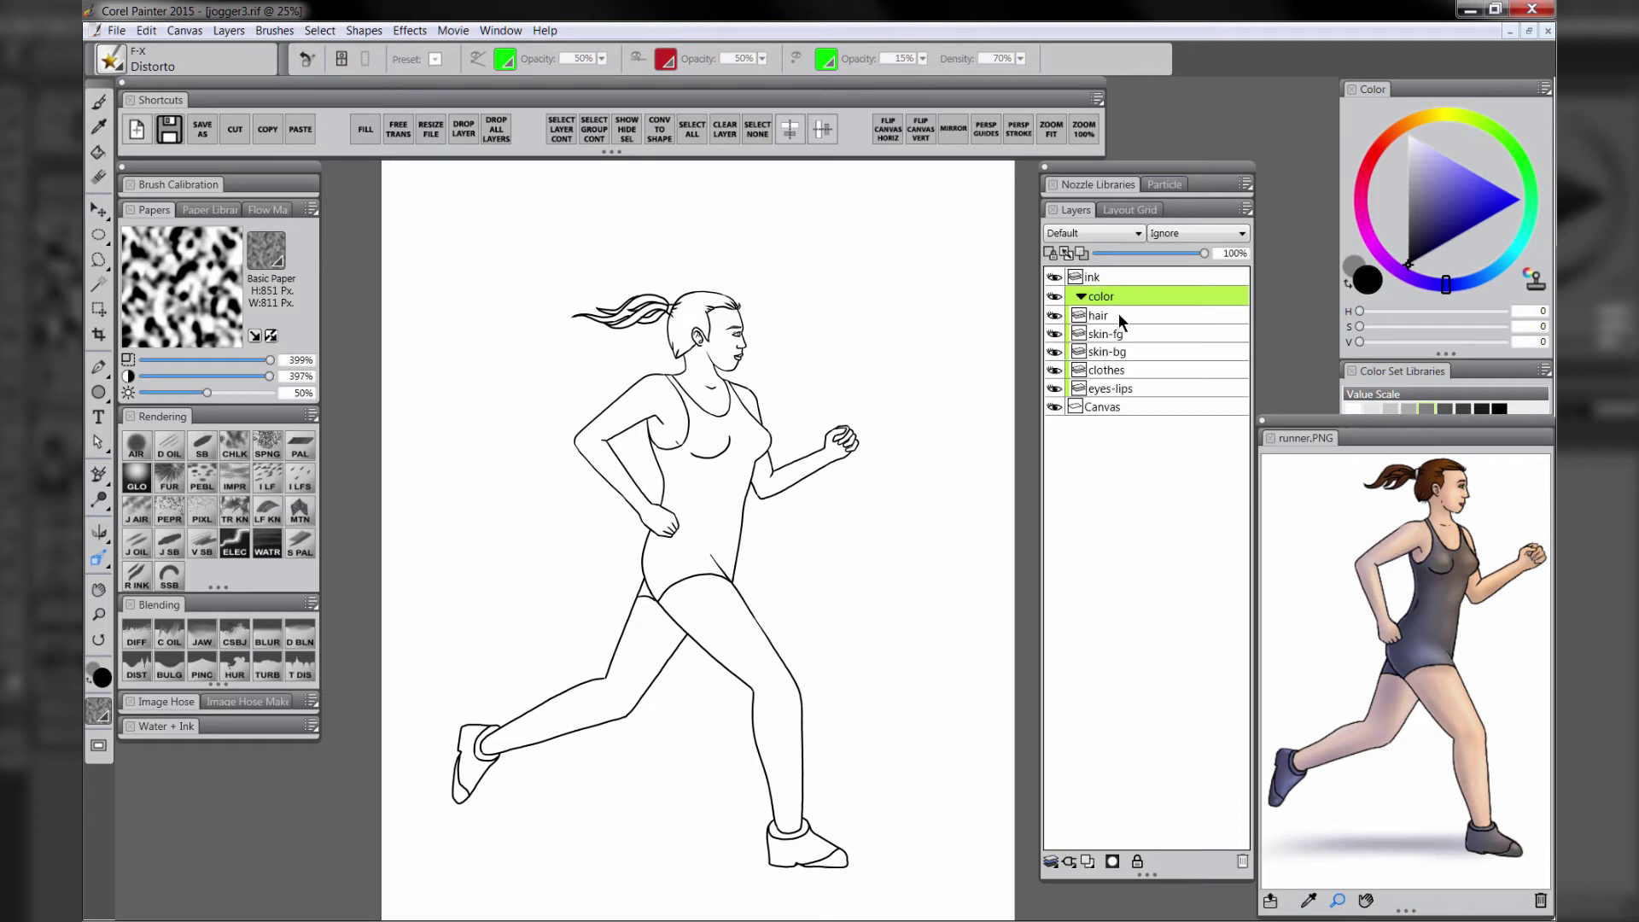
click(1118, 315)
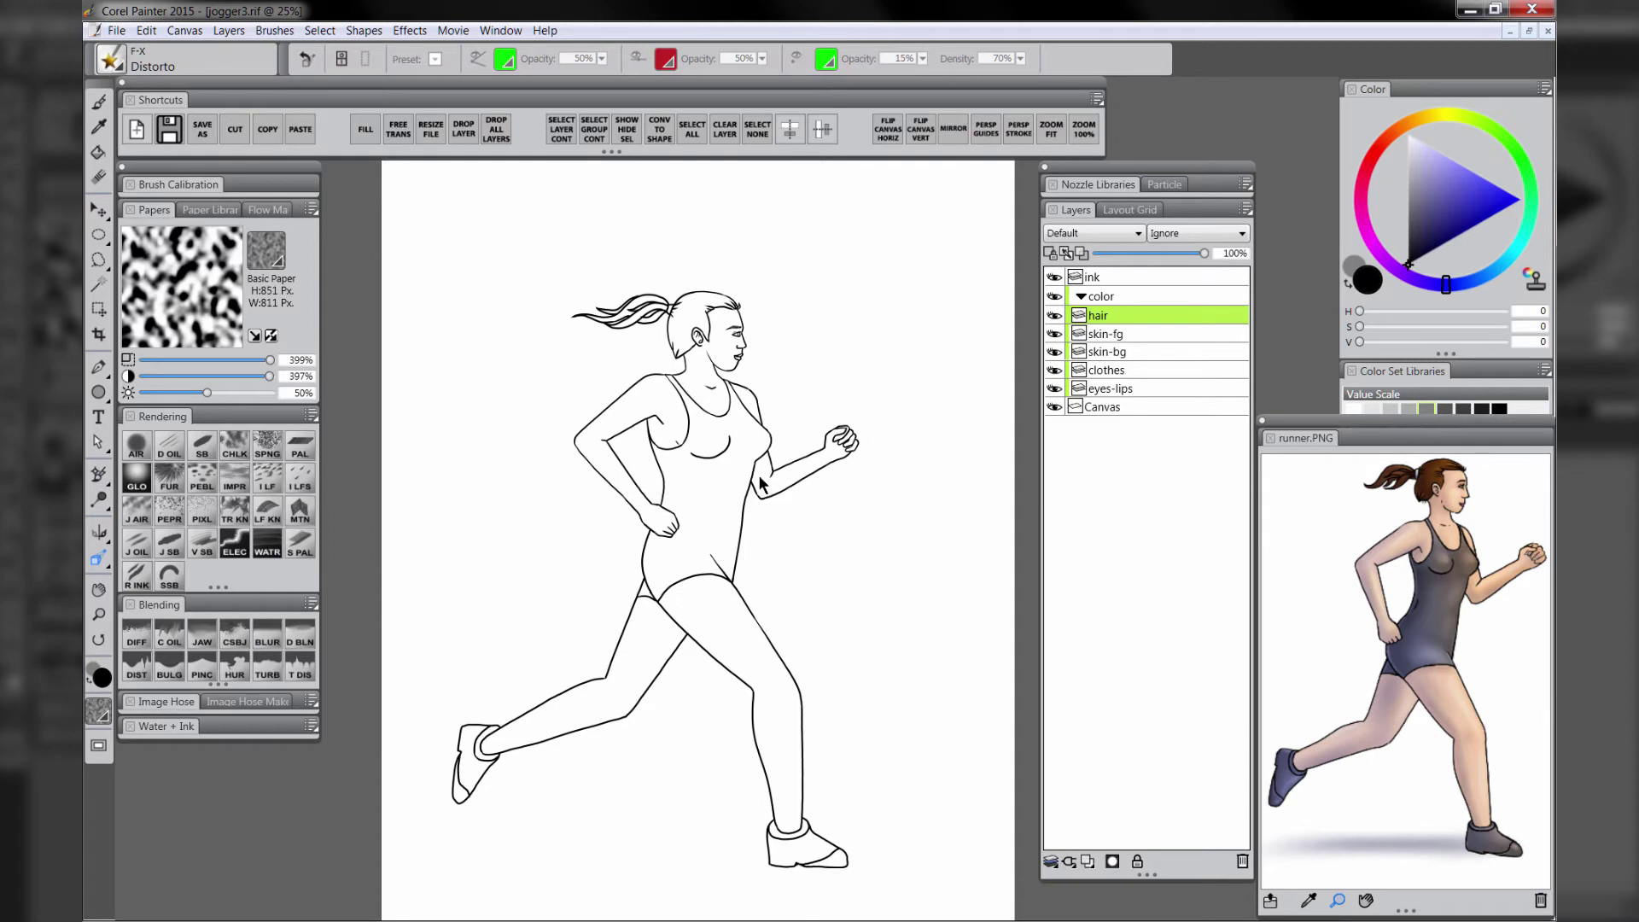
drag(1113, 367, 1128, 339)
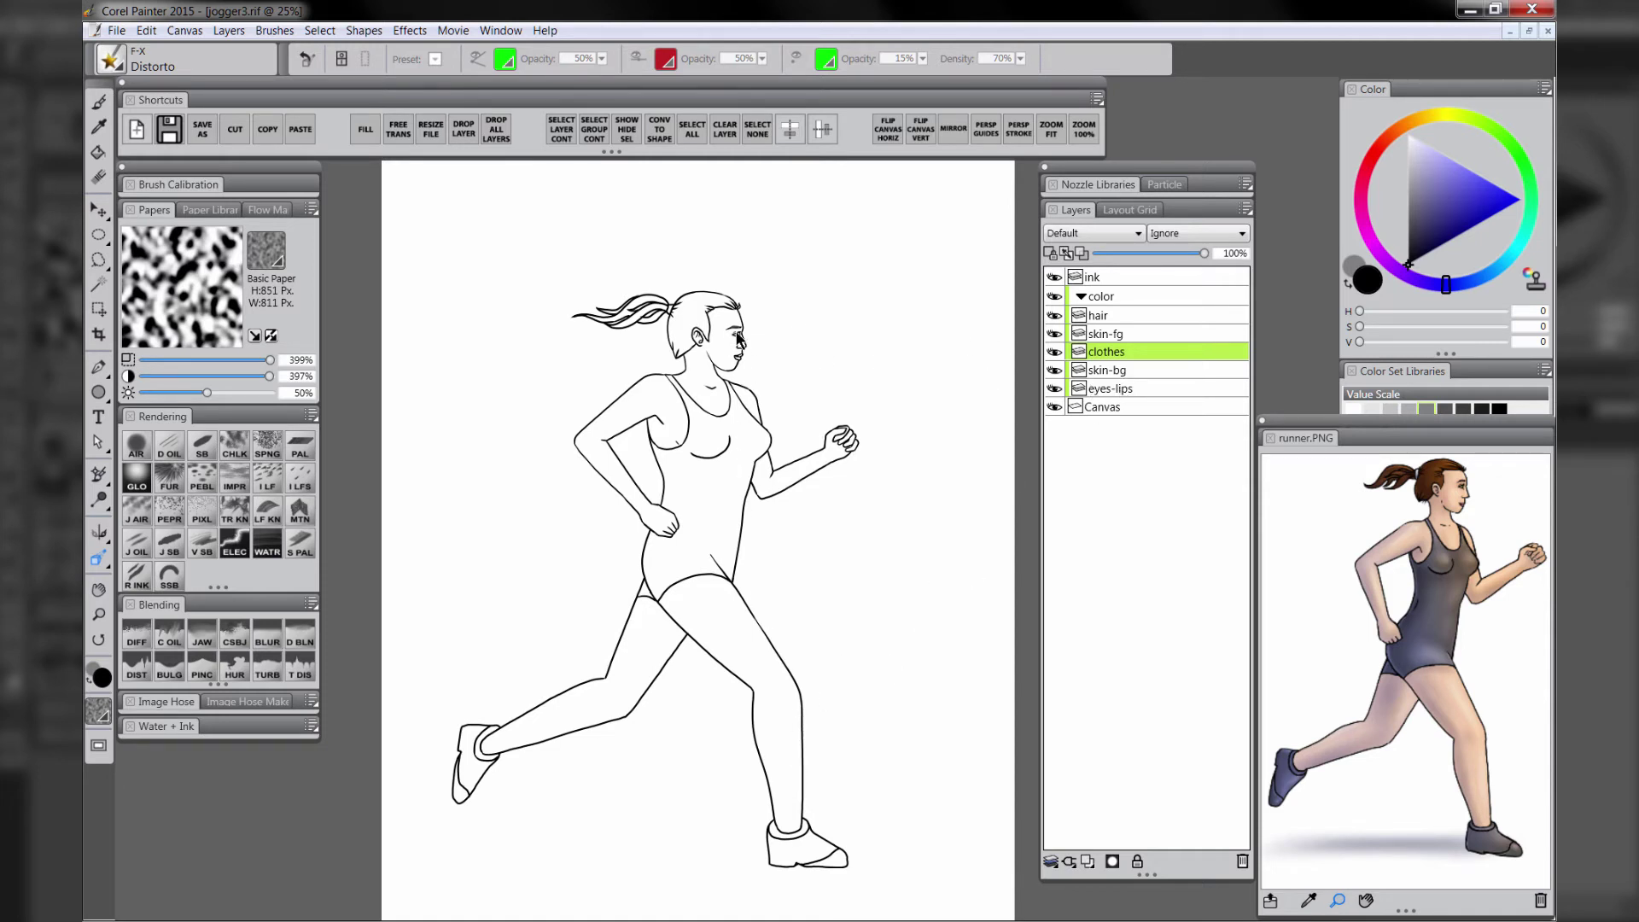
Make the hair layer active at 75% zoom on the head and set the color to reddish brown (H 100, S 112, V 92)
click(99, 615)
click(717, 416)
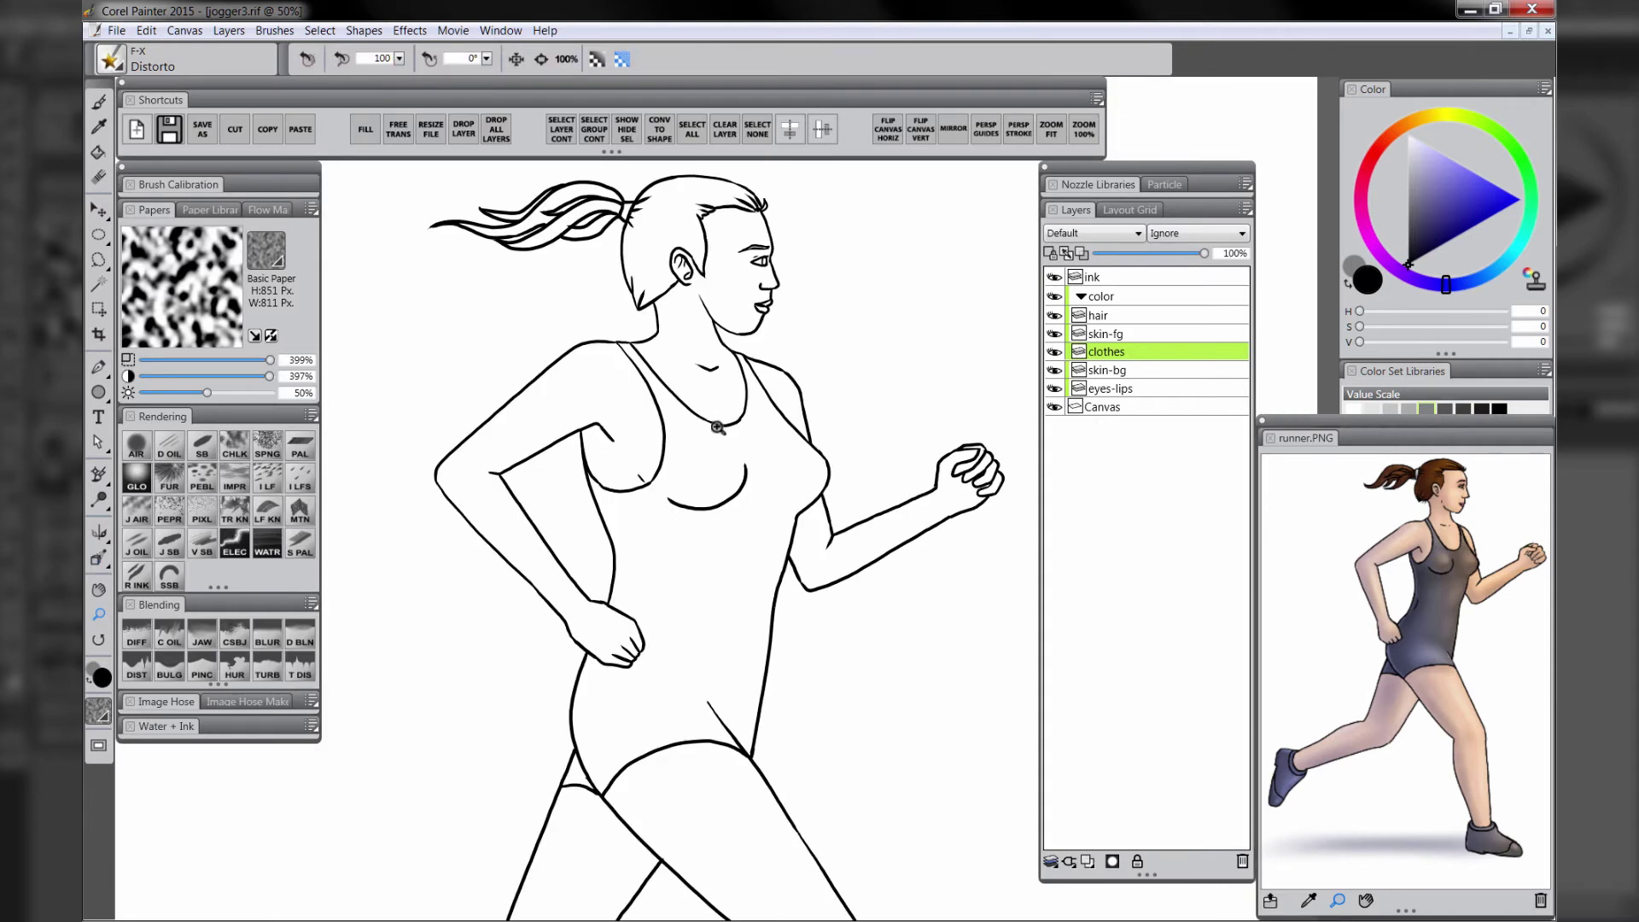
click(715, 465)
drag(713, 523, 800, 551)
click(763, 436)
drag(747, 471, 772, 493)
click(1109, 316)
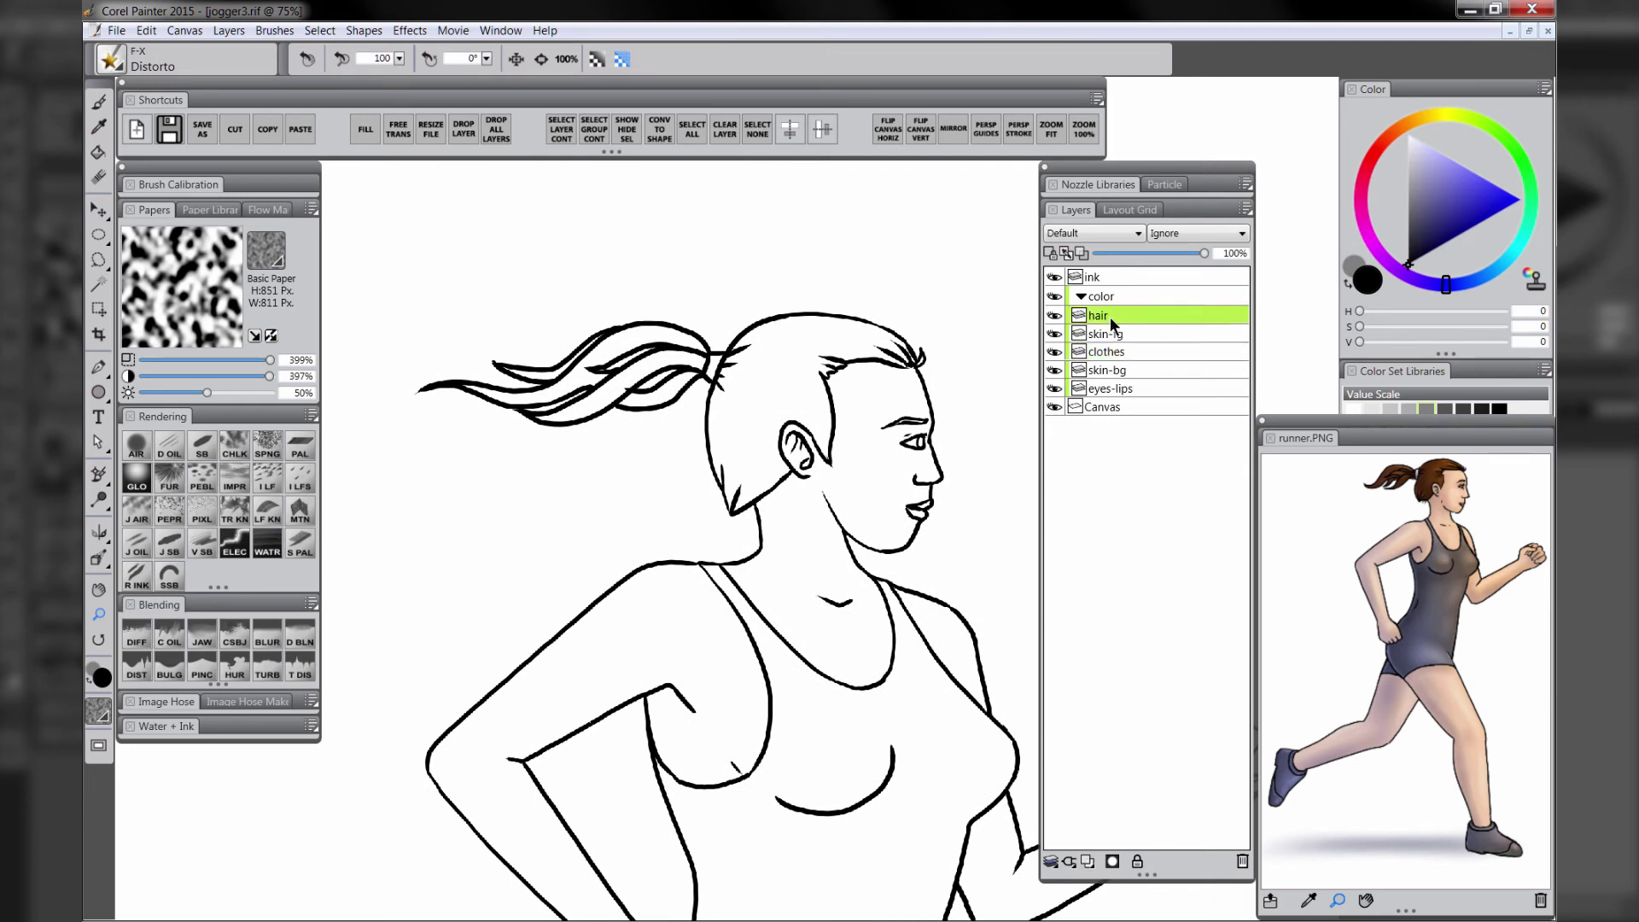
click(1396, 135)
drag(1444, 213, 1444, 220)
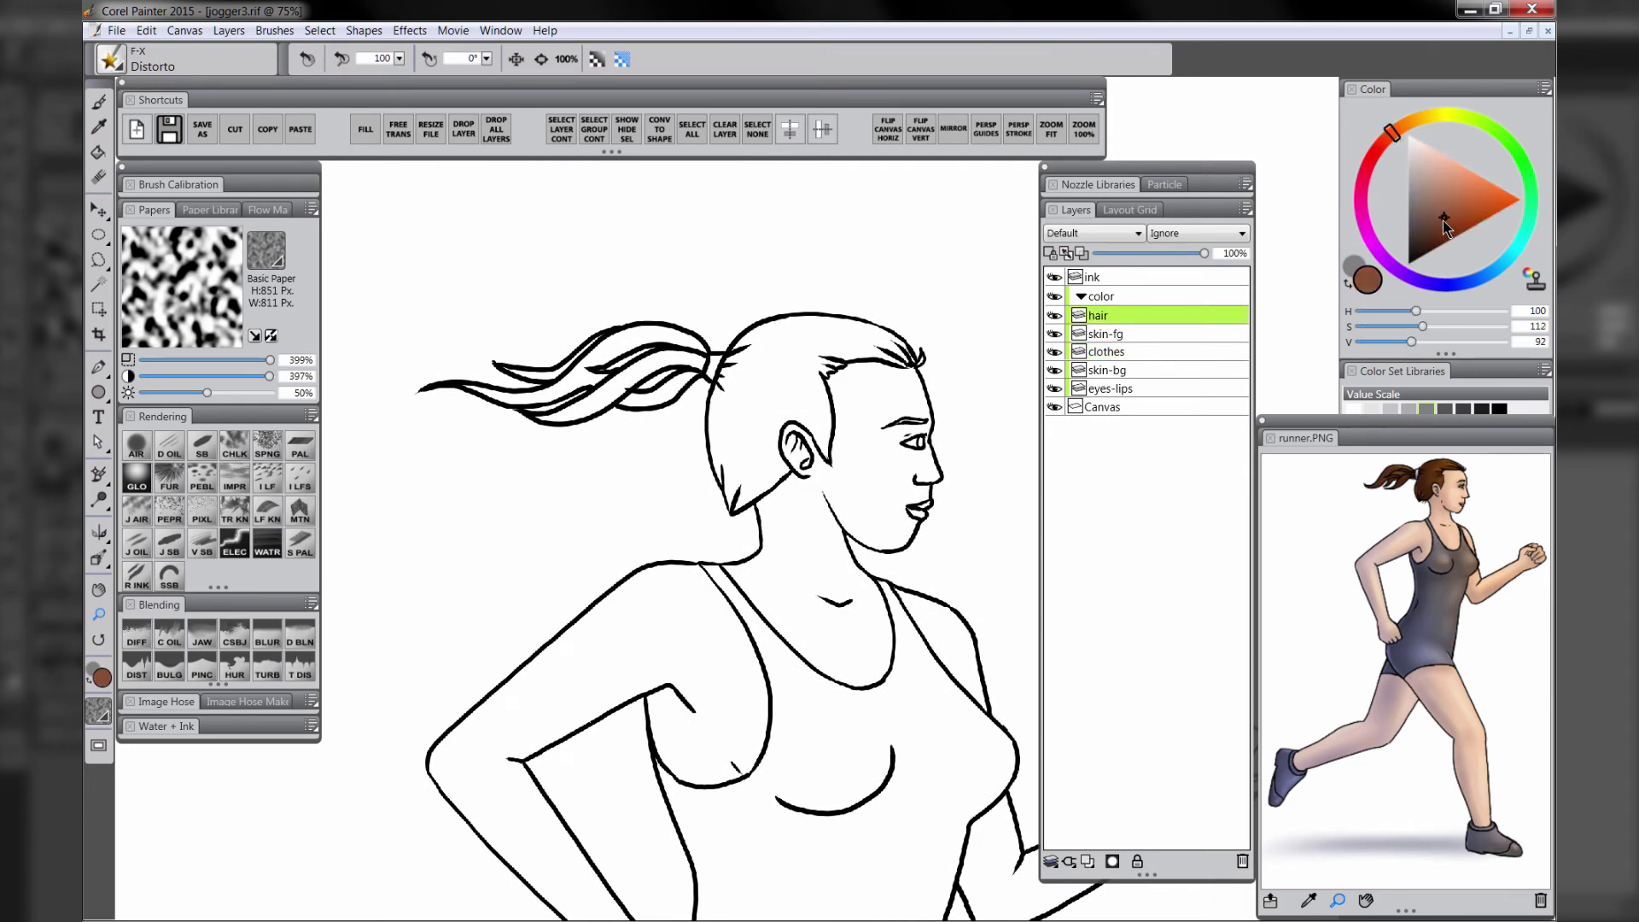
Paint the ponytail's tips and outline the rest of it in reddish brown with the Smooth Scratchboard brush at size 5.5
click(212, 451)
key(bracketright)
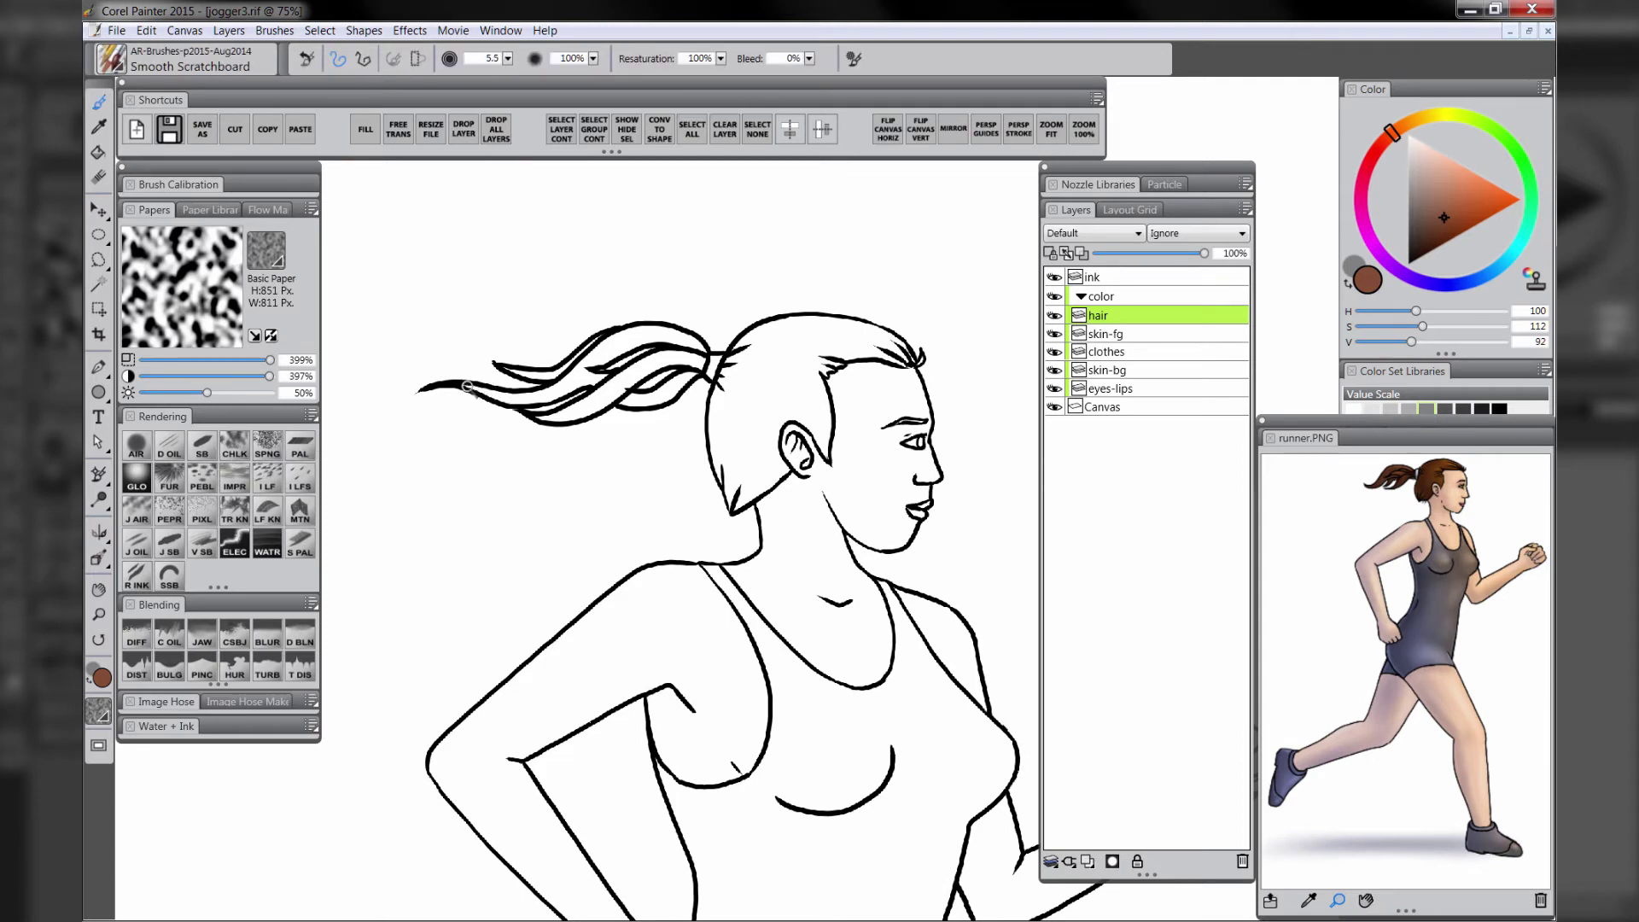
mouse_move(465, 385)
mouse_down()
mouse_move(582, 387)
mouse_move(560, 367)
mouse_move(568, 378)
mouse_move(502, 368)
mouse_move(541, 379)
mouse_move(524, 373)
mouse_move(561, 372)
mouse_move(605, 335)
mouse_move(573, 382)
mouse_move(617, 358)
mouse_move(589, 364)
mouse_move(598, 346)
mouse_move(586, 379)
mouse_move(640, 329)
mouse_move(681, 333)
mouse_move(653, 403)
mouse_move(704, 354)
mouse_up()
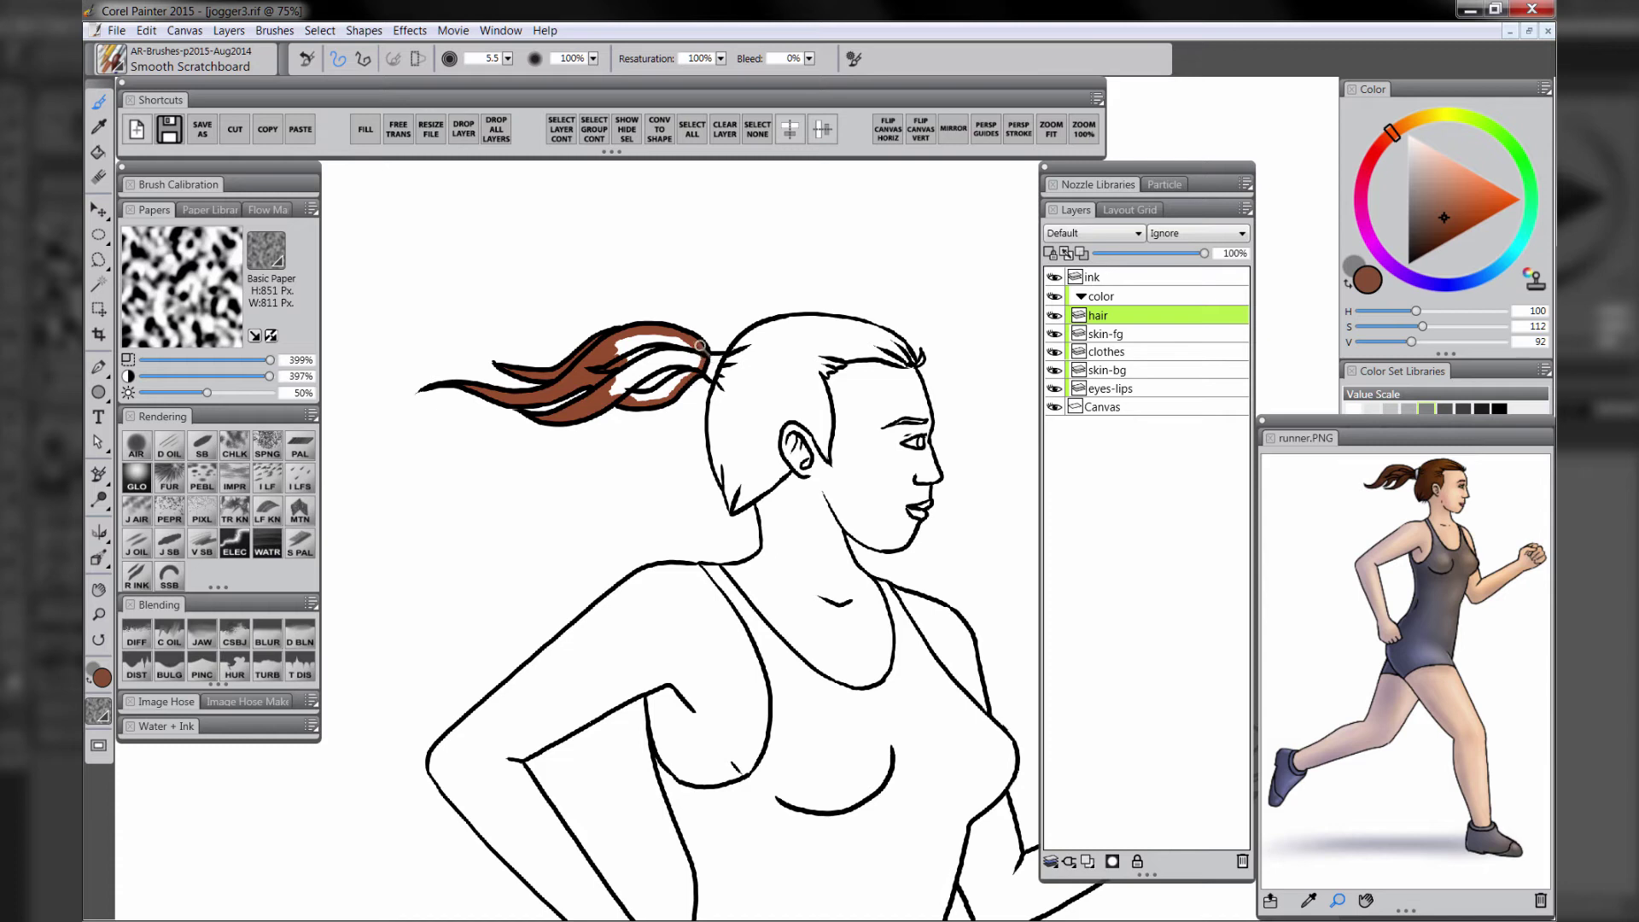
Hide the ink layer, try filling the ponytail outline with the current color using the Paint Bucket, and undo the fill
click(1054, 279)
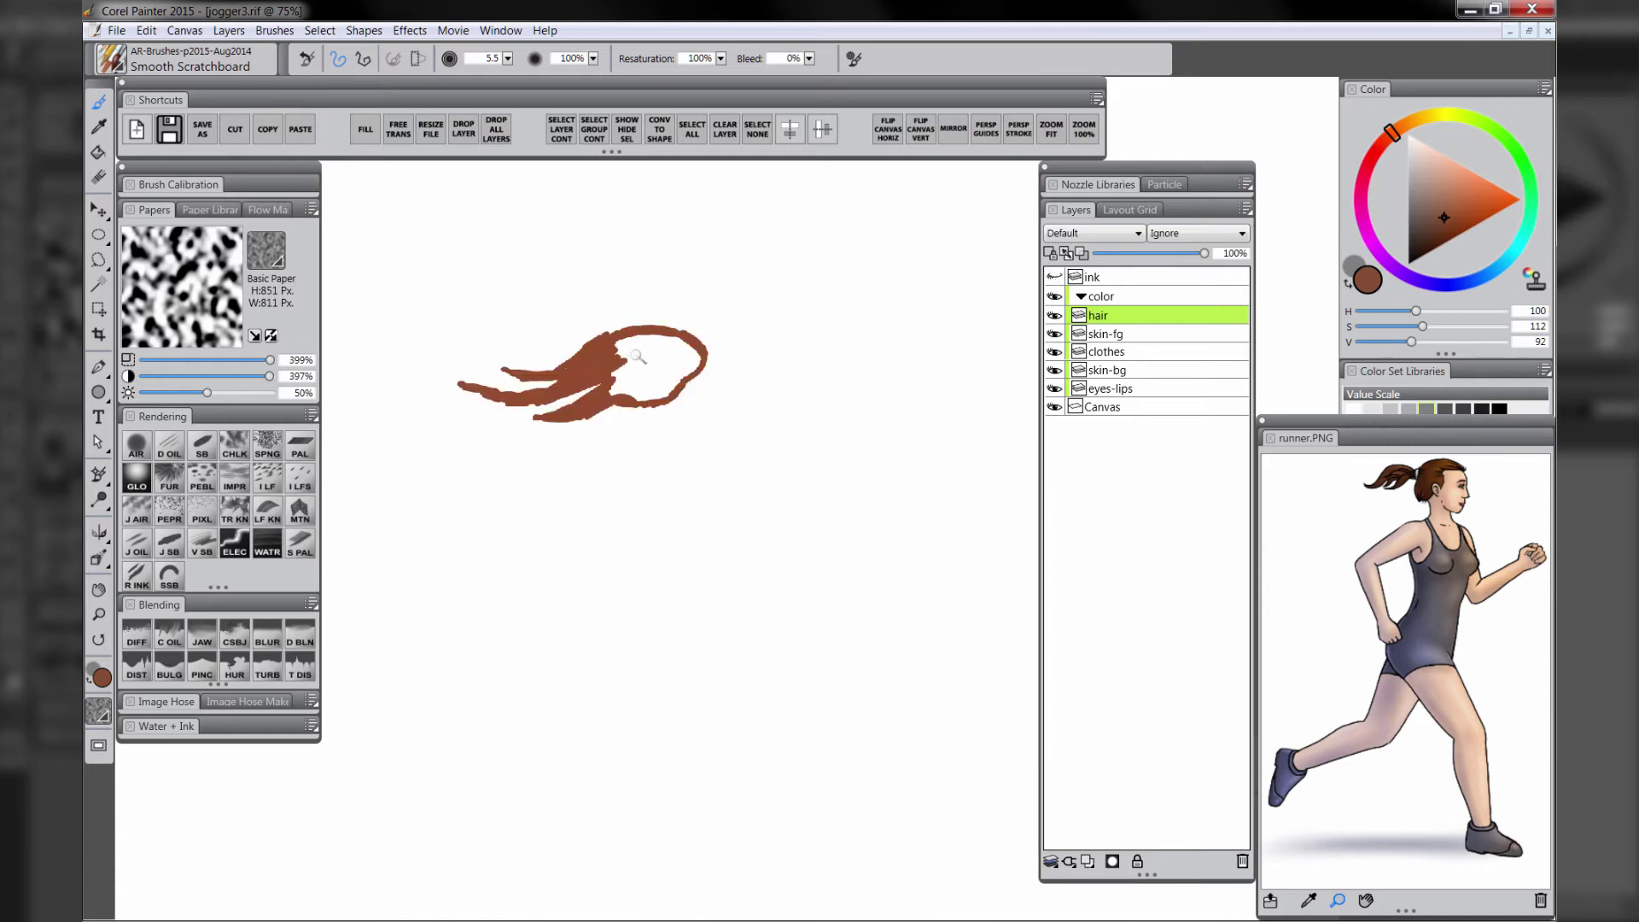
click(99, 152)
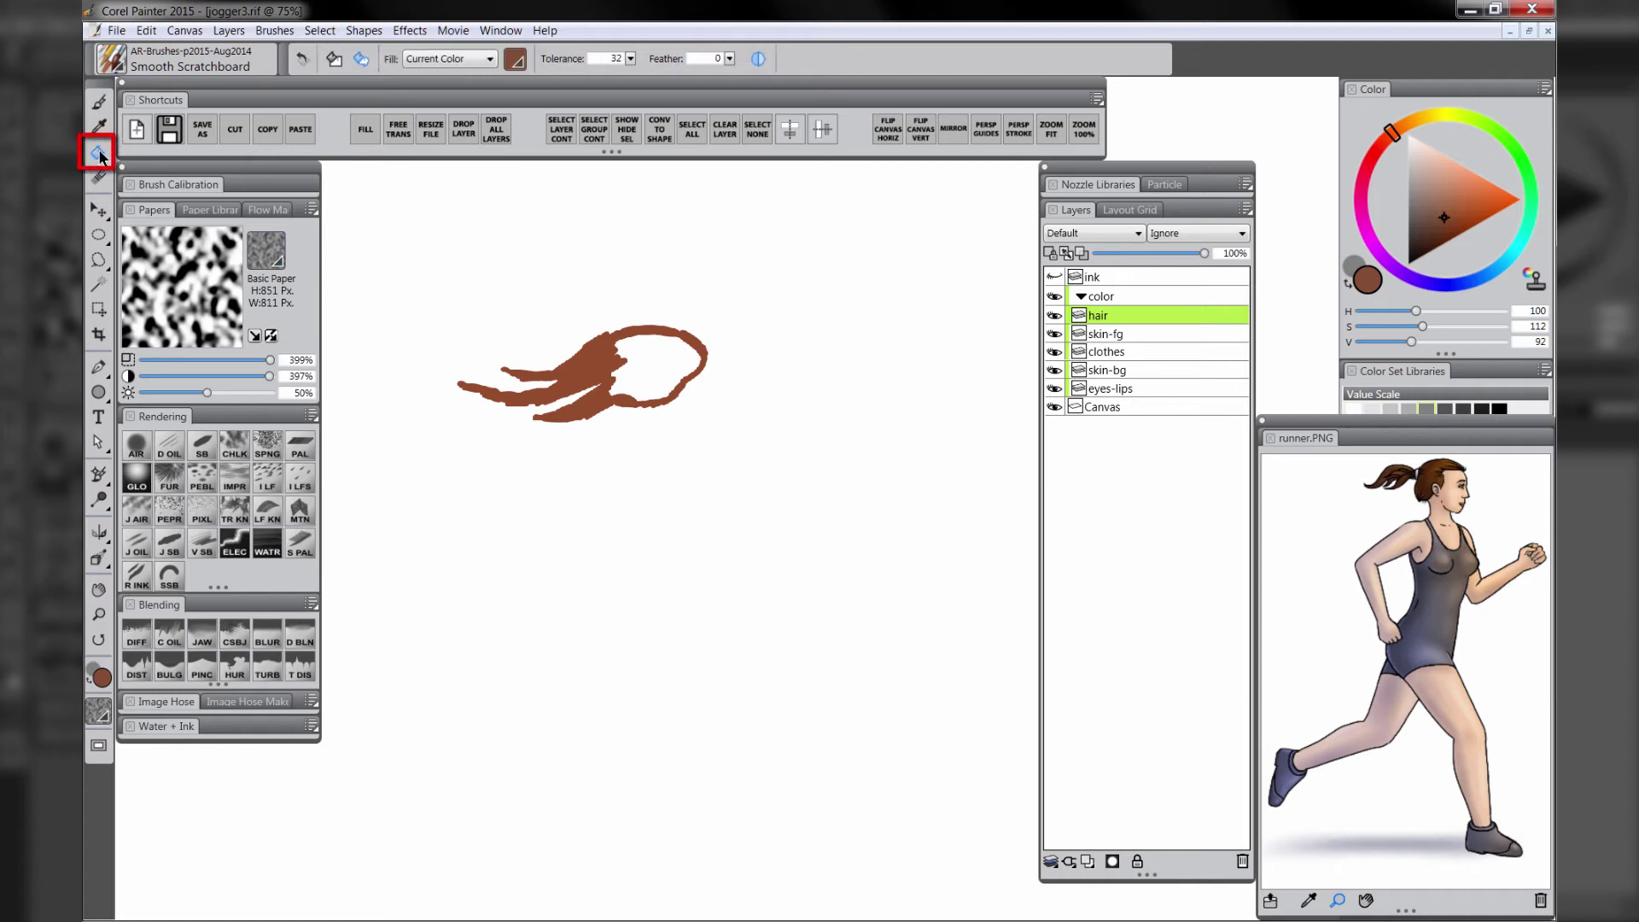
click(646, 362)
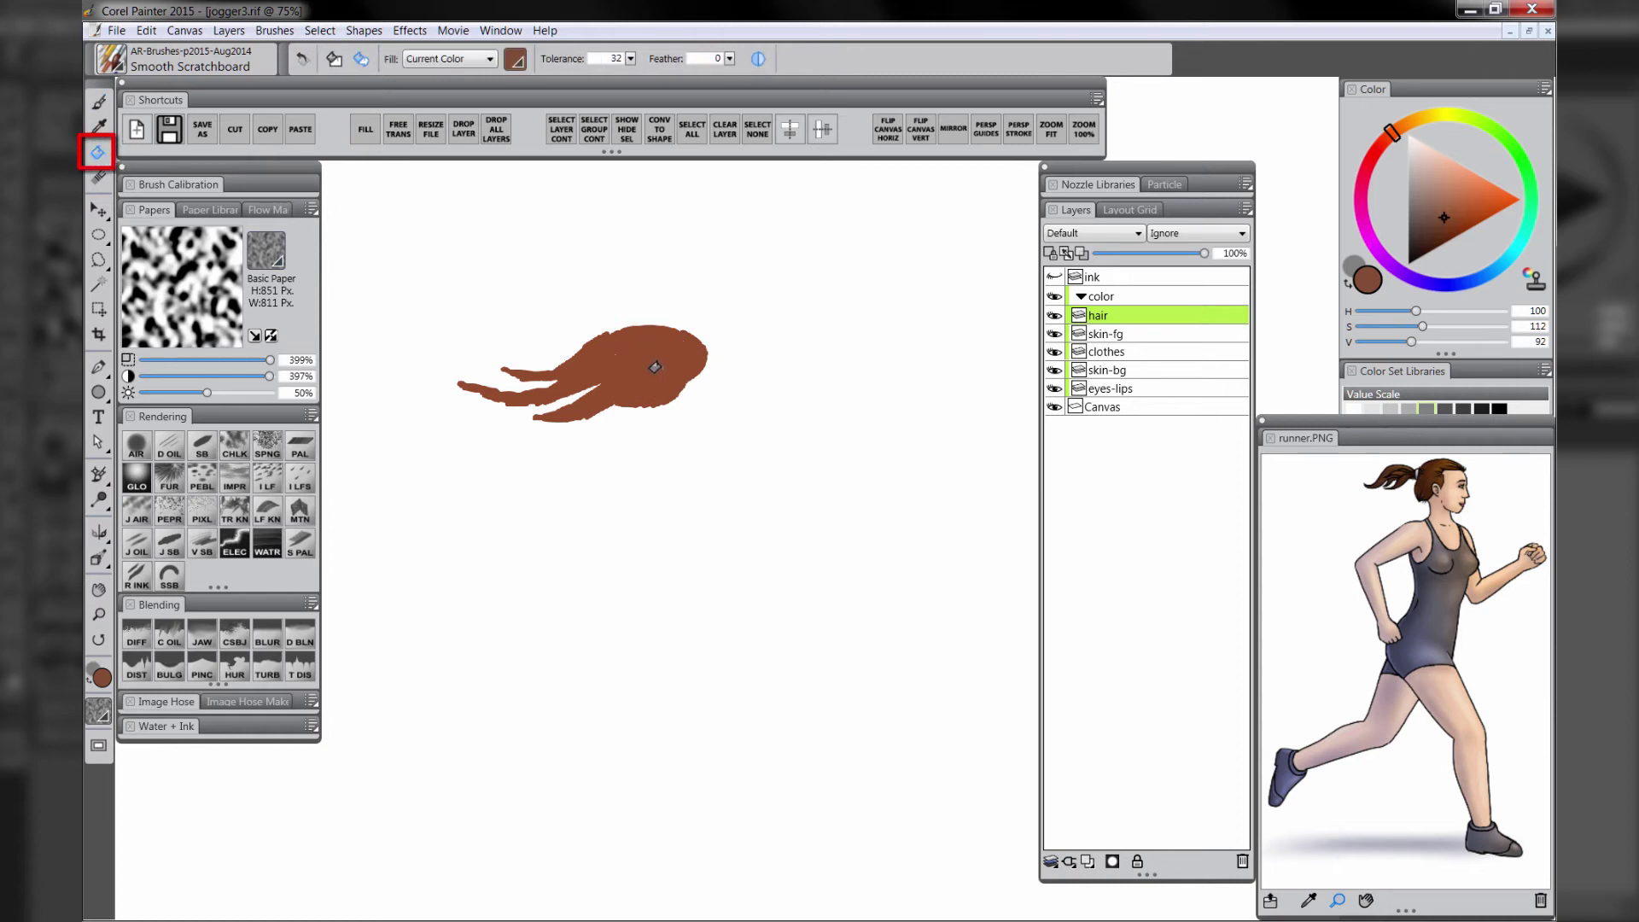
click(447, 59)
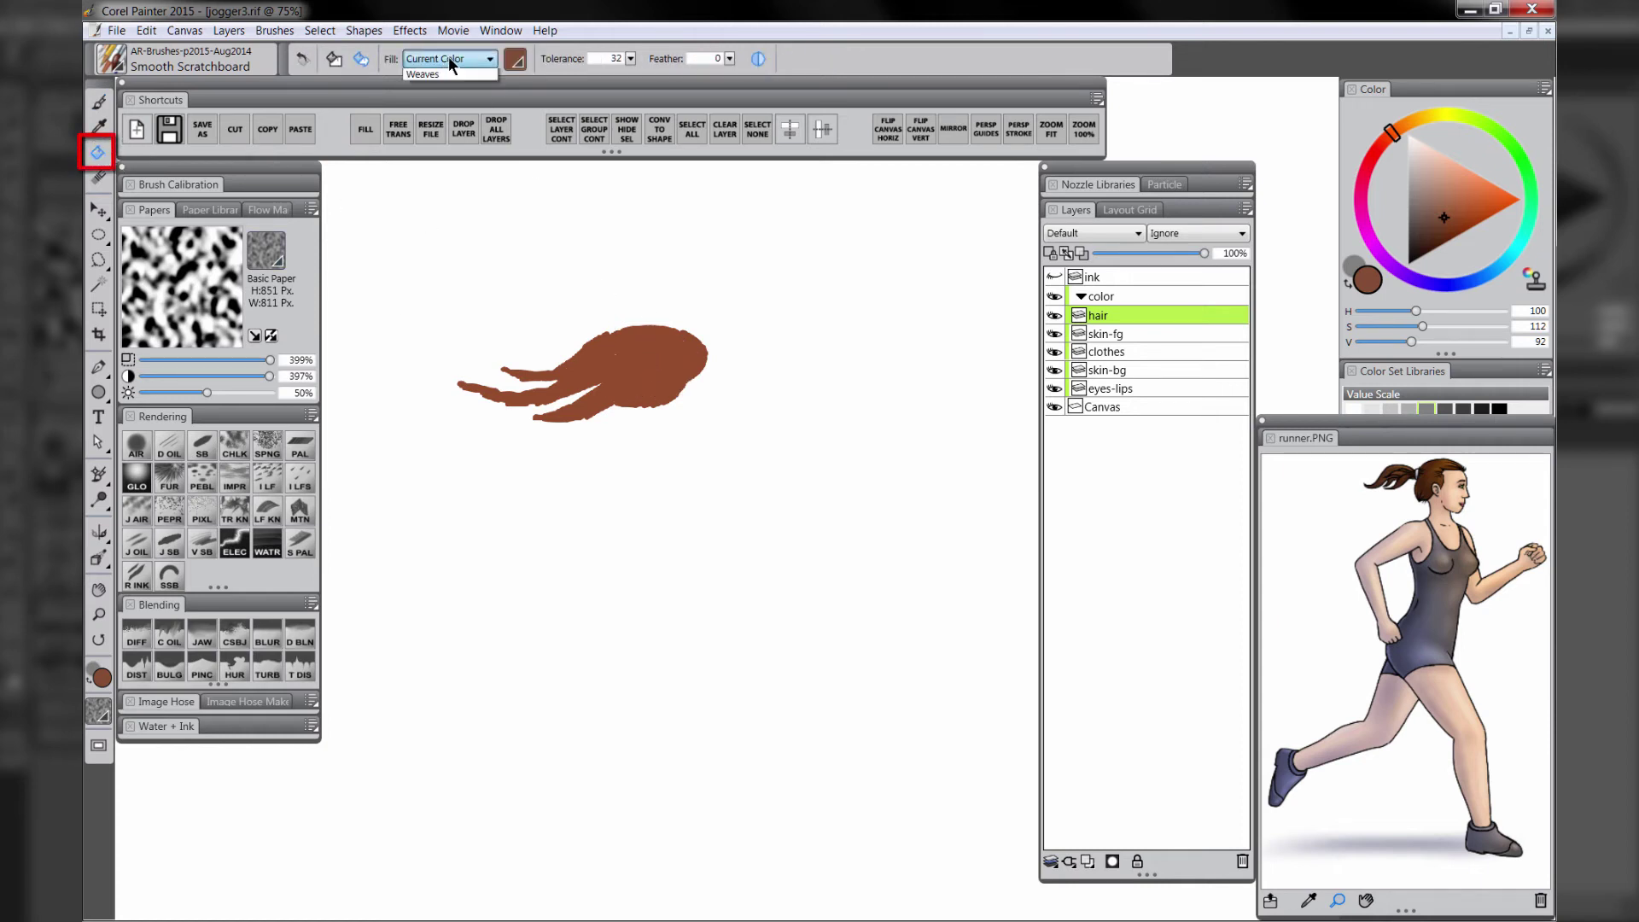
click(461, 86)
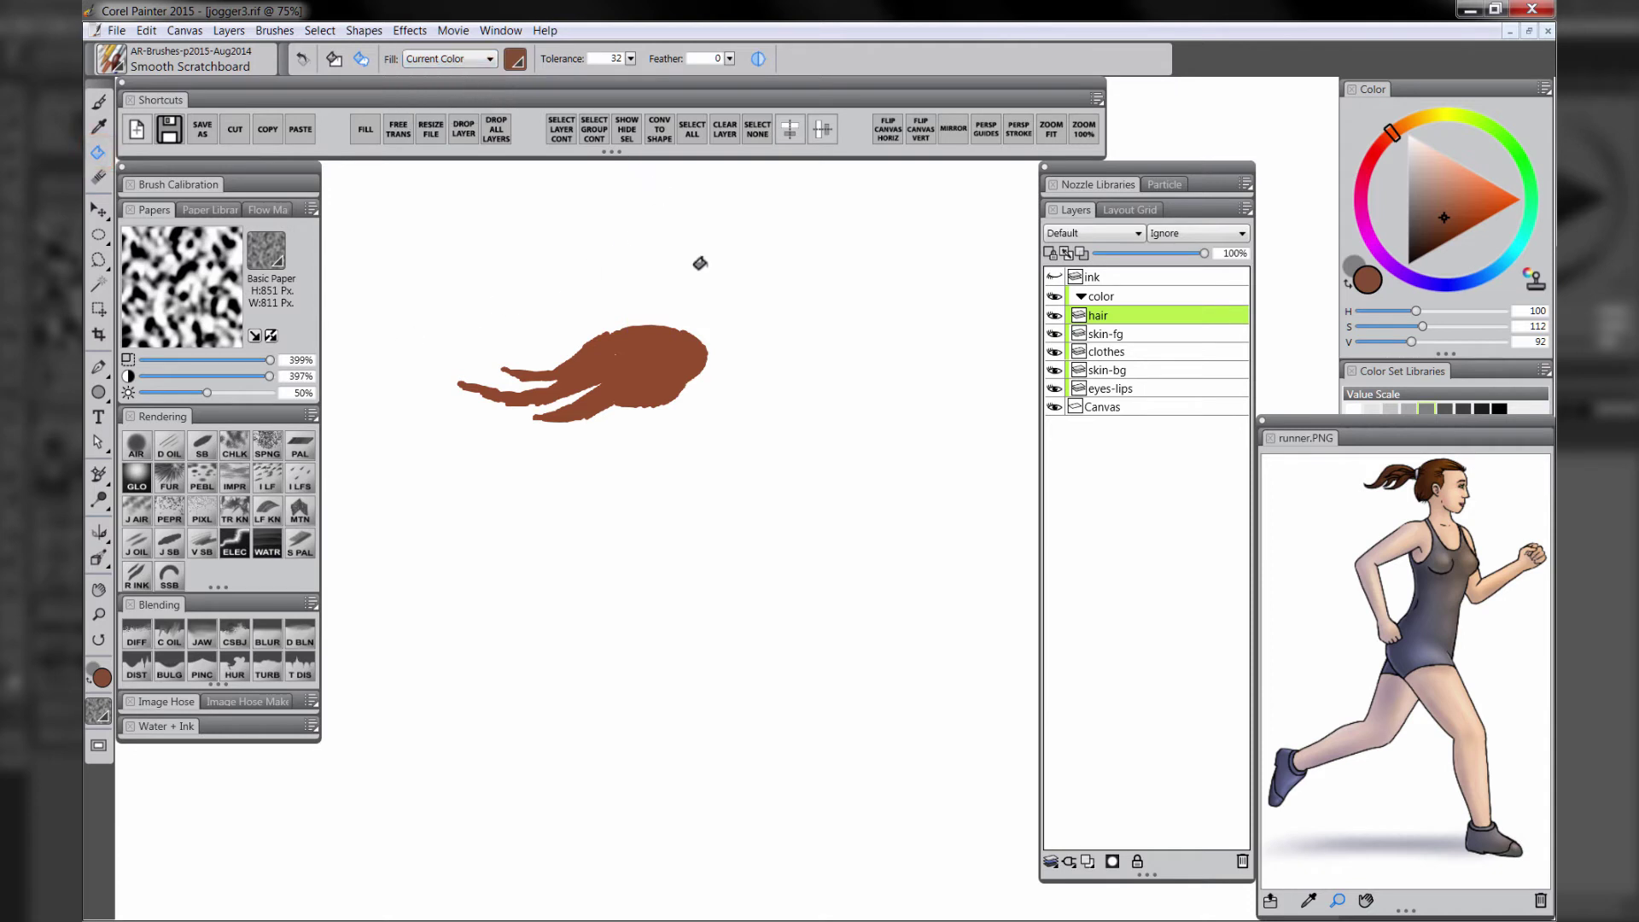
key(ctrl+z)
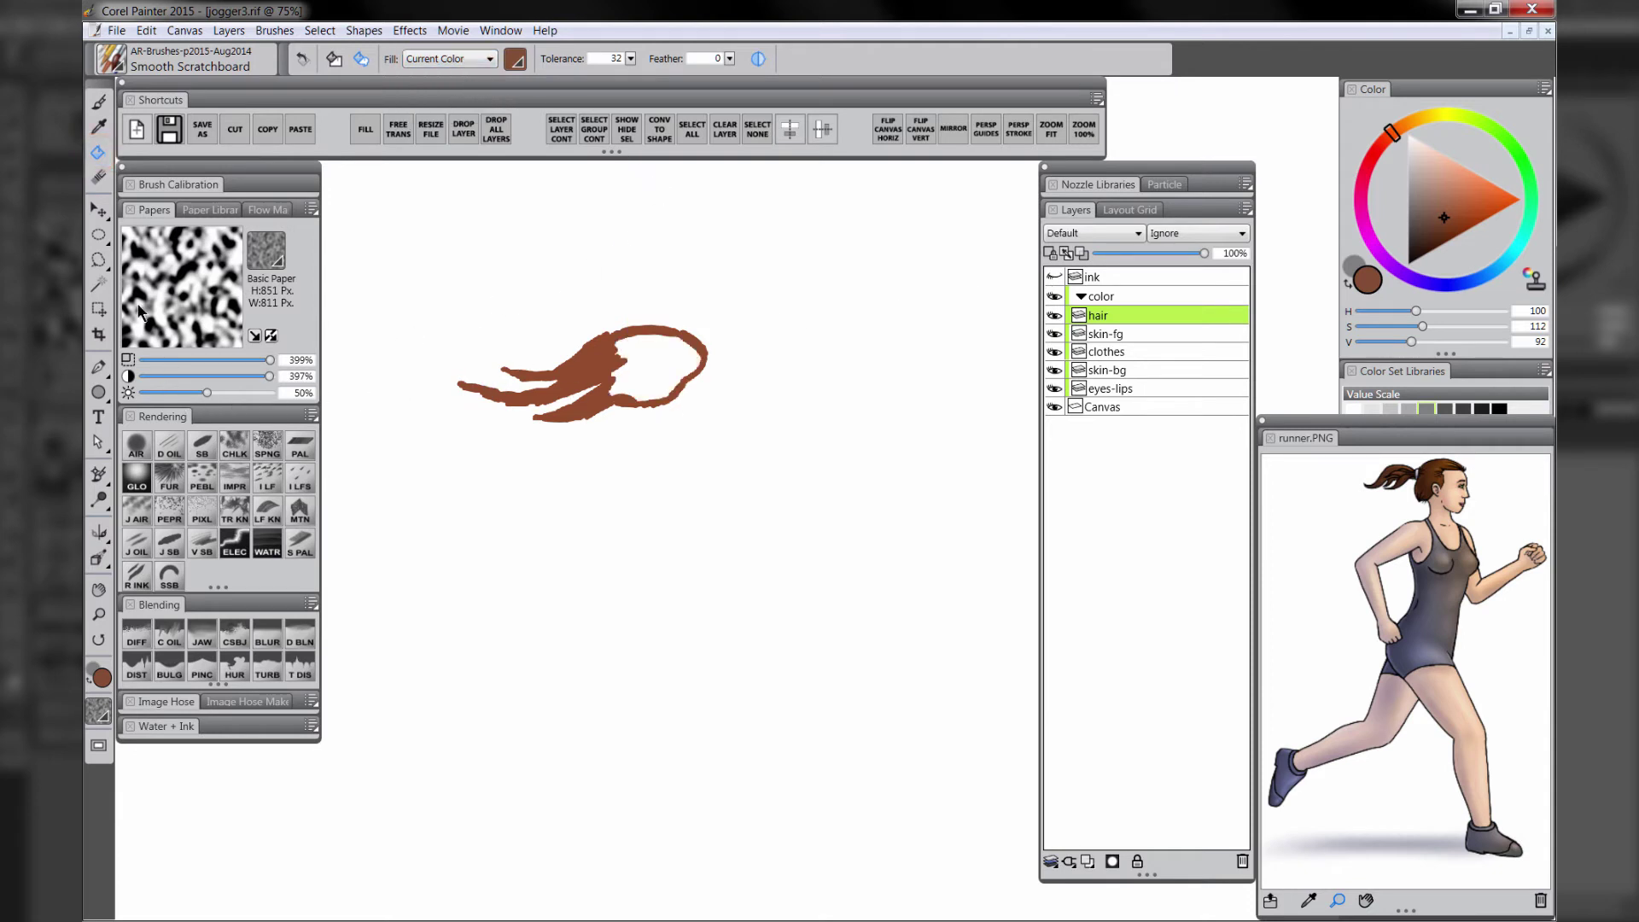
Erase a small gap in the ponytail's upper brown outline at eraser size 11, and show the ink layer again
click(98, 177)
key(bracketleft)
key(bracketleft)
key(bracketleft)
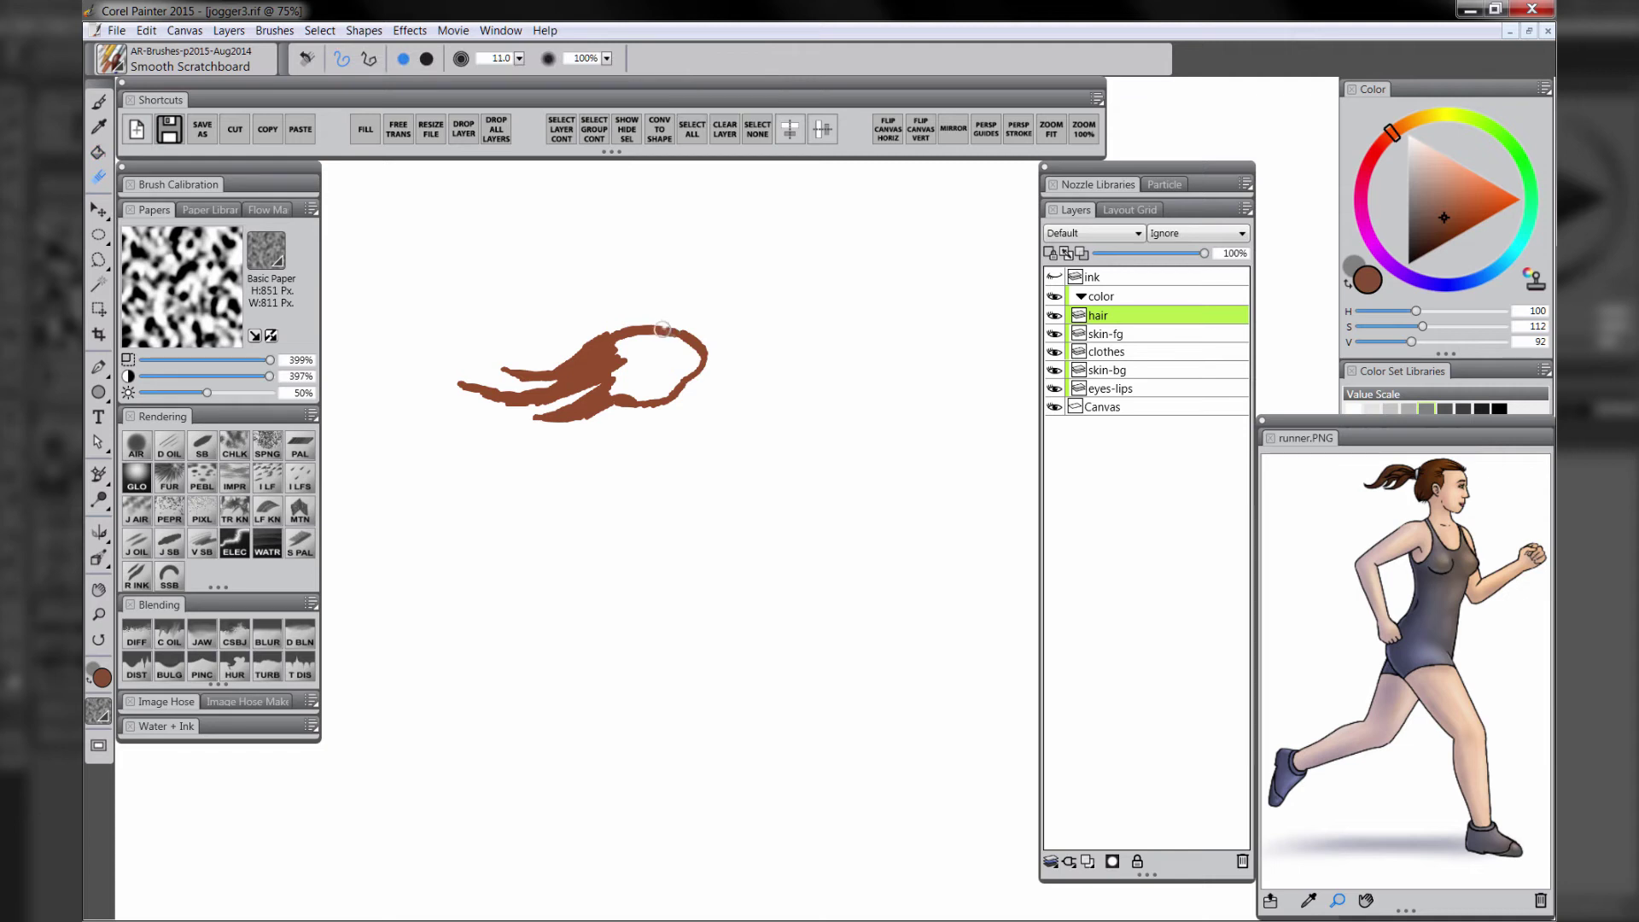
drag(667, 324, 664, 332)
click(1112, 279)
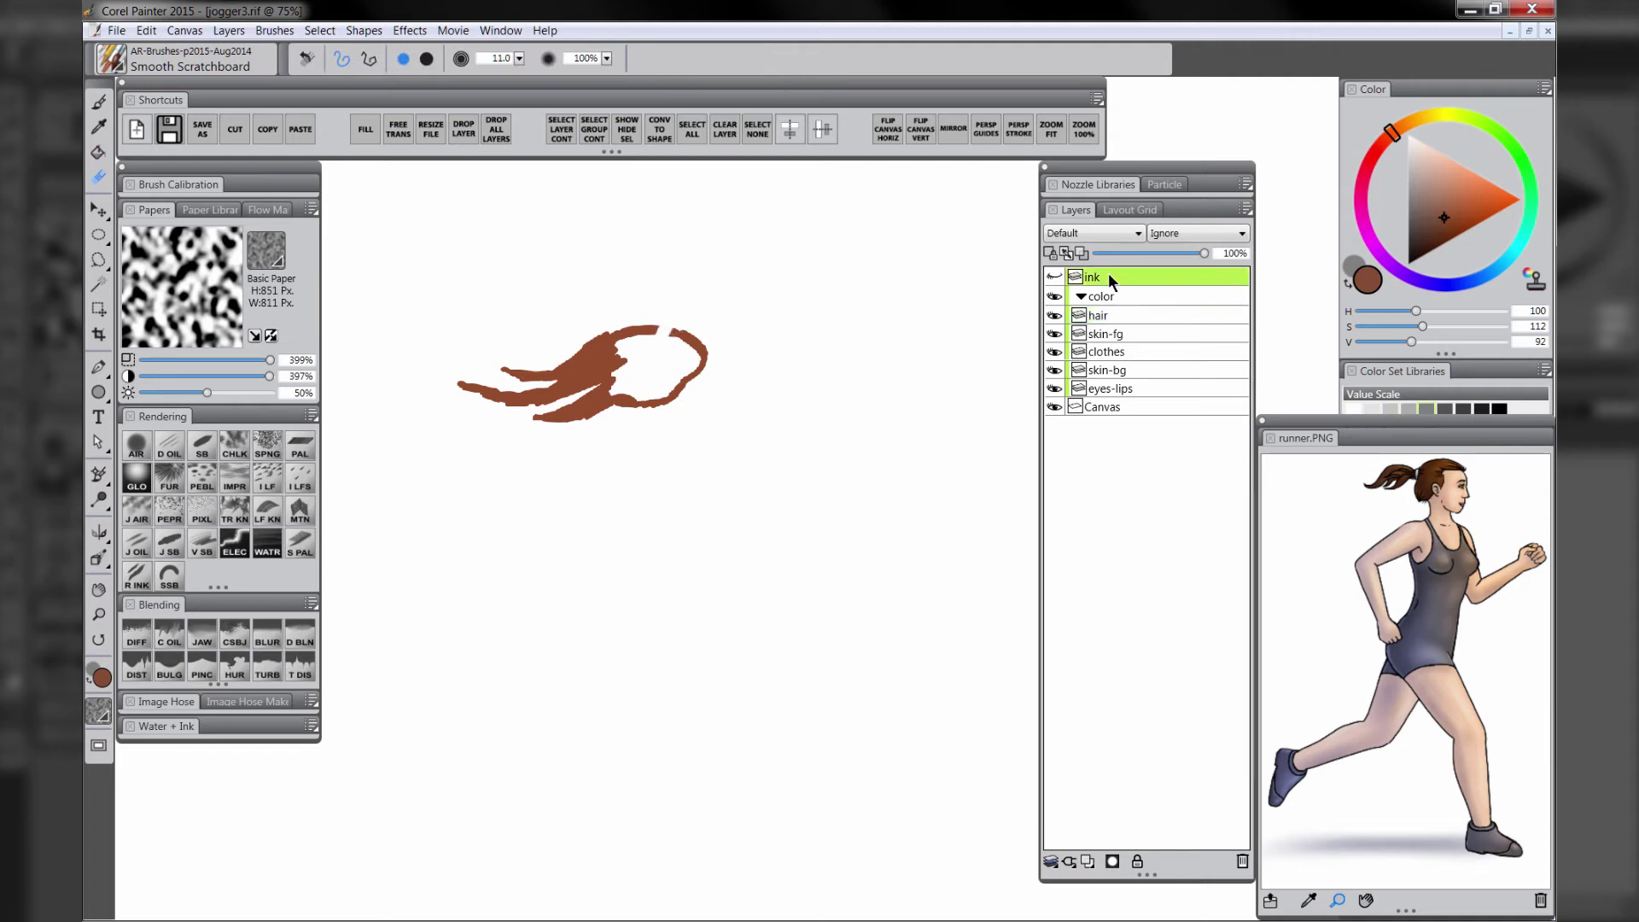
click(1055, 277)
click(1105, 316)
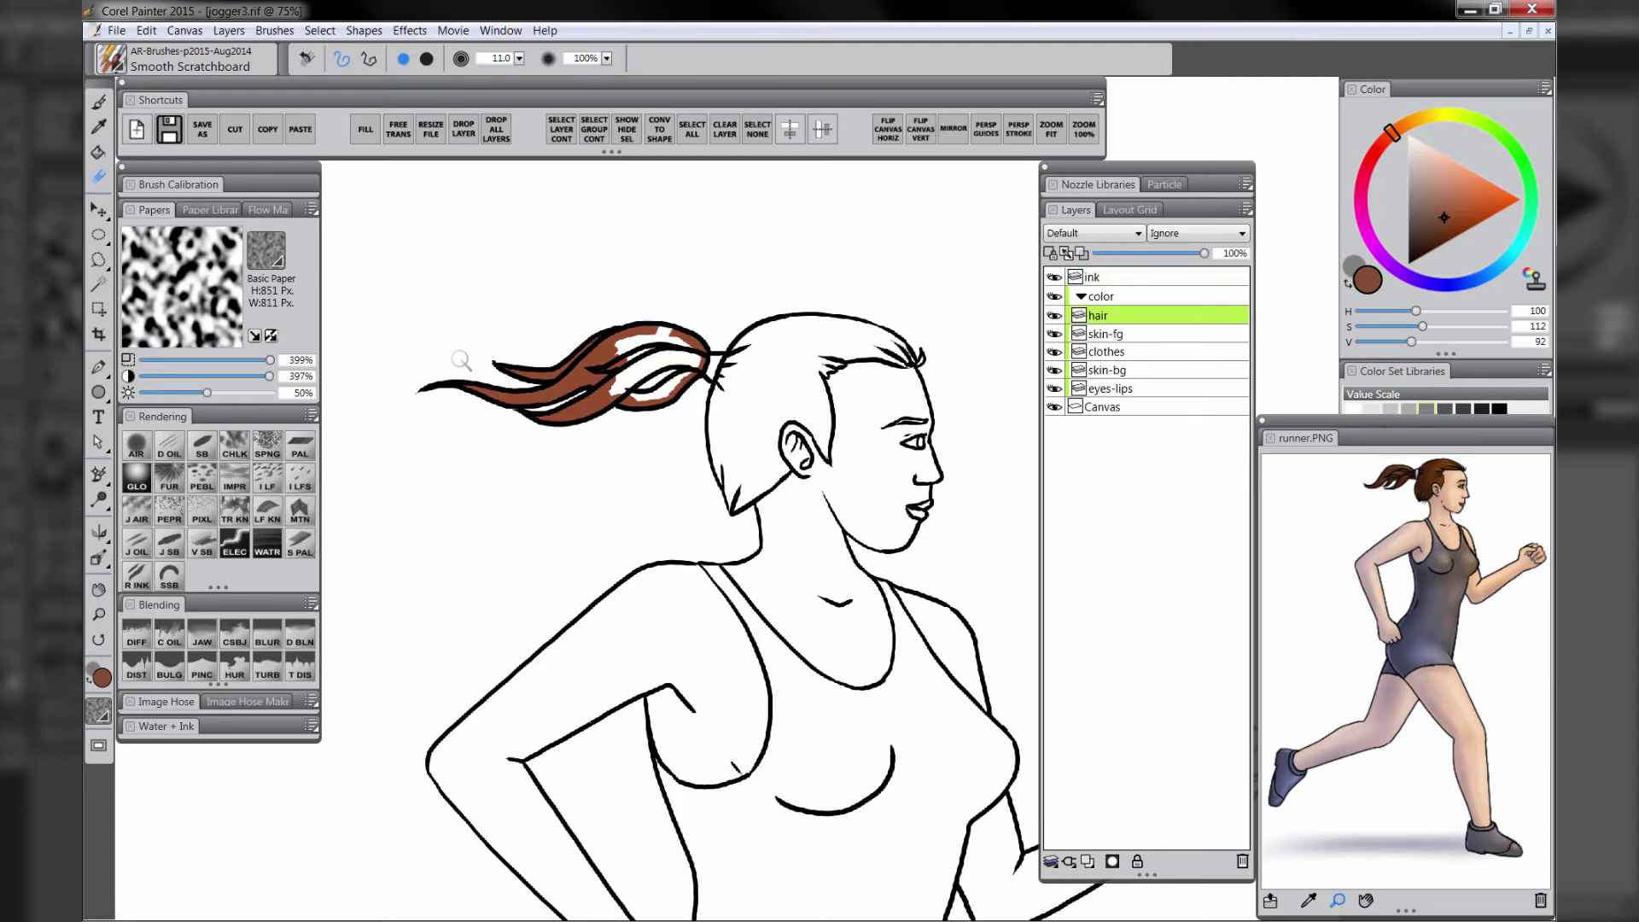
Try a Paint Bucket fill on the gapped ponytail, undo back to the closed outline and fill that with reddish brown
click(98, 152)
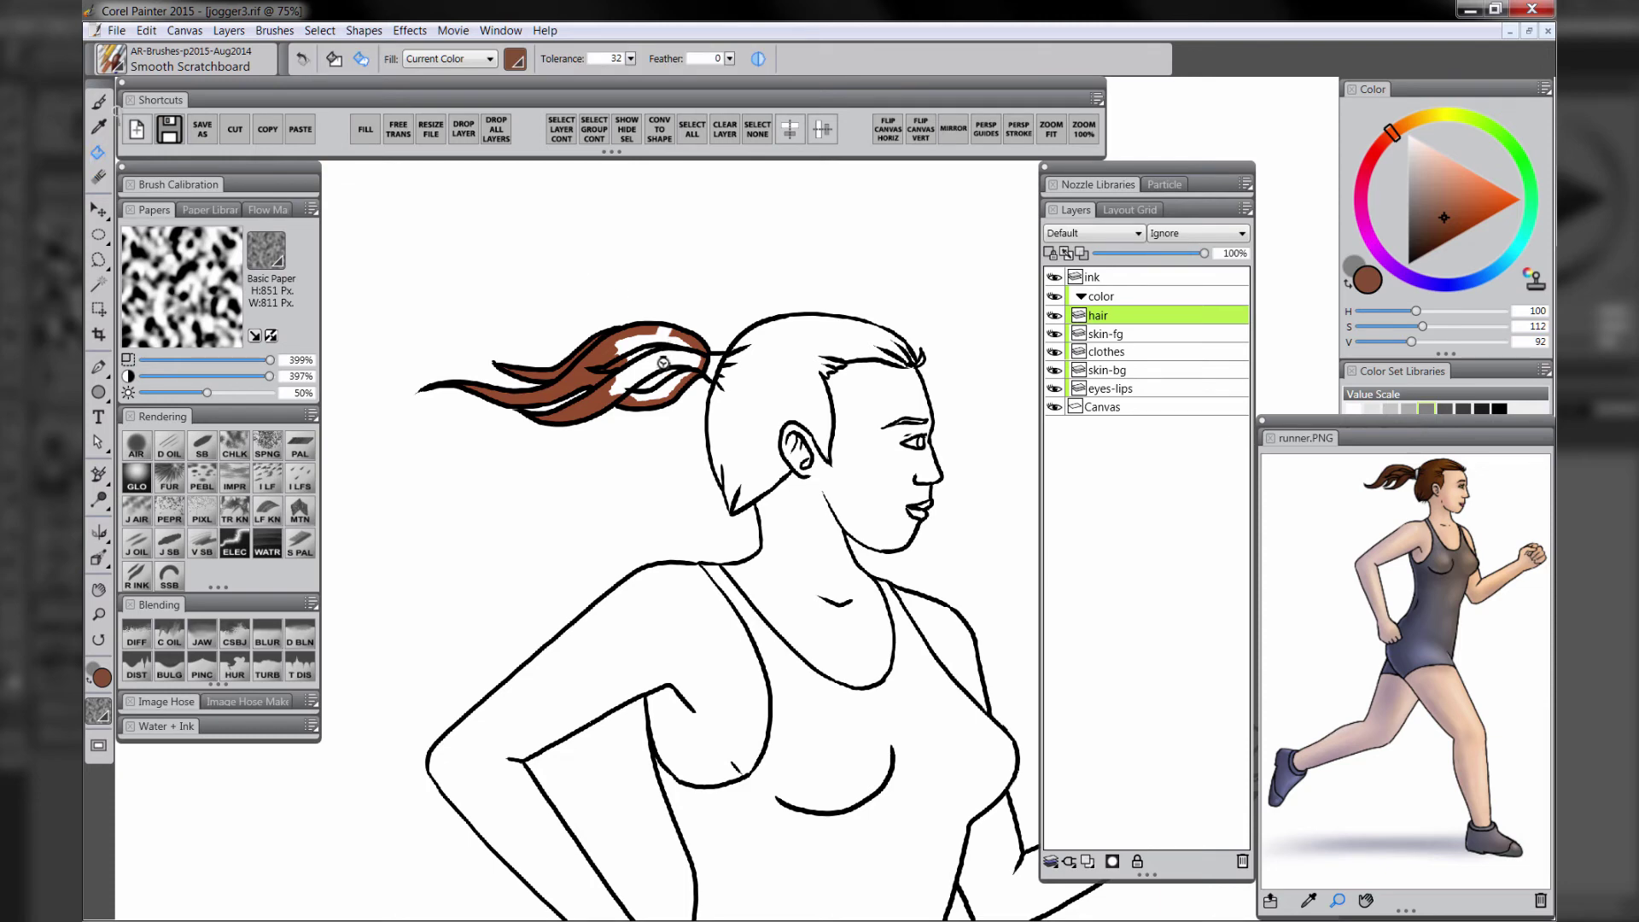
click(654, 329)
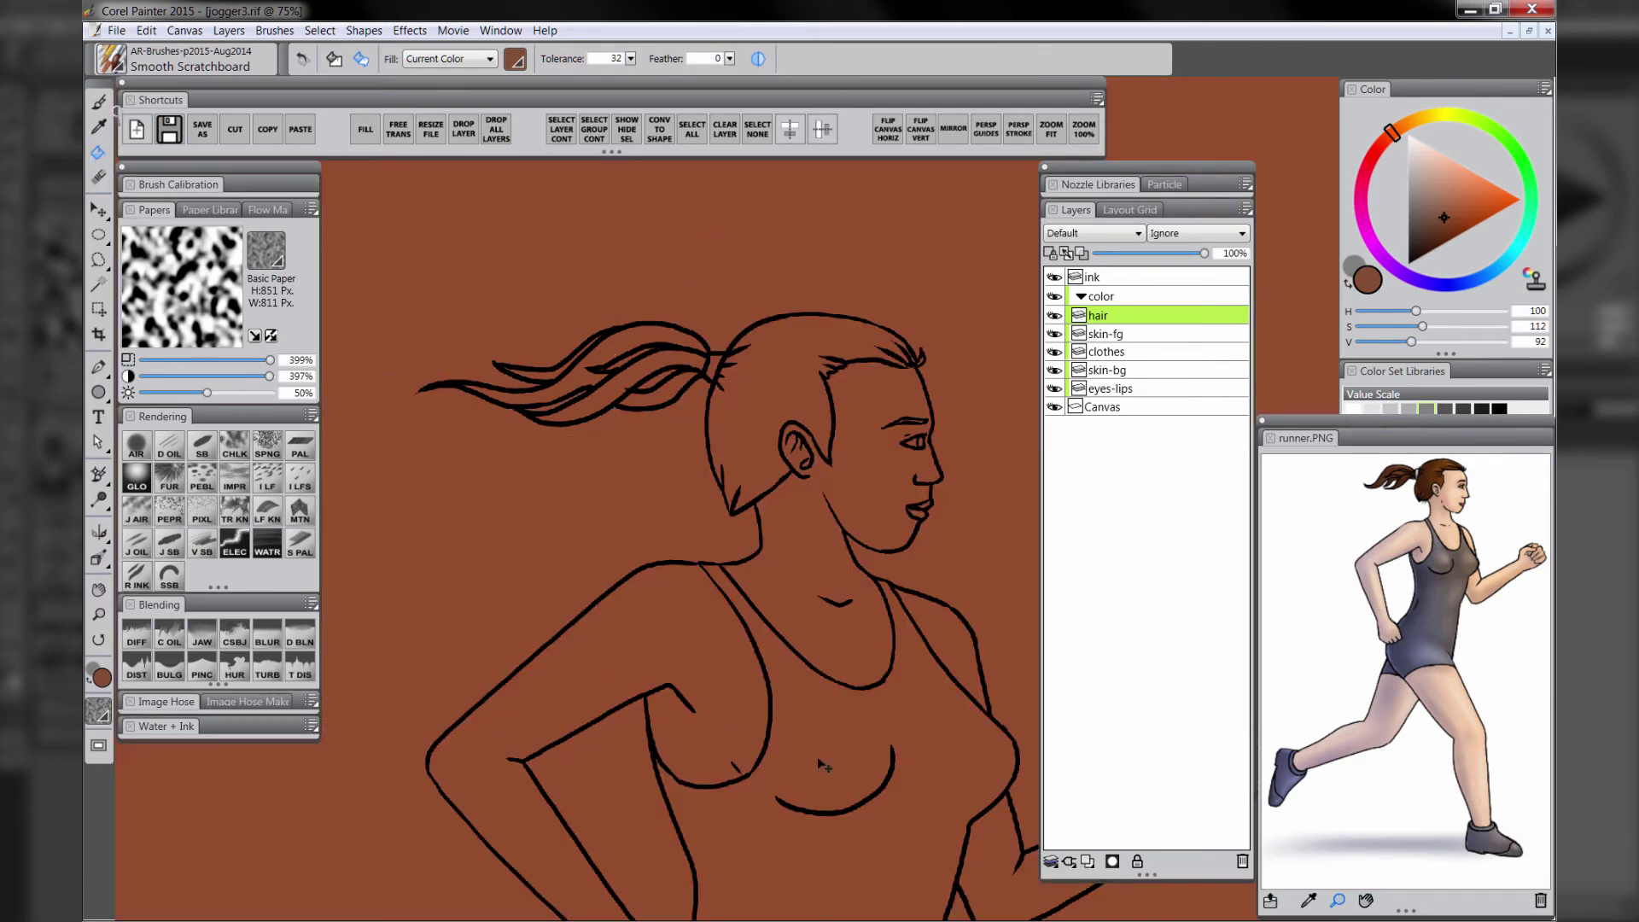
key(ctrl+z)
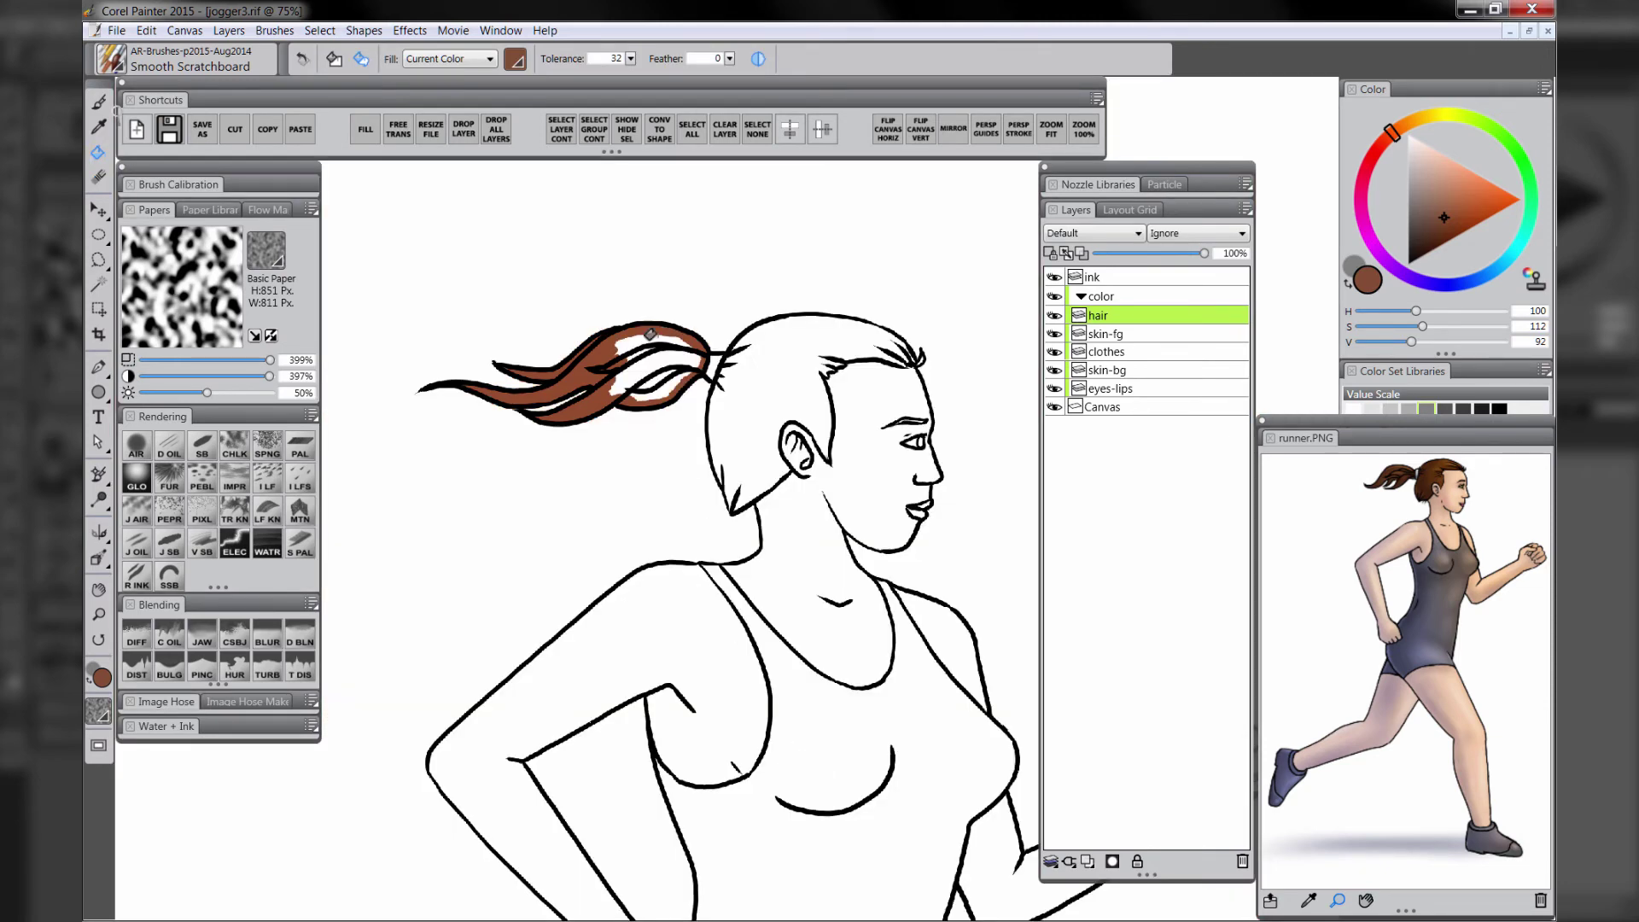
click(636, 343)
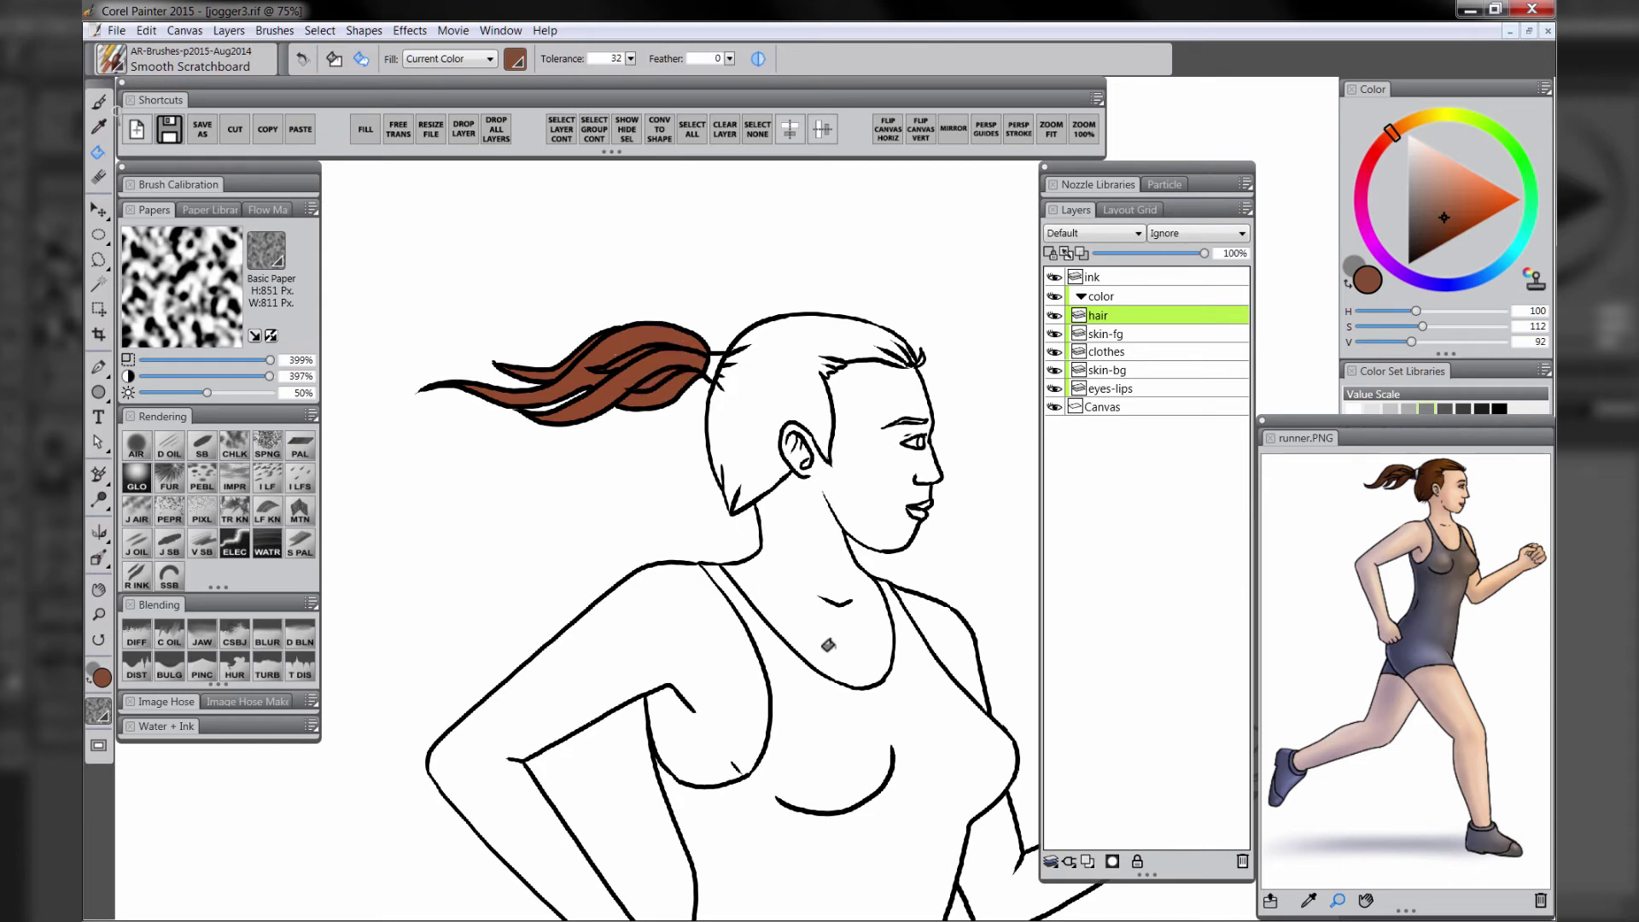
Outline the inside edges of the hair on the head in reddish brown, from crown to nape and around the ear
key(b)
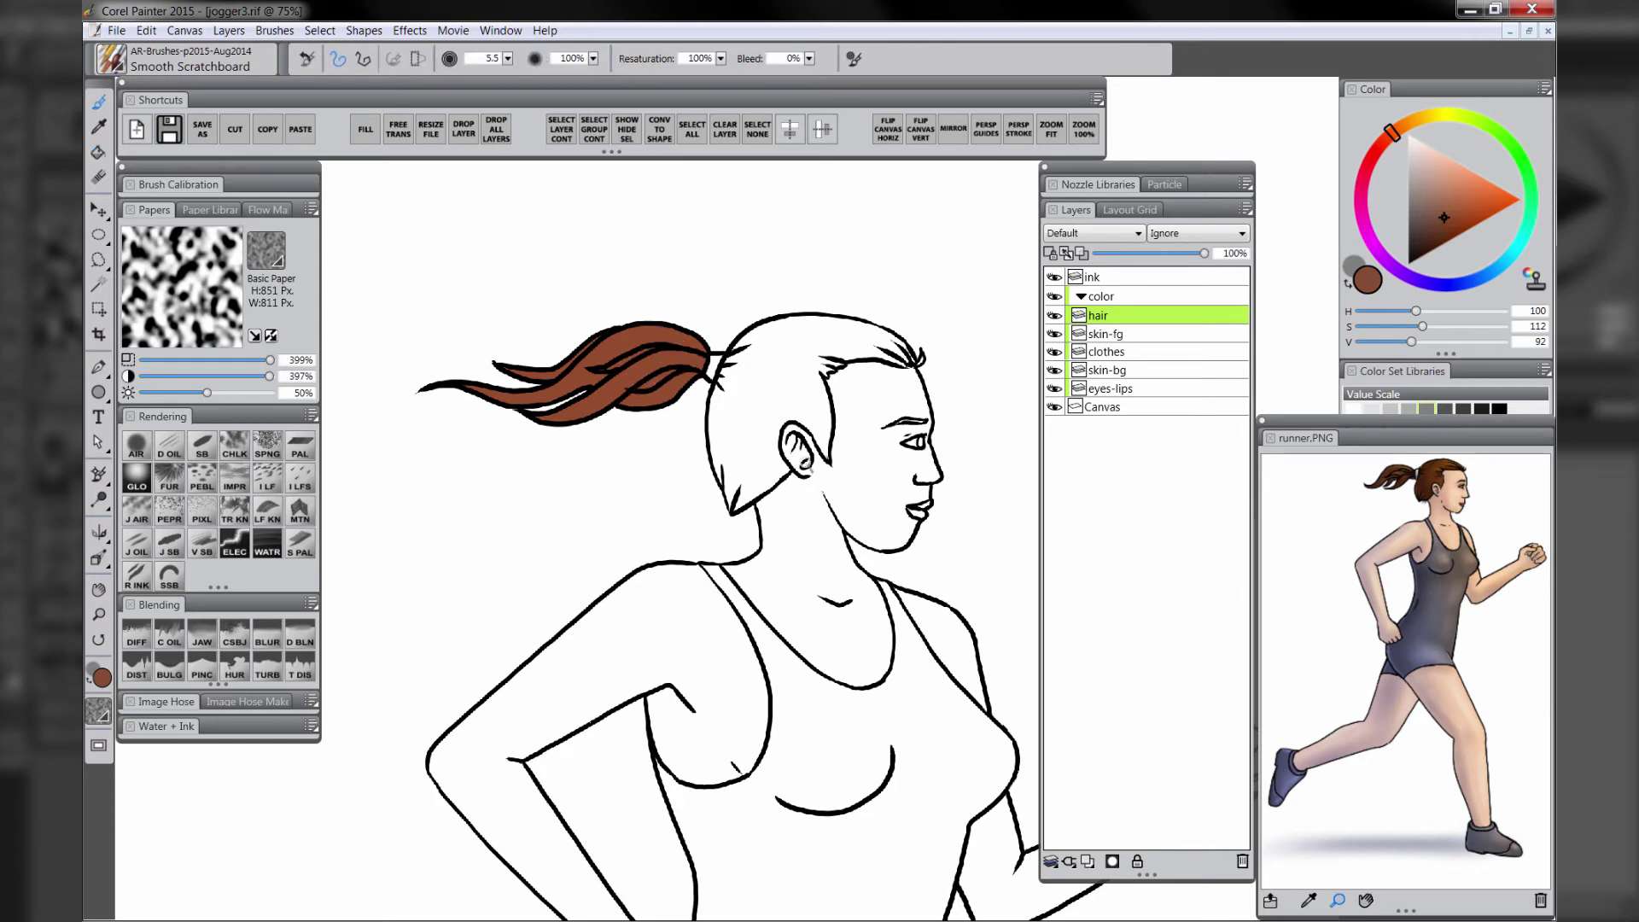
drag(731, 416, 609, 390)
mouse_move(601, 452)
mouse_down()
mouse_move(589, 380)
mouse_move(616, 311)
mouse_move(722, 298)
mouse_up()
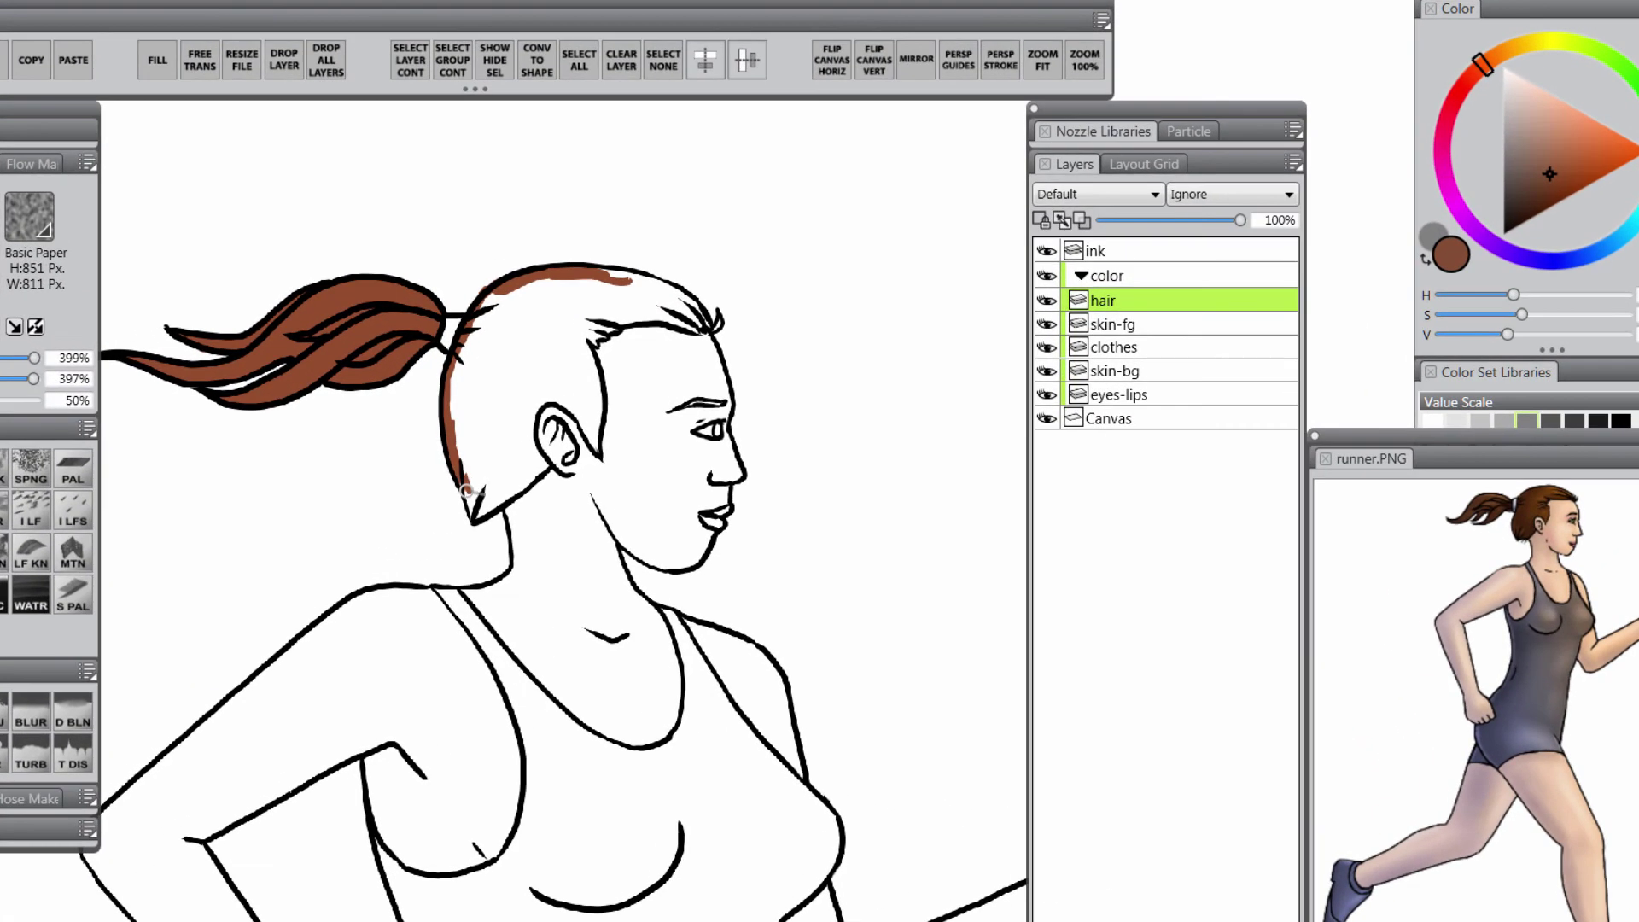
mouse_move(520, 471)
mouse_down()
mouse_move(531, 500)
mouse_move(505, 494)
mouse_move(546, 465)
mouse_move(527, 422)
mouse_move(556, 391)
mouse_move(582, 403)
mouse_move(601, 454)
mouse_move(584, 334)
mouse_move(616, 315)
mouse_up()
Fill the Canvas layer with light gray at 100% opacity to check the hair outline for gaps
click(1120, 420)
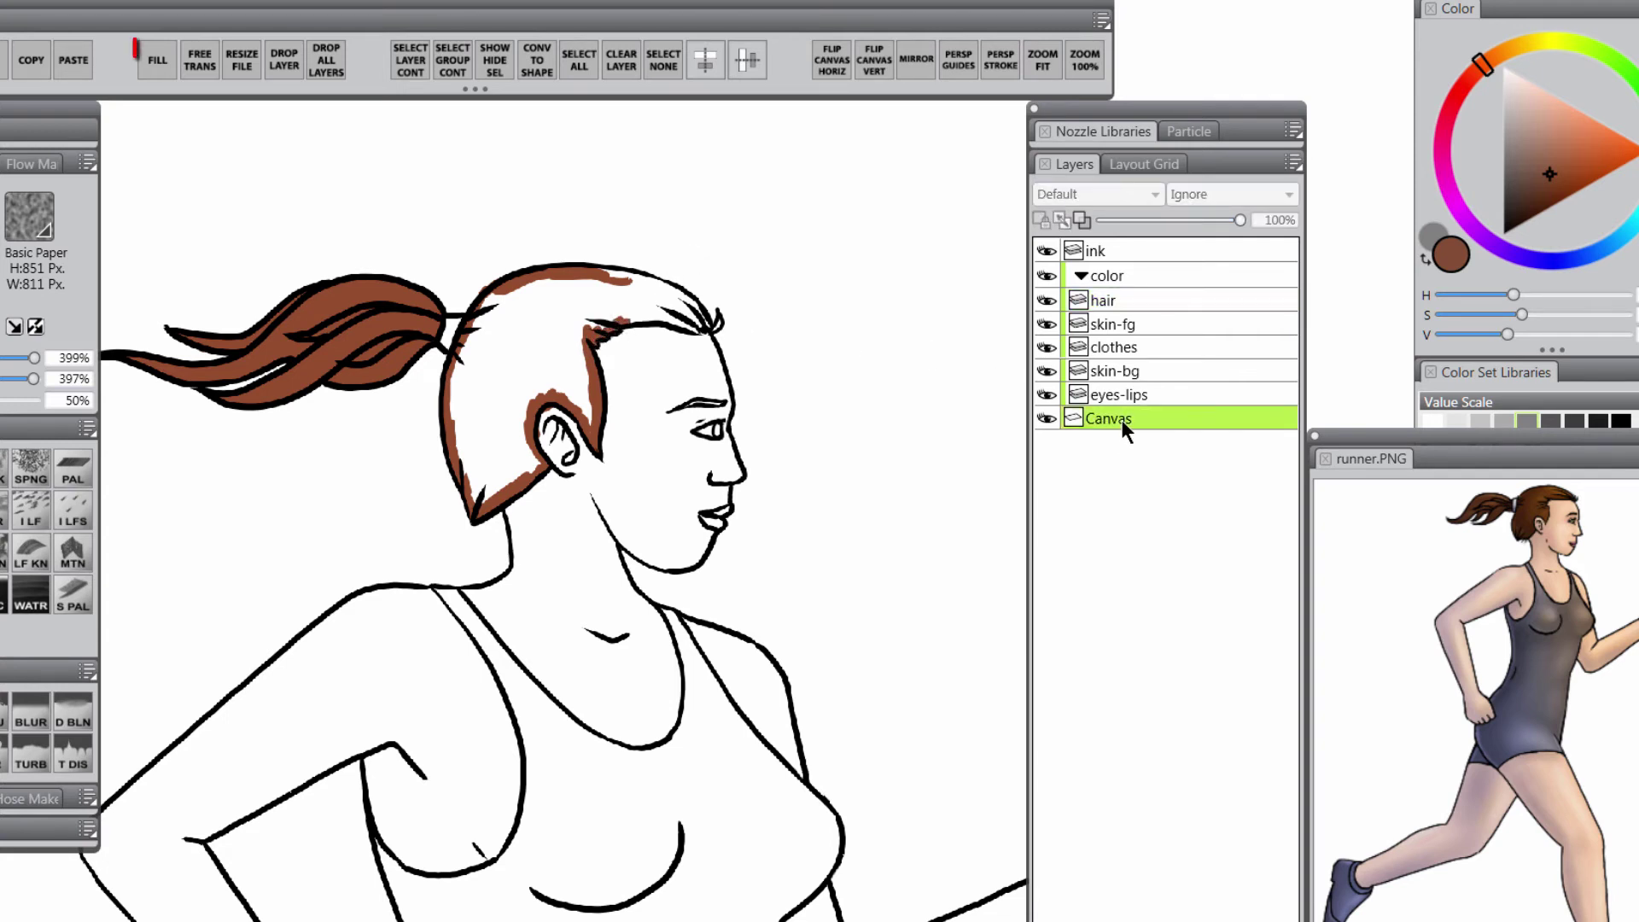
click(1502, 117)
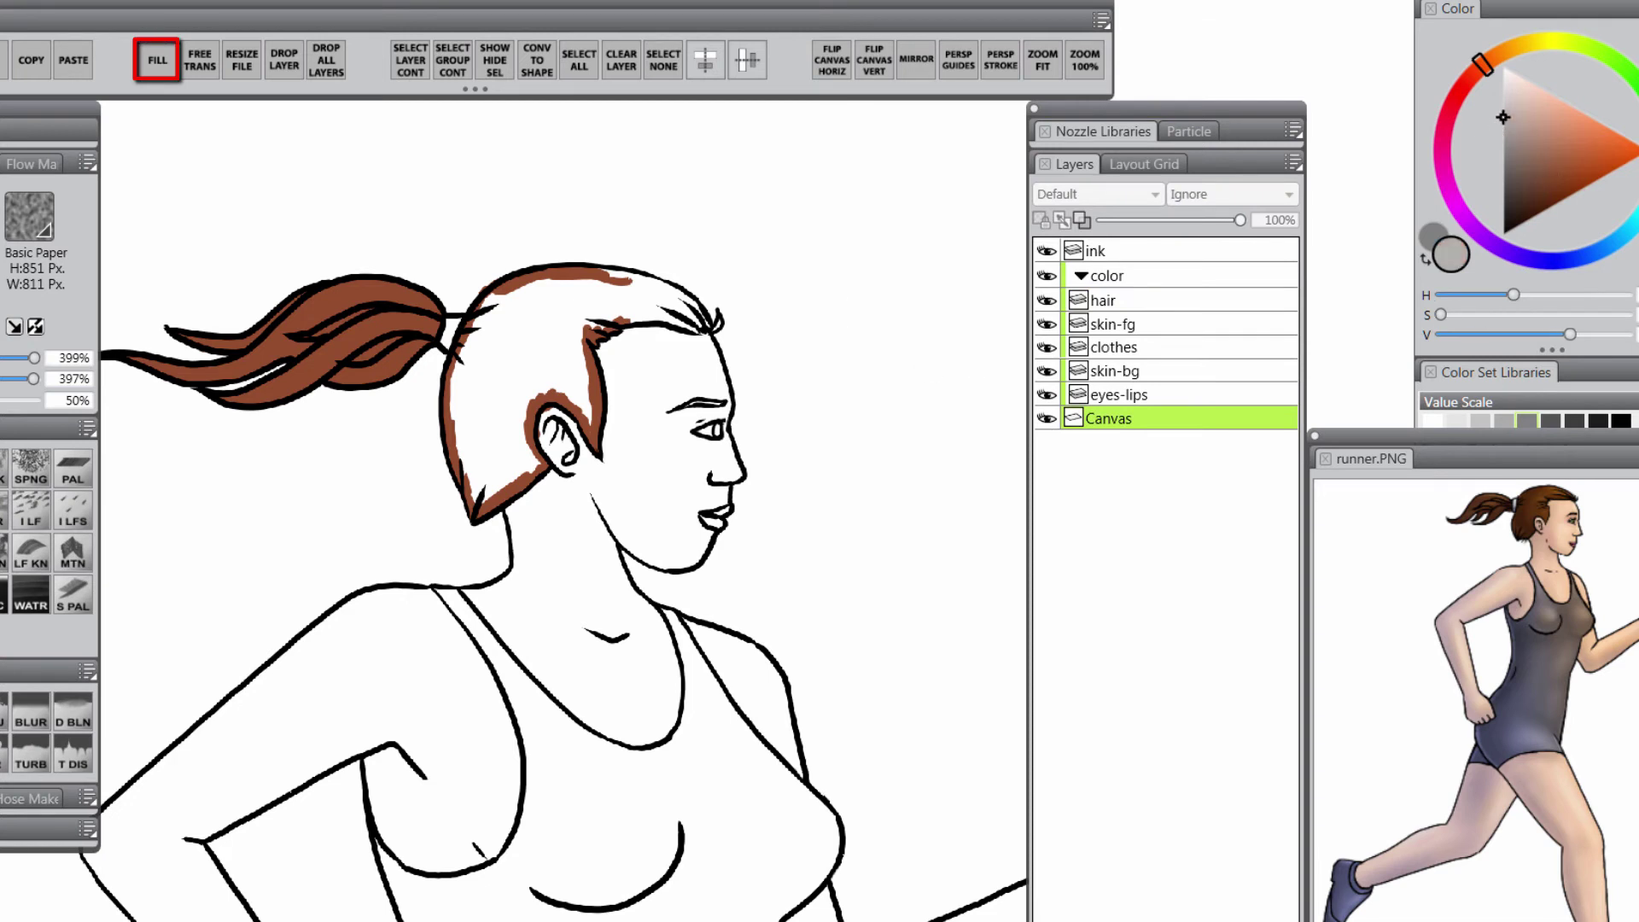
key(ctrl+f)
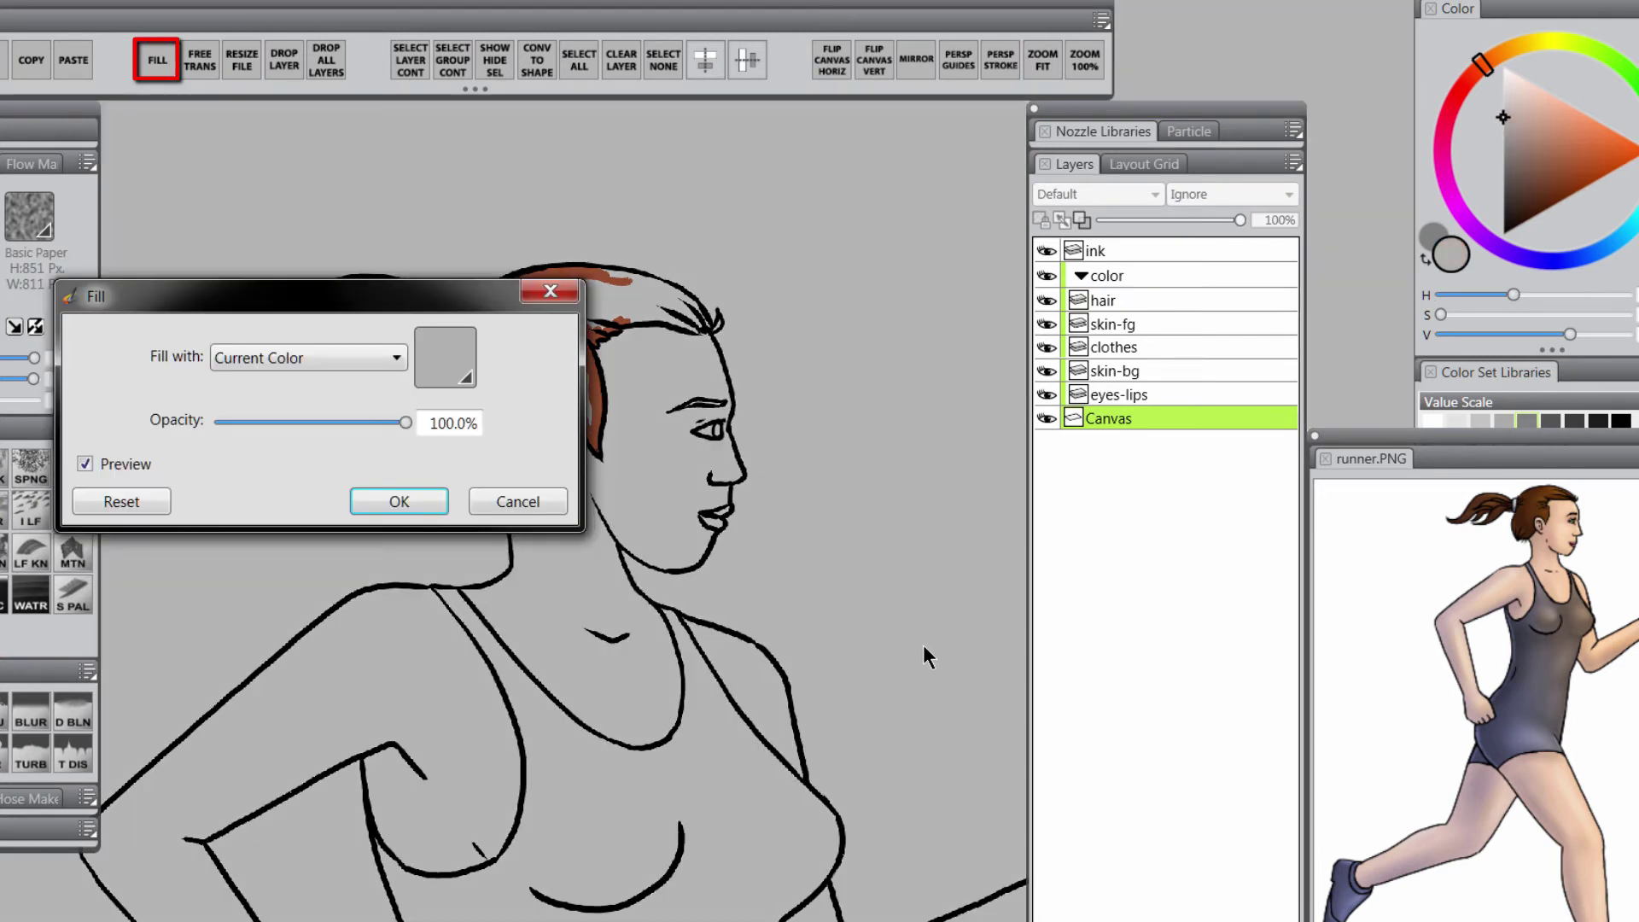
click(418, 498)
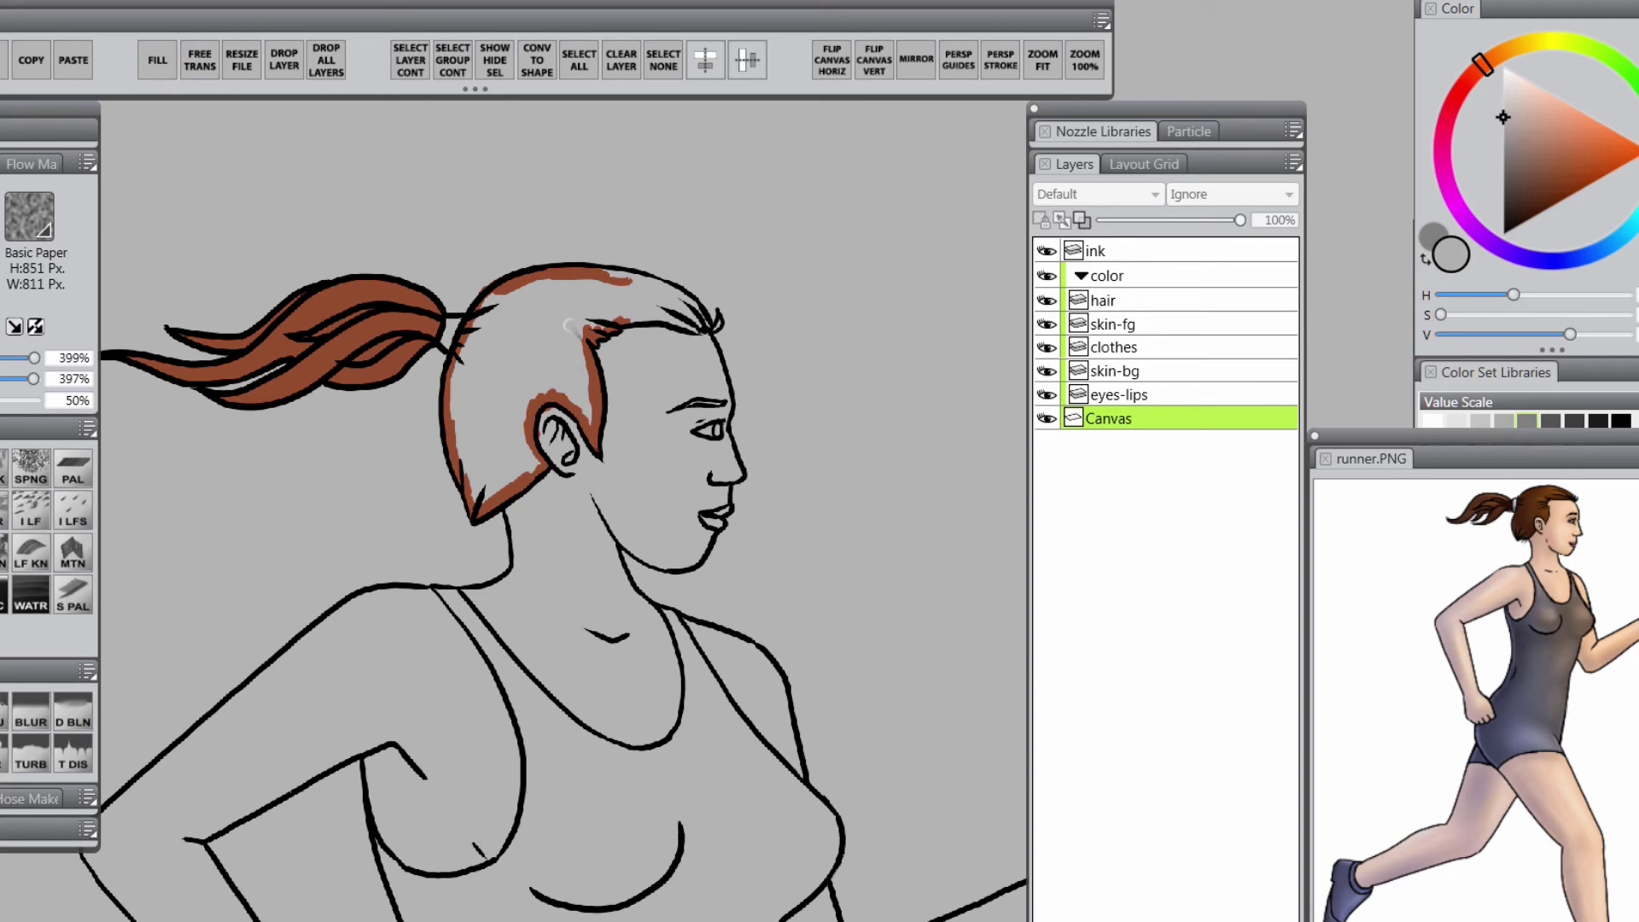
Close the hair outline at the forehead on the hair layer and fill the head hair with reddish brown
click(1110, 300)
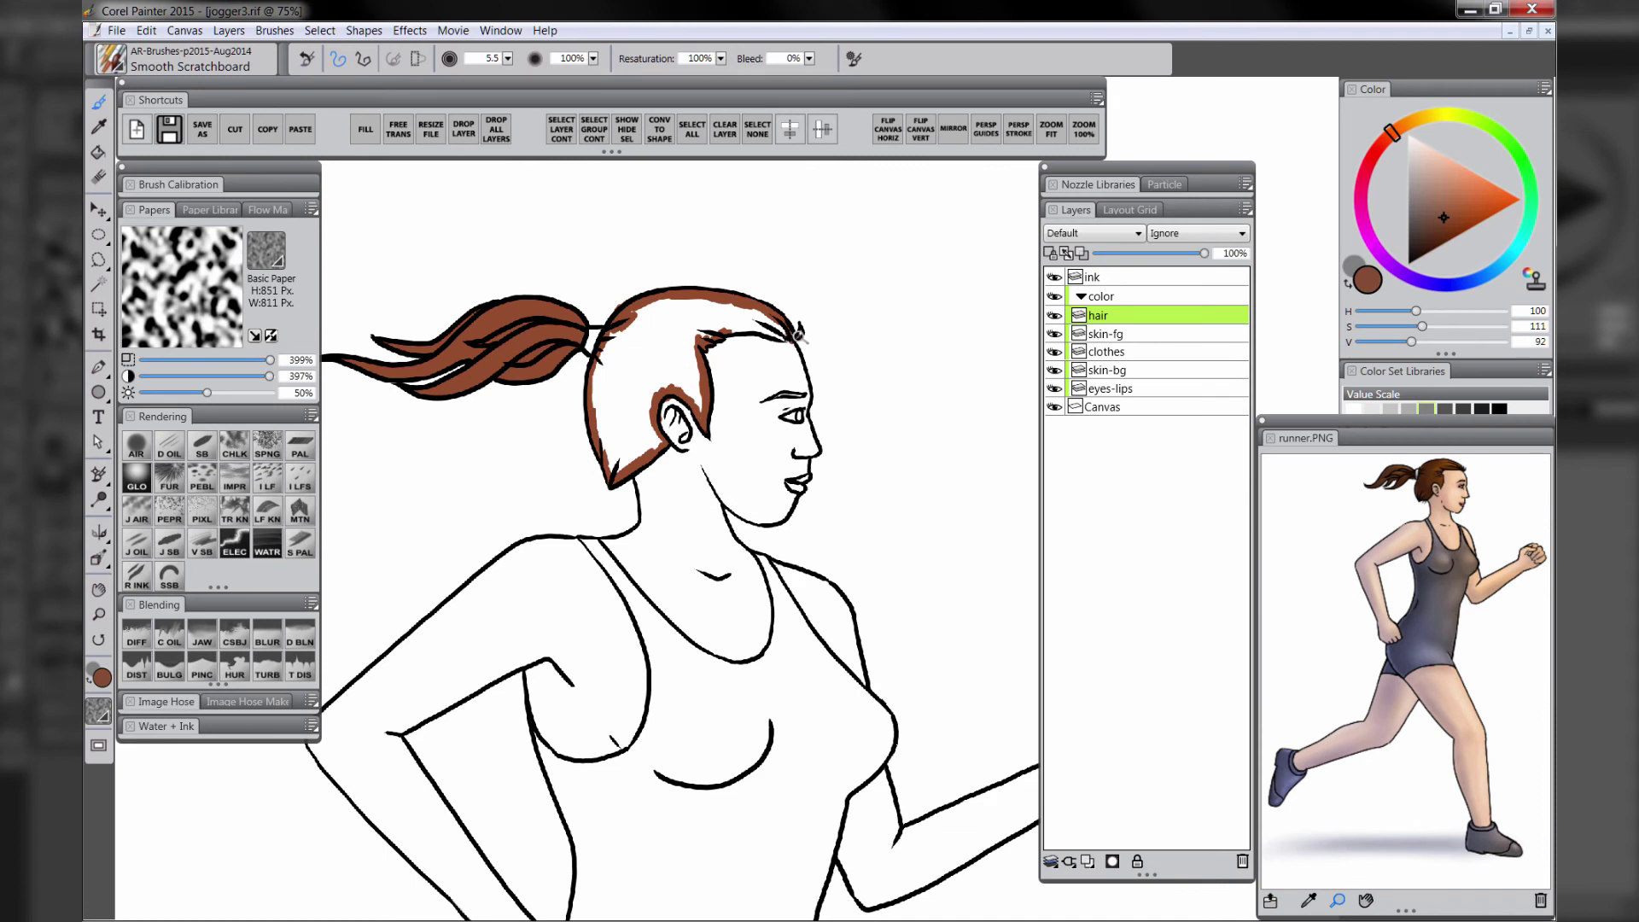
drag(796, 336, 725, 331)
click(98, 152)
click(671, 329)
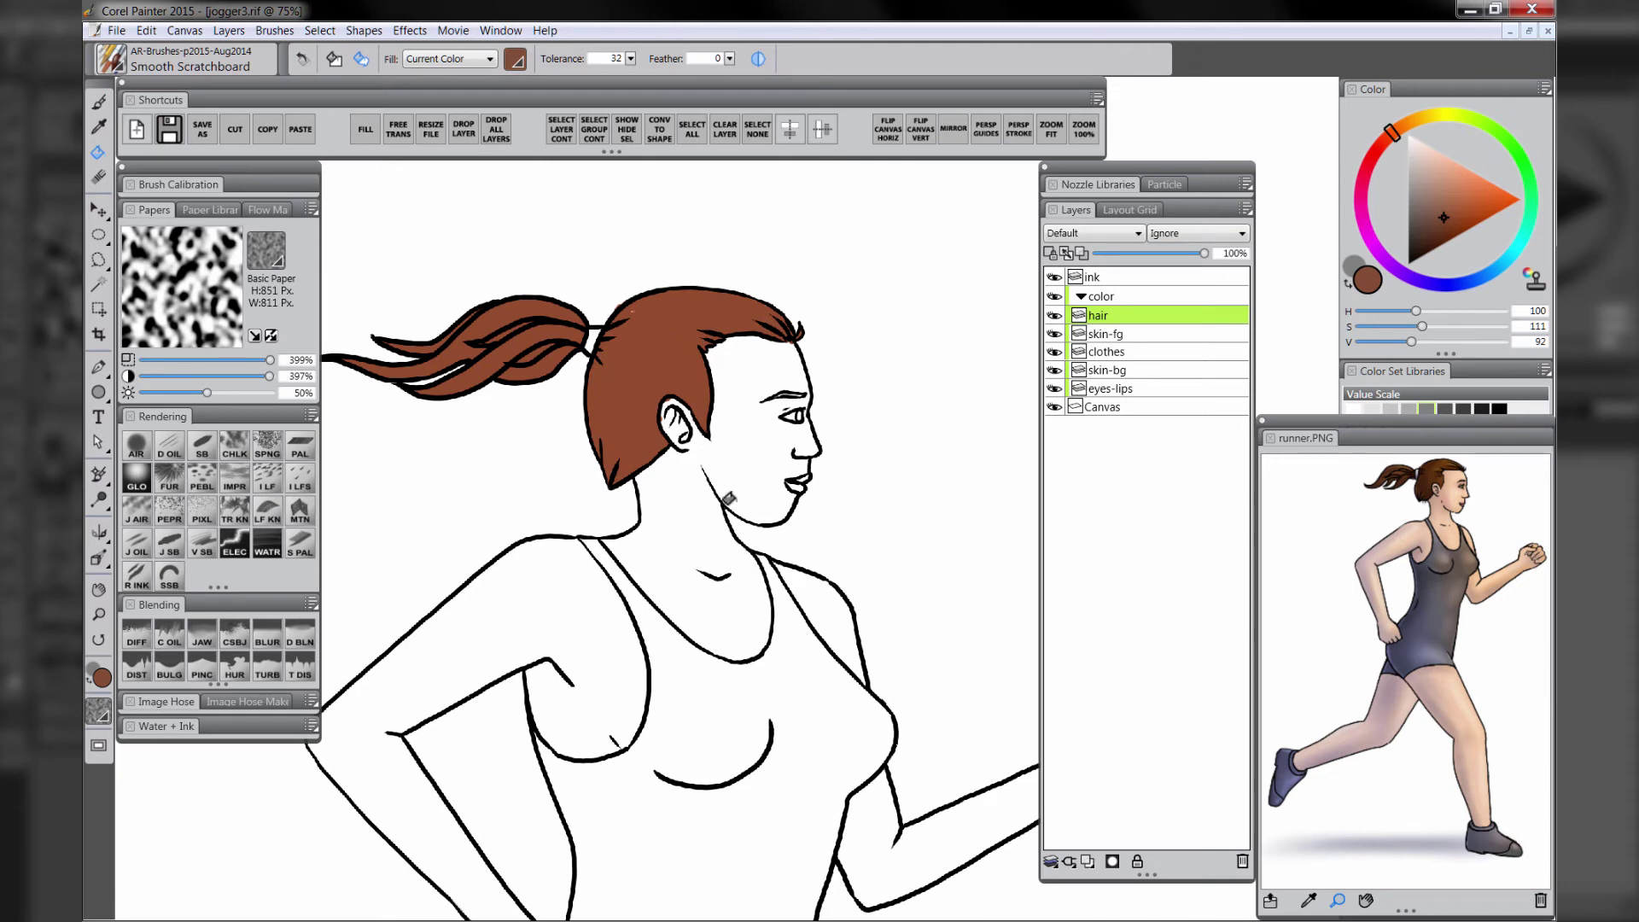
Tidy the hair edges with the eraser and color the eyebrow reddish brown with the brush at size 2.7
key(b)
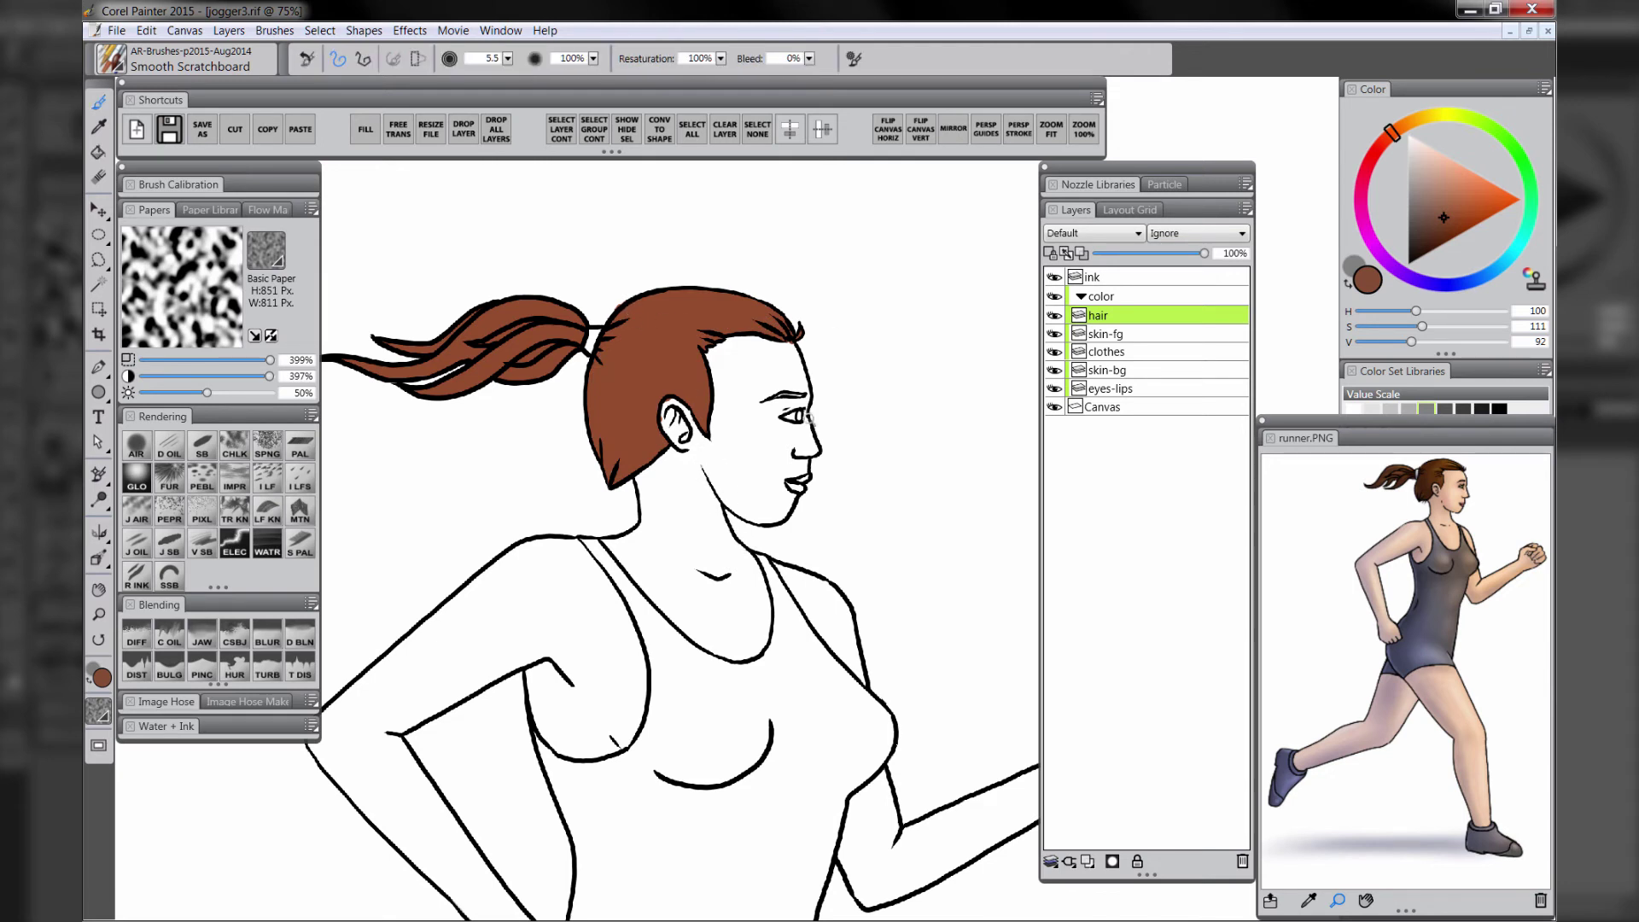
key(e)
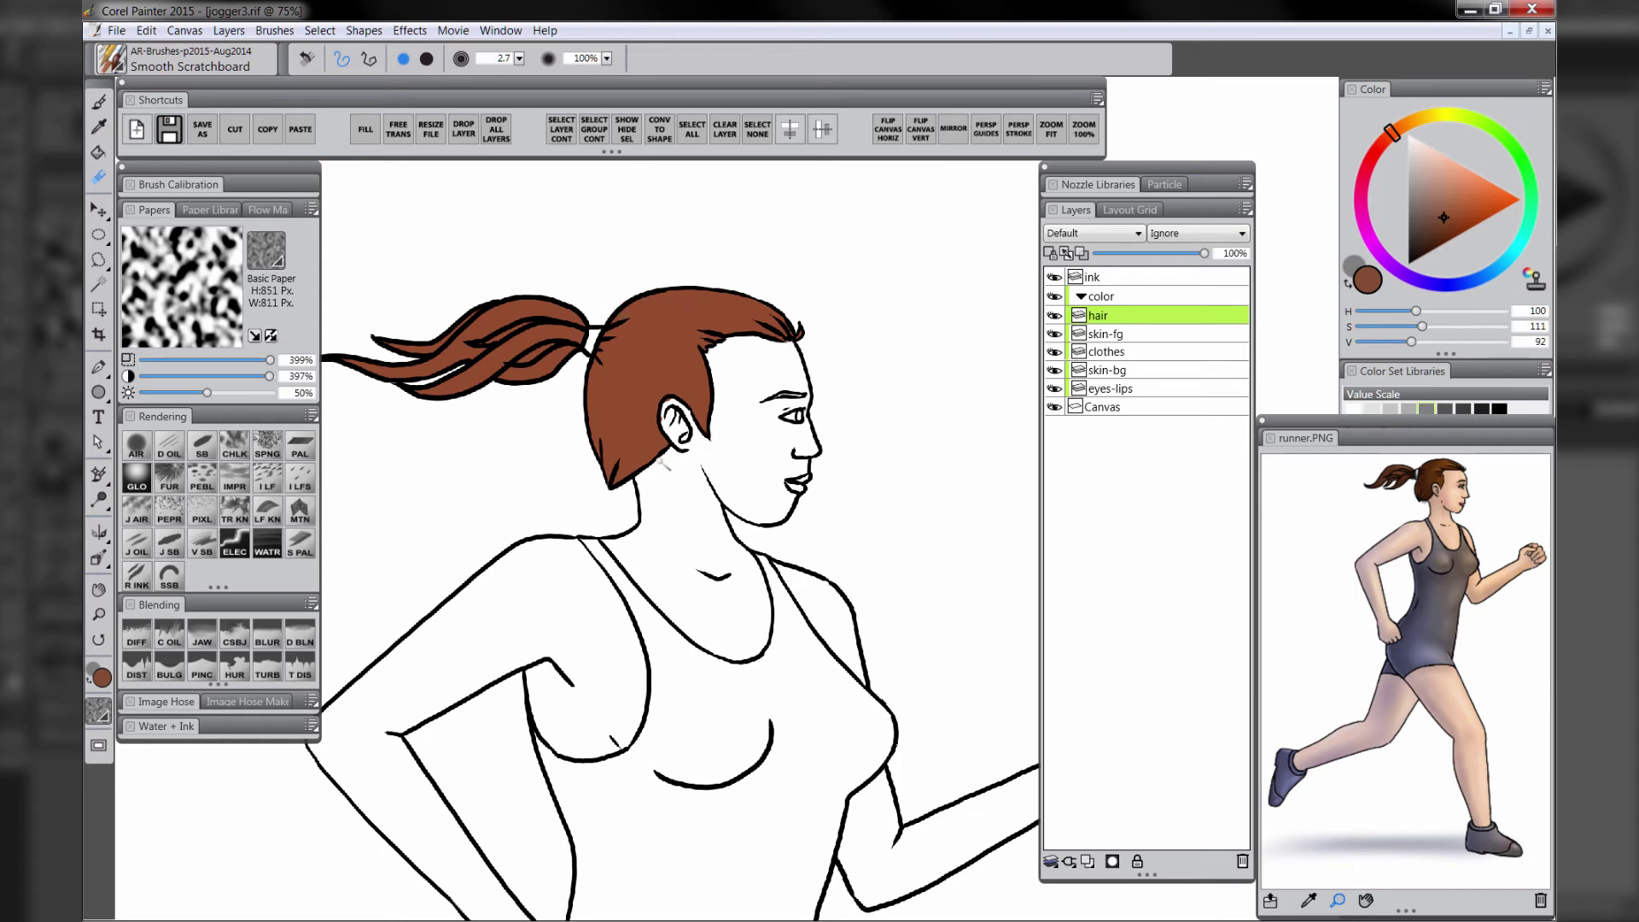
key(b)
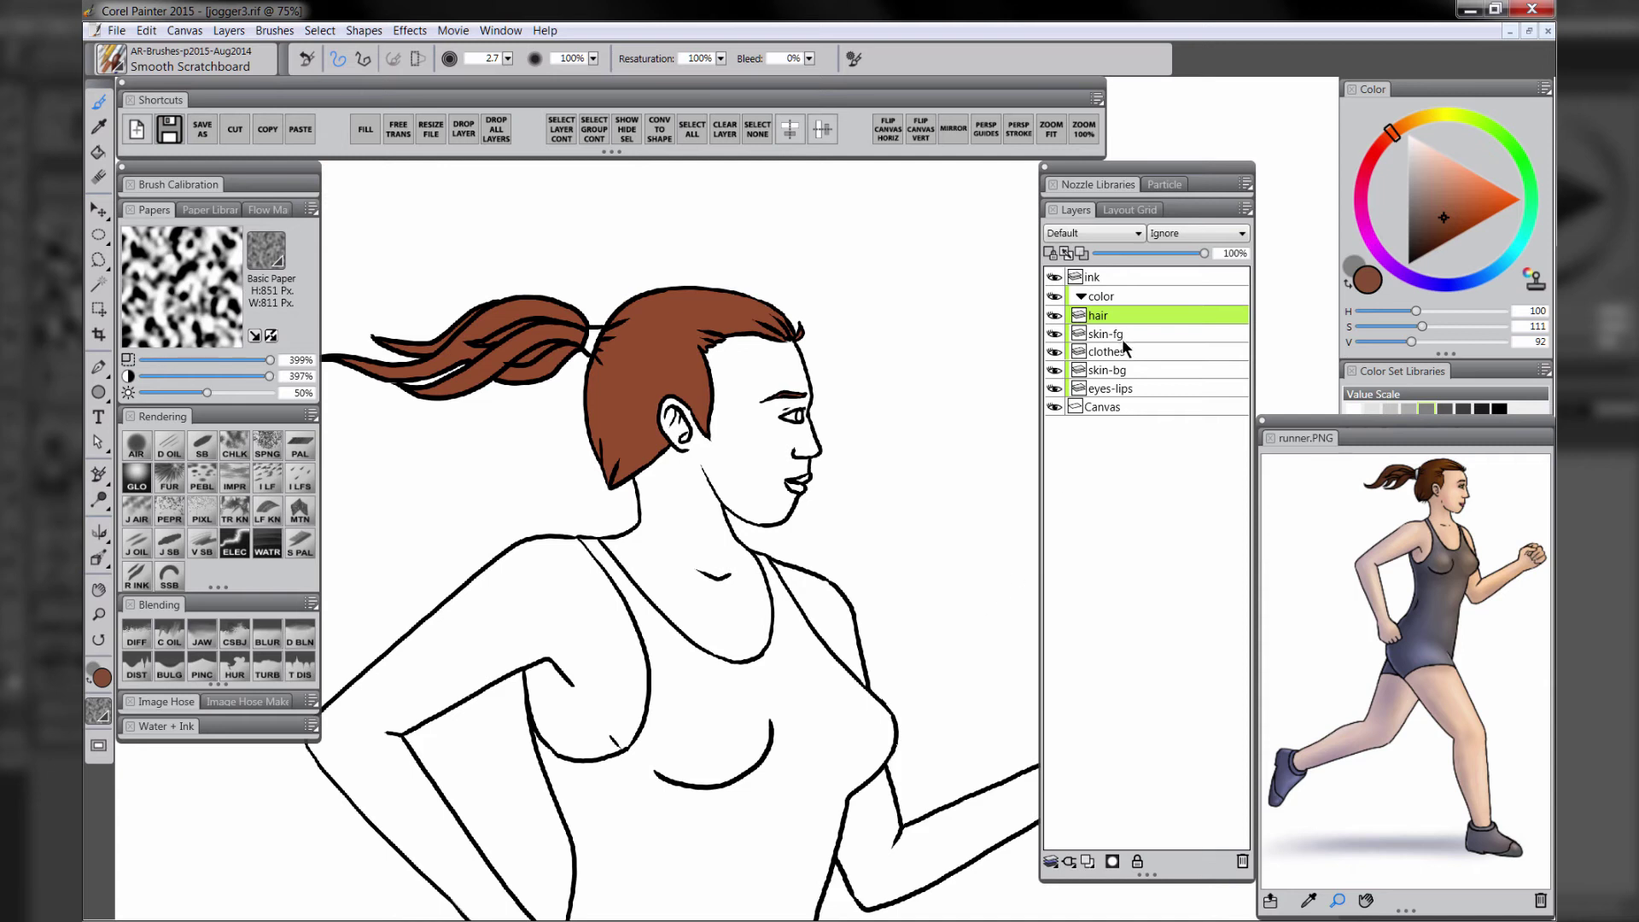
Move the eyes-lips layer directly beneath the hair layer and paint the whole eye light blue on it
click(1124, 389)
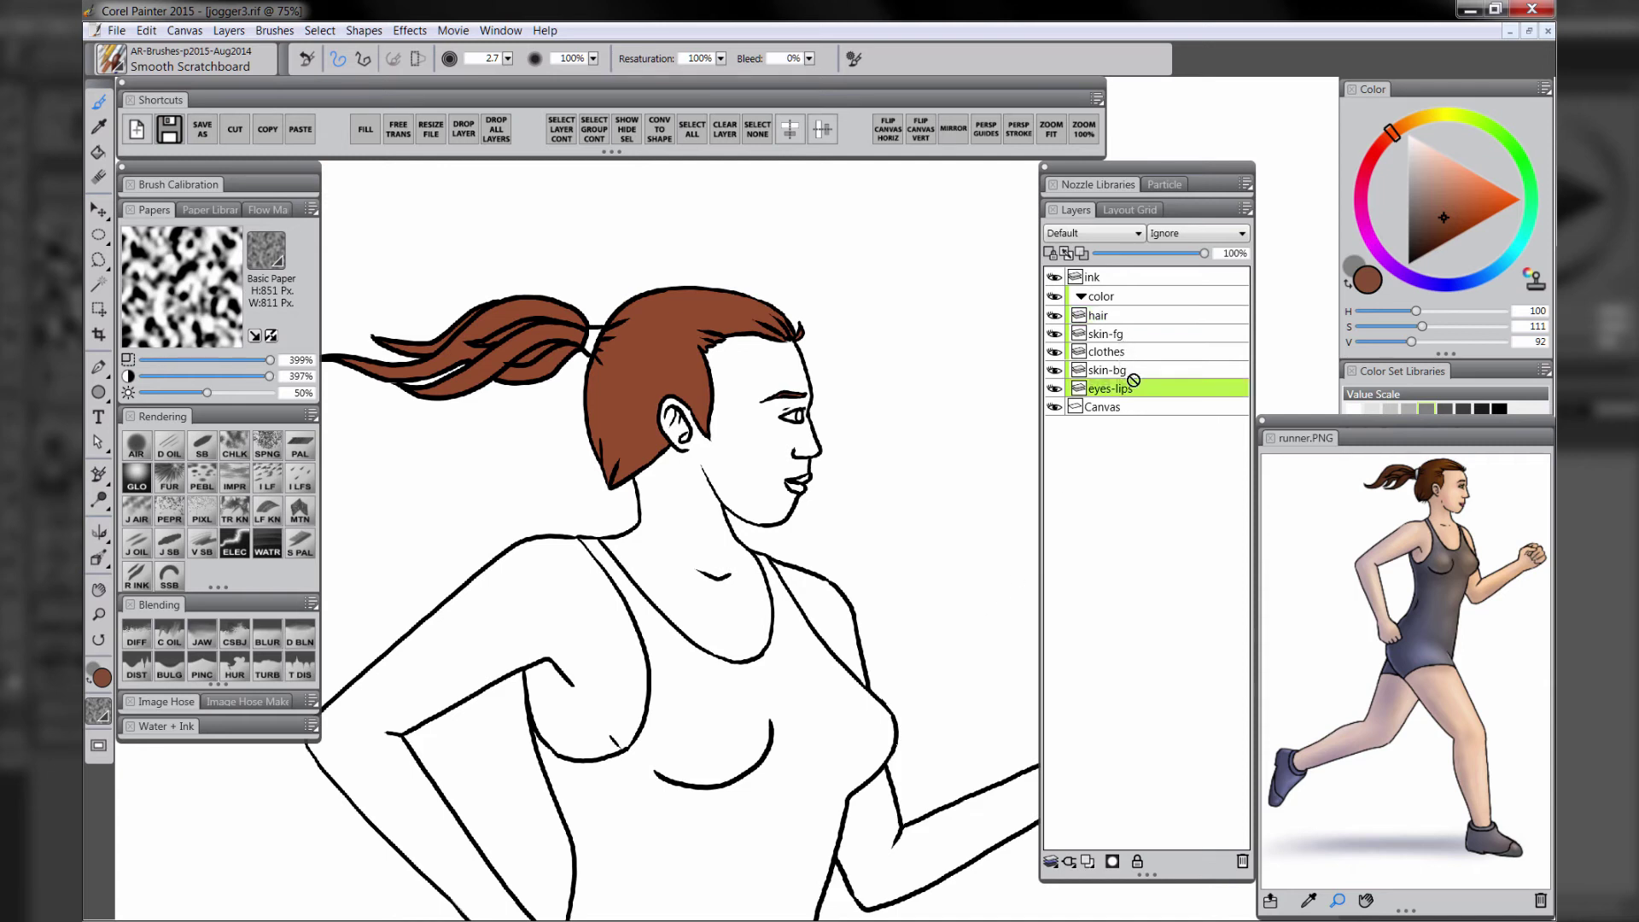
drag(1133, 380, 1132, 329)
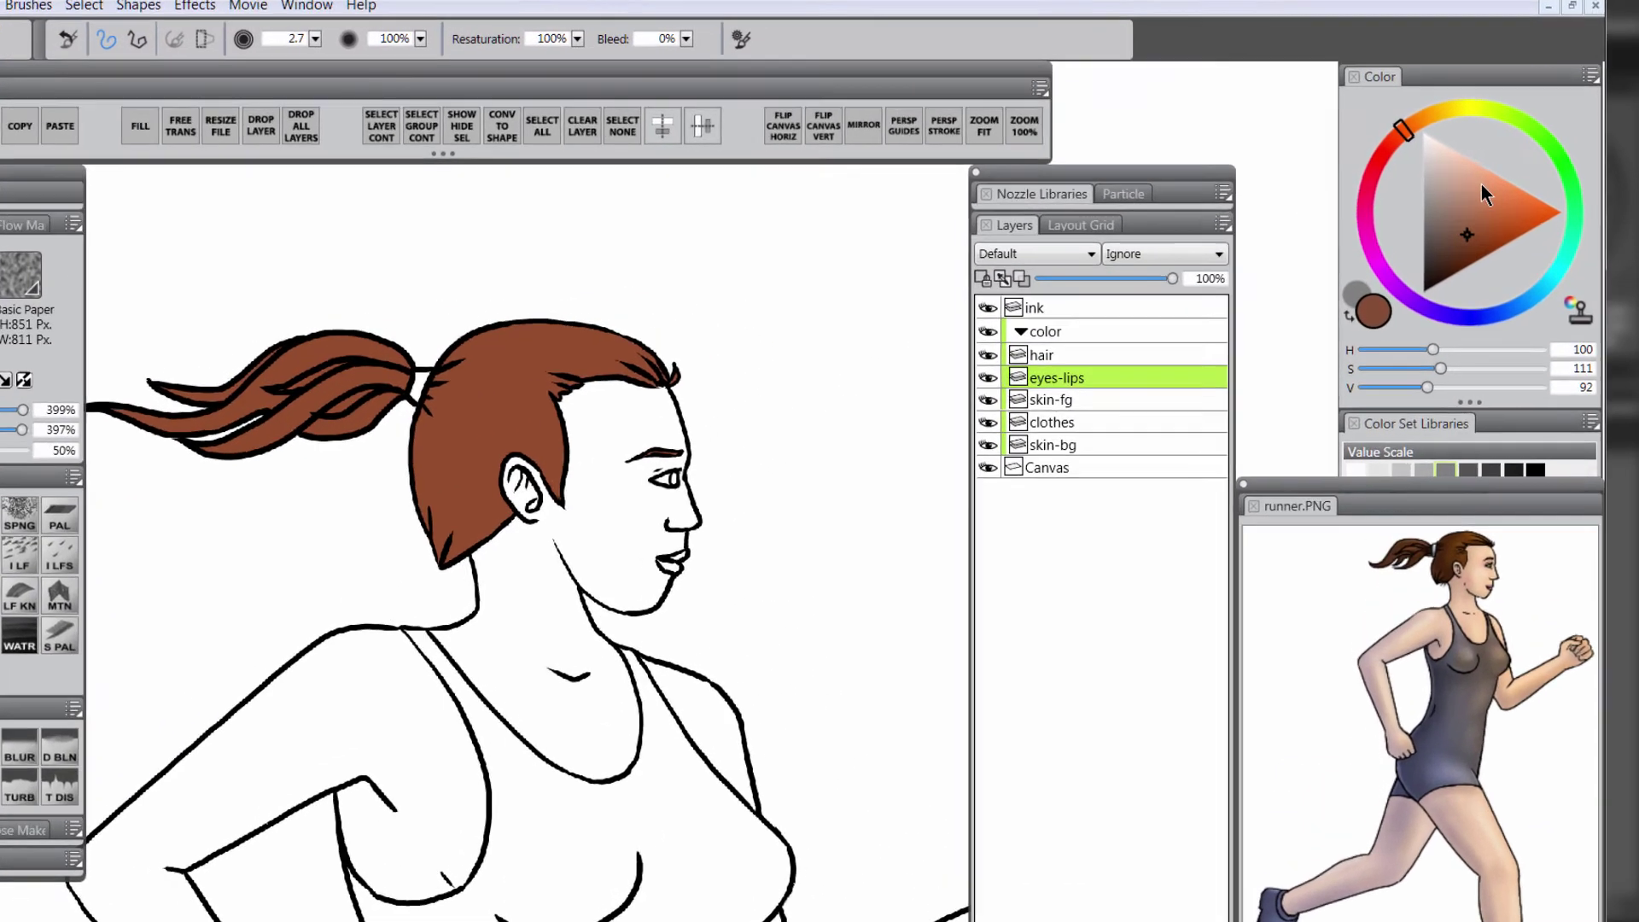
click(1484, 275)
drag(1534, 223, 1514, 155)
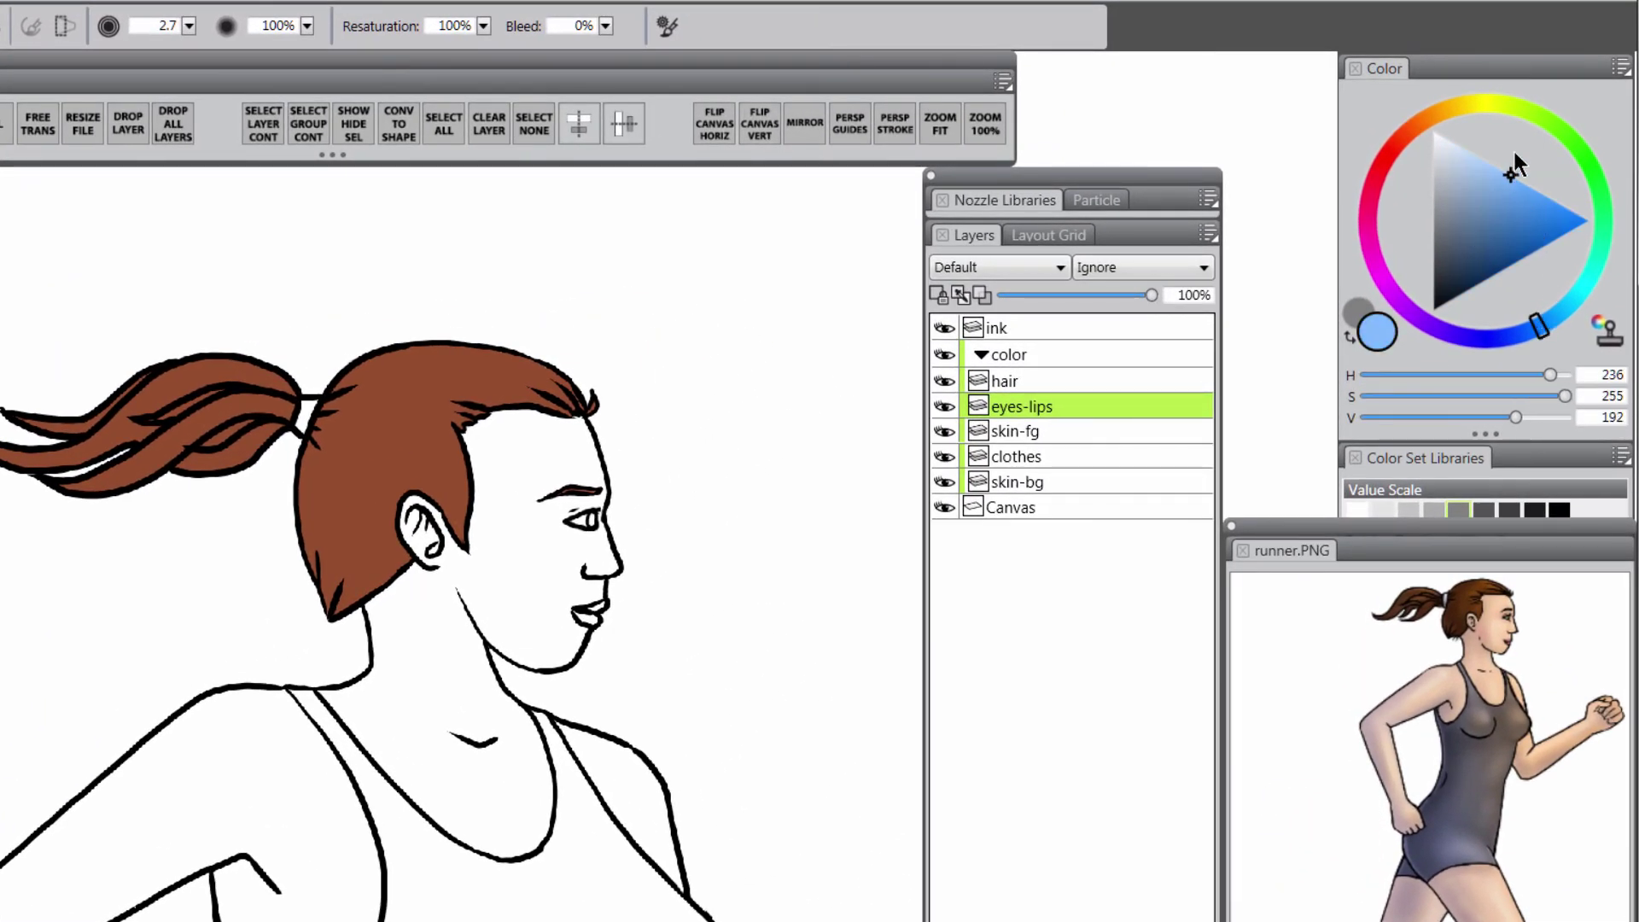
mouse_move(592, 501)
mouse_down()
mouse_move(574, 521)
mouse_move(603, 511)
mouse_up()
Preserve the transparency of the eyes-lips layer and paint the white of the eye in pure white beside the blue iris
click(939, 297)
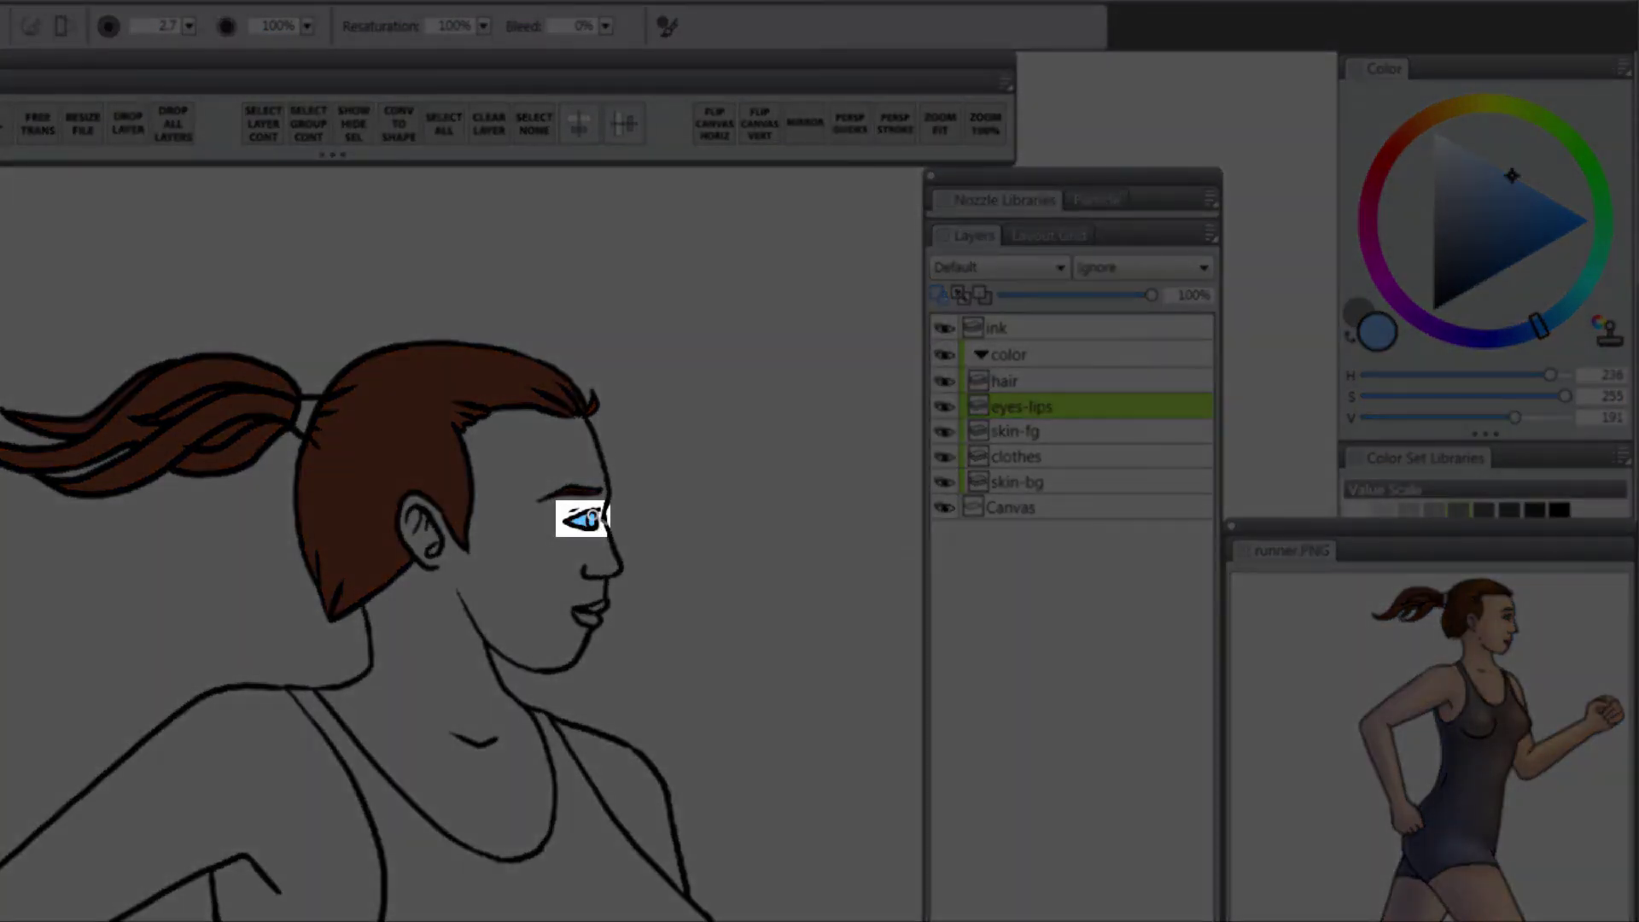
drag(593, 517, 589, 518)
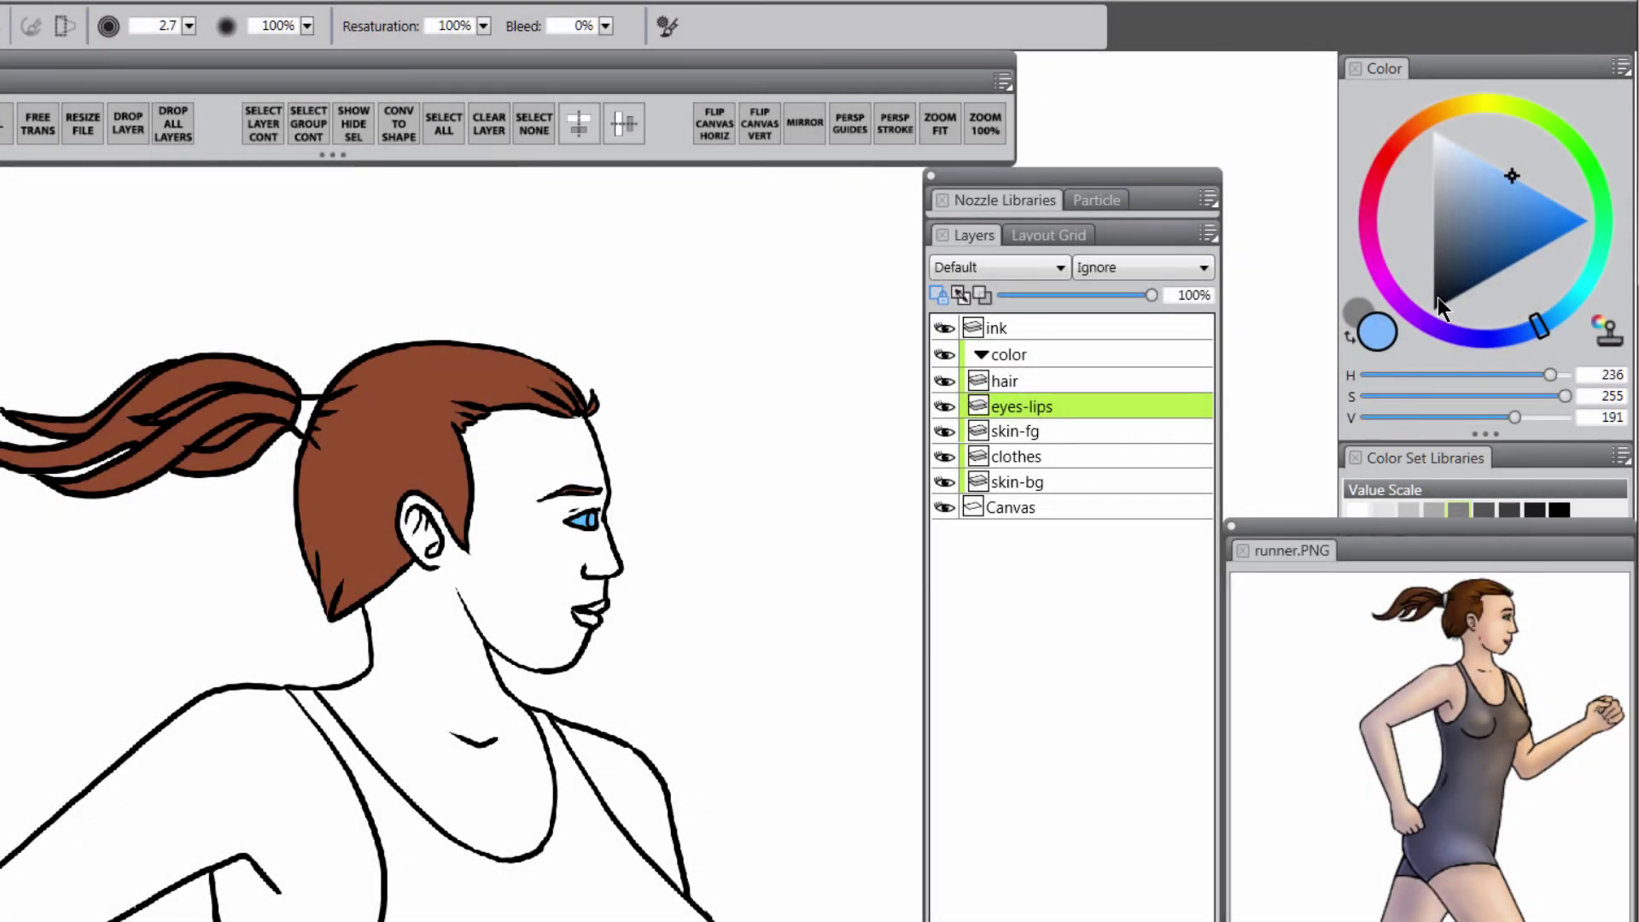
click(1438, 159)
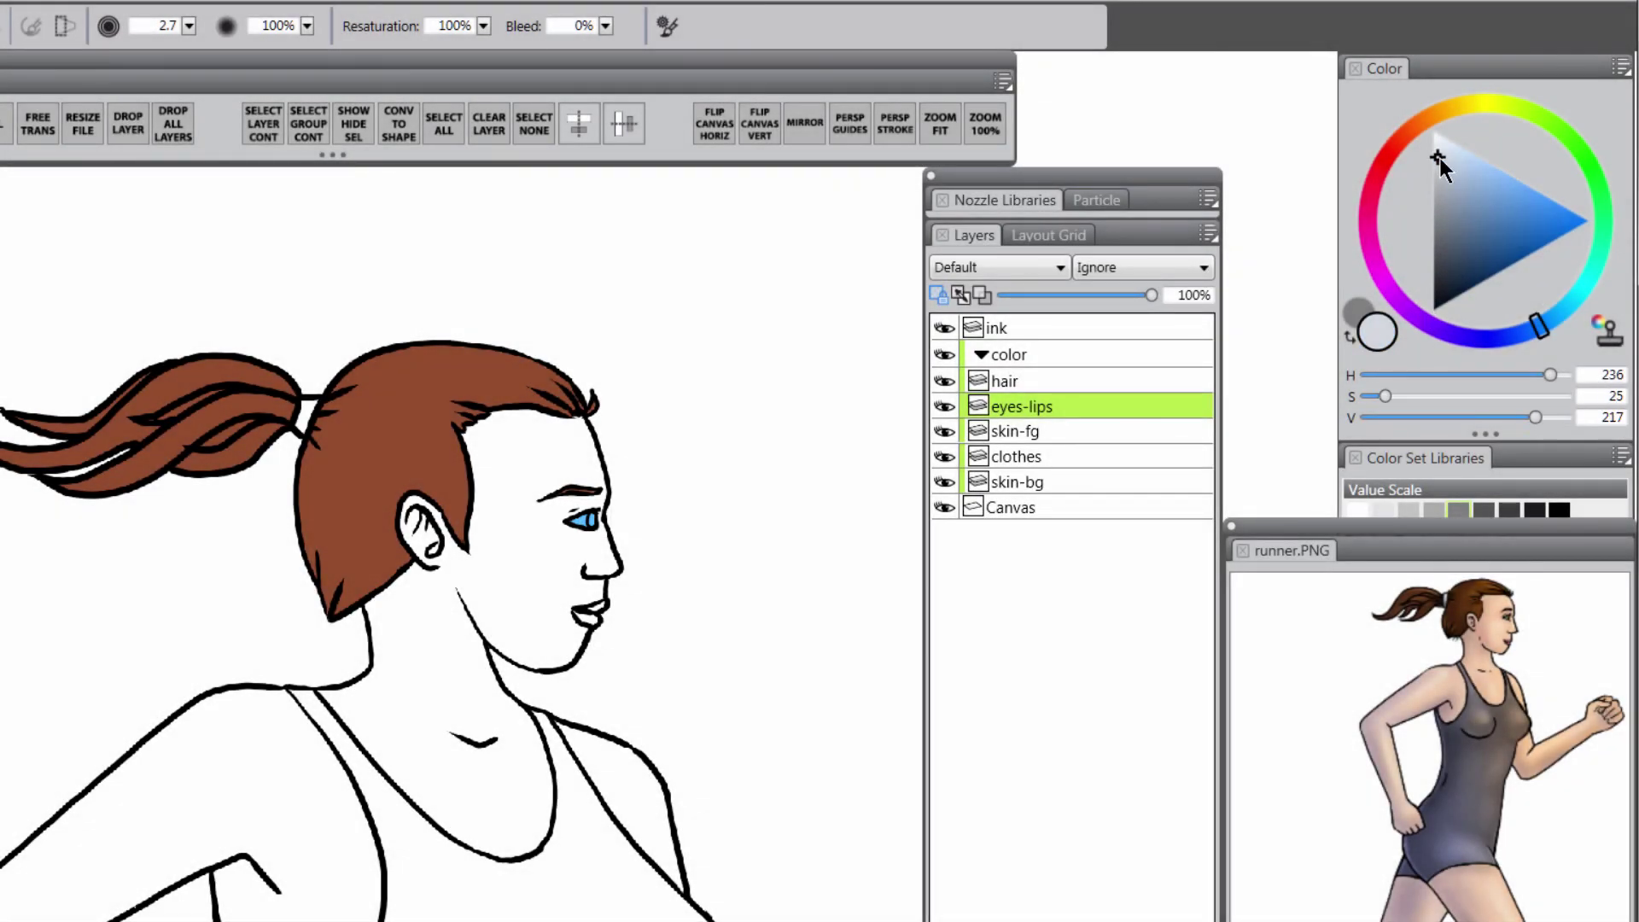
drag(1439, 157, 1433, 131)
drag(573, 522, 587, 528)
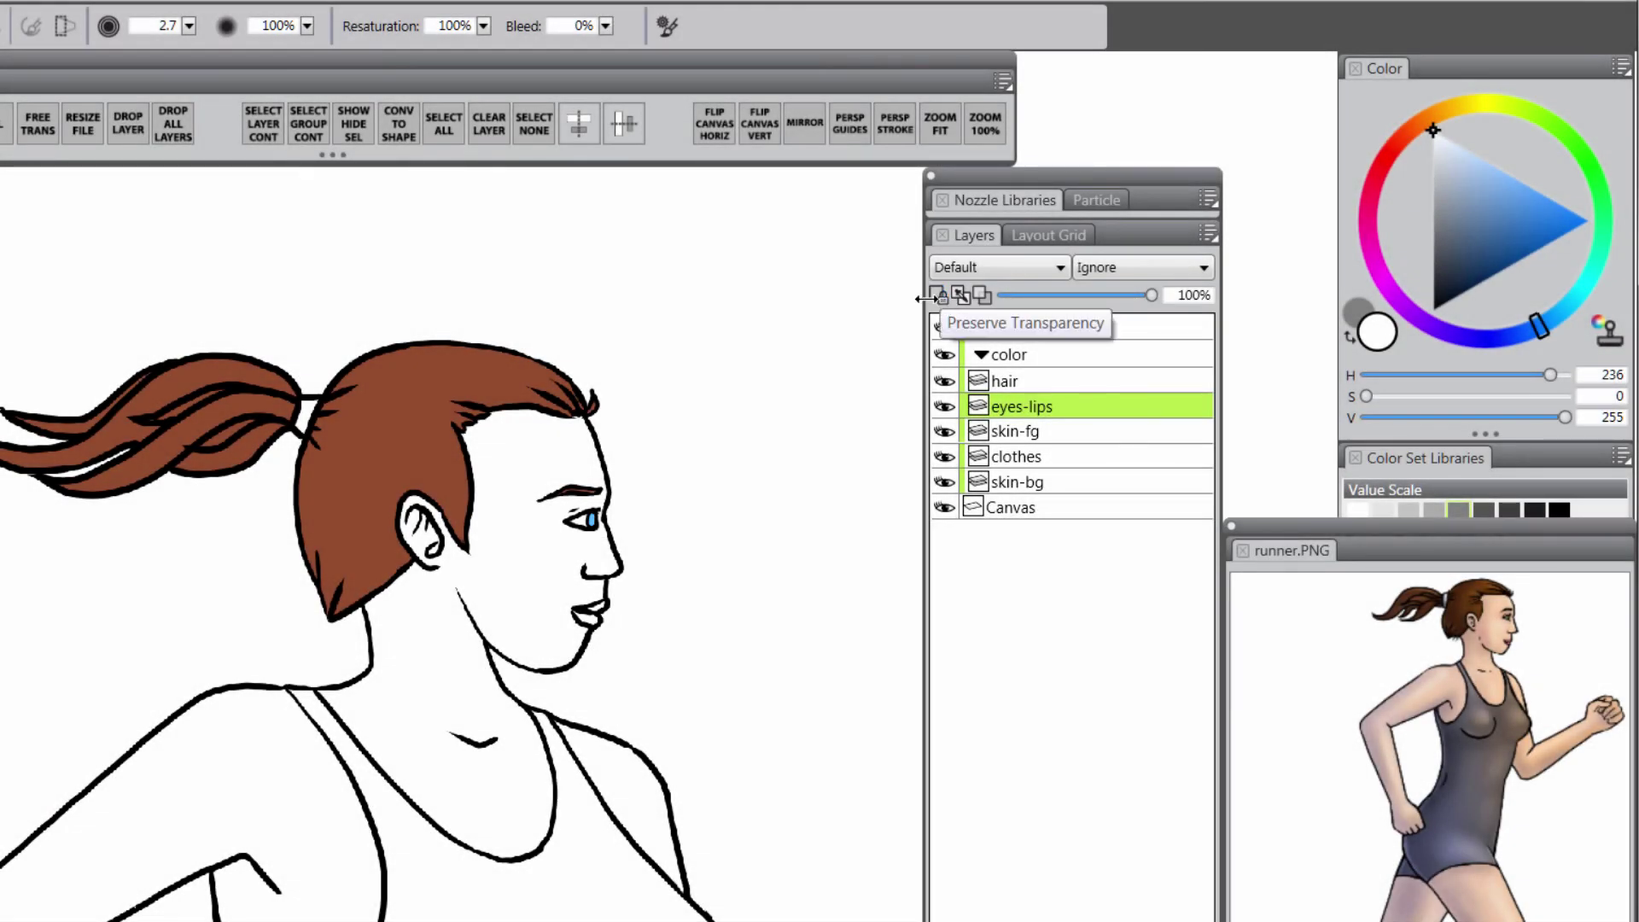
Paint the lips pinkish red (H 84, S 173, V 170) on the eyes-lips layer
click(1396, 160)
drag(1500, 195, 1503, 193)
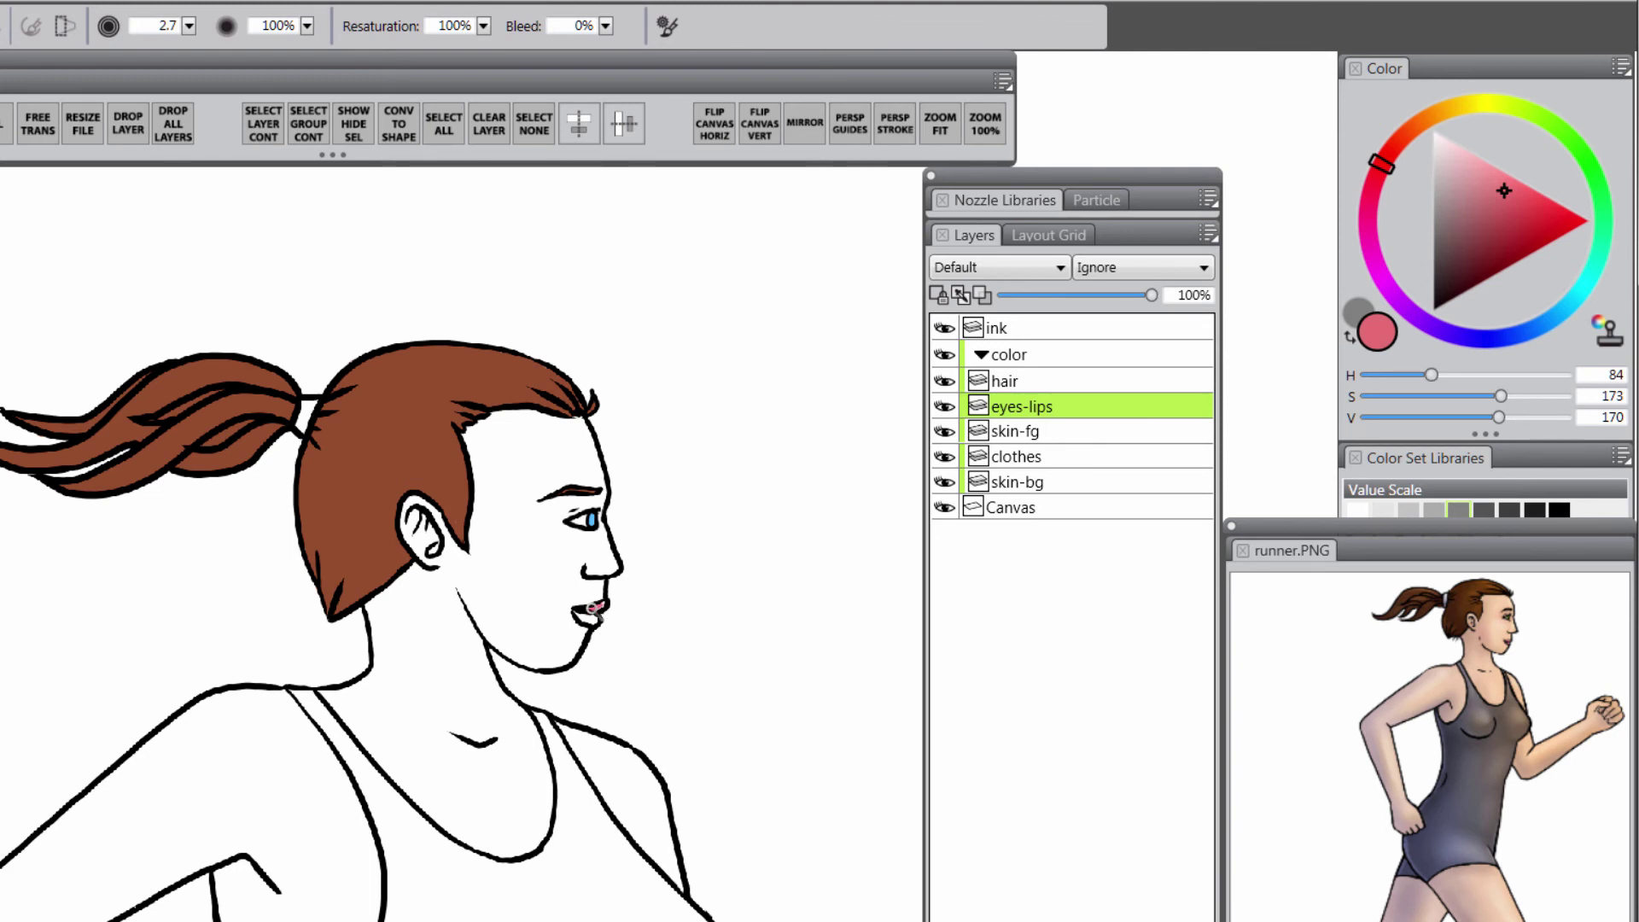
drag(593, 608, 585, 618)
Paint the hair tie at the base of the ponytail neutral gray (S 0, V 113) on the clothes layer
click(1020, 453)
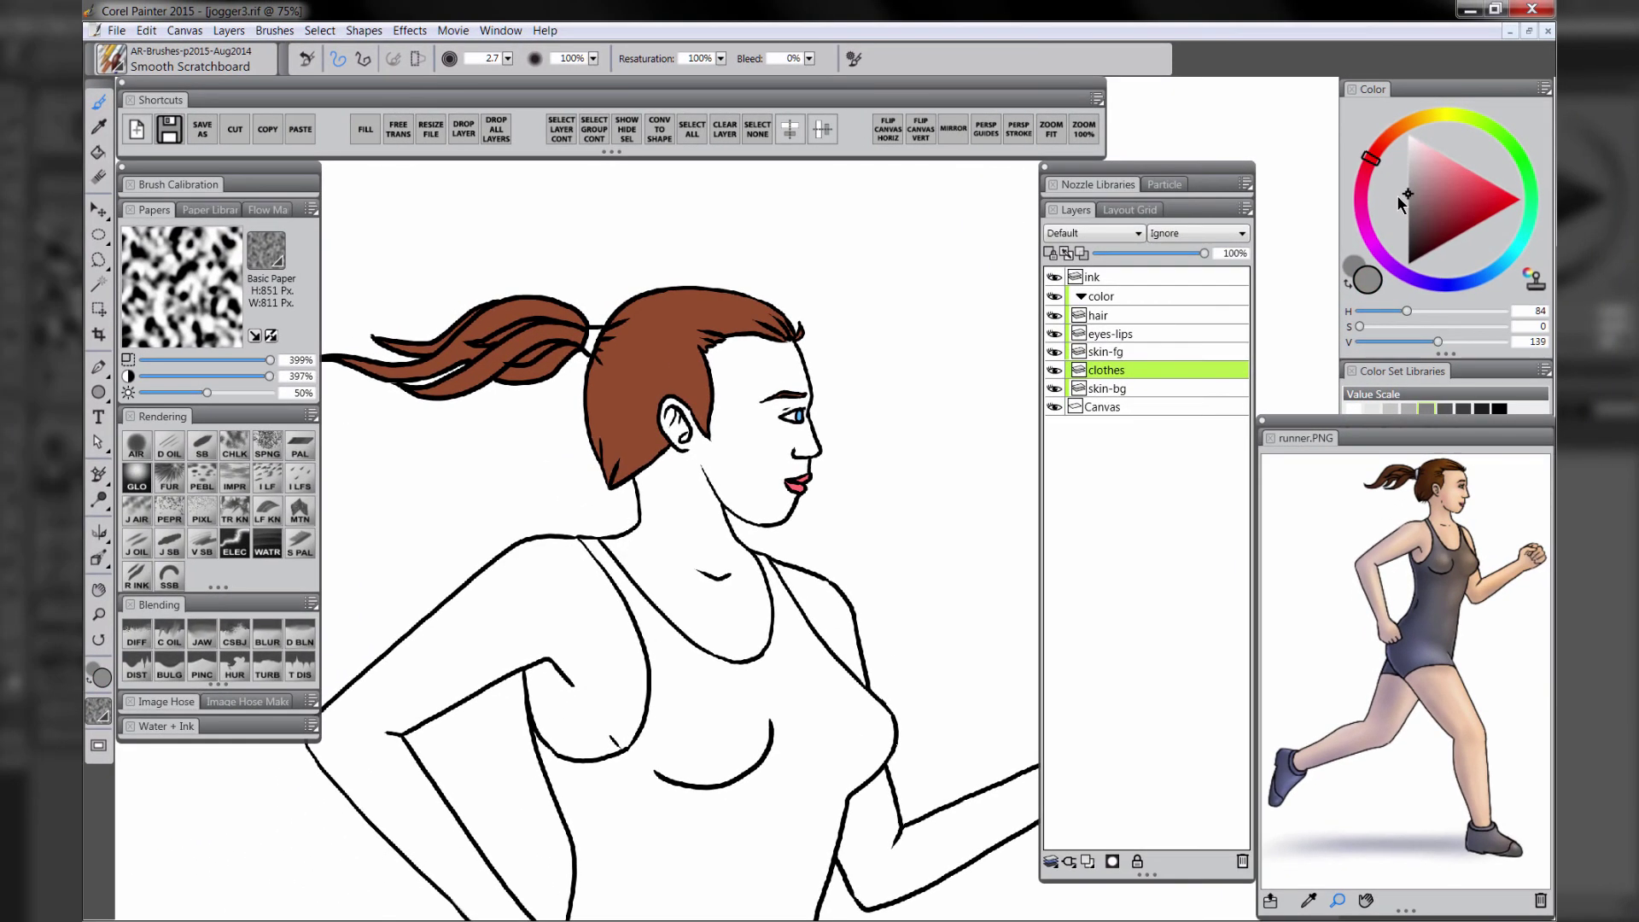
click(1418, 220)
drag(1396, 198, 1390, 206)
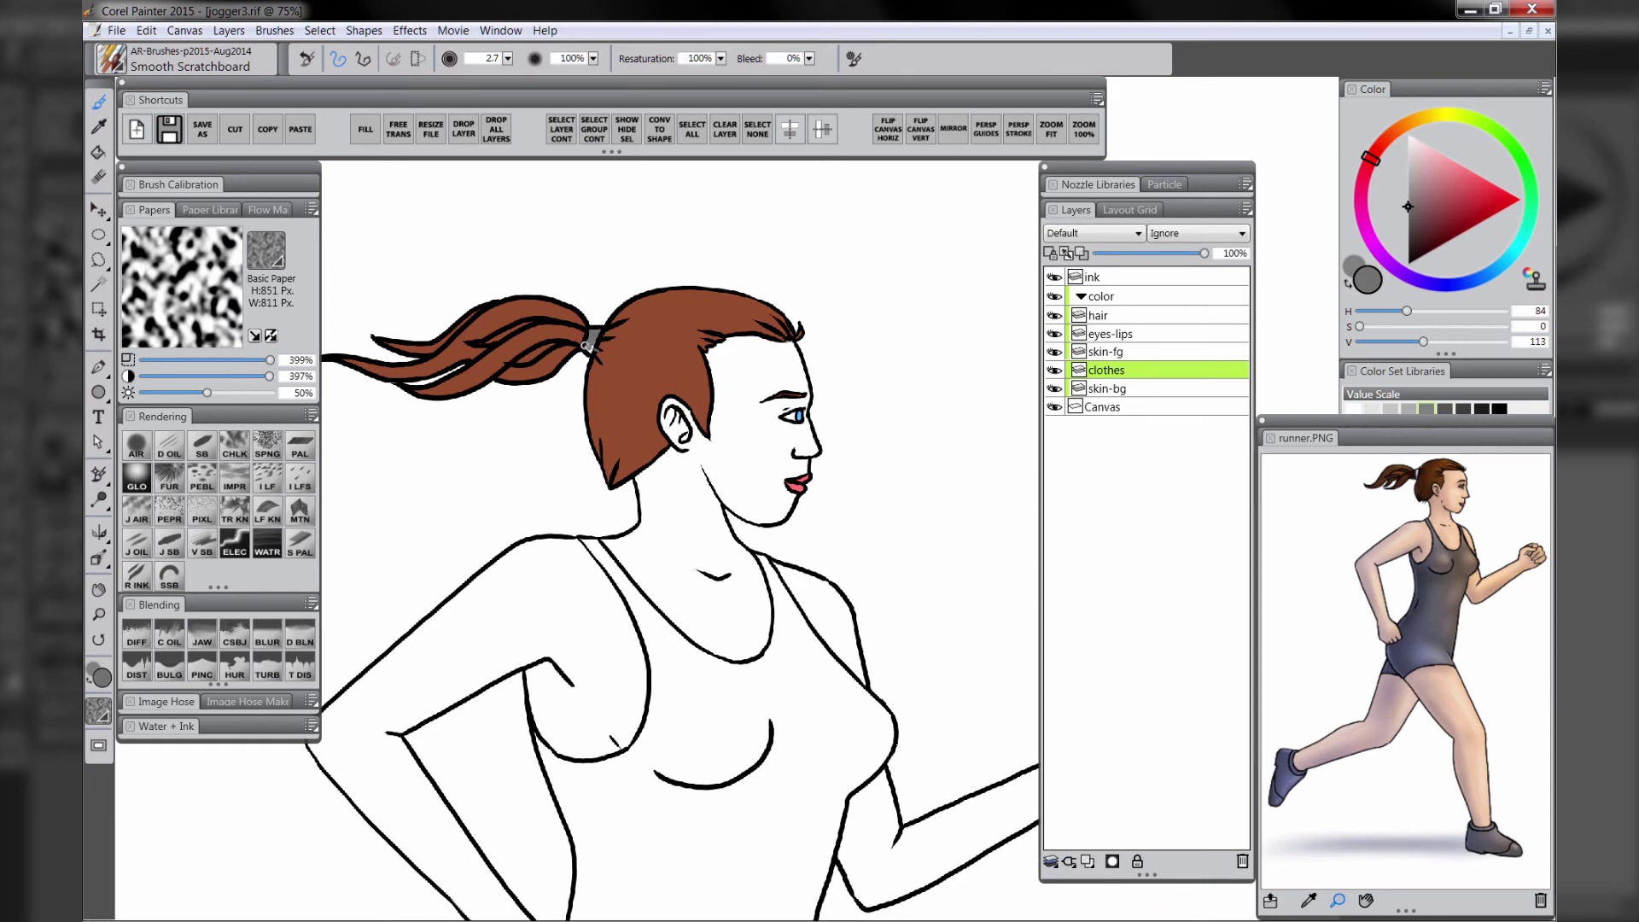
Outline the inside edges of the running outfit in gray, from straps to leg openings, with the brush at size 7.5
drag(739, 547, 756, 273)
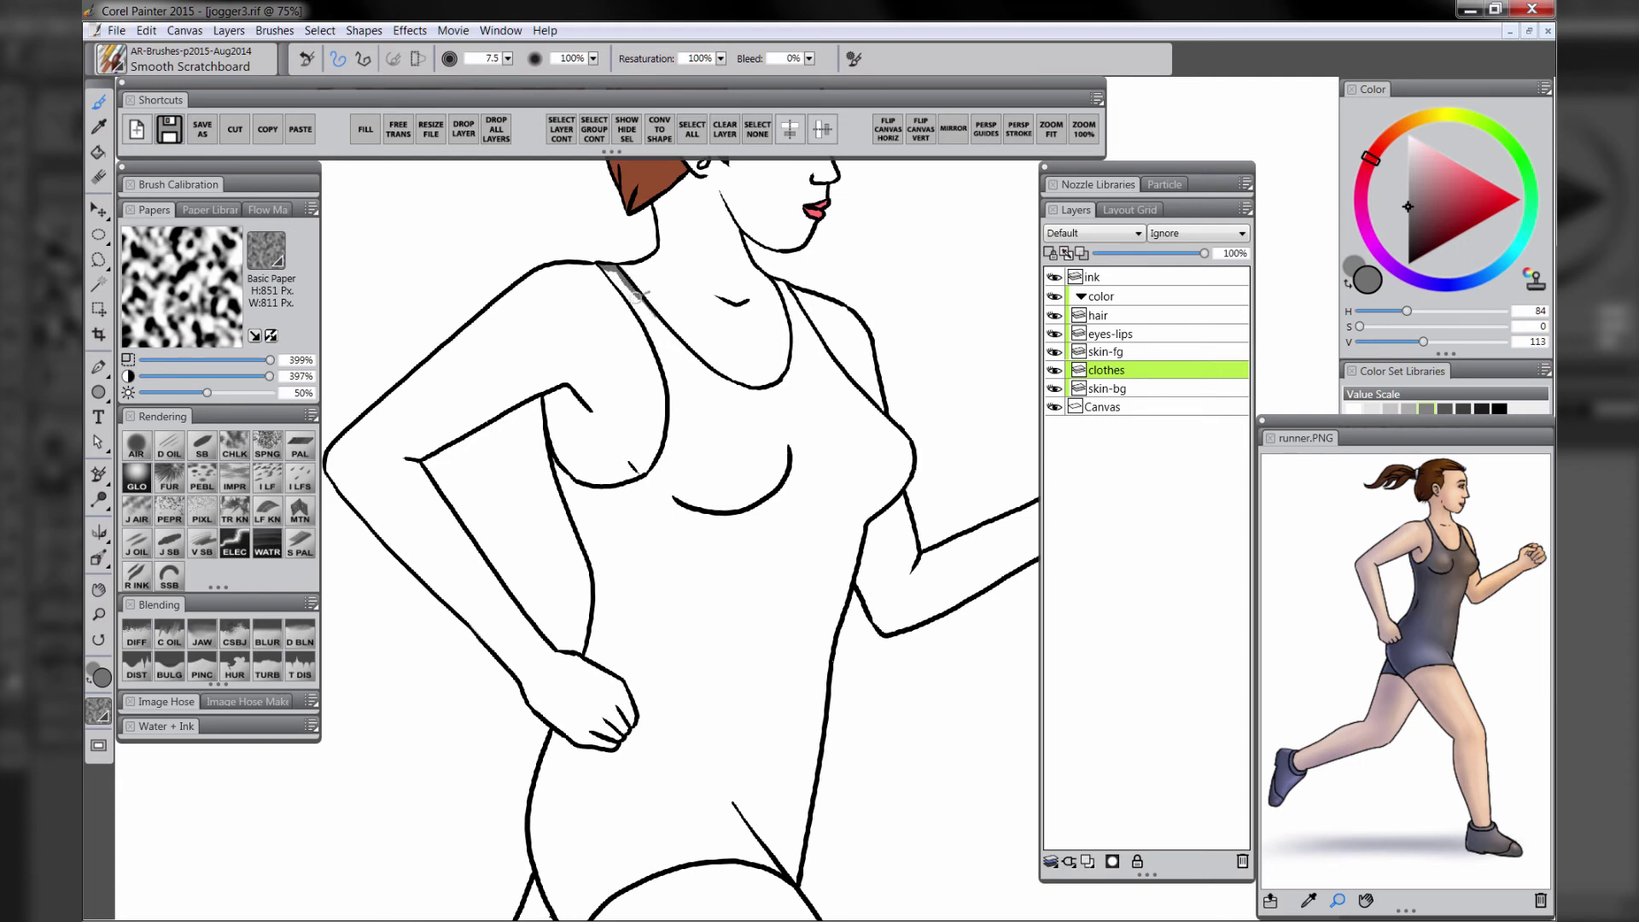
drag(640, 295, 736, 388)
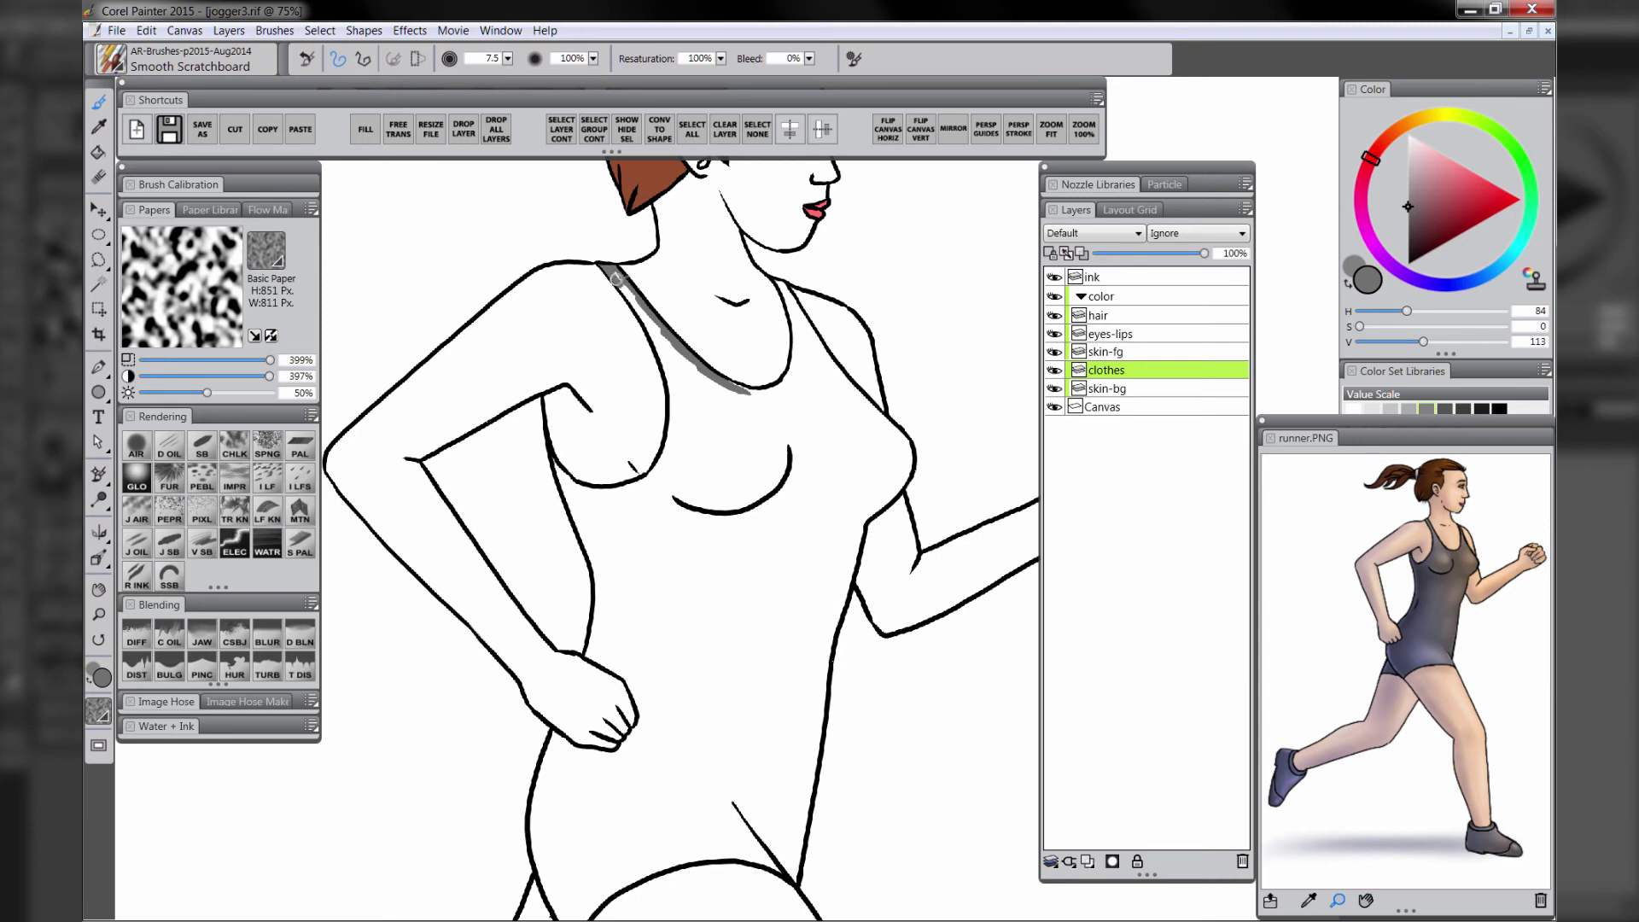
mouse_move(617, 278)
mouse_down()
mouse_move(659, 354)
mouse_move(629, 300)
mouse_move(667, 444)
mouse_move(648, 477)
mouse_move(569, 477)
mouse_move(632, 486)
mouse_move(561, 481)
mouse_move(603, 588)
mouse_move(593, 635)
mouse_up()
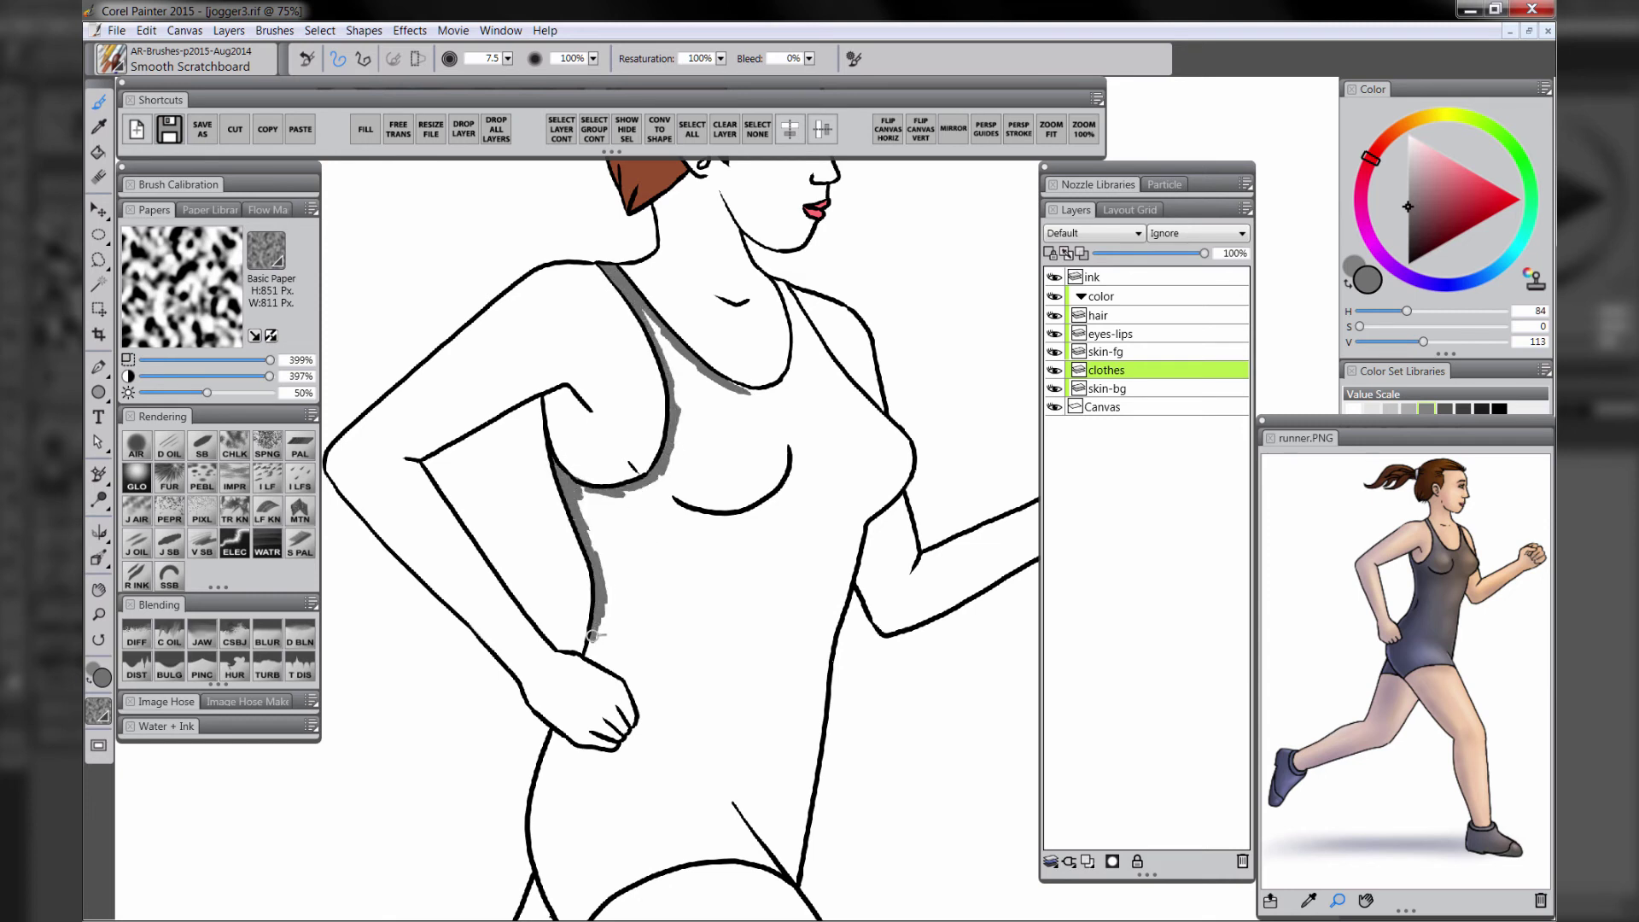
mouse_move(726, 391)
mouse_down()
mouse_move(789, 342)
mouse_move(824, 352)
mouse_move(908, 471)
mouse_move(849, 559)
mouse_move(790, 884)
mouse_move(815, 640)
mouse_up()
mouse_move(615, 410)
mouse_down()
mouse_move(658, 446)
mouse_move(582, 511)
mouse_move(555, 664)
mouse_move(589, 687)
mouse_move(705, 614)
mouse_move(820, 637)
mouse_up()
mouse_move(861, 550)
mouse_down()
mouse_move(832, 671)
mouse_move(842, 736)
mouse_up()
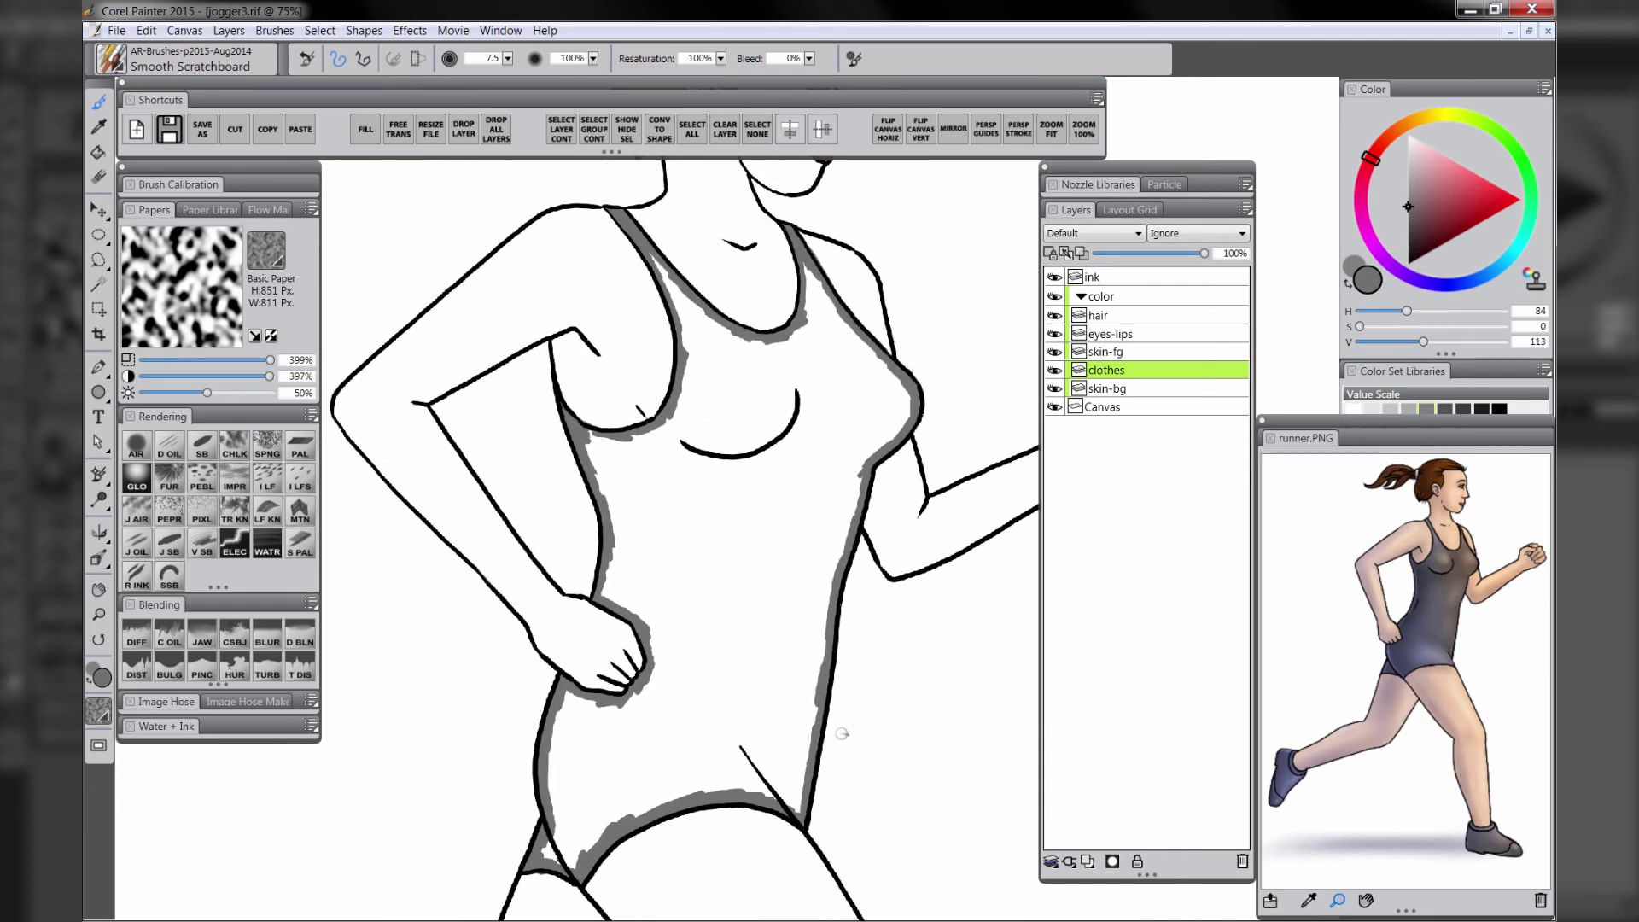
Fill the outlined running outfit with the gray and tidy its leg edges with the eraser at size 2.7
click(99, 152)
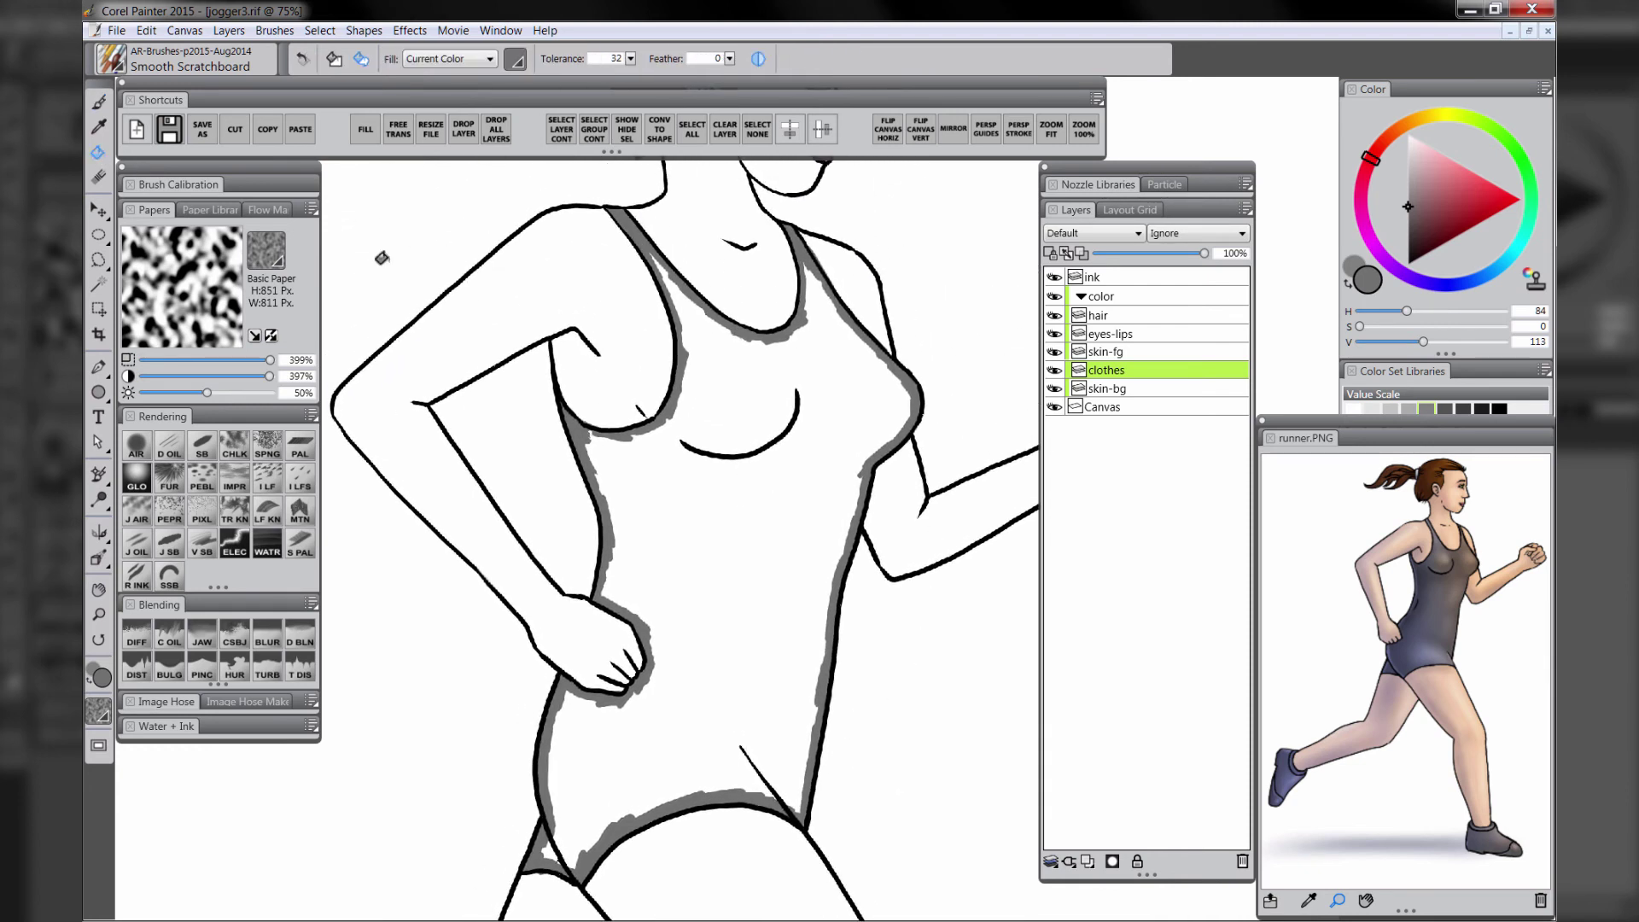
click(775, 512)
key(b)
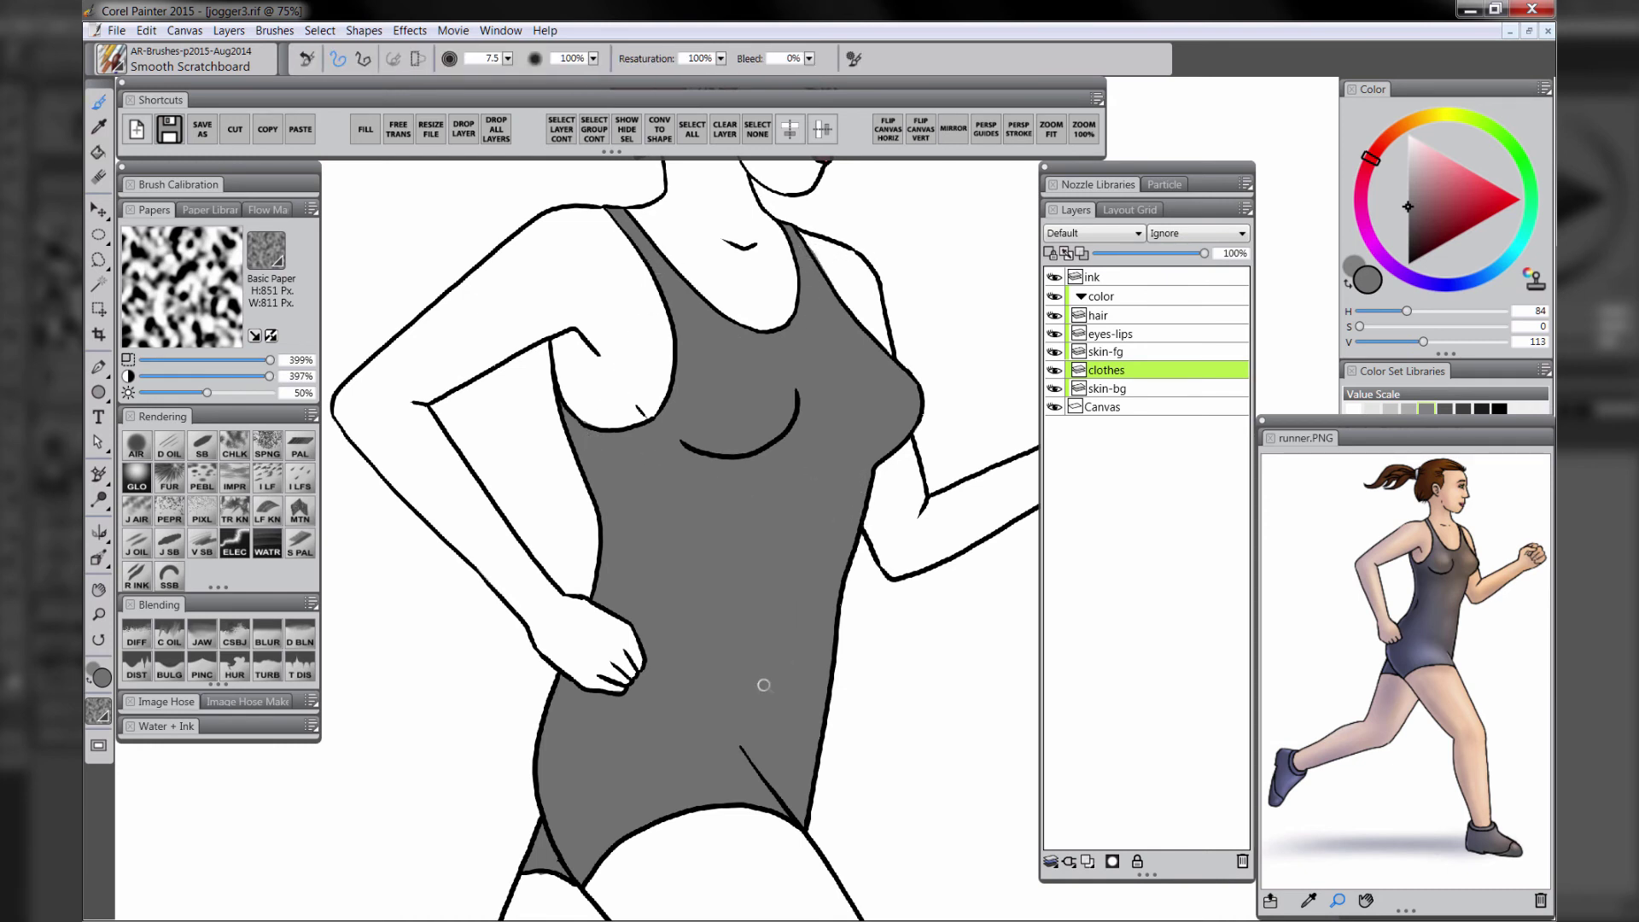
key(n)
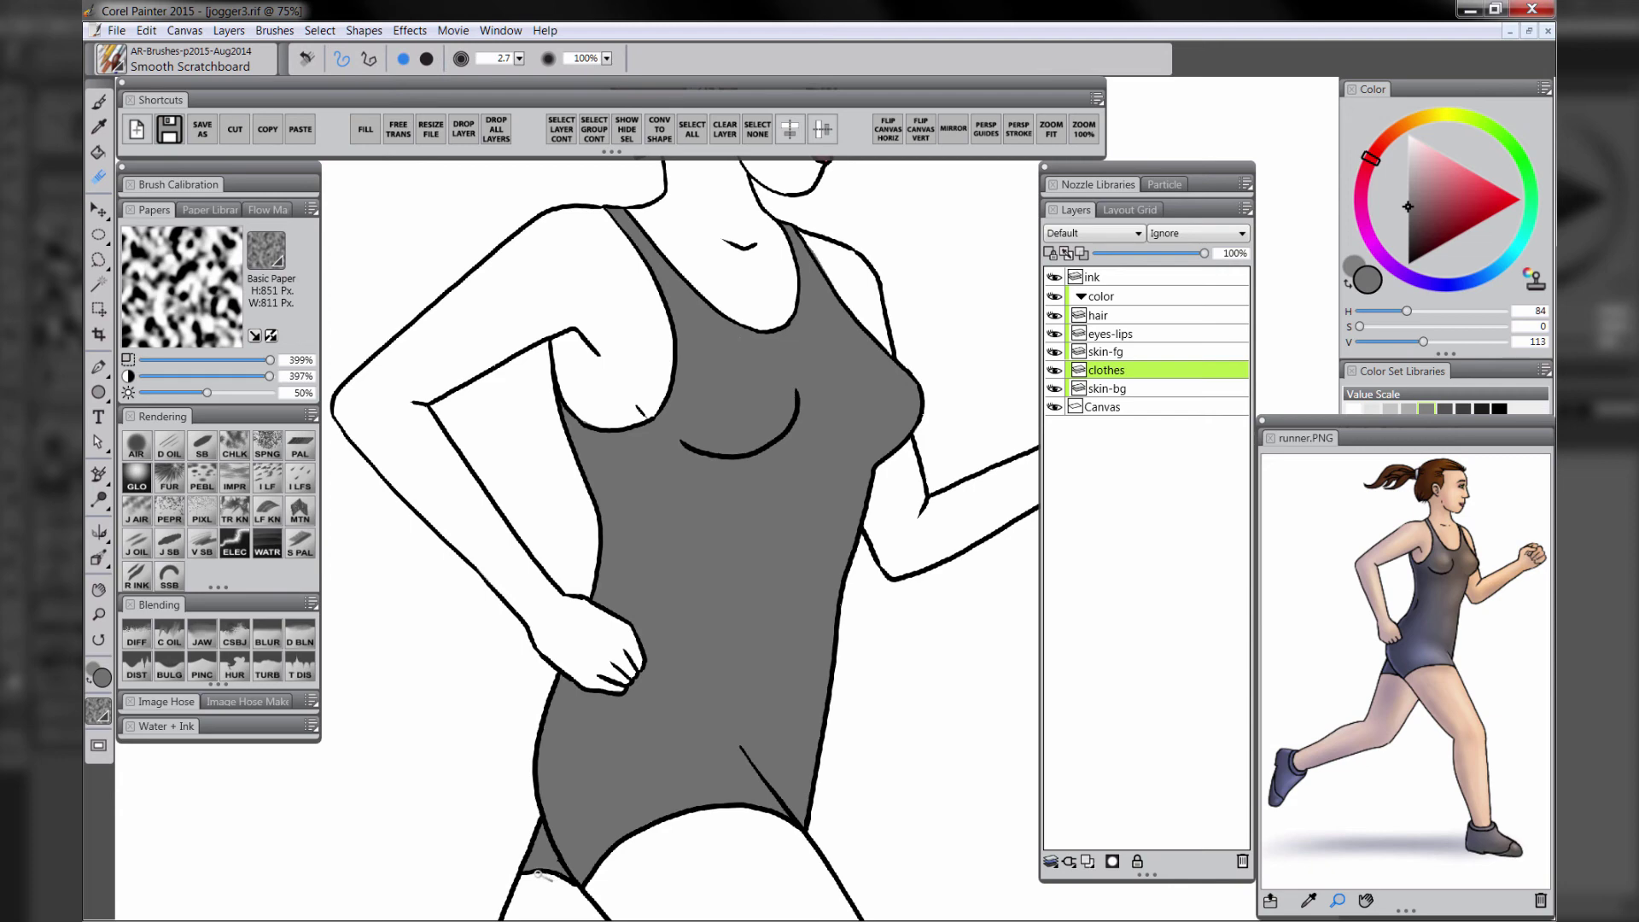
Outline the rear shoe in gray with the brush at size 7.5 and fill it with the same gray
drag(795, 813, 786, 380)
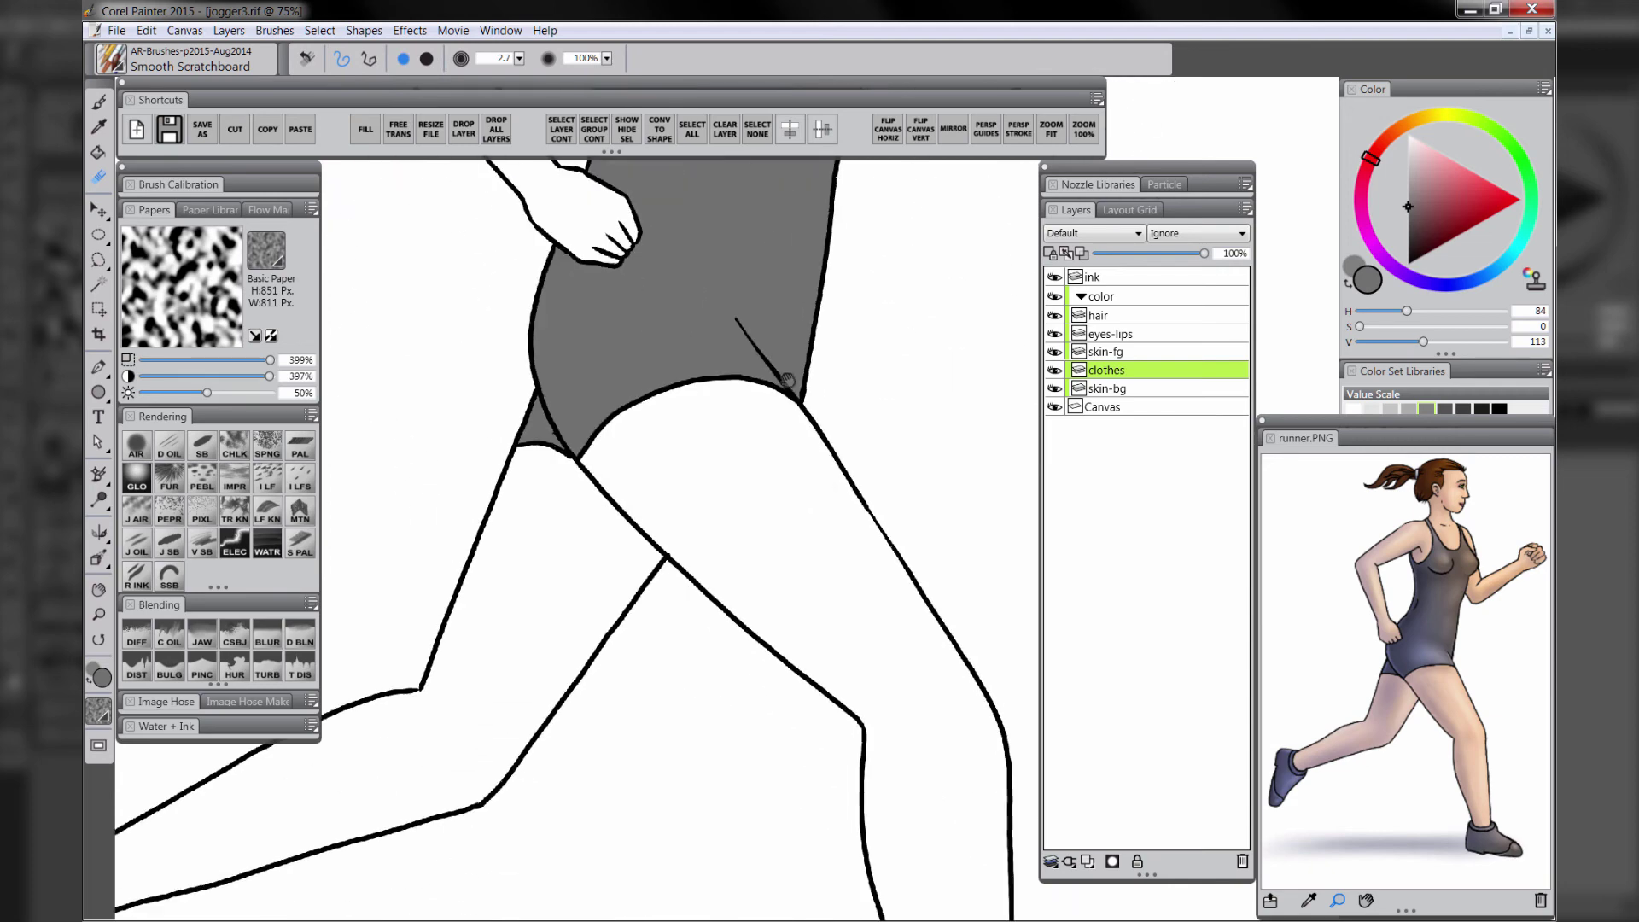
drag(689, 636, 926, 395)
drag(700, 576, 924, 425)
drag(658, 624, 751, 577)
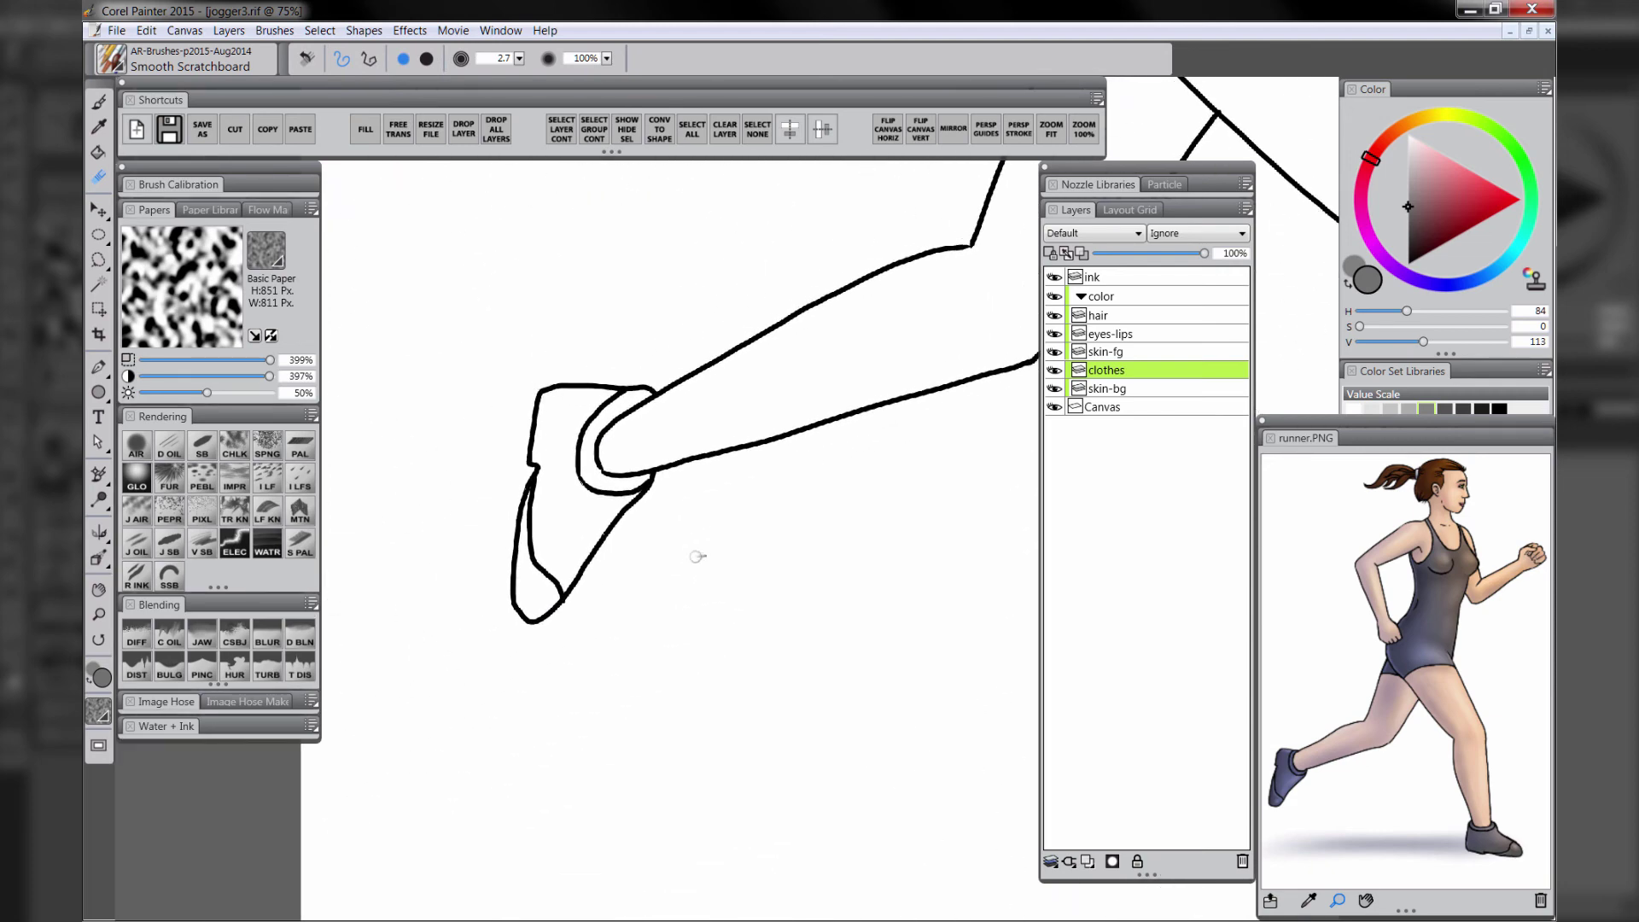
key(b)
mouse_move(536, 457)
mouse_down()
mouse_move(544, 400)
mouse_move(647, 394)
mouse_move(596, 474)
mouse_move(585, 553)
mouse_up()
mouse_move(546, 453)
mouse_down()
mouse_move(518, 577)
mouse_move(537, 613)
mouse_move(589, 554)
mouse_up()
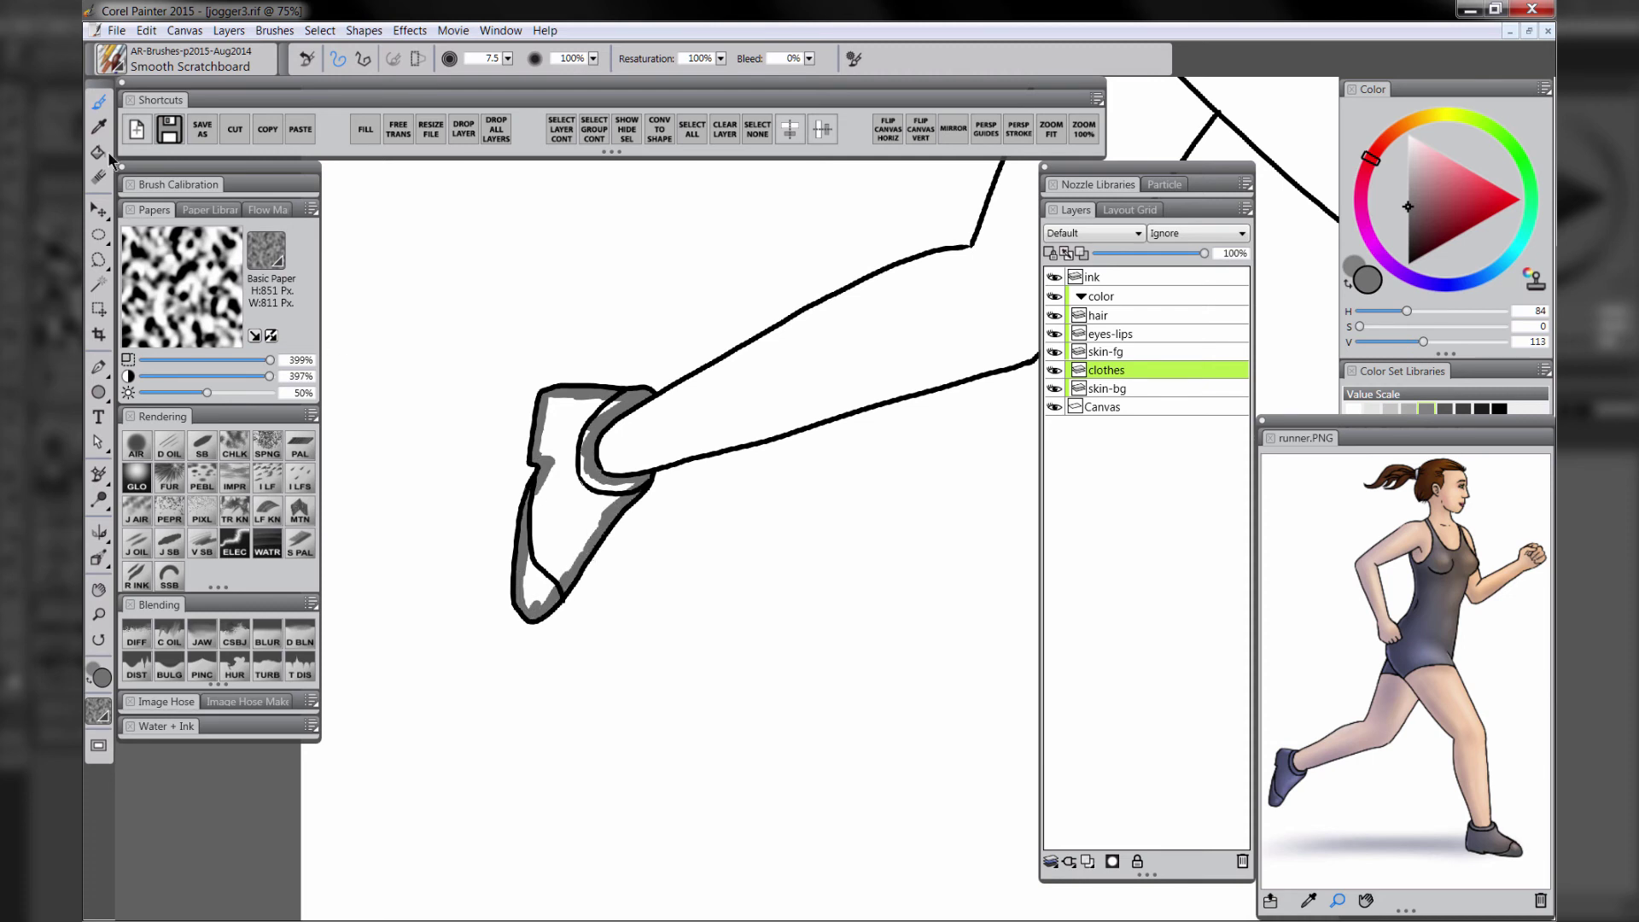
click(107, 153)
click(559, 508)
Outline the front shoe in gray, fill it with the Paint Bucket, and touch up its edges with brush and eraser
key(b)
drag(721, 621, 498, 637)
drag(1016, 725, 765, 590)
mouse_move(636, 592)
mouse_down()
mouse_move(622, 634)
mouse_move(718, 622)
mouse_move(736, 589)
mouse_up()
mouse_move(647, 667)
mouse_down()
mouse_move(633, 715)
mouse_move(828, 722)
mouse_up()
mouse_move(745, 620)
mouse_down()
mouse_move(855, 710)
mouse_move(801, 719)
mouse_up()
click(99, 155)
click(724, 662)
key(b)
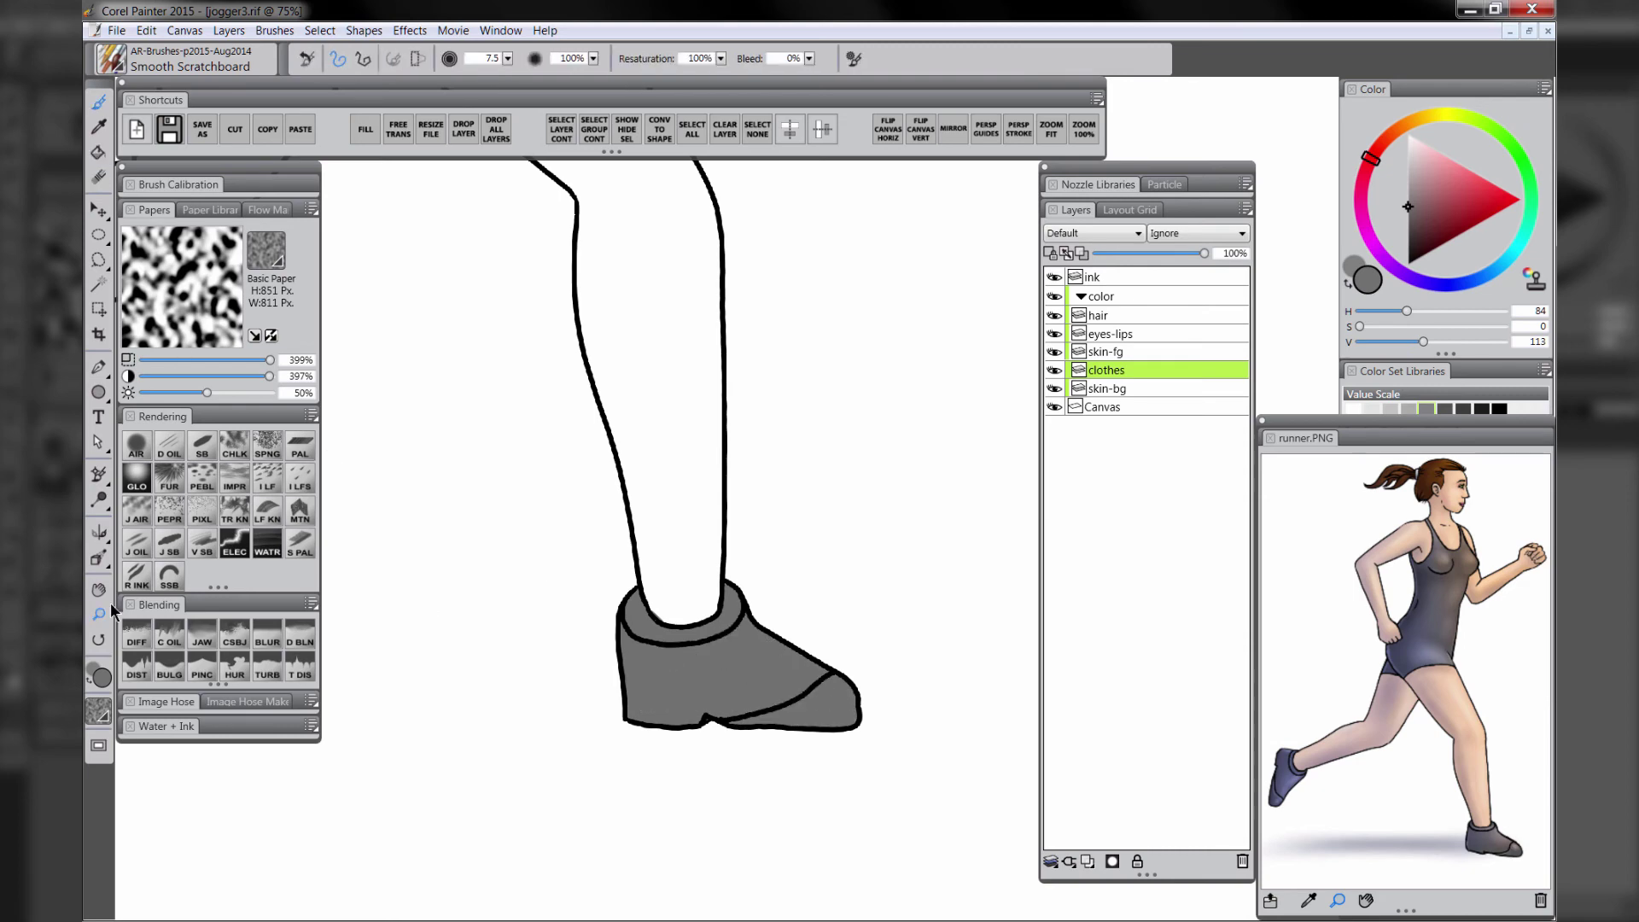
drag(724, 671, 750, 633)
key(n)
drag(680, 568, 689, 580)
Select the skin-bg layer and choose a light peach skin color with hue 106, saturation 255 and value 211
key(ctrl+minus)
key(ctrl+minus)
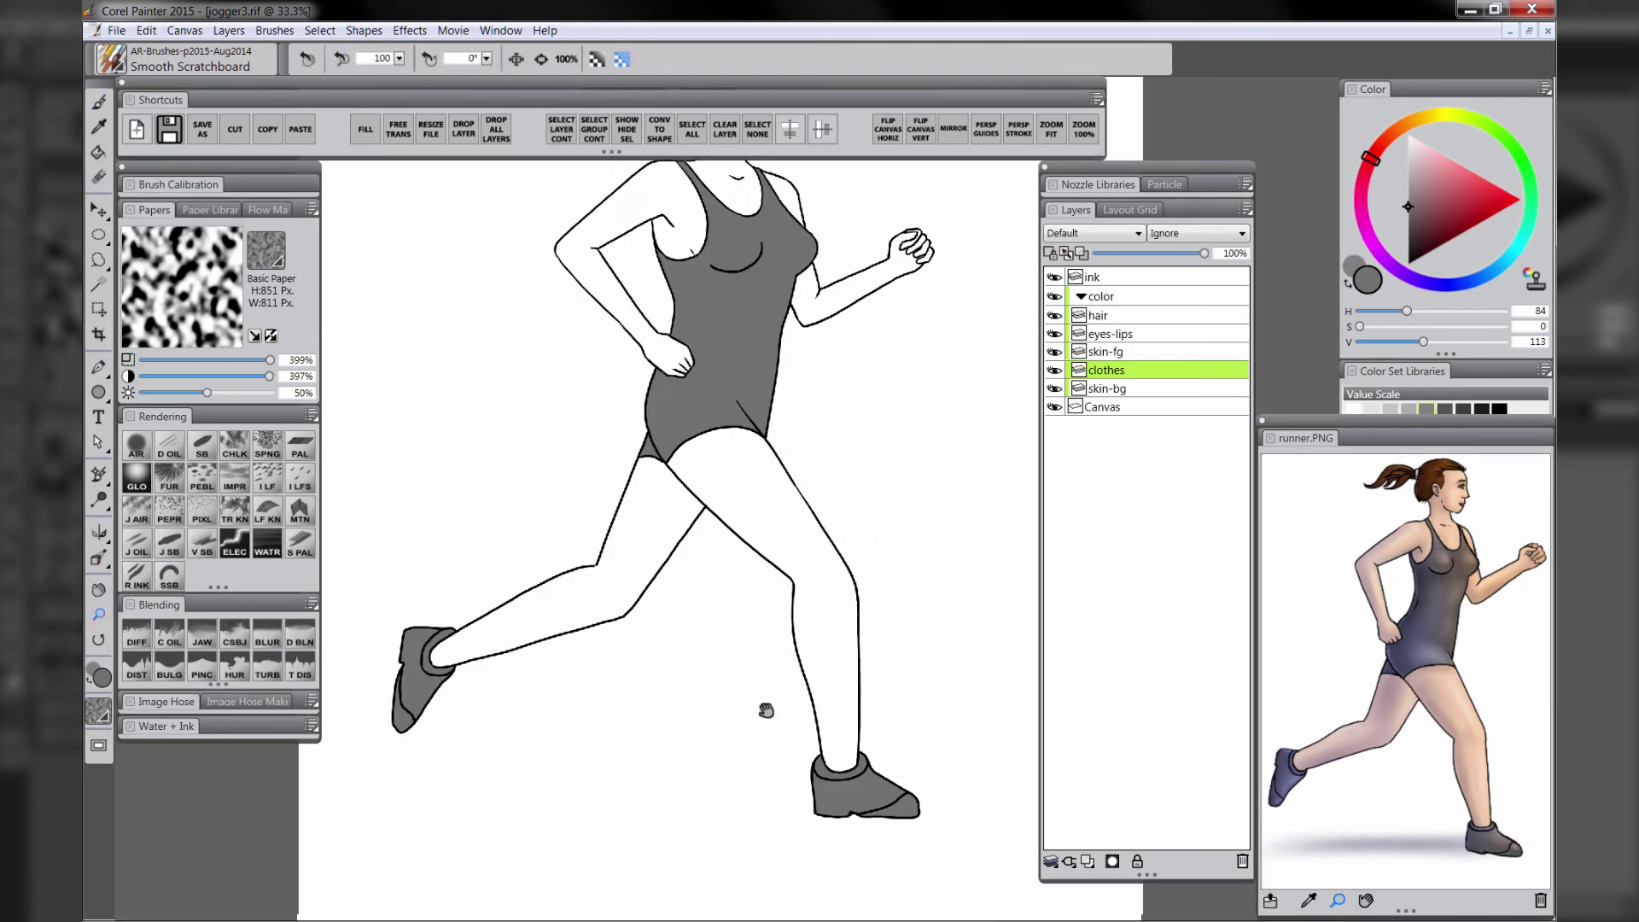
drag(765, 710, 759, 803)
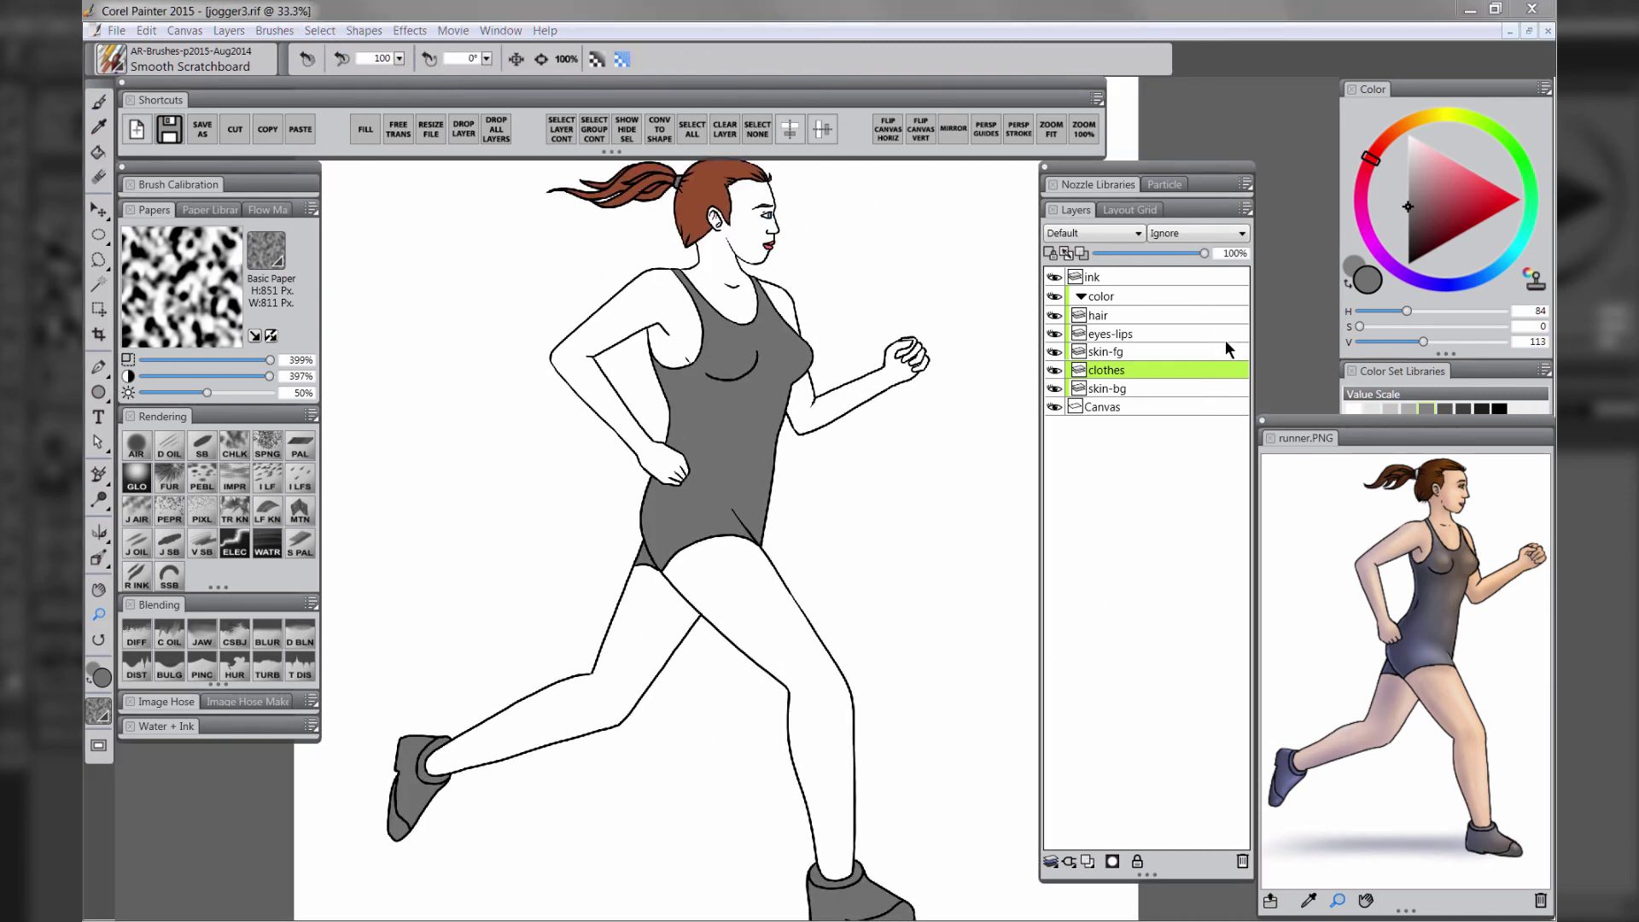
click(1122, 389)
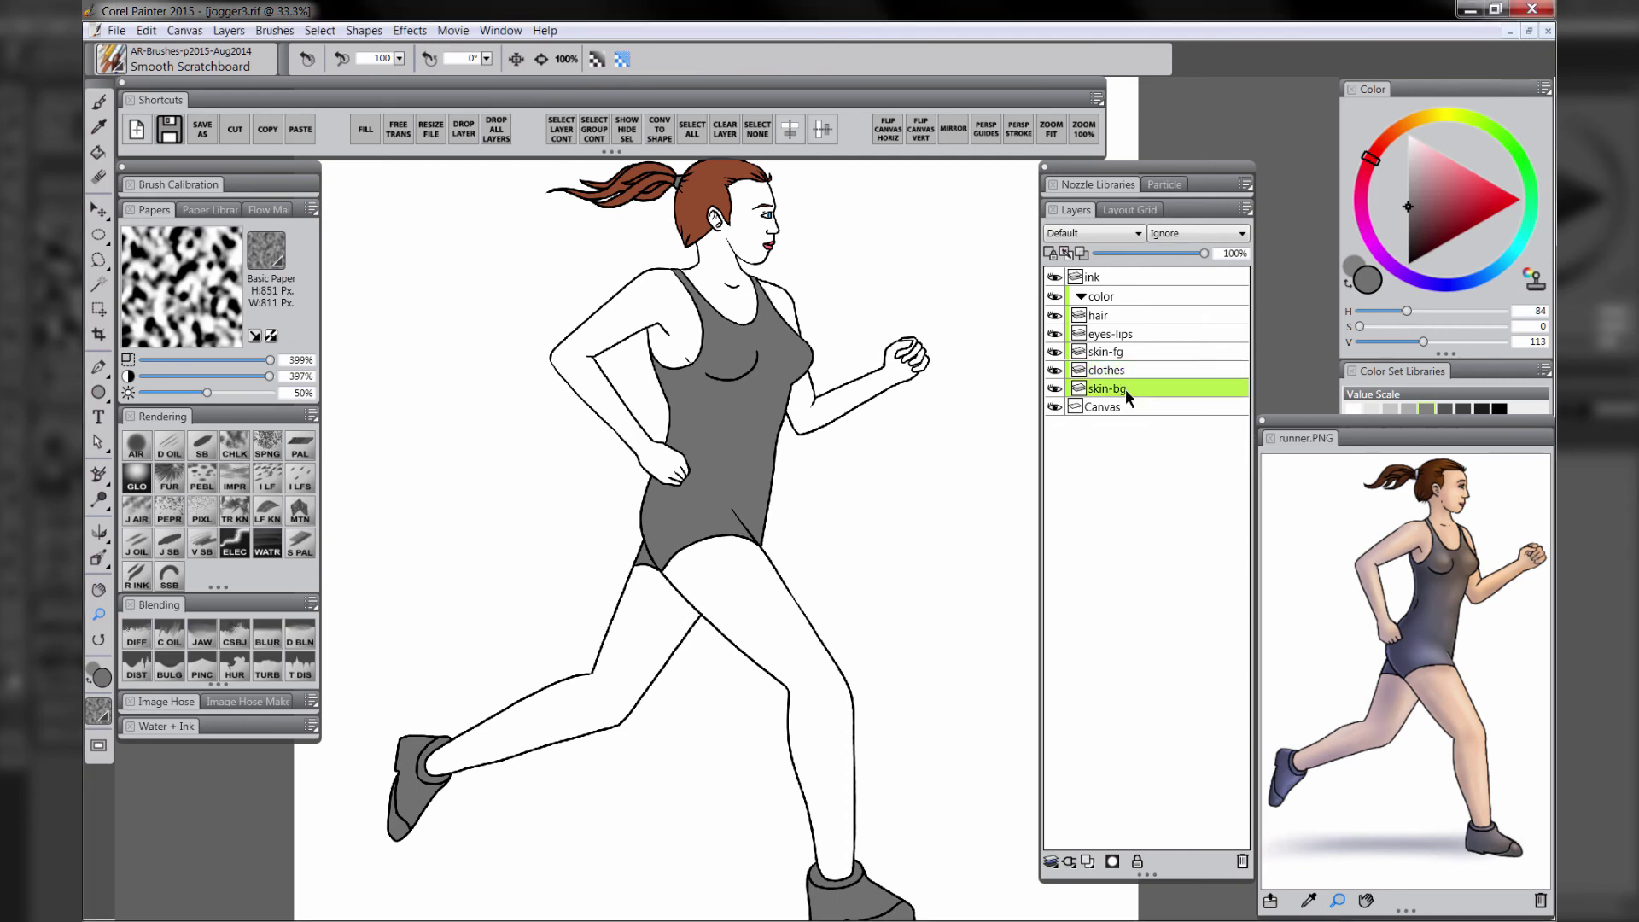
click(1398, 133)
click(1405, 131)
click(1454, 176)
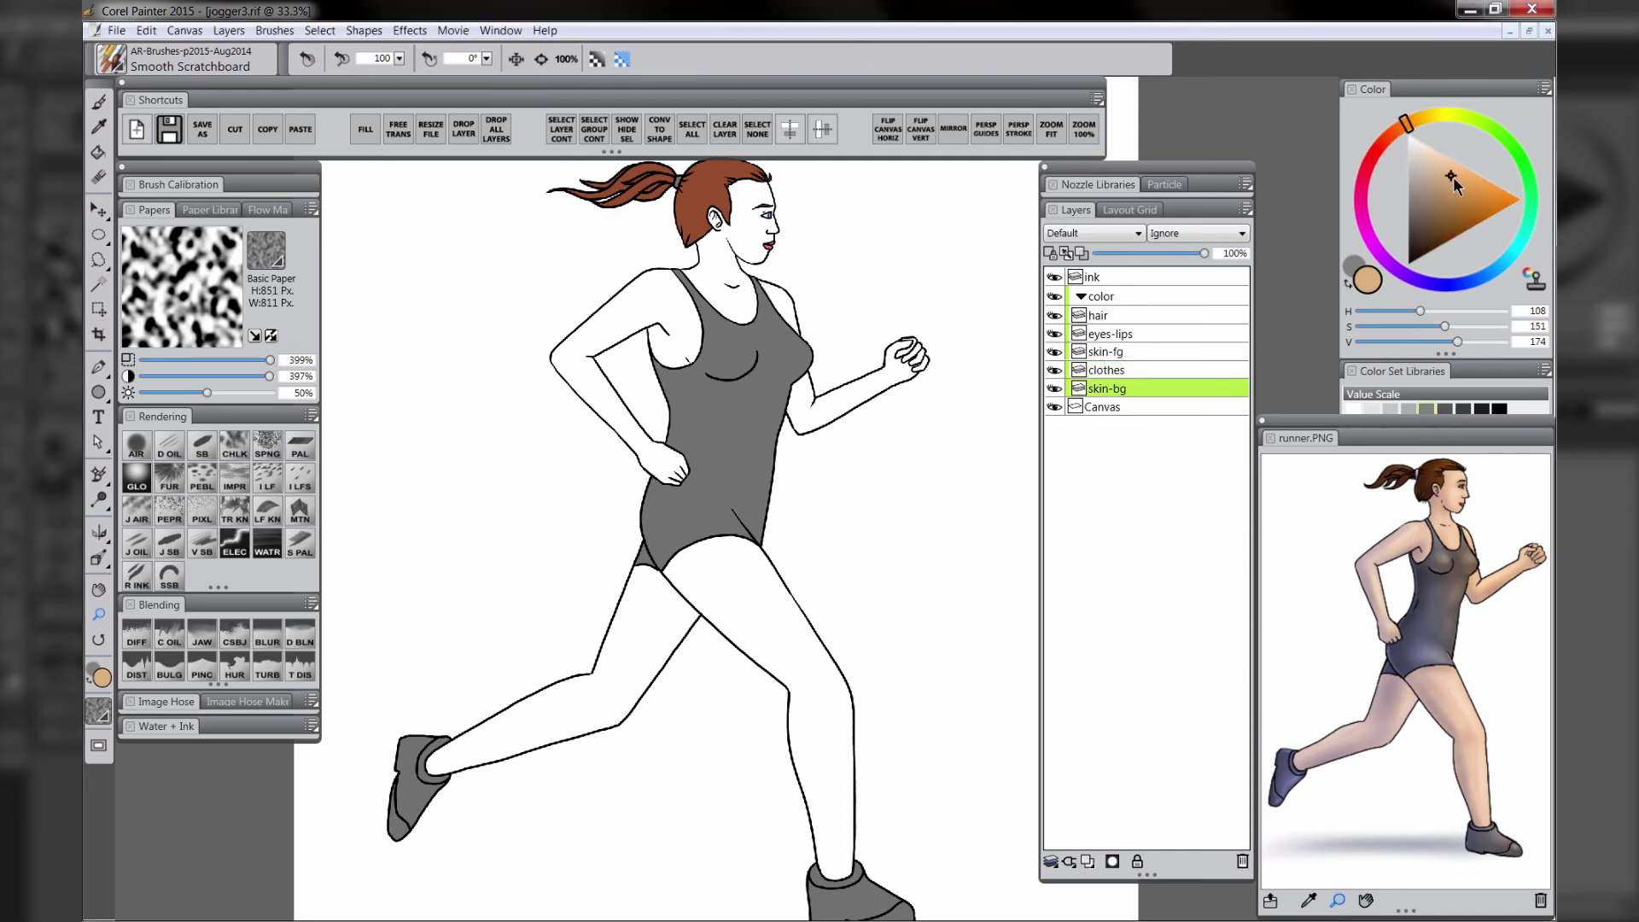
drag(1456, 177, 1449, 159)
drag(1407, 130, 1404, 129)
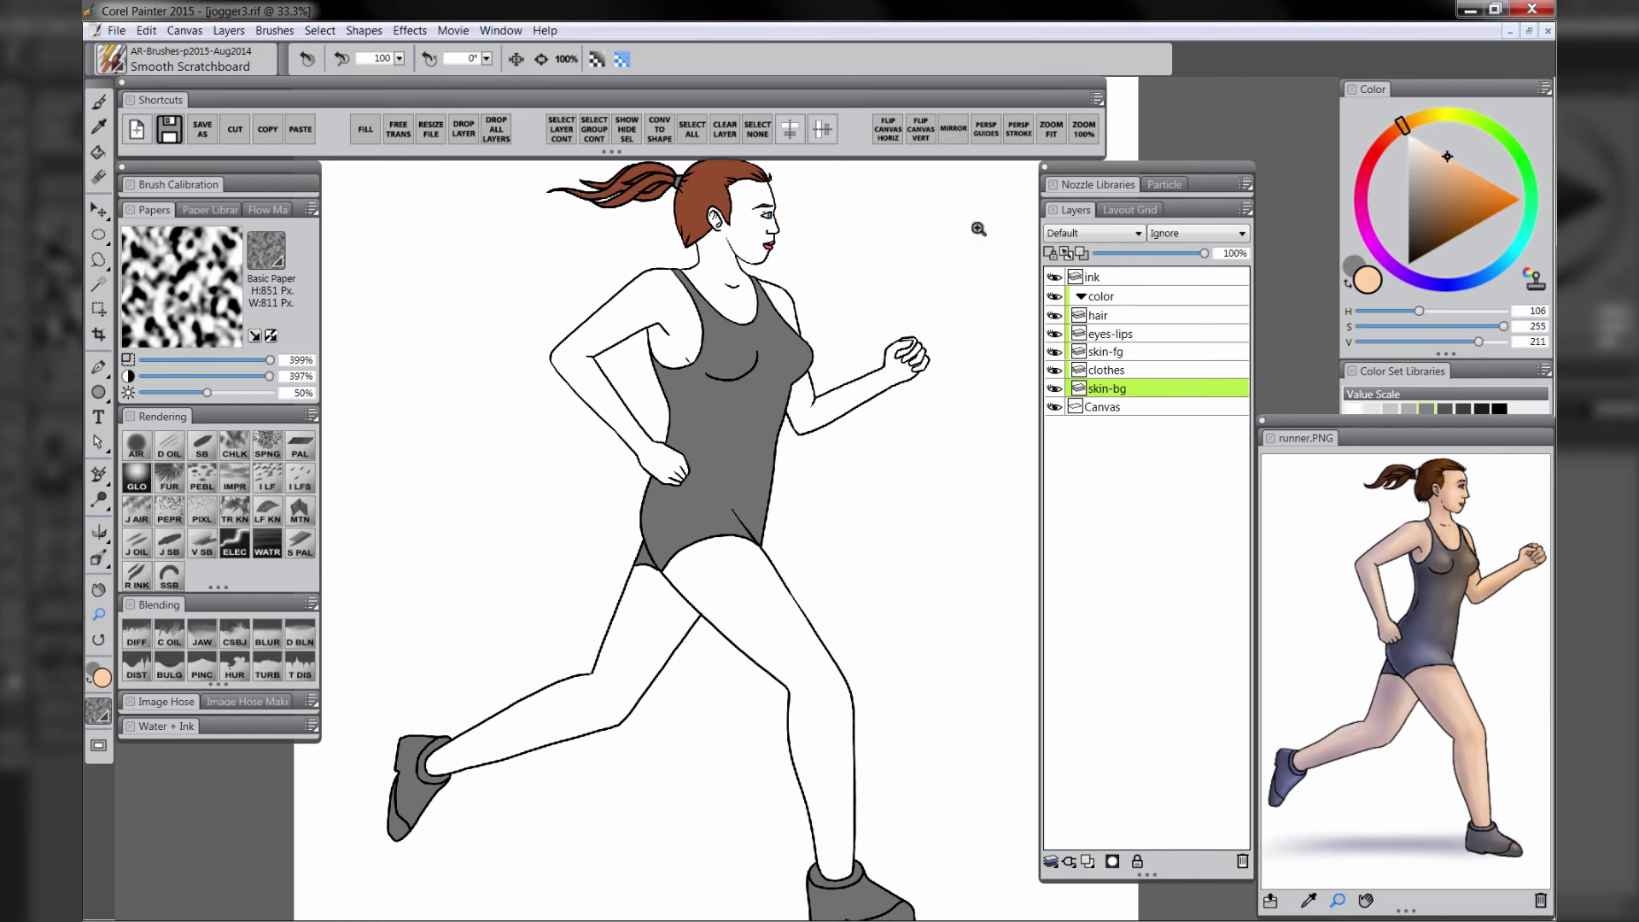
Paint a first patch of the peach color on the far forearm with the Smooth Scratchboard brush
key(b)
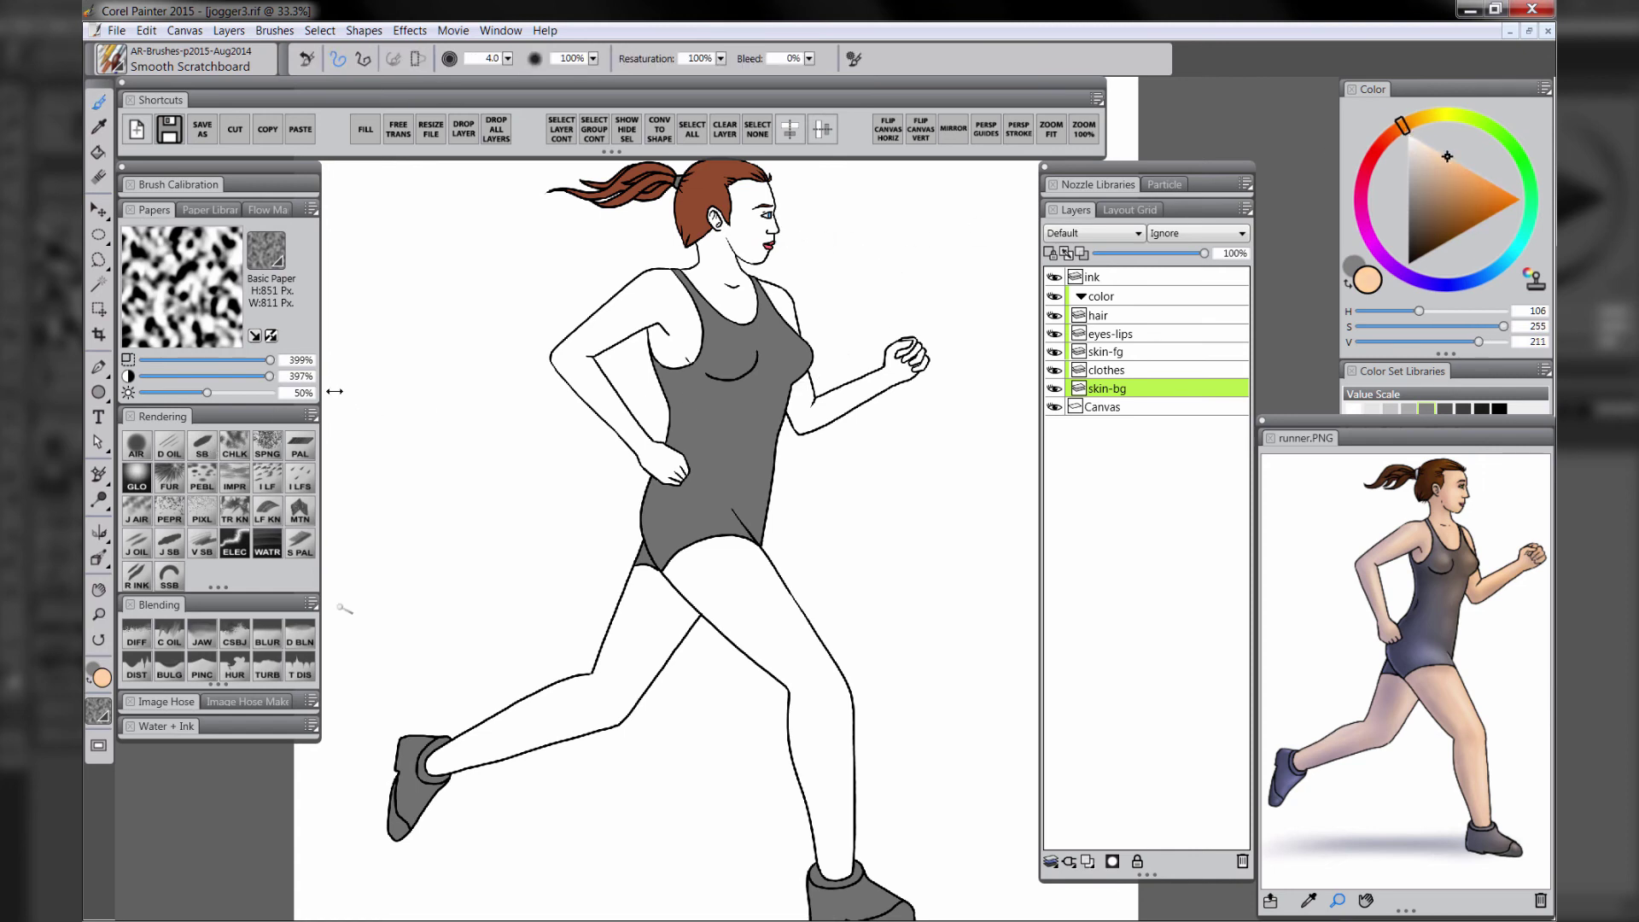
drag(824, 394, 833, 403)
key(m)
click(822, 395)
click(822, 395)
key(space)
drag(830, 412, 782, 533)
key(b)
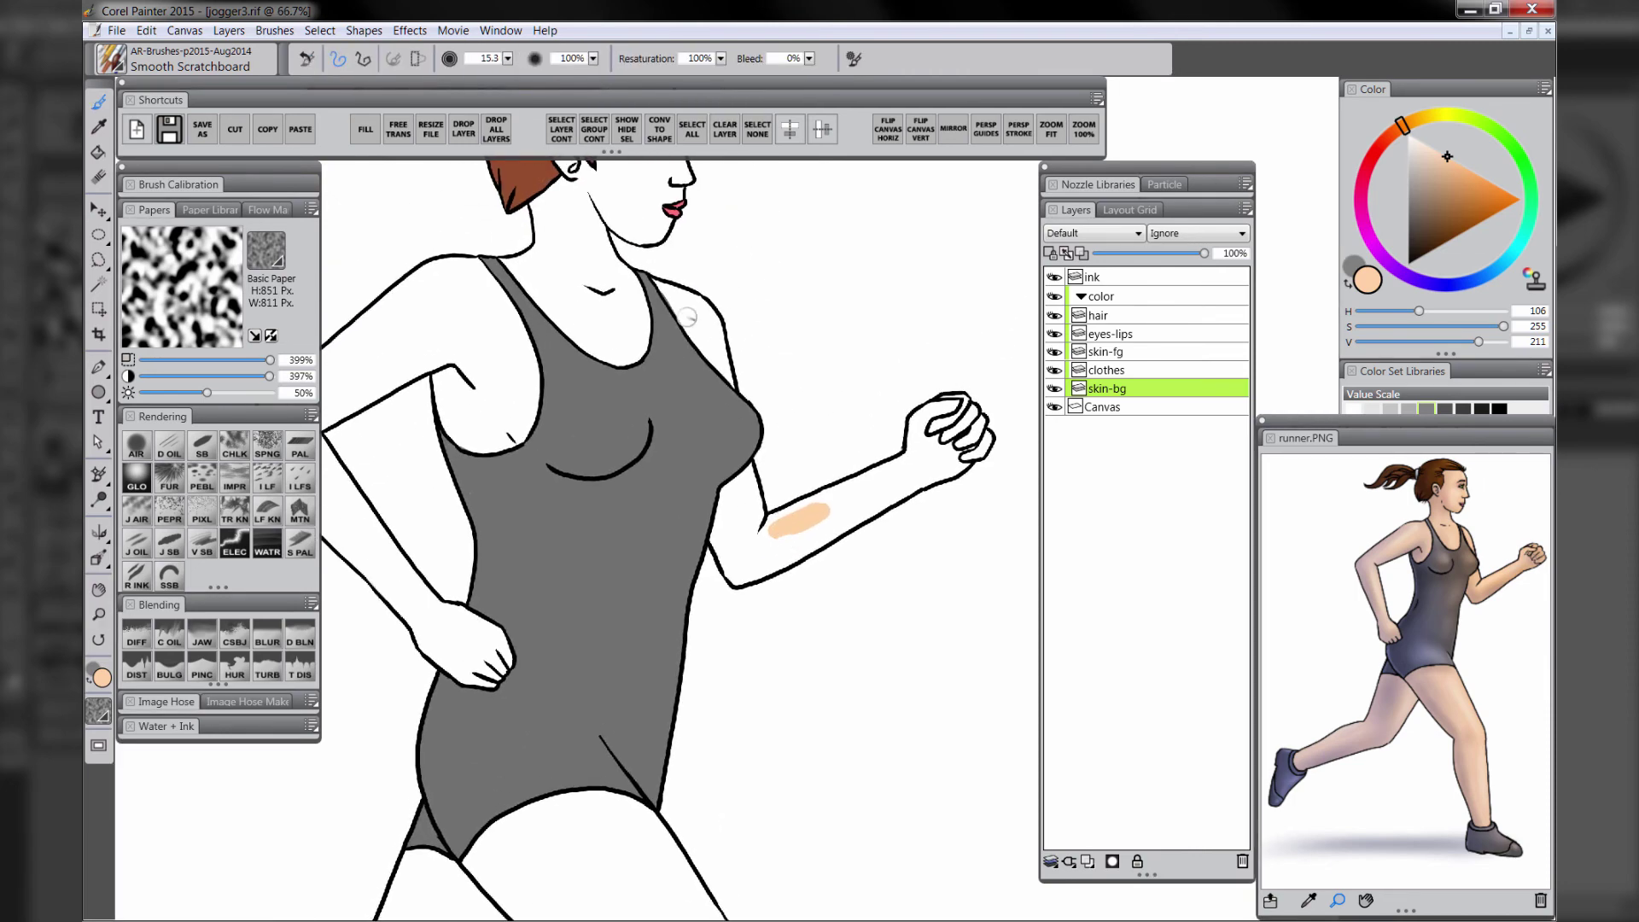
Paint the far shoulder, arm and fist completely in the peach color with the brush at size 10.9
drag(654, 284, 710, 316)
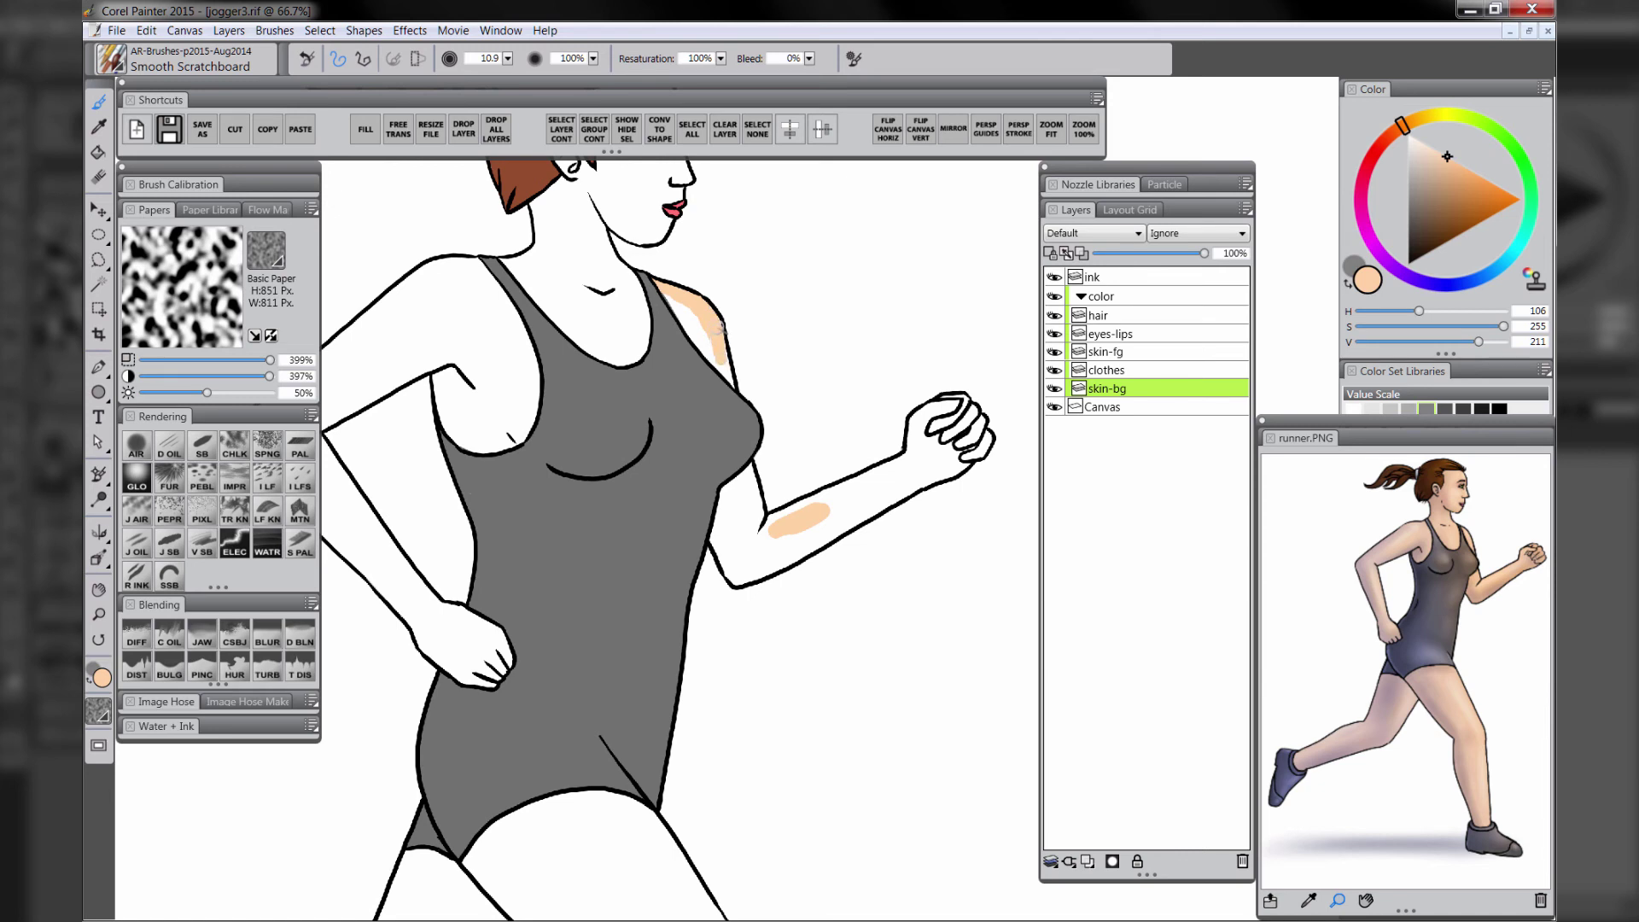
drag(742, 458, 748, 483)
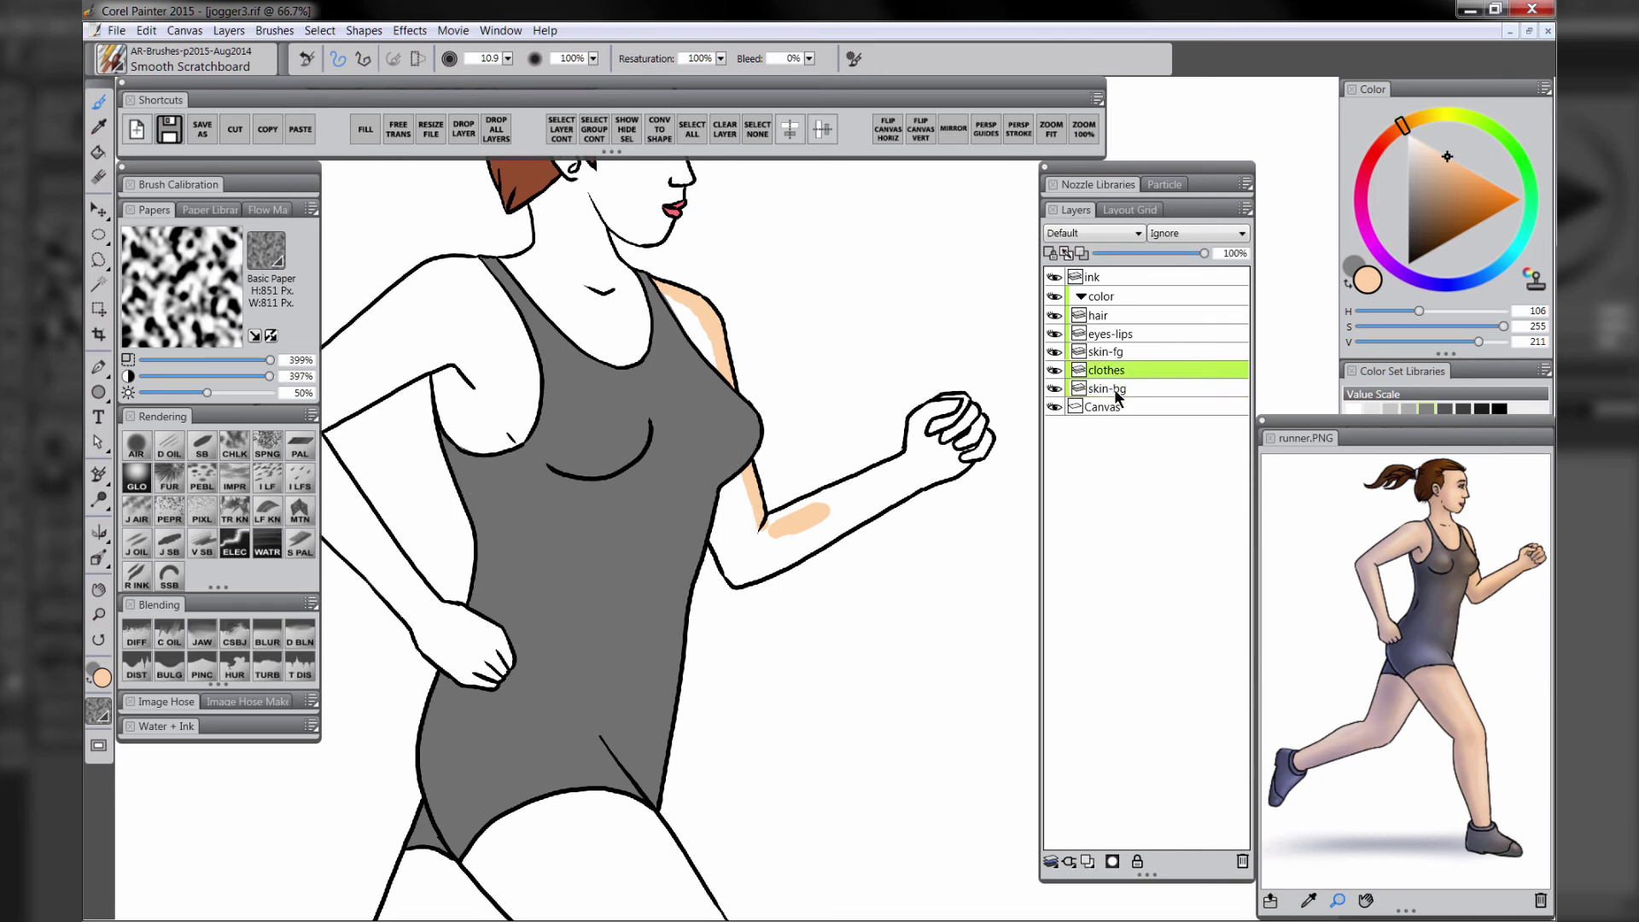
mouse_move(740, 468)
mouse_down()
mouse_move(715, 539)
mouse_move(740, 580)
mouse_move(925, 483)
mouse_up()
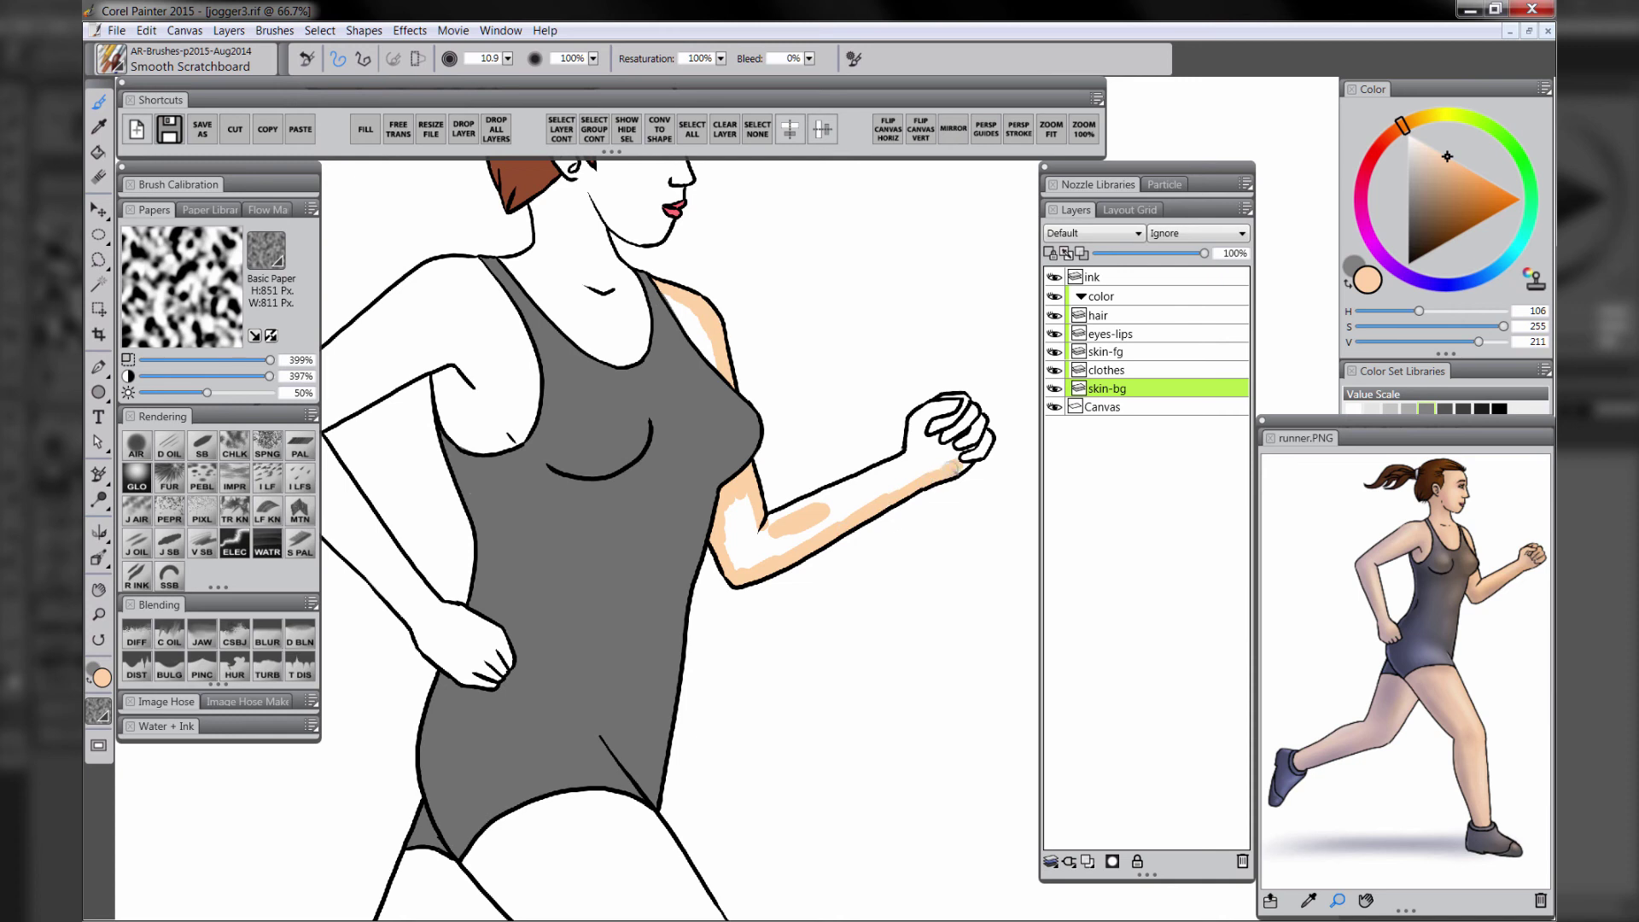
mouse_move(771, 522)
mouse_down()
mouse_move(732, 506)
mouse_move(725, 536)
mouse_move(746, 521)
mouse_move(733, 547)
mouse_move(754, 557)
mouse_move(782, 540)
mouse_move(775, 559)
mouse_move(789, 540)
mouse_move(763, 527)
mouse_move(782, 514)
mouse_move(896, 460)
mouse_move(828, 523)
mouse_move(922, 470)
mouse_move(814, 537)
mouse_move(898, 473)
mouse_move(956, 399)
mouse_up()
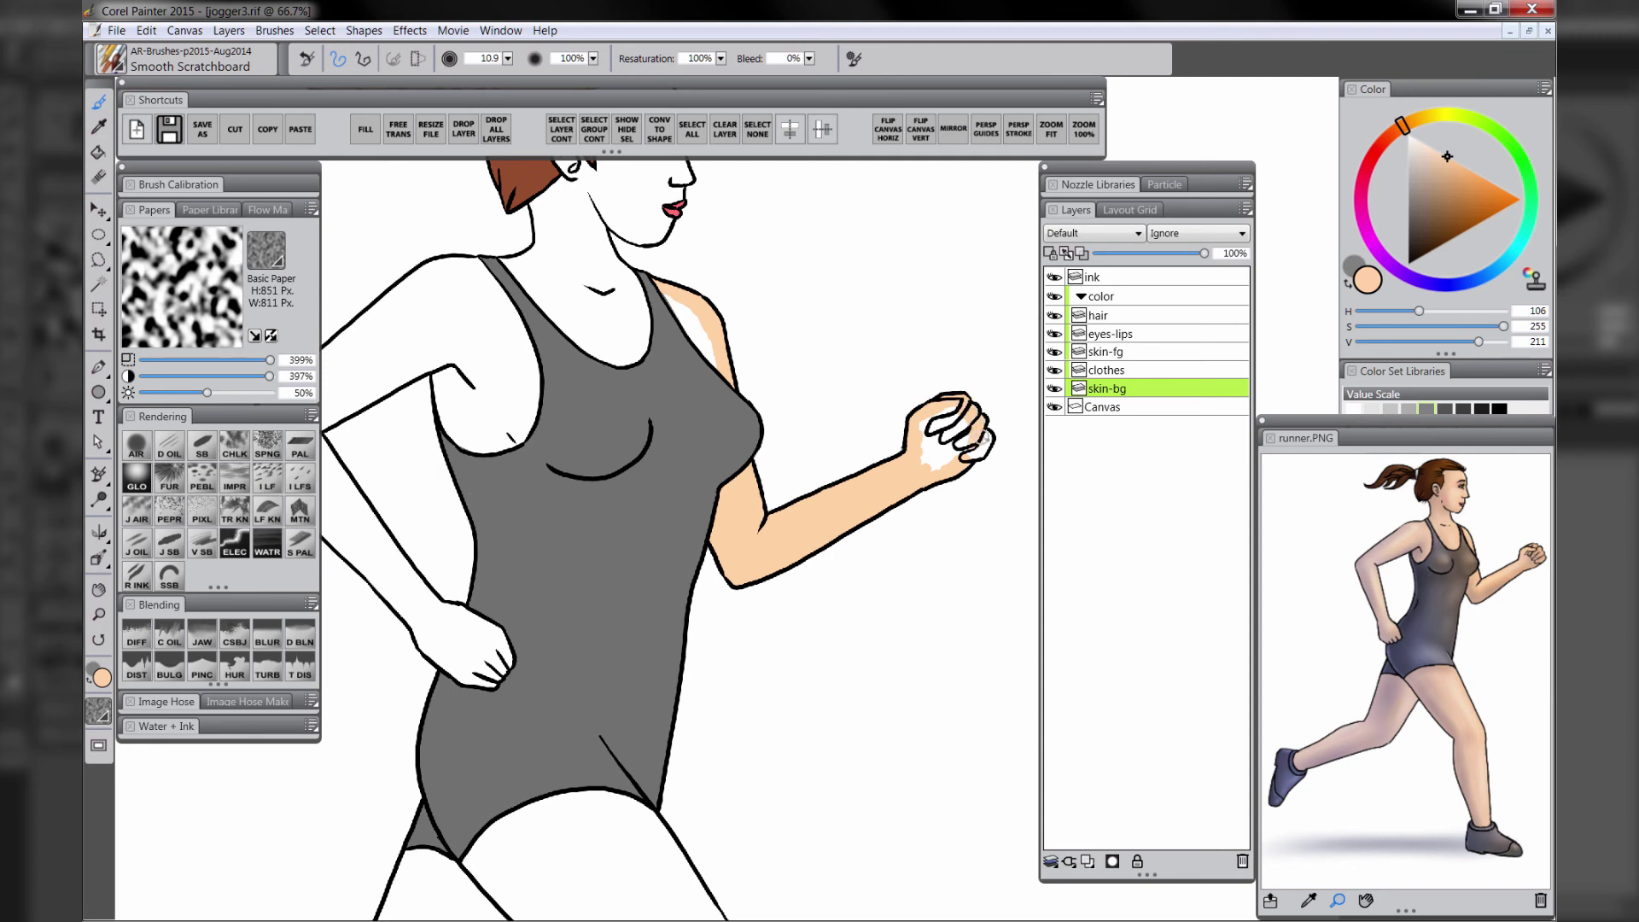
mouse_move(975, 454)
mouse_down()
mouse_move(938, 468)
mouse_move(982, 452)
mouse_move(963, 467)
mouse_move(955, 417)
mouse_move(938, 422)
mouse_move(951, 411)
mouse_move(915, 475)
mouse_move(961, 447)
mouse_up()
Outline the rear leg's inside edges in peach from the shorts to the shoe and fill the leg with the Paint Bucket
scroll(823, 464, down, 10)
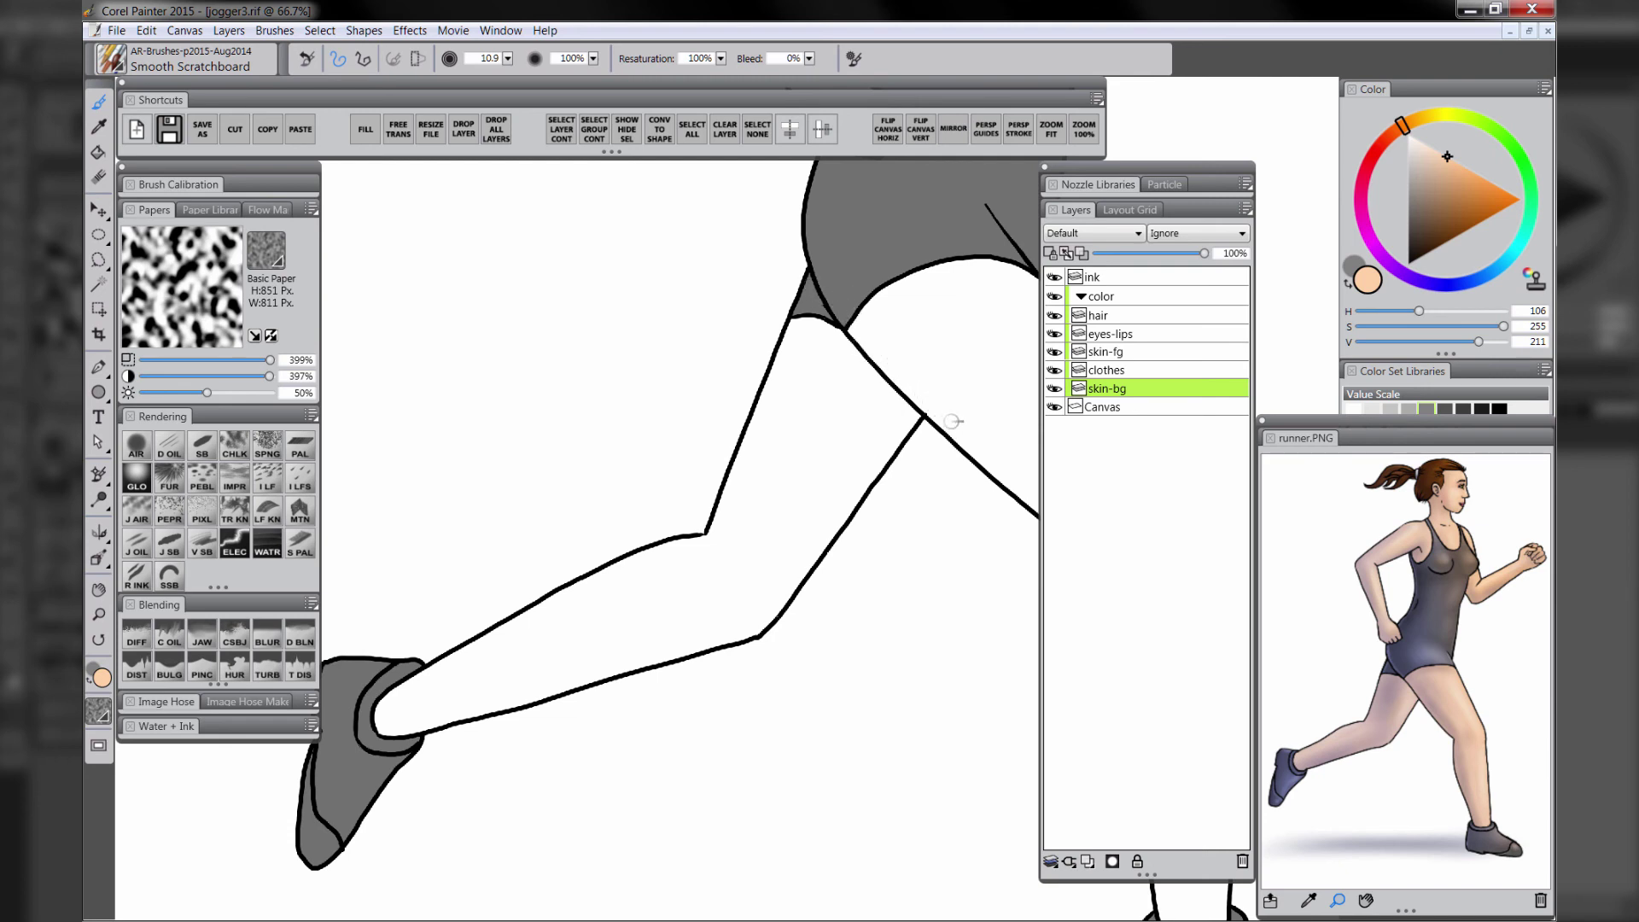
mouse_move(802, 323)
mouse_down()
mouse_move(783, 342)
mouse_move(832, 329)
mouse_move(895, 401)
mouse_up()
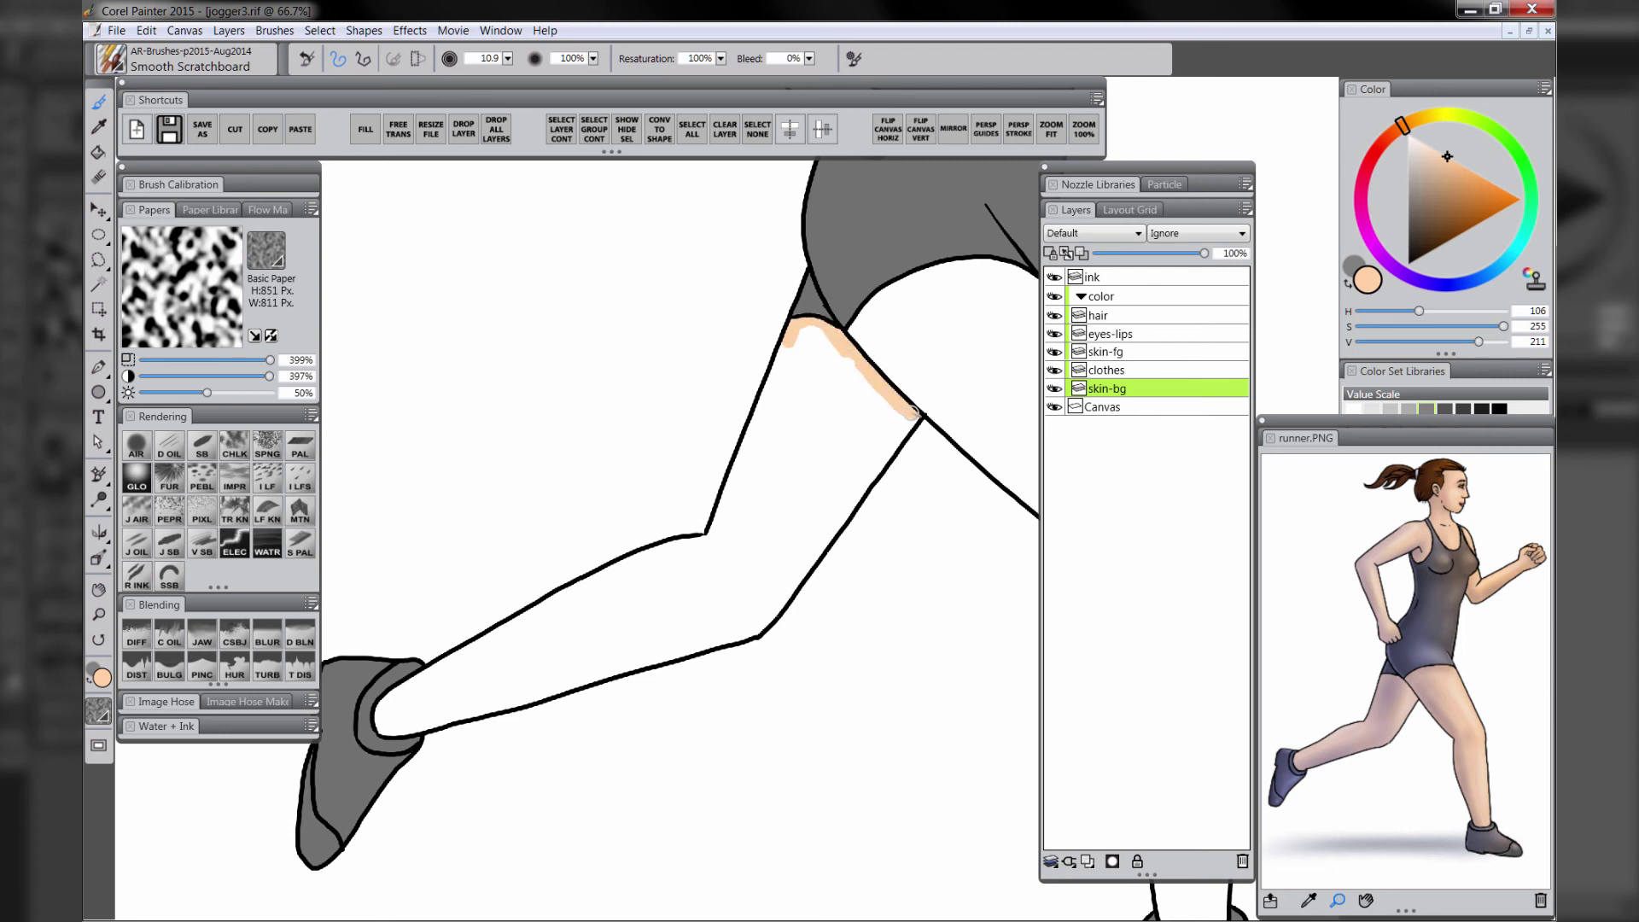
drag(918, 420, 738, 636)
drag(388, 730, 743, 636)
mouse_move(392, 707)
mouse_down()
mouse_move(597, 578)
mouse_move(728, 528)
mouse_move(760, 397)
mouse_move(798, 328)
mouse_up()
key(n)
key(k)
click(685, 573)
key(b)
drag(790, 569, 570, 723)
On the skin-fg layer, outline the front leg's inside edges in peach and fill the leg with the Paint Bucket
click(1122, 352)
drag(830, 519, 692, 424)
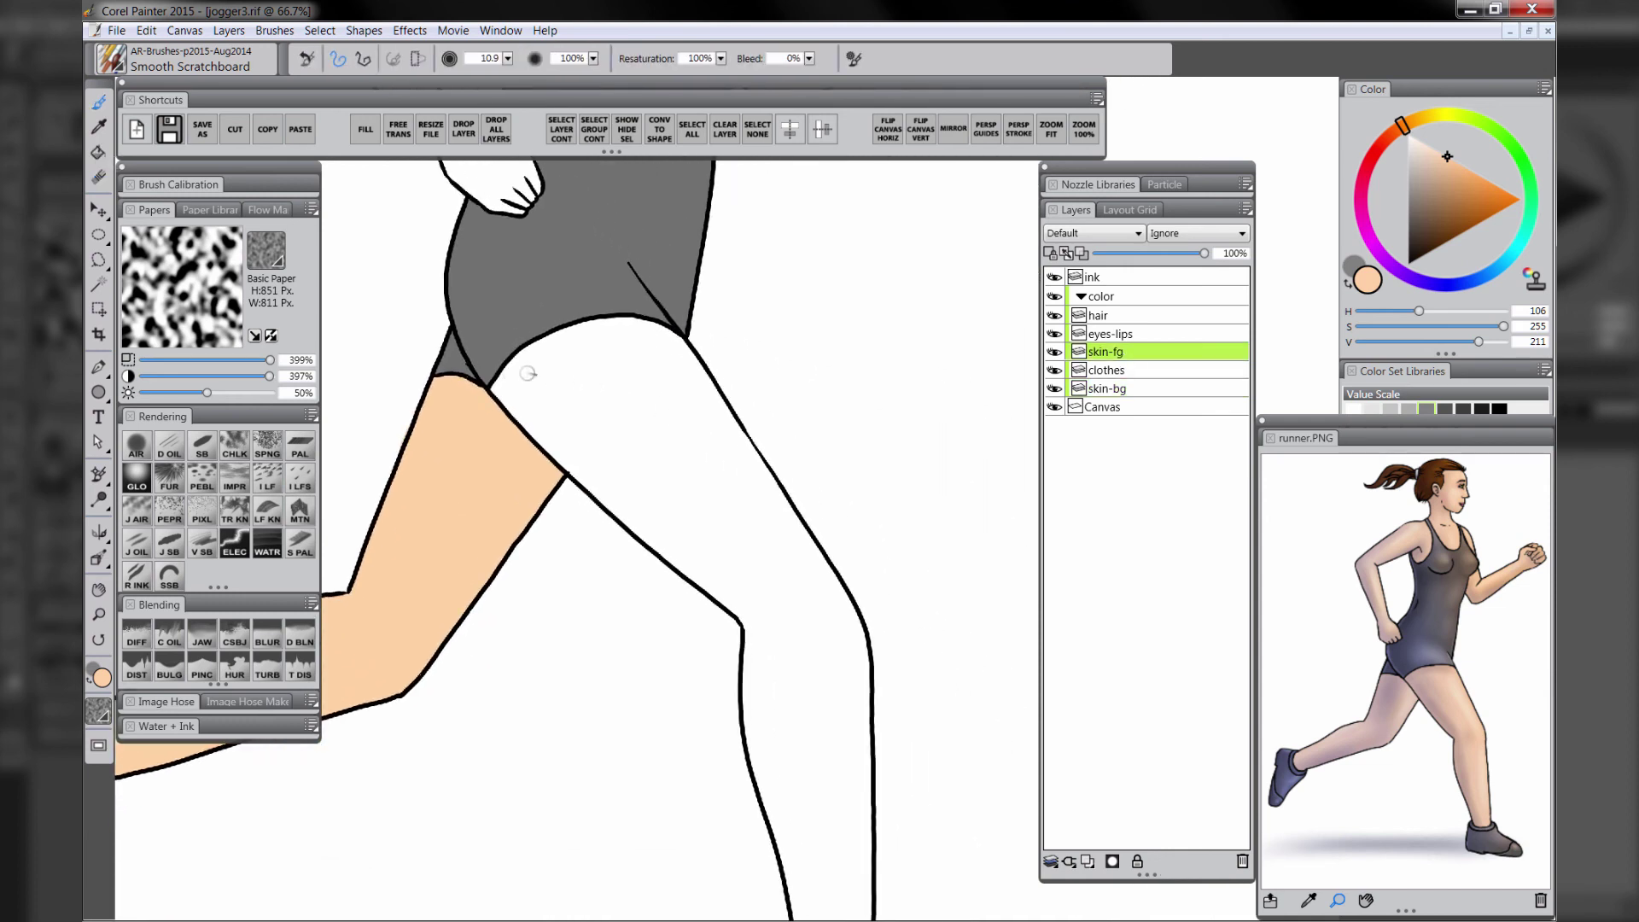
mouse_move(497, 393)
mouse_down()
mouse_move(760, 628)
mouse_move(659, 331)
mouse_move(721, 399)
mouse_move(866, 683)
mouse_move(815, 427)
mouse_up()
mouse_move(696, 389)
mouse_down()
mouse_move(751, 665)
mouse_move(815, 736)
mouse_up()
drag(821, 420, 811, 736)
key(k)
click(640, 273)
Outline the near arm and hand in peach and fill them with the Paint Bucket
drag(530, 256, 757, 680)
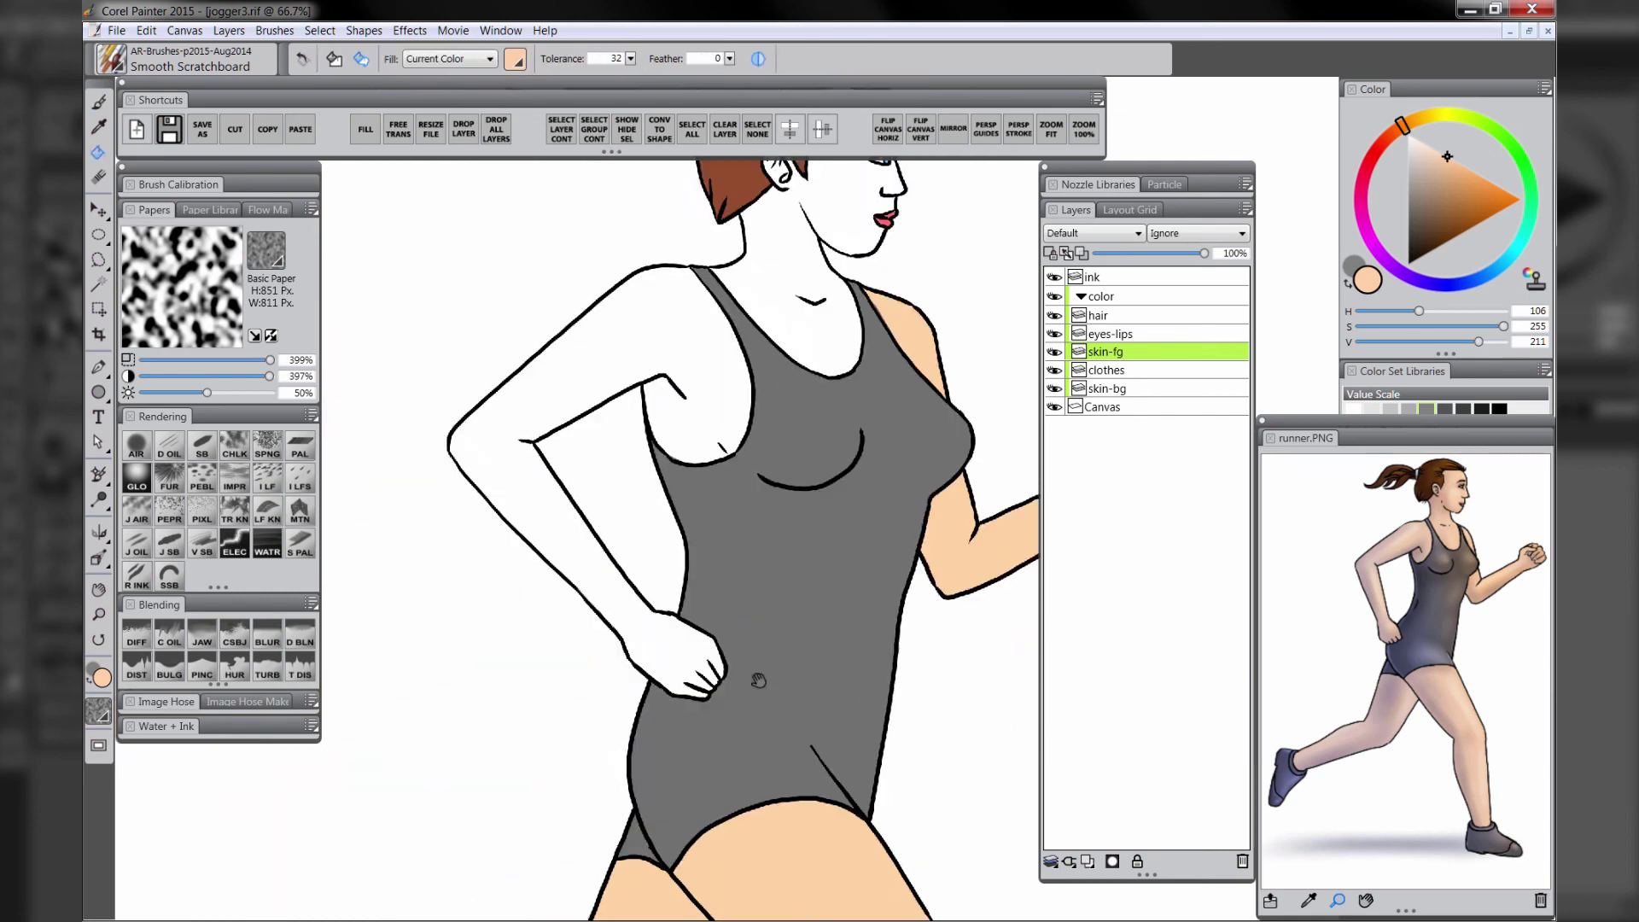
key(b)
mouse_move(470, 498)
mouse_down()
mouse_move(667, 351)
mouse_move(700, 386)
mouse_up()
mouse_move(459, 542)
mouse_down()
mouse_move(661, 764)
mouse_move(696, 725)
mouse_move(647, 708)
mouse_move(525, 546)
mouse_move(657, 440)
mouse_move(735, 463)
mouse_move(731, 504)
mouse_up()
key(k)
click(597, 427)
Outline the neck, upper chest and face in peach and fill them with the Paint Bucket
key(b)
mouse_move(707, 347)
mouse_down()
mouse_move(762, 272)
mouse_move(824, 448)
mouse_move(837, 373)
mouse_up()
drag(798, 309, 841, 380)
key(n)
drag(779, 447, 789, 453)
key(b)
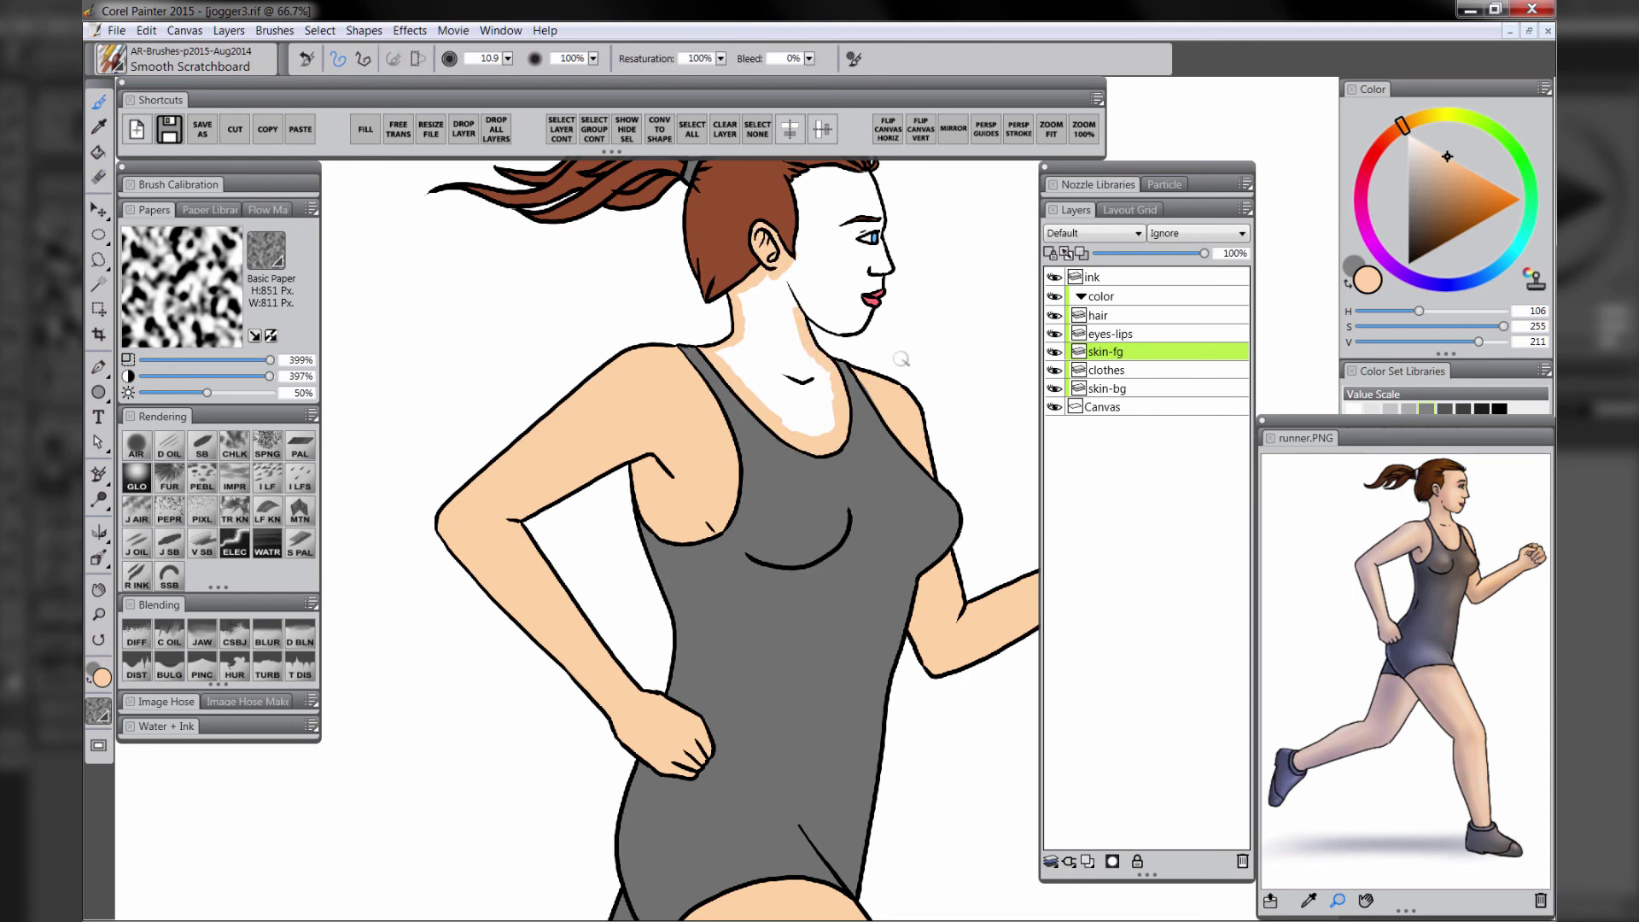
drag(904, 358, 887, 451)
drag(786, 346, 802, 263)
mouse_move(803, 263)
mouse_down()
mouse_move(862, 338)
mouse_move(848, 387)
mouse_move(783, 388)
mouse_up()
key(k)
click(806, 367)
Save the drawing and fit the whole figure in view
key(b)
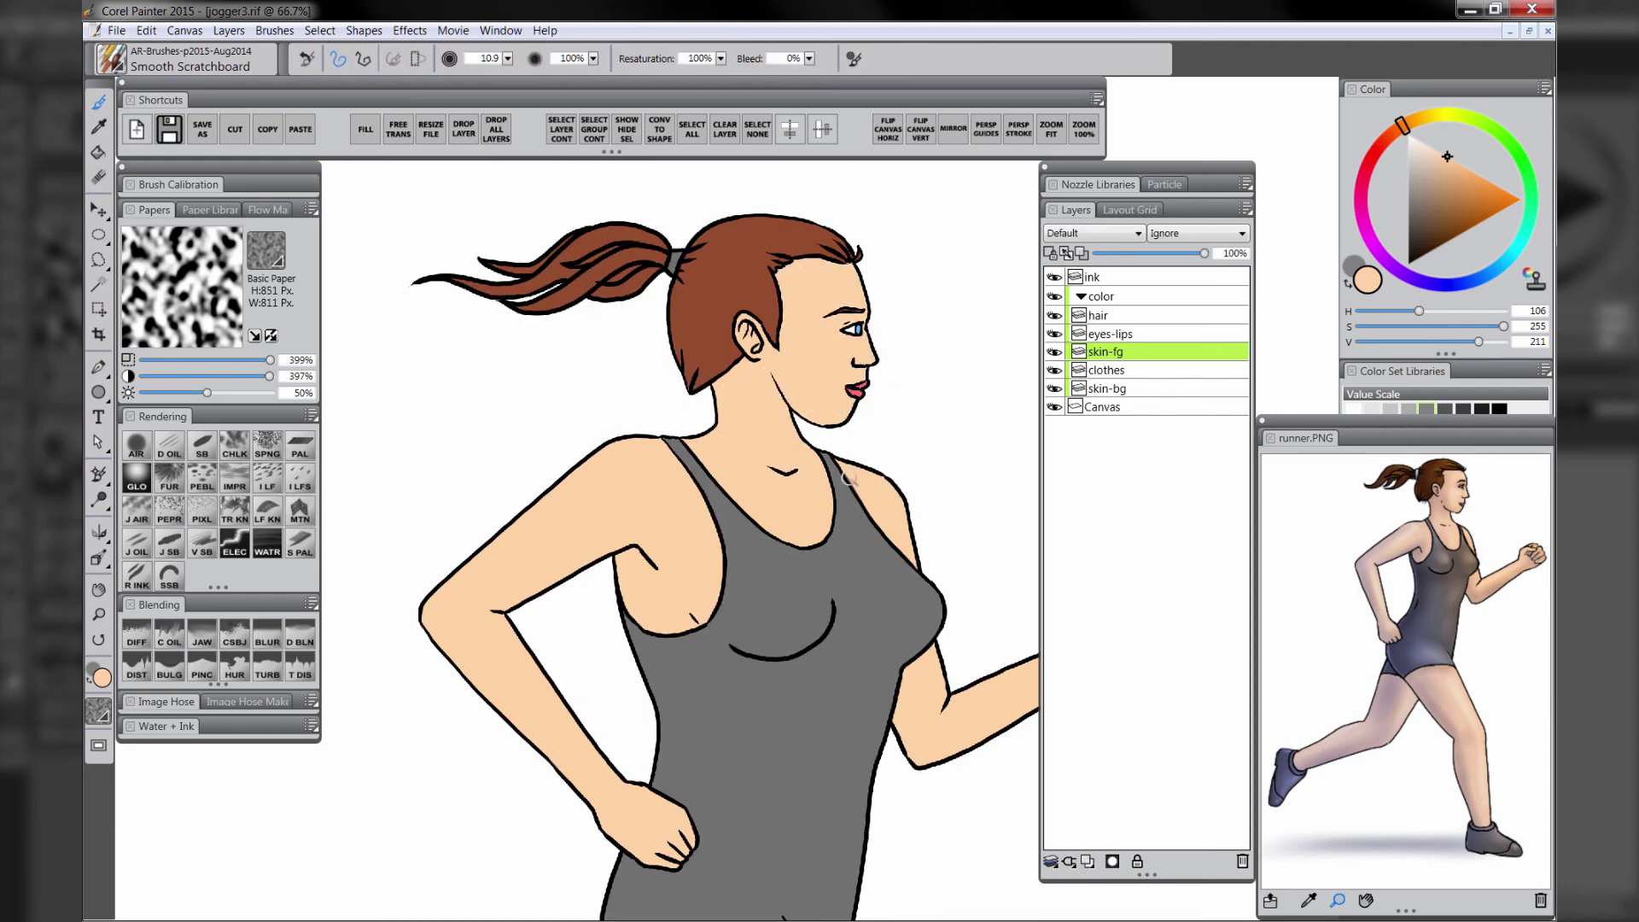
key(n)
key(ctrl+s)
key(ctrl+0)
key(m)
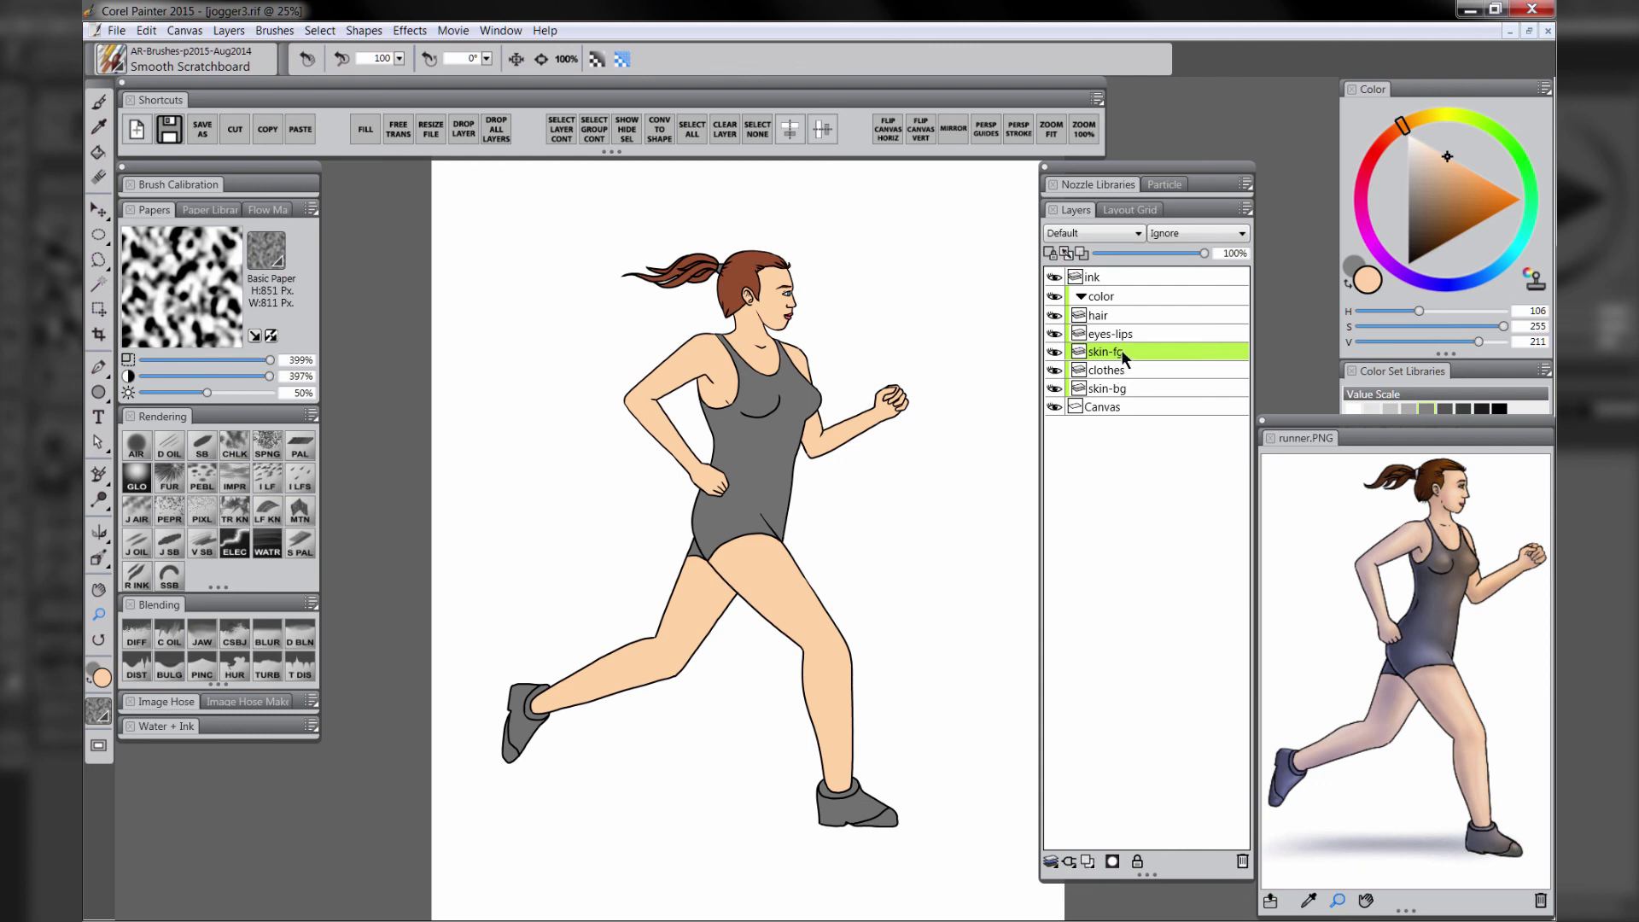
Preserve transparency on the skin-fg layer, then choose a dark brown and the Digital Airbrush
click(1051, 253)
click(1453, 238)
click(136, 446)
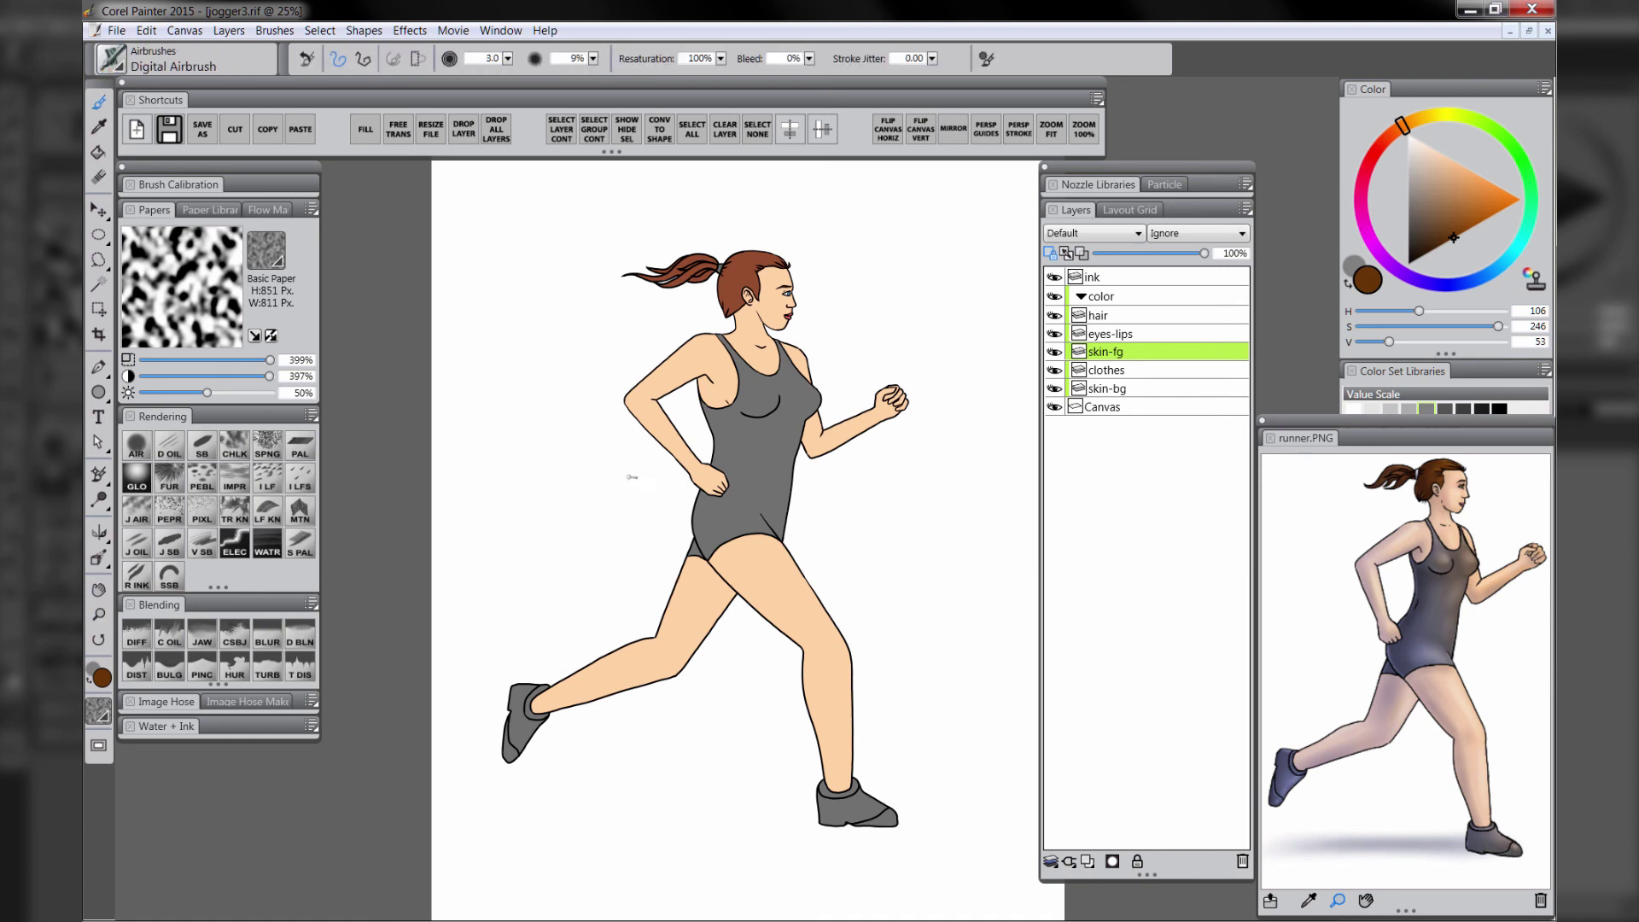
Try airbrushing dark brown over the front leg and along its back thigh edge at size 115.2, undoing each attempt
mouse_move(776, 552)
mouse_down()
mouse_move(810, 570)
mouse_move(756, 648)
mouse_move(743, 536)
mouse_move(745, 554)
mouse_move(798, 564)
mouse_move(793, 613)
mouse_move(872, 616)
mouse_move(820, 671)
mouse_move(872, 721)
mouse_move(809, 789)
mouse_move(873, 771)
mouse_move(831, 723)
mouse_move(856, 648)
mouse_move(804, 661)
mouse_up()
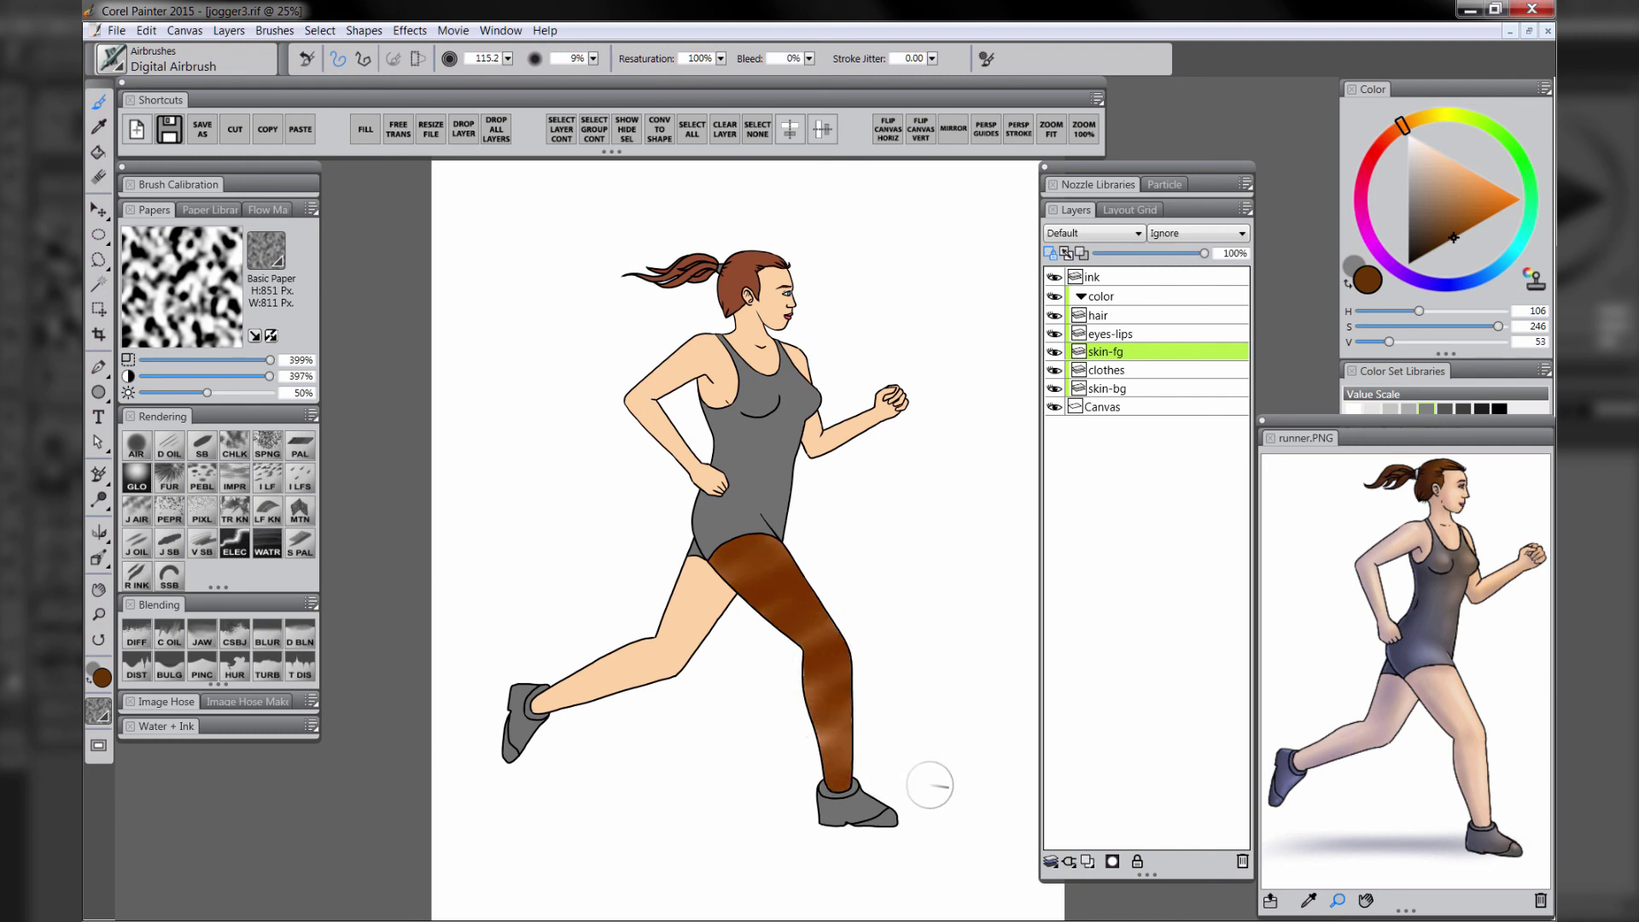
key(ctrl+z)
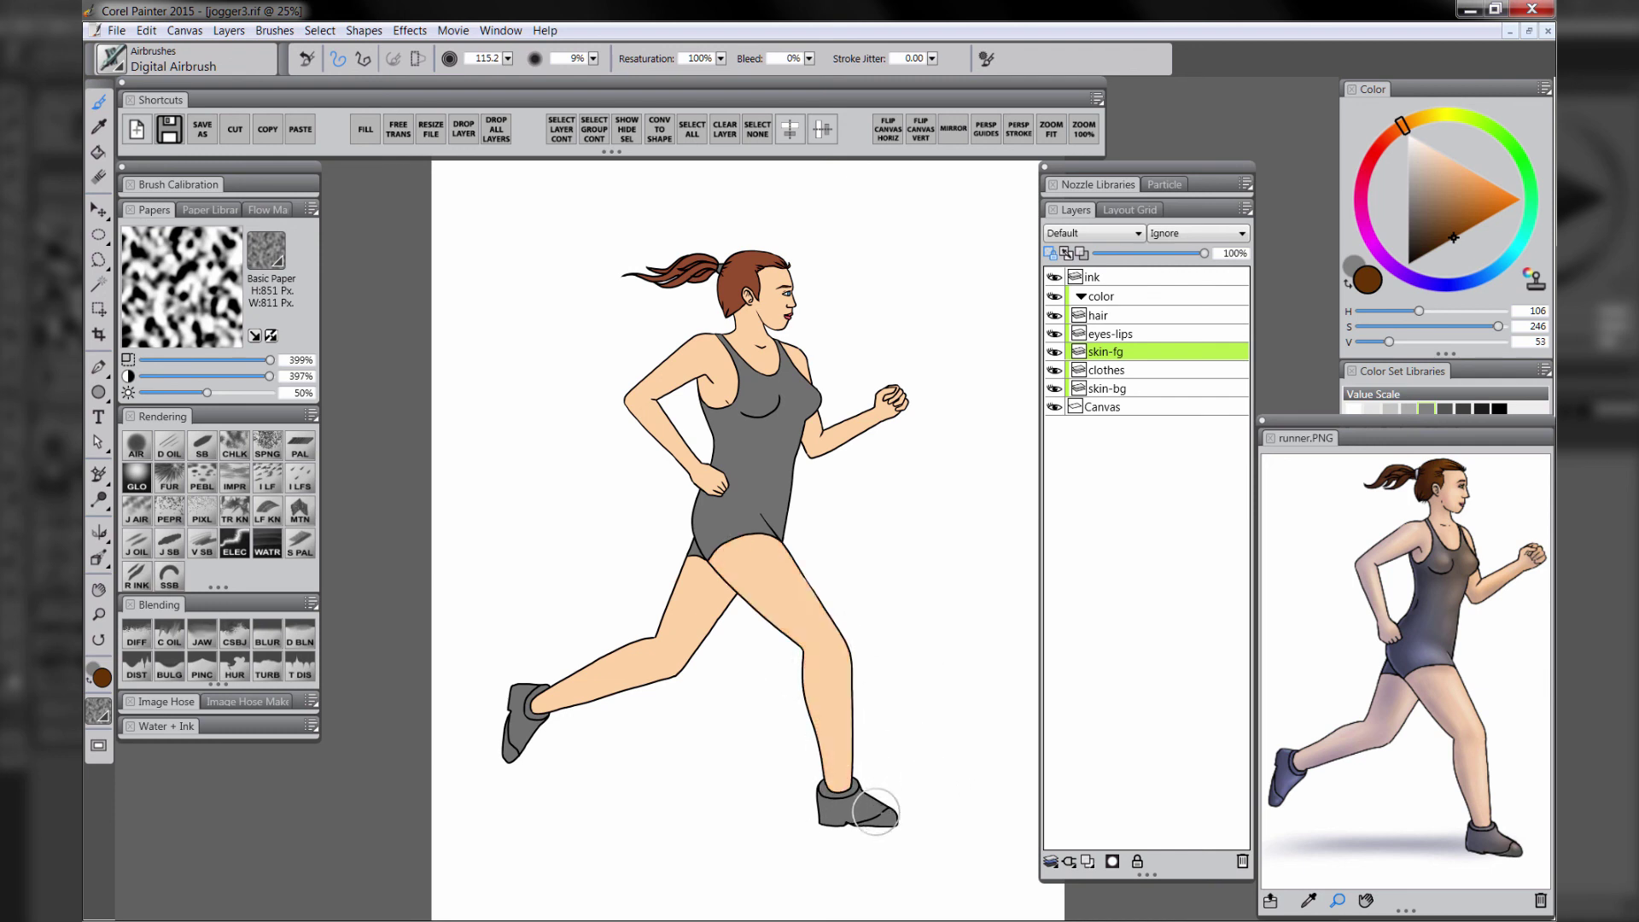
mouse_move(717, 559)
mouse_down()
mouse_move(778, 632)
mouse_move(774, 608)
mouse_move(699, 549)
mouse_move(857, 685)
mouse_move(760, 600)
mouse_move(722, 527)
mouse_move(811, 647)
mouse_move(724, 535)
mouse_up()
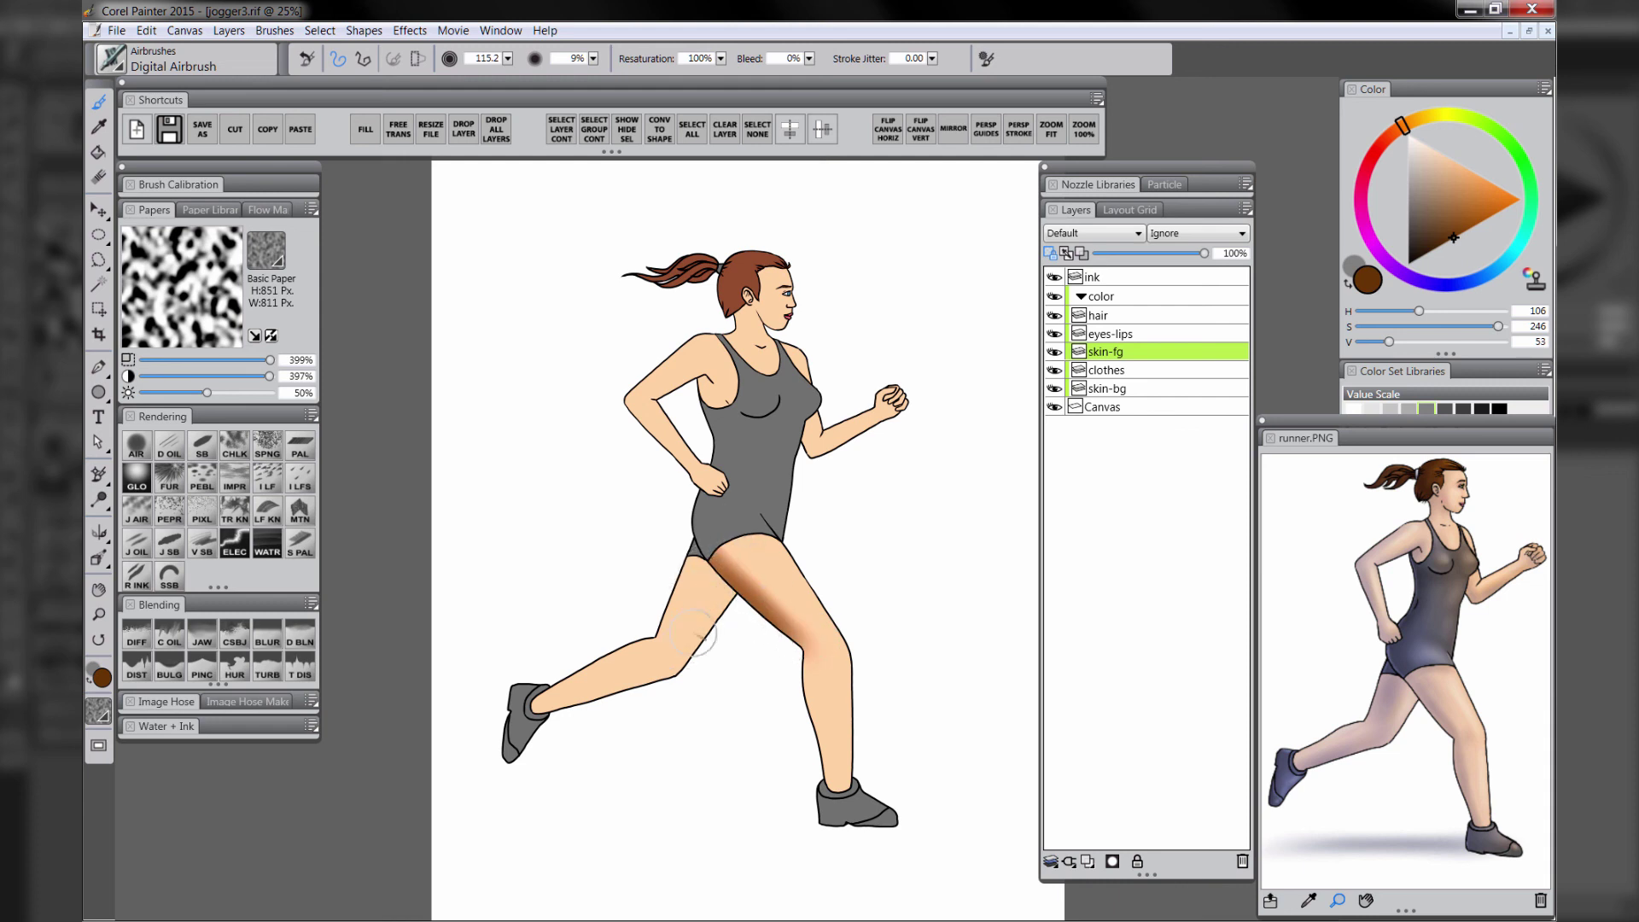
key(ctrl+z)
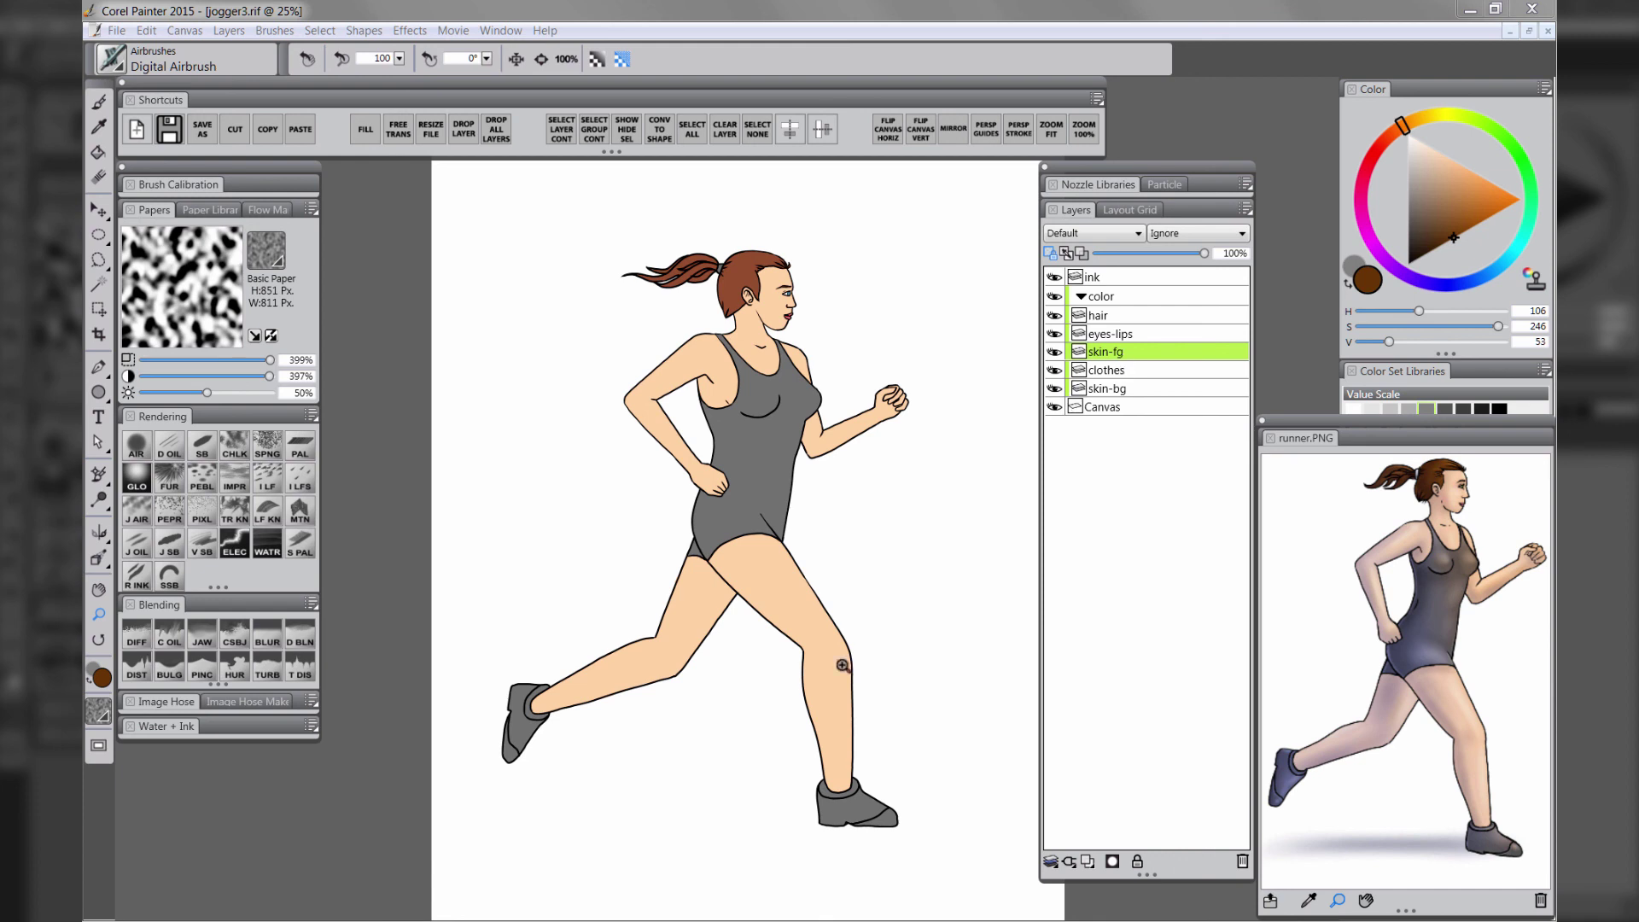
Hide the color group and erase the heel of the front shoe on the ink layer with the eraser at size 16.1
click(823, 797)
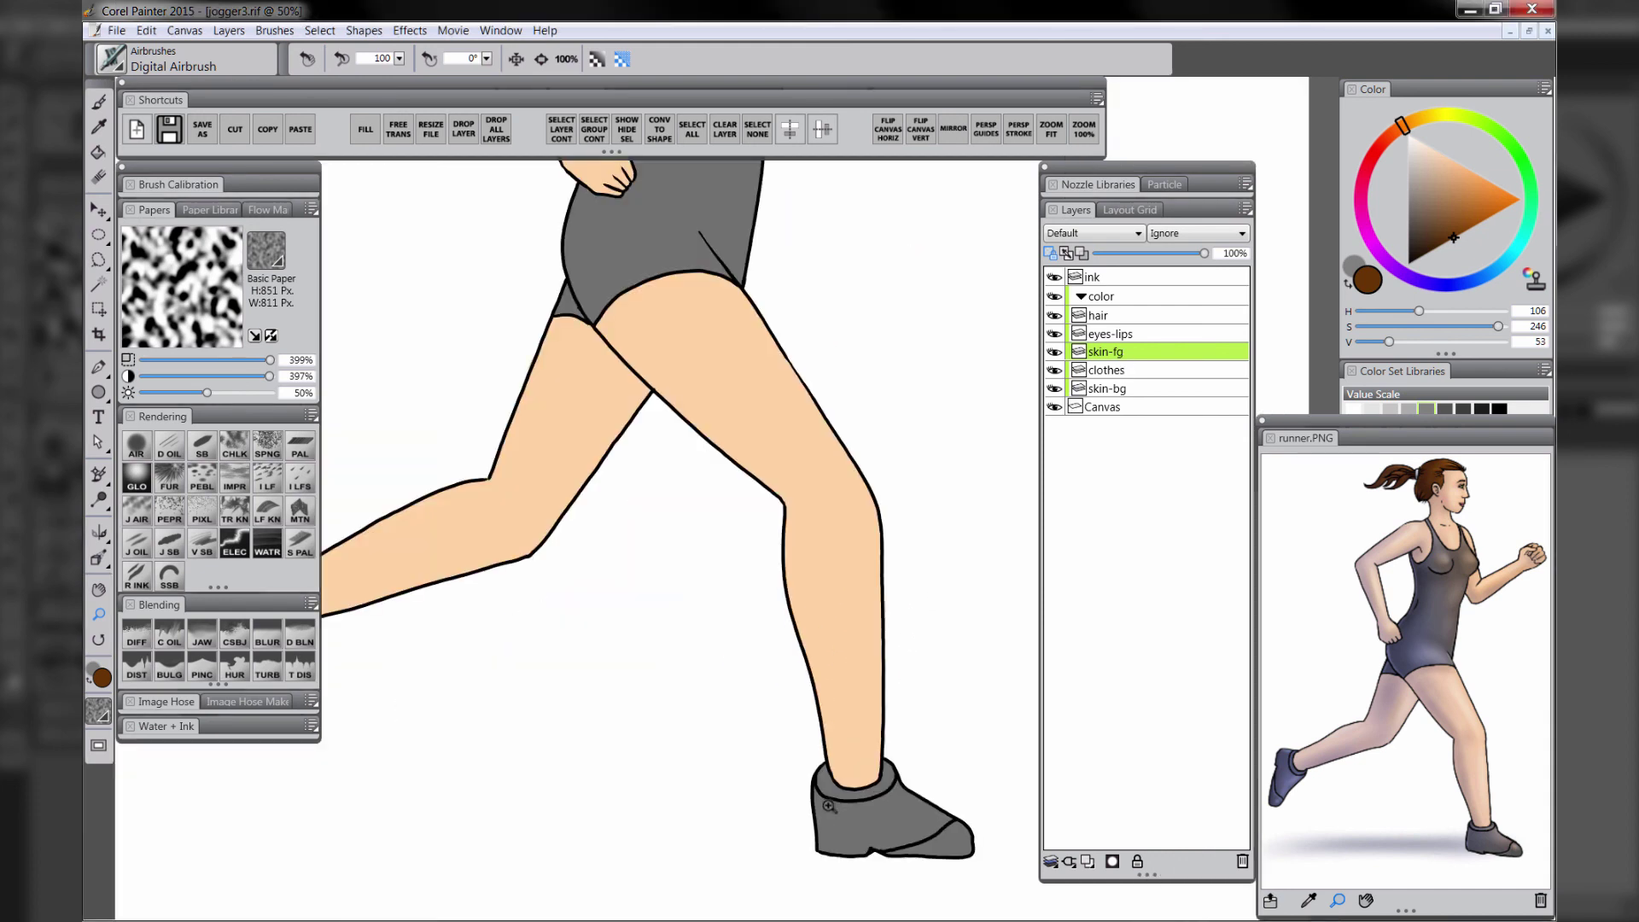
scroll(828, 805, down, 4)
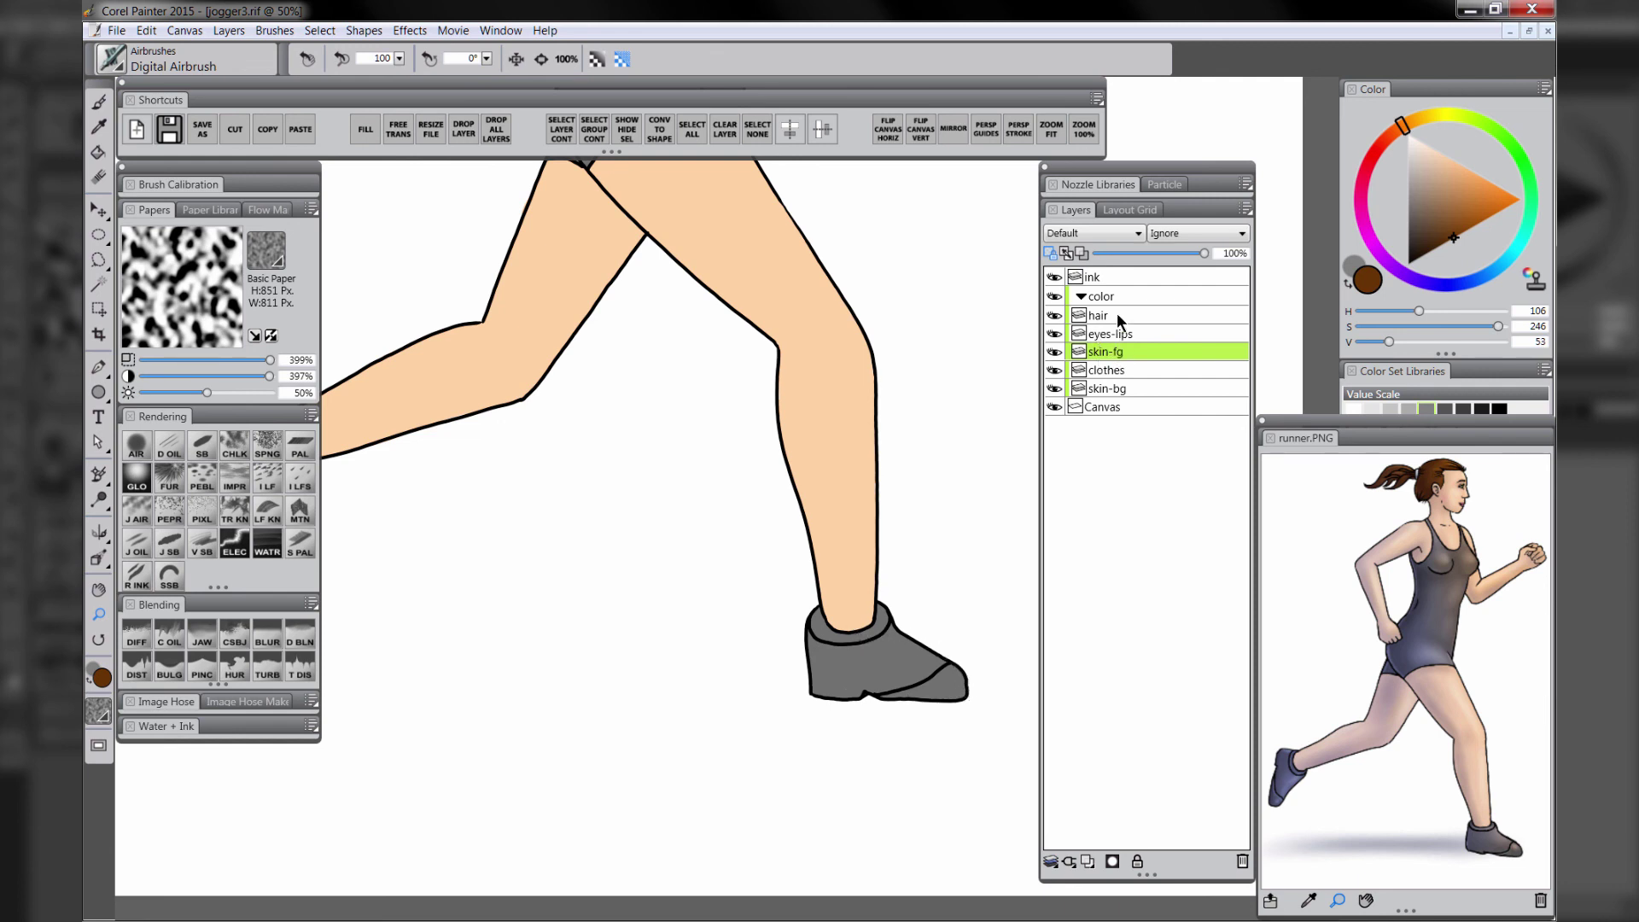
click(1055, 298)
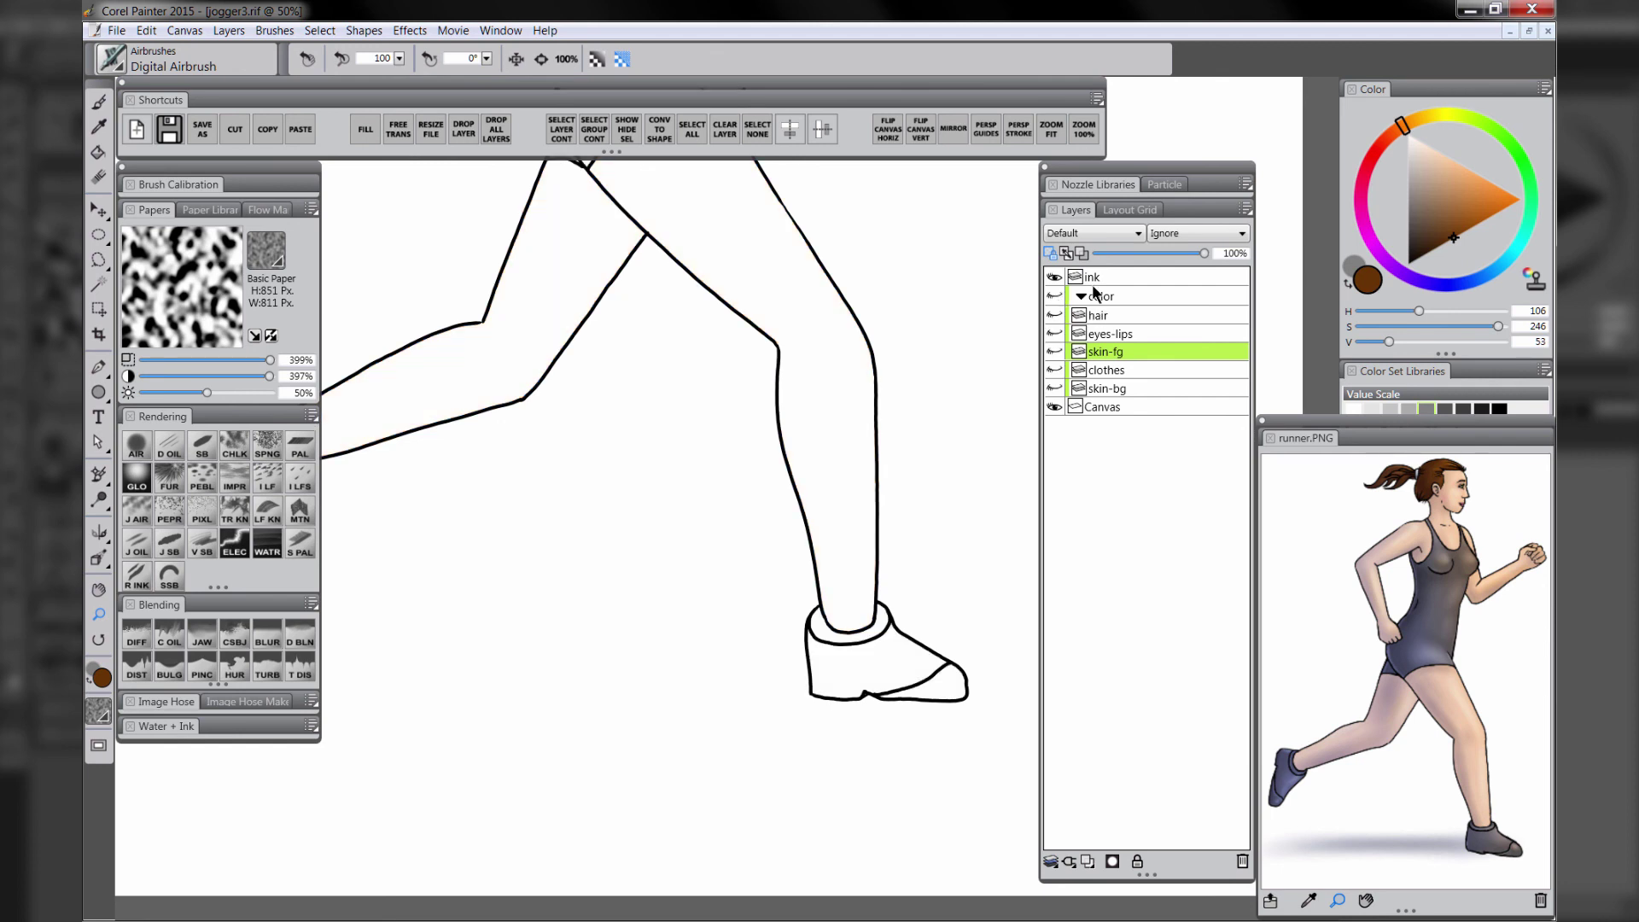
click(1079, 281)
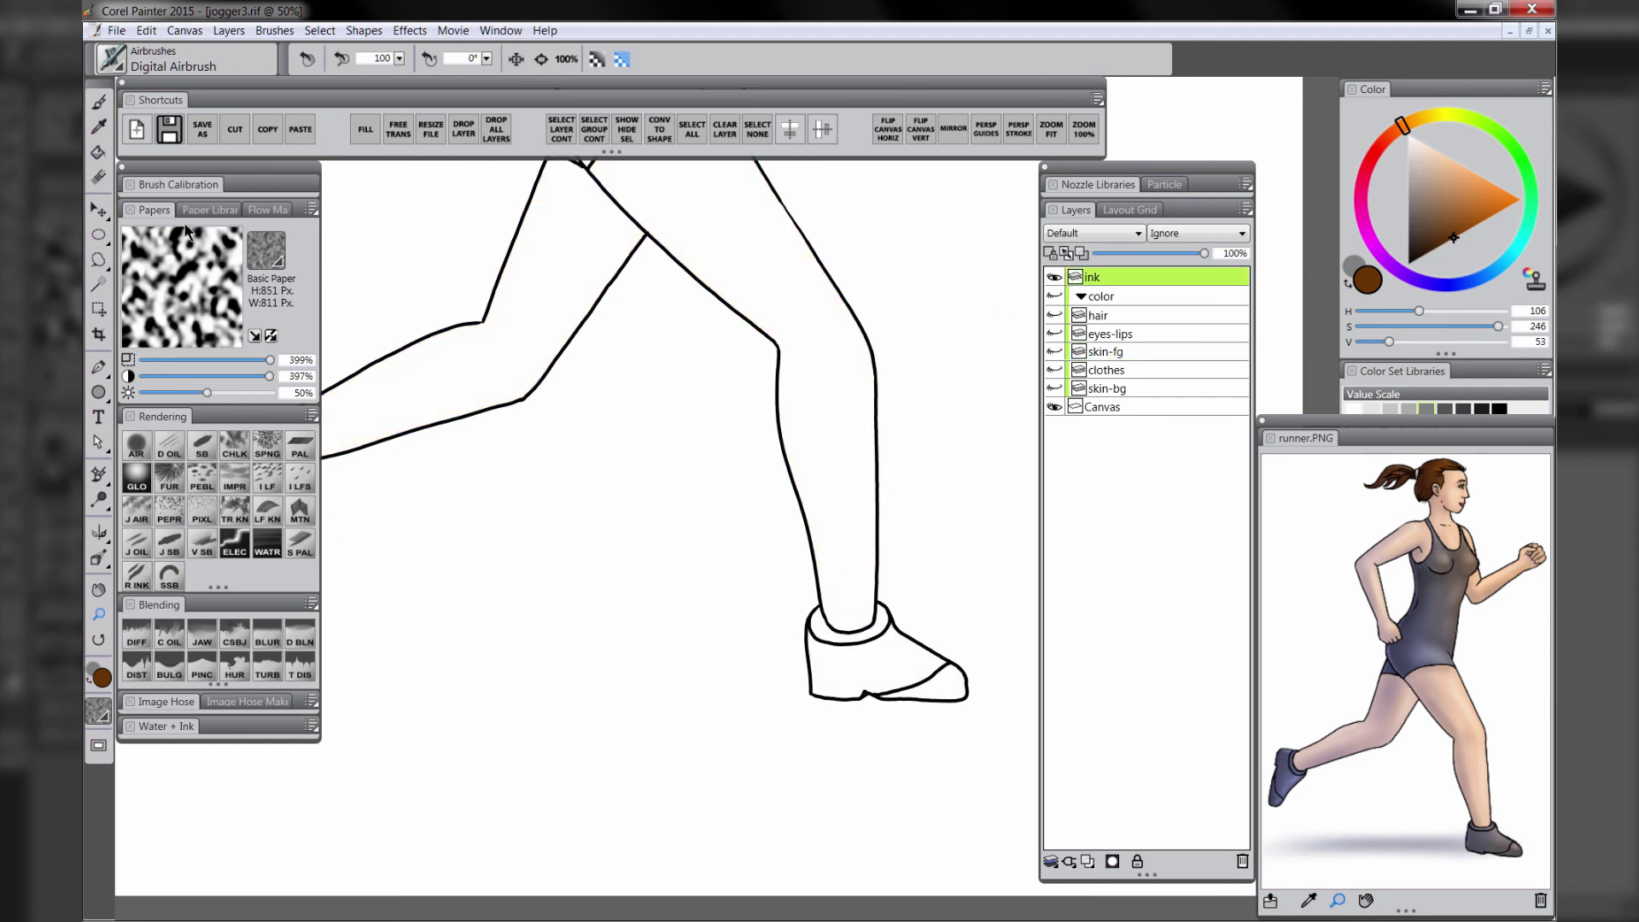
click(99, 177)
drag(810, 609, 815, 696)
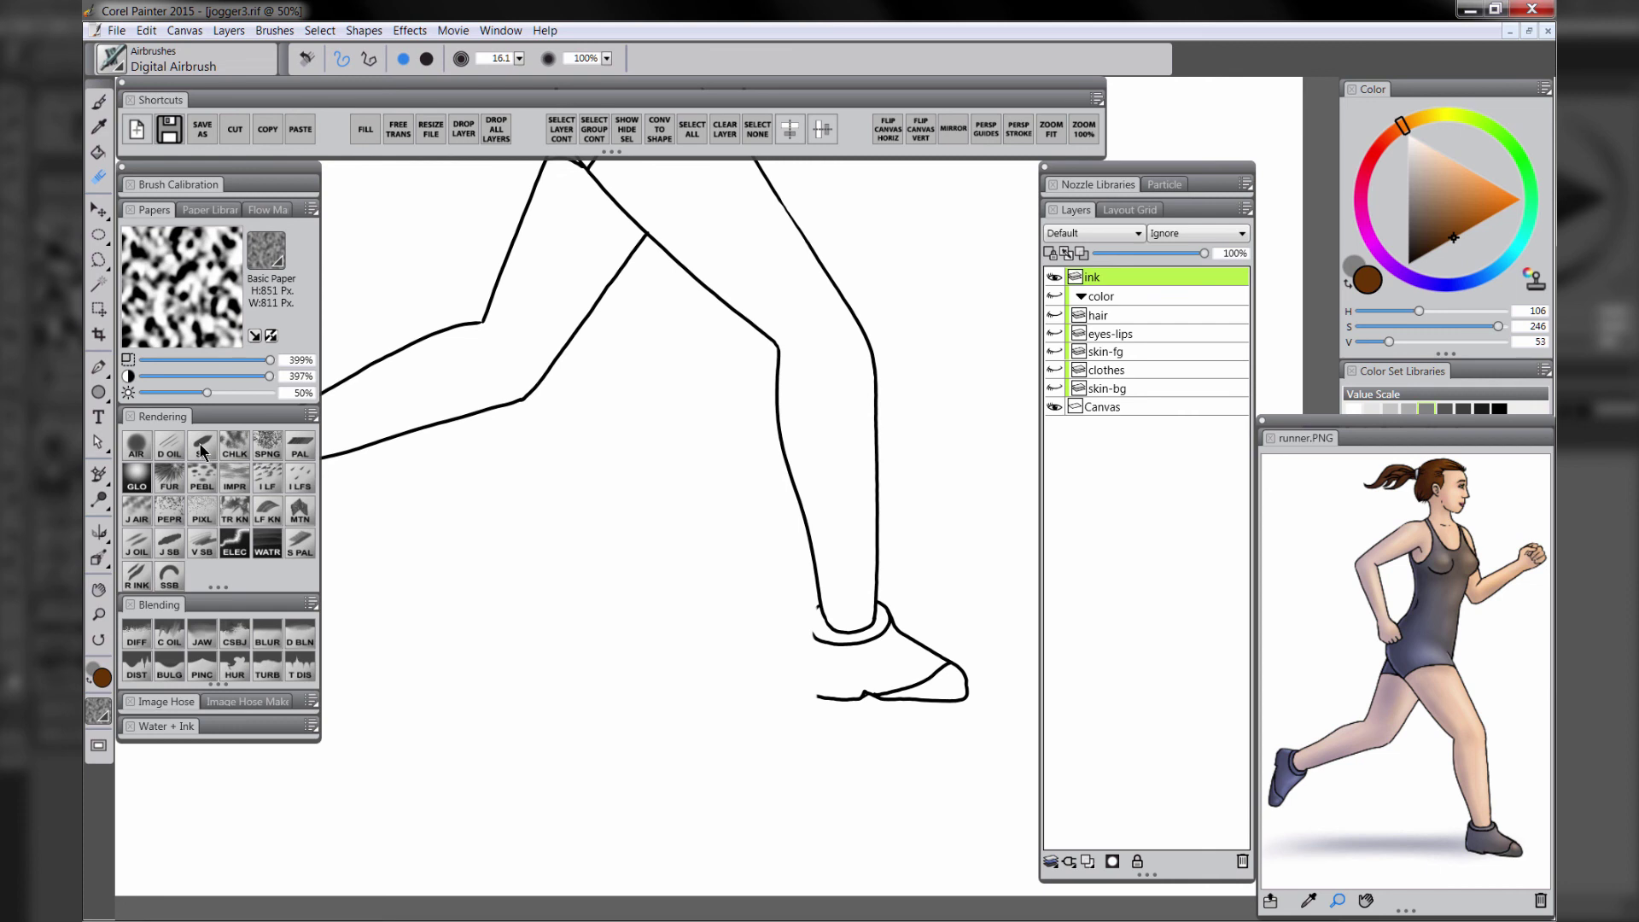
Redraw the front shoe's heel and sole lines in black with the Smooth Scratchboard brush at size 4
key(b)
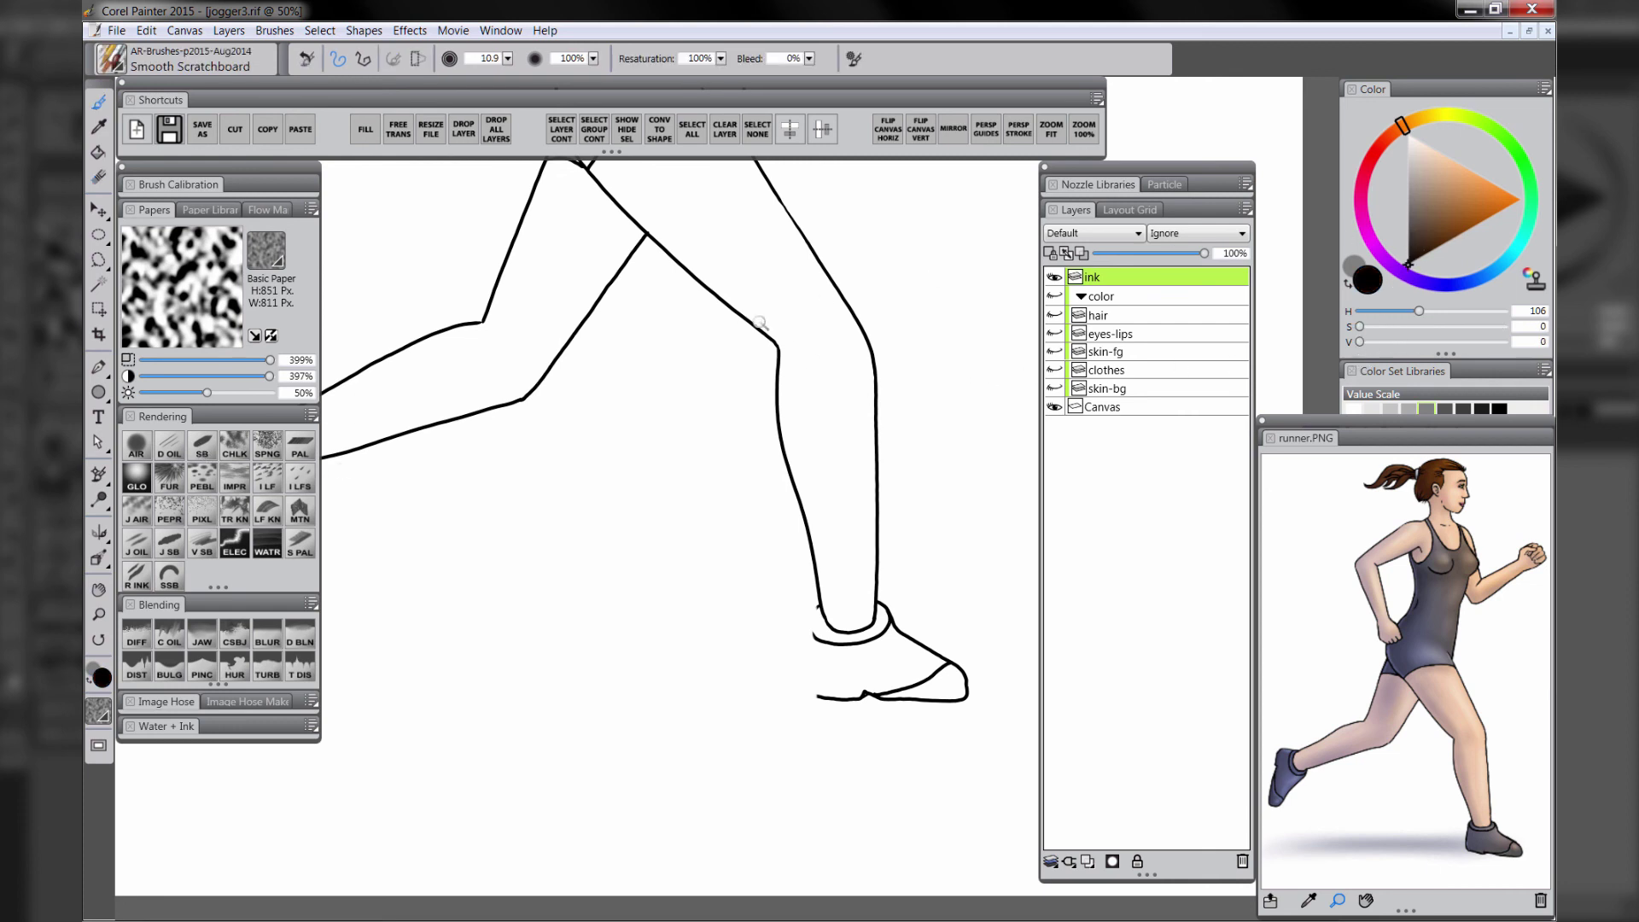
drag(501, 59, 475, 60)
text(4)
key(Return)
key(n)
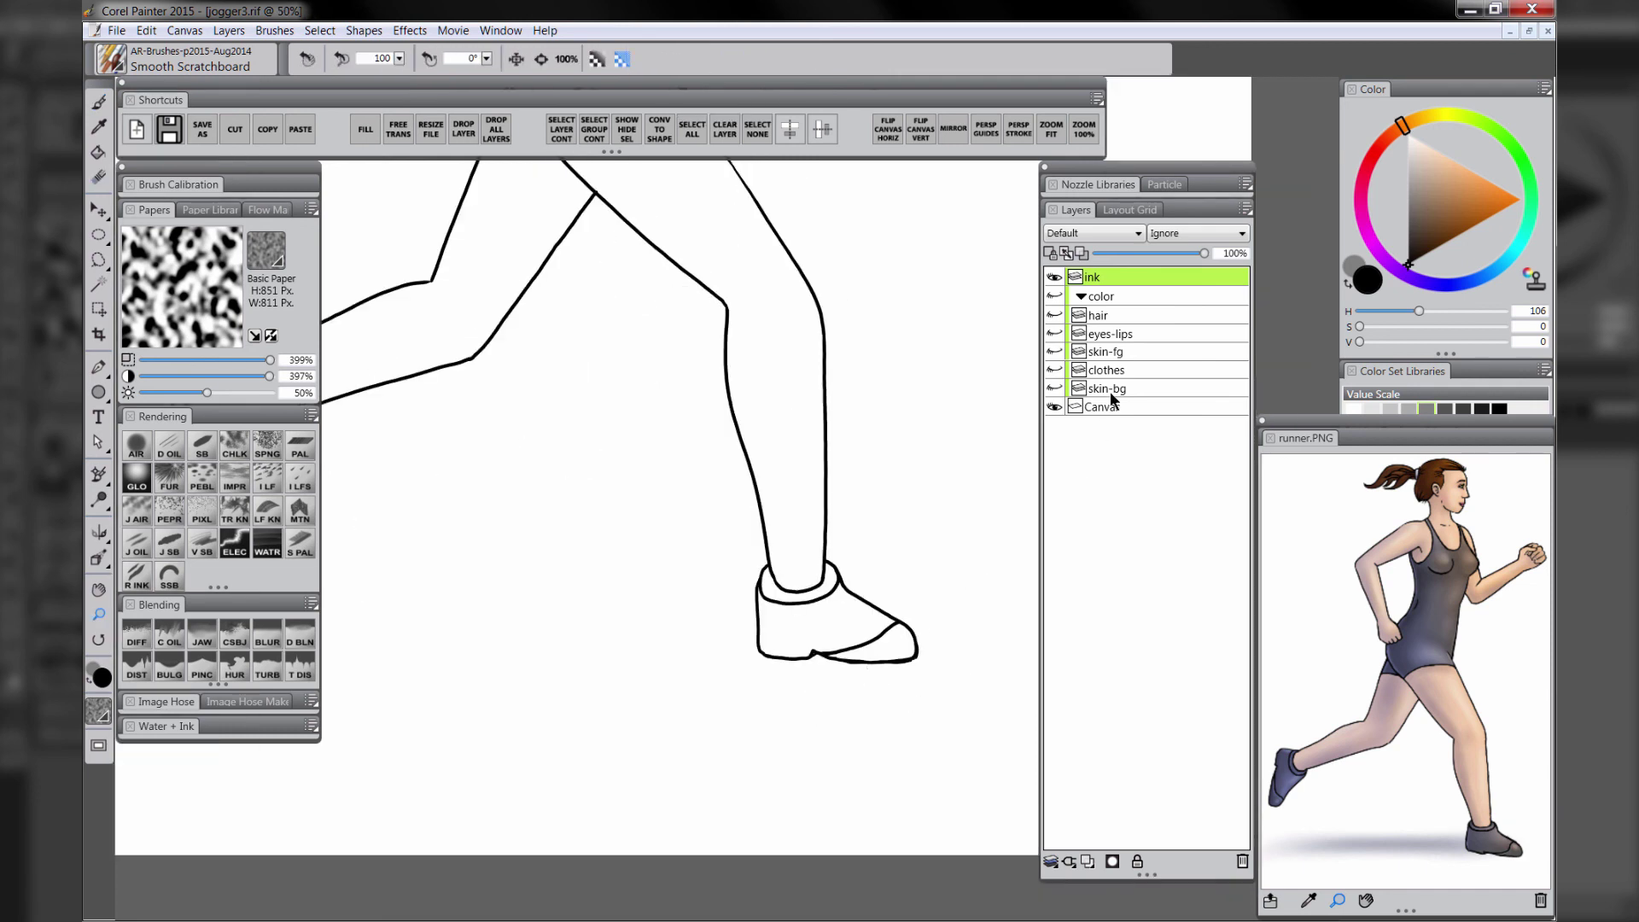
Show the color group again, sample the shoe's gray, and paint over the white gap at the front shoe's sole on the clothes layer
click(1056, 294)
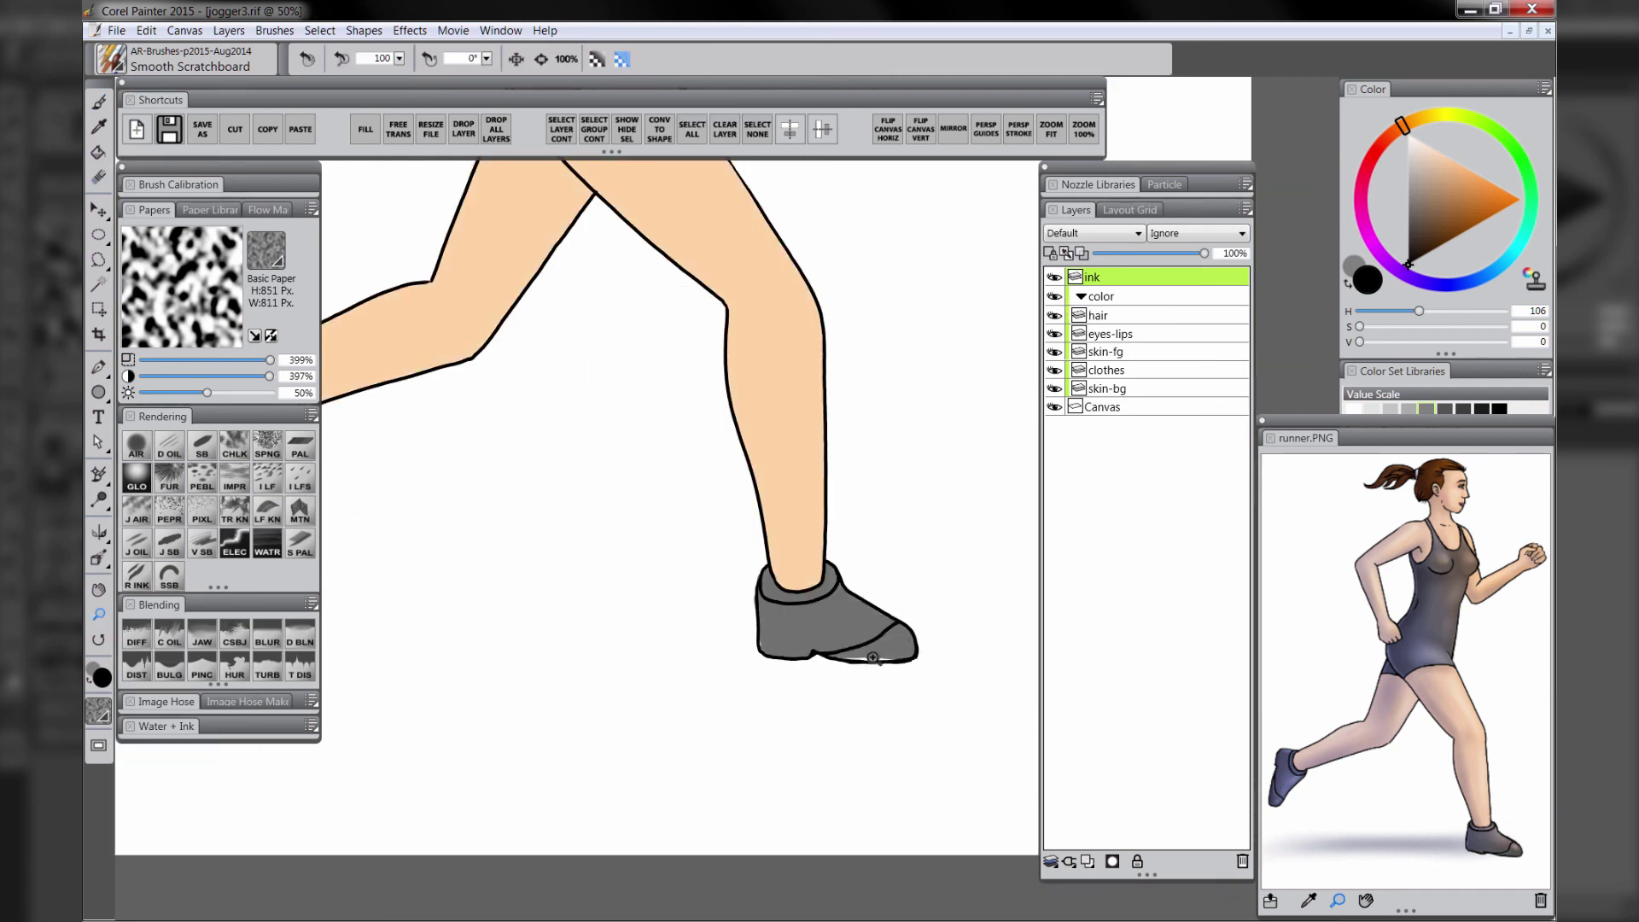
key(b)
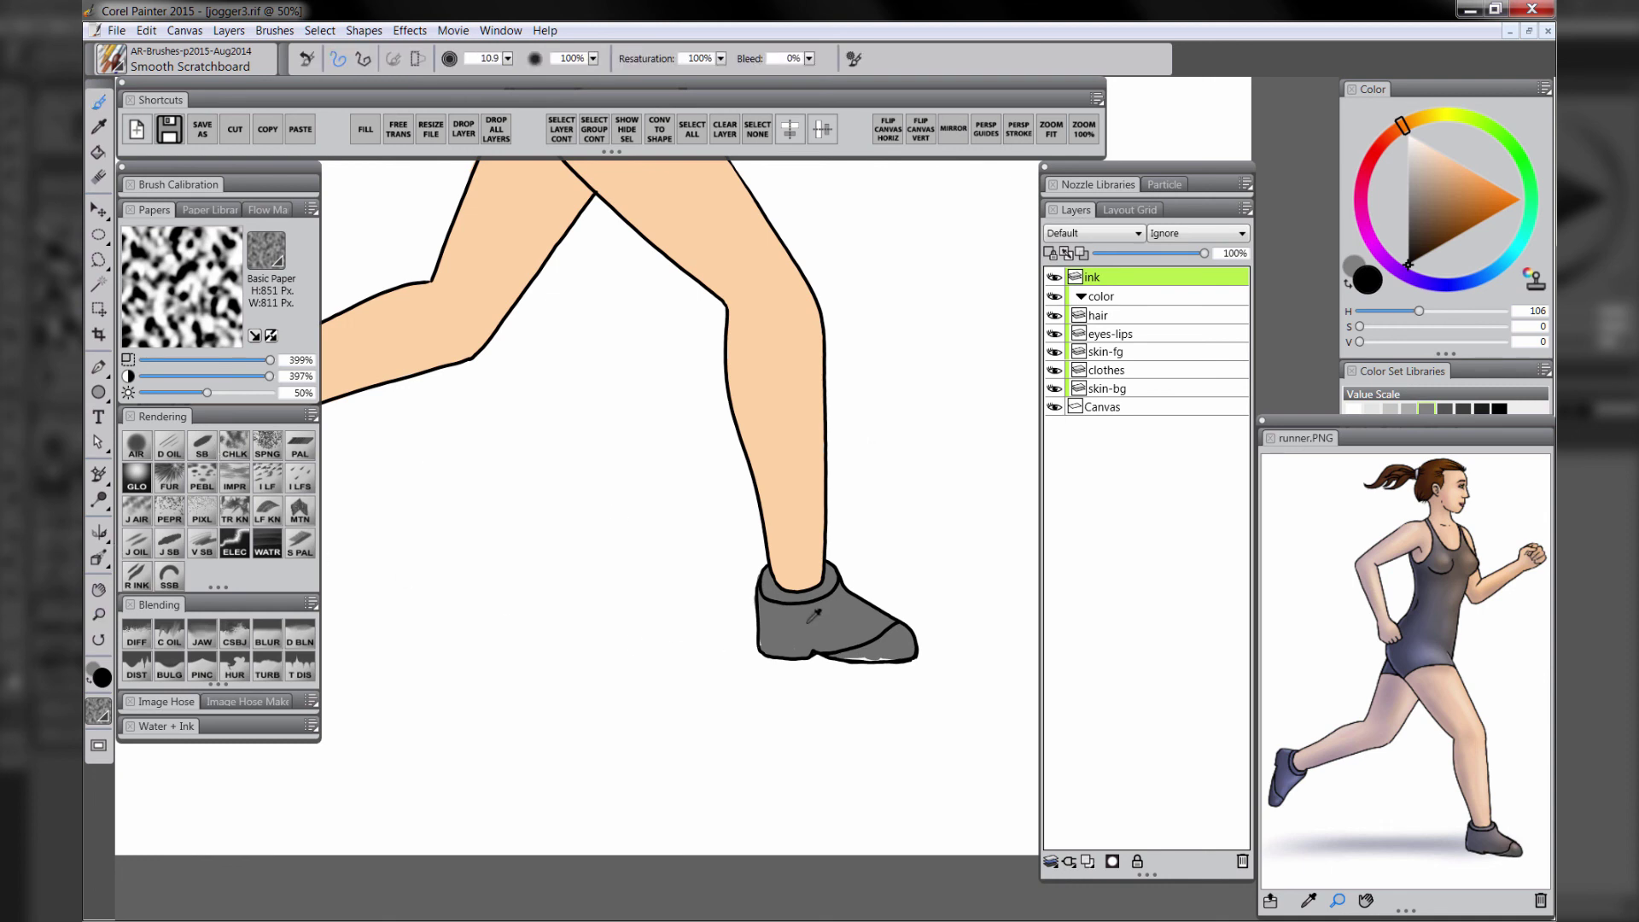
click(1110, 369)
alt+click(777, 632)
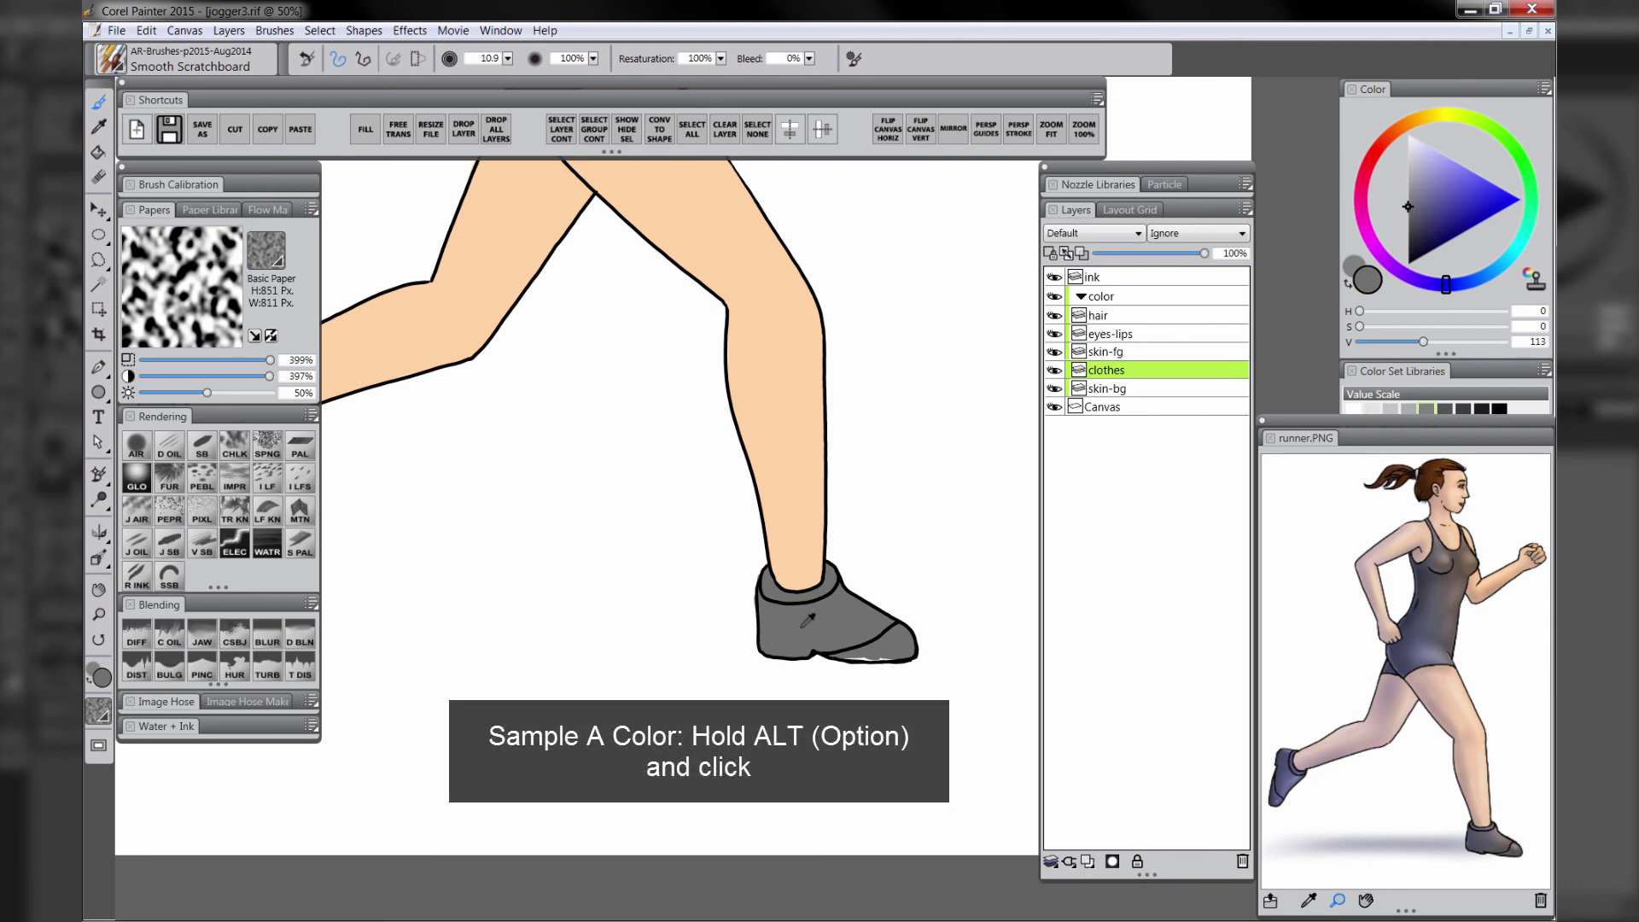
drag(843, 655, 890, 655)
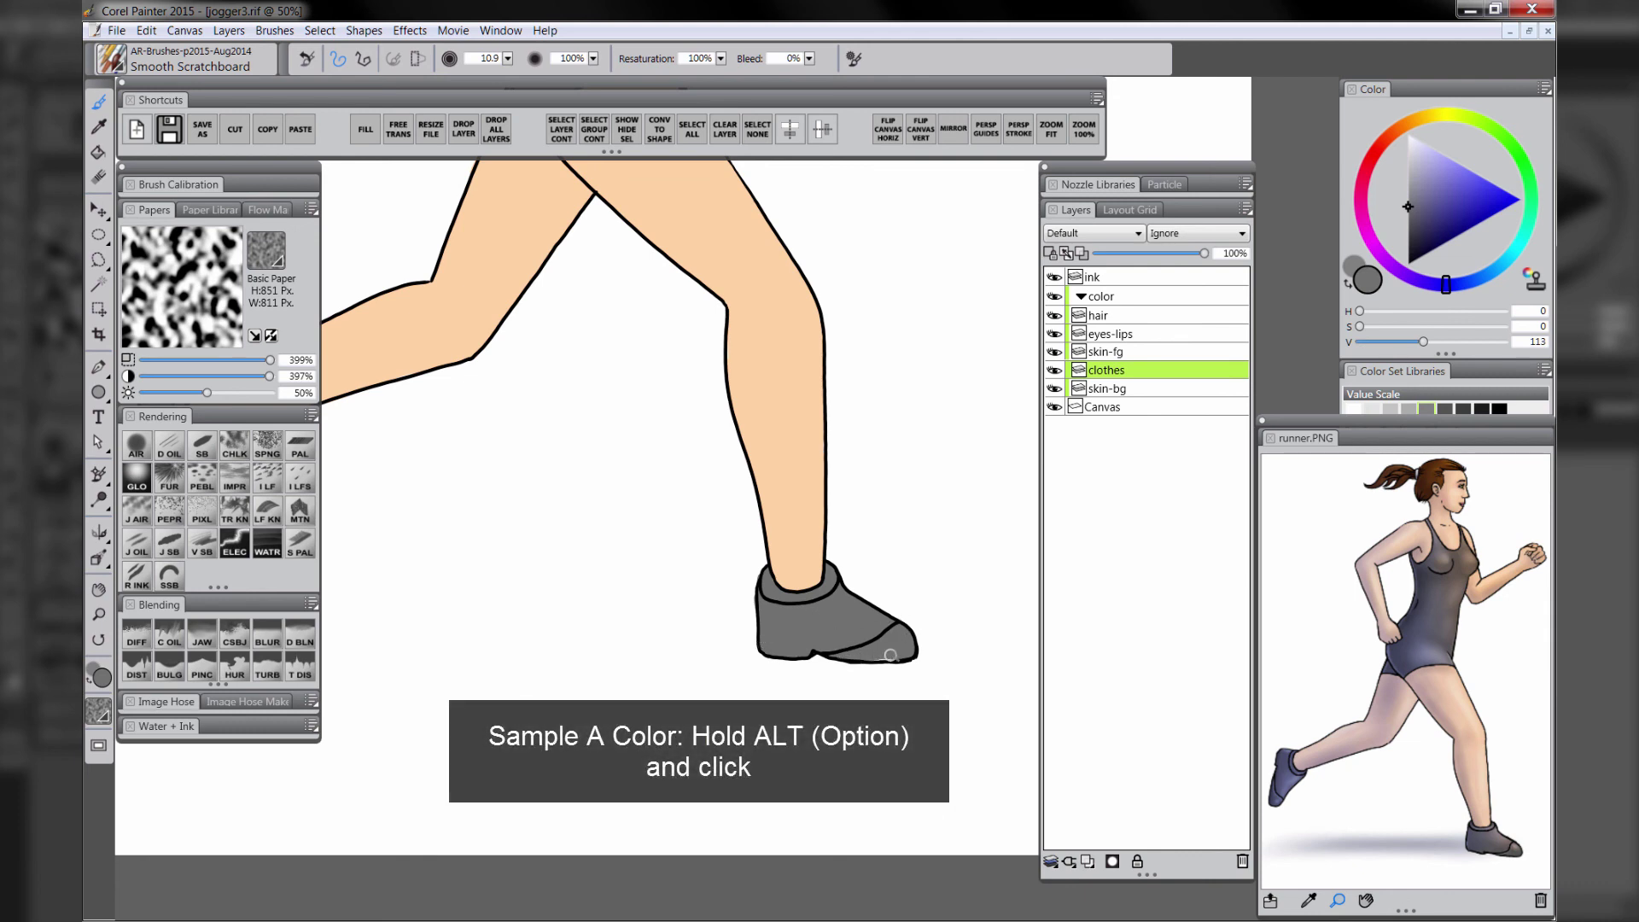